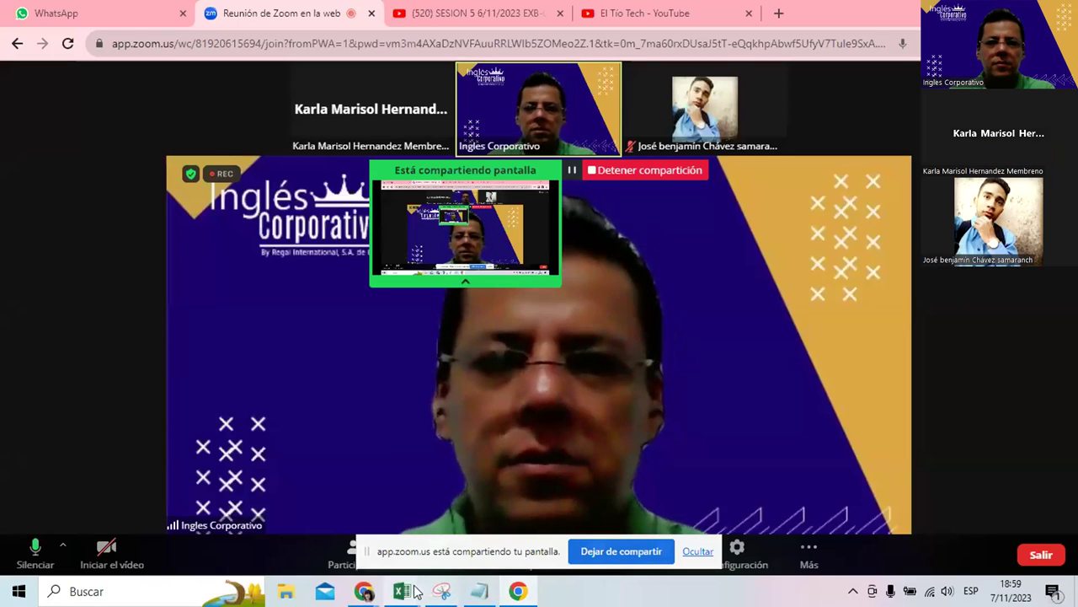
- Bring the Sesión 2 workbook forward, then switch to the Tipos de Referencias workbook
mouse_move(413, 592)
click(503, 544)
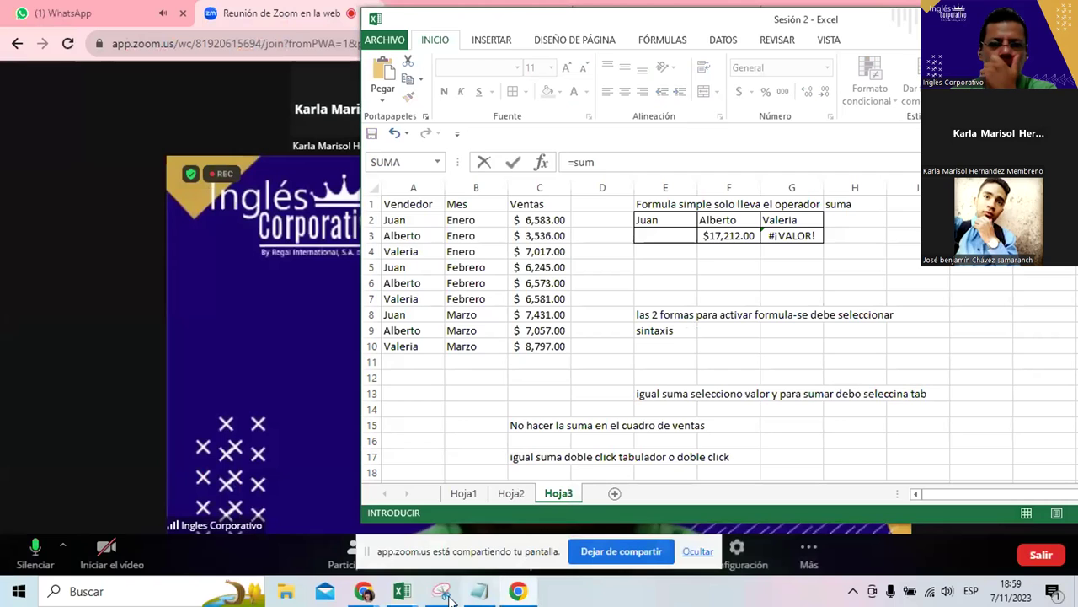
mouse_move(402, 591)
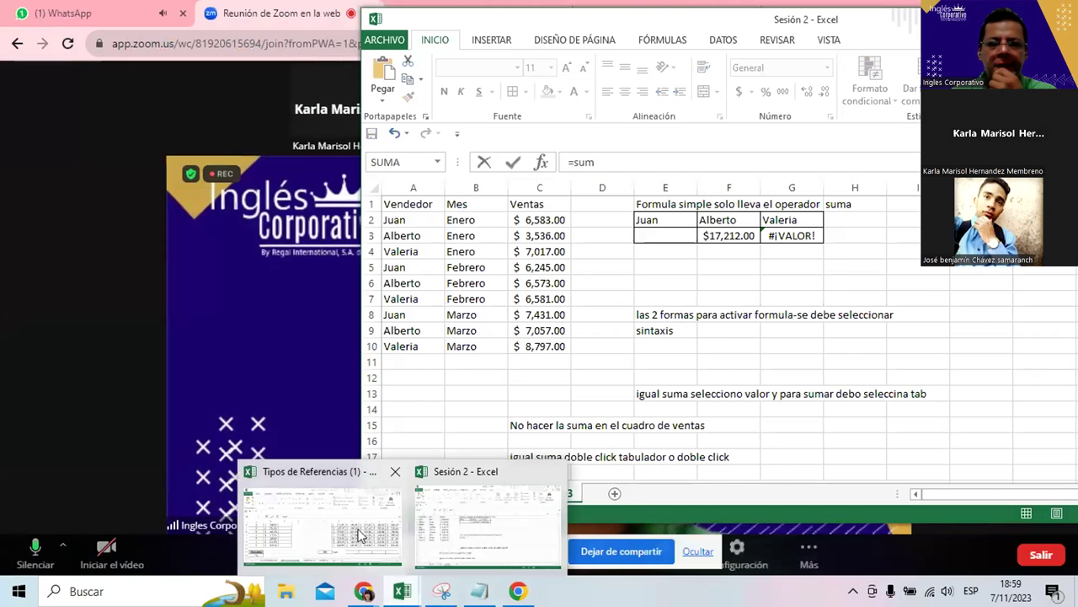
click(359, 534)
- Cancel the unfinished G12 sum and rewrite C2's TOTAL formula as =A2*B2
key(BackSpace)
key(BackSpace)
key(BackSpace)
key(BackSpace)
key(Escape)
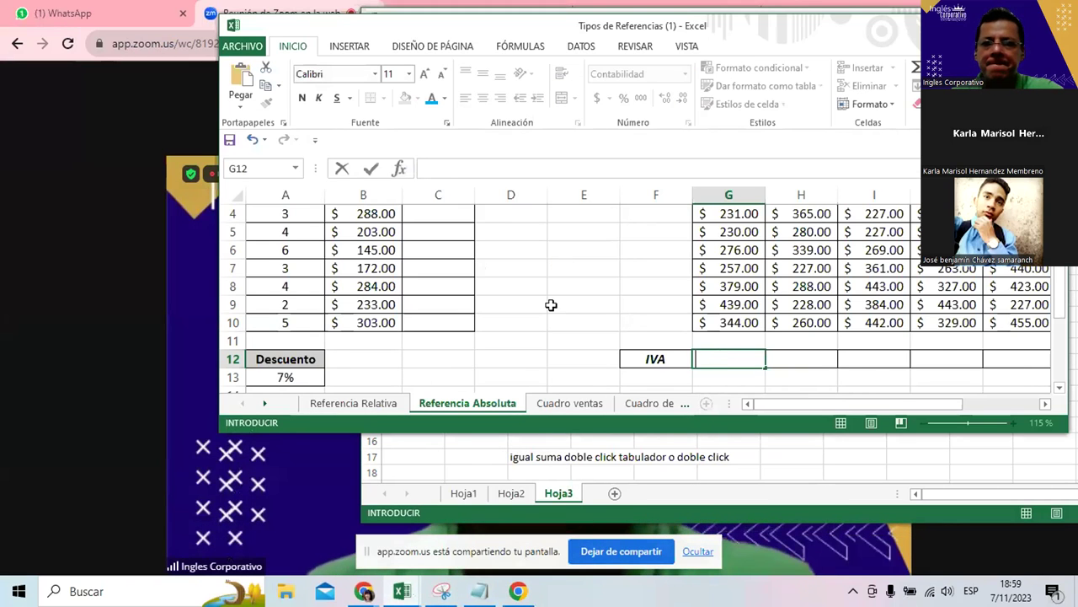
scroll(540, 312, up, 1)
click(447, 234)
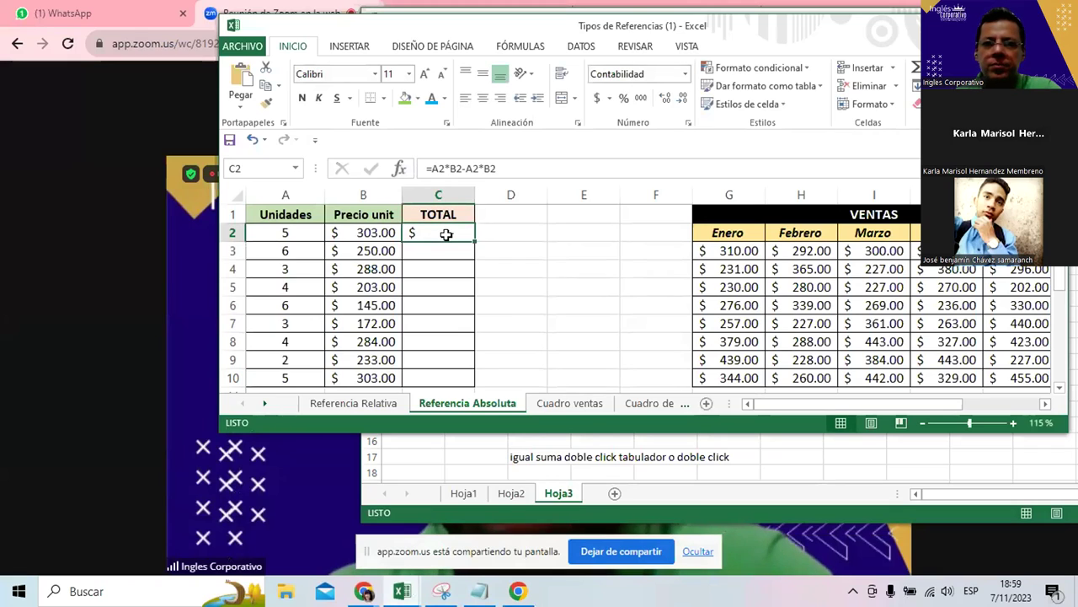
key(BackSpace)
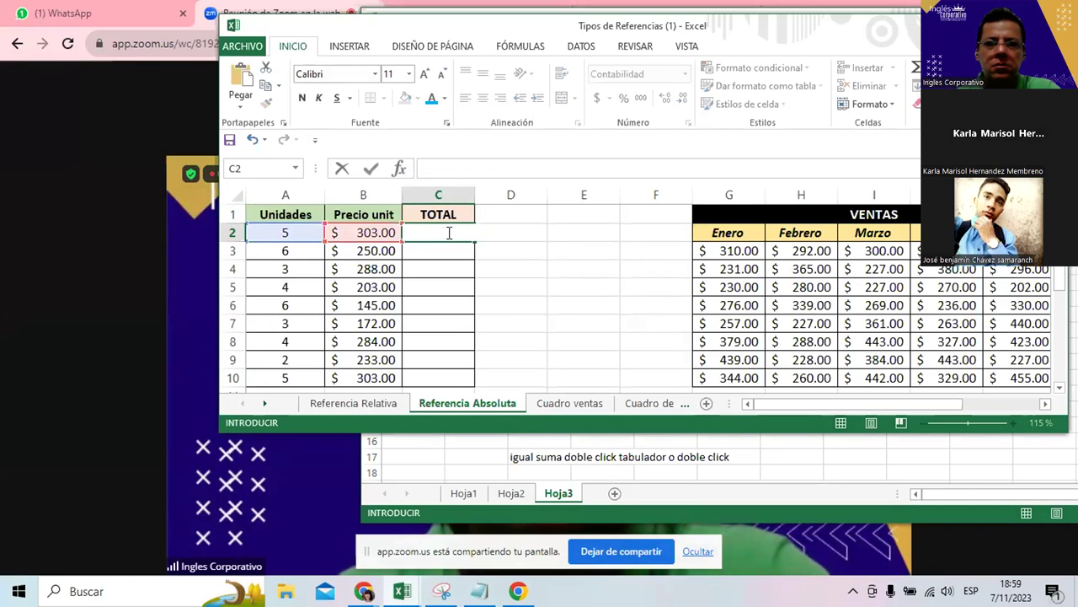
text(=)
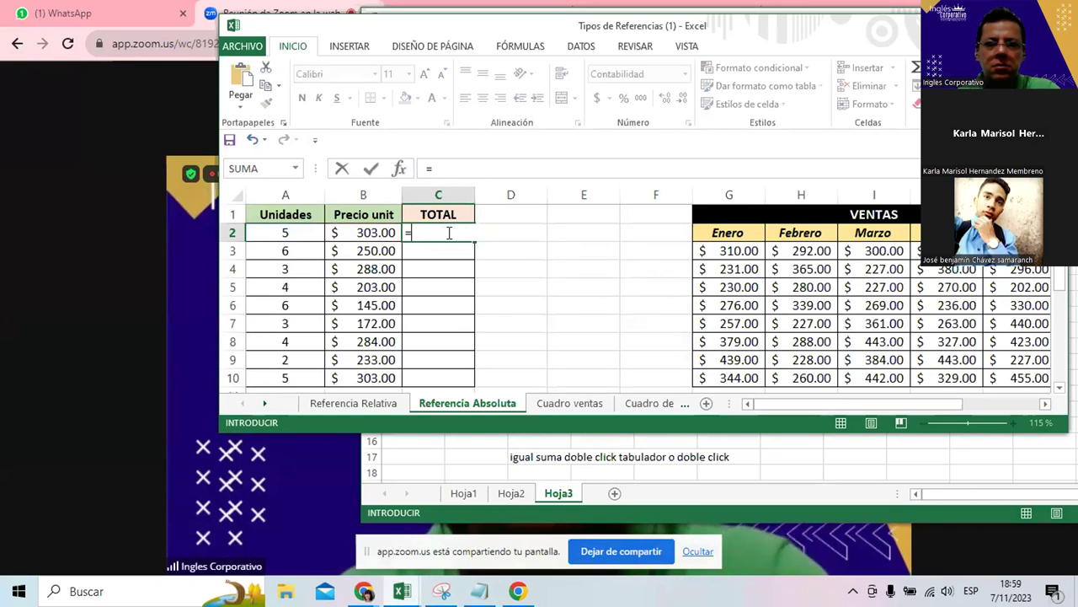
click(299, 232)
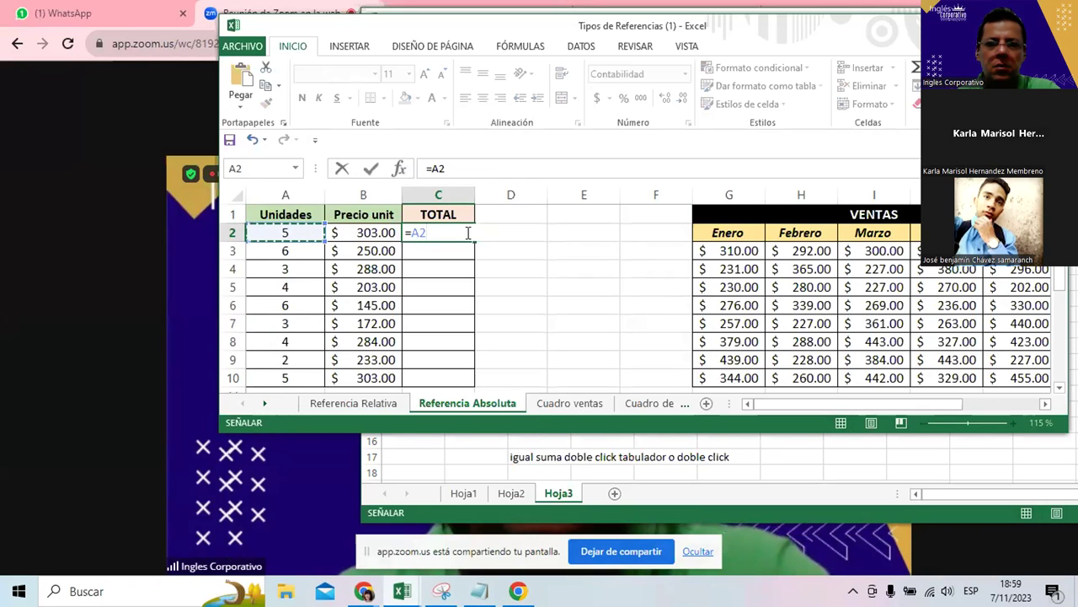
text(*)
click(376, 233)
key(Tab)
- Fill the C2 formula down through C10 and recheck C2 on the Referencia Absoluta sheet
click(448, 237)
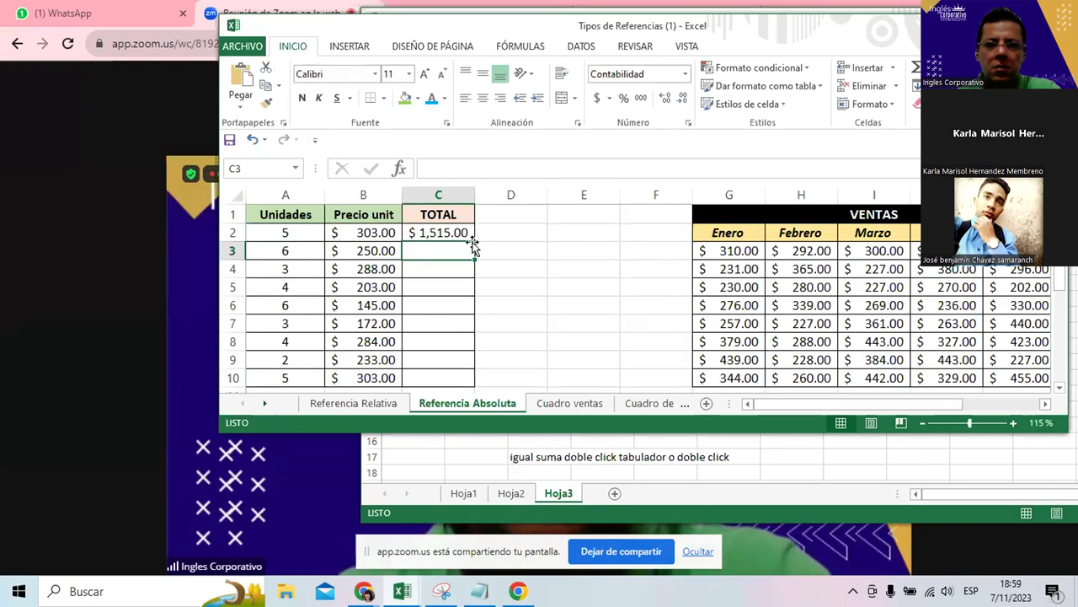
drag(474, 242, 479, 385)
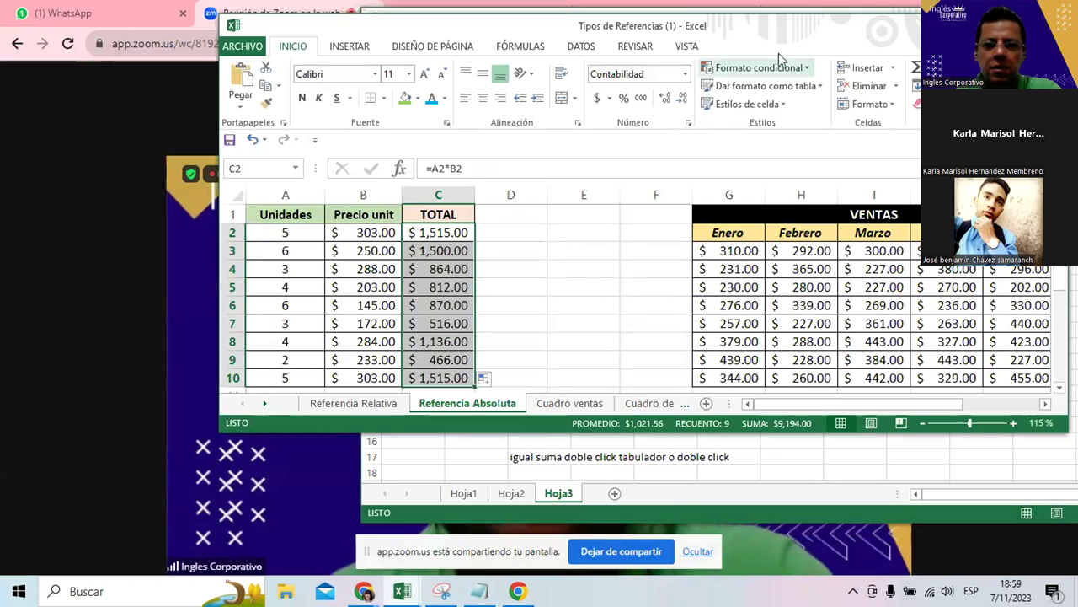
drag(763, 39, 701, 26)
scroll(445, 354, down, 2)
scroll(450, 363, up, 2)
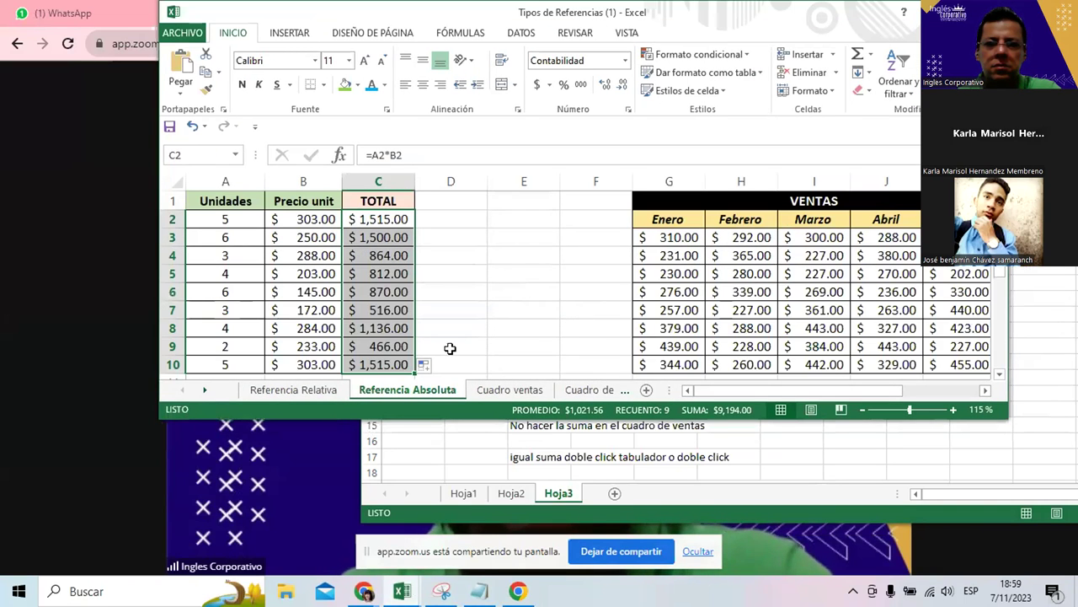
click(298, 393)
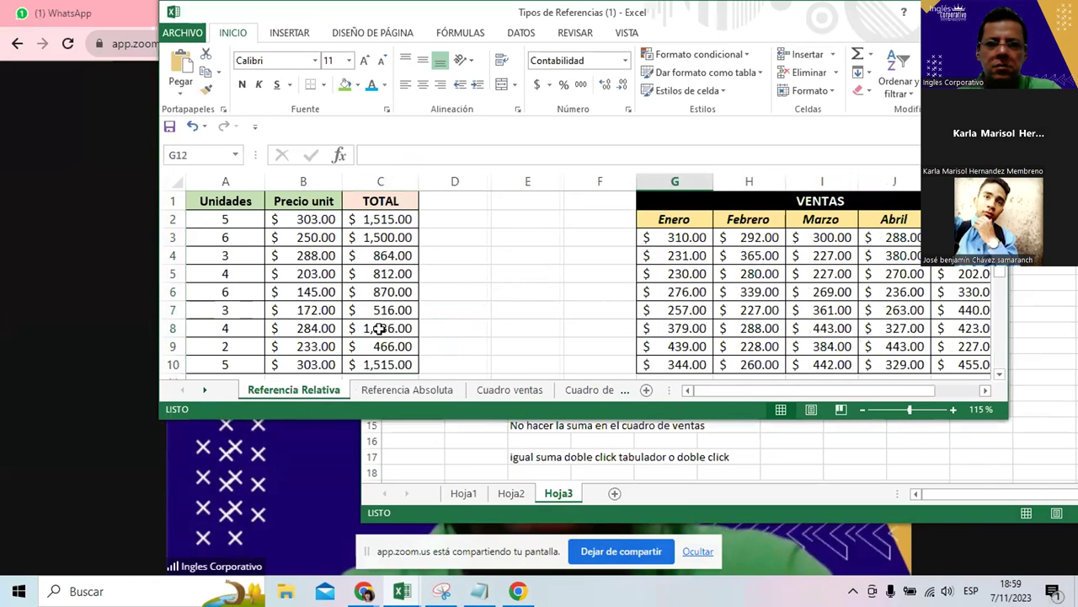
click(408, 389)
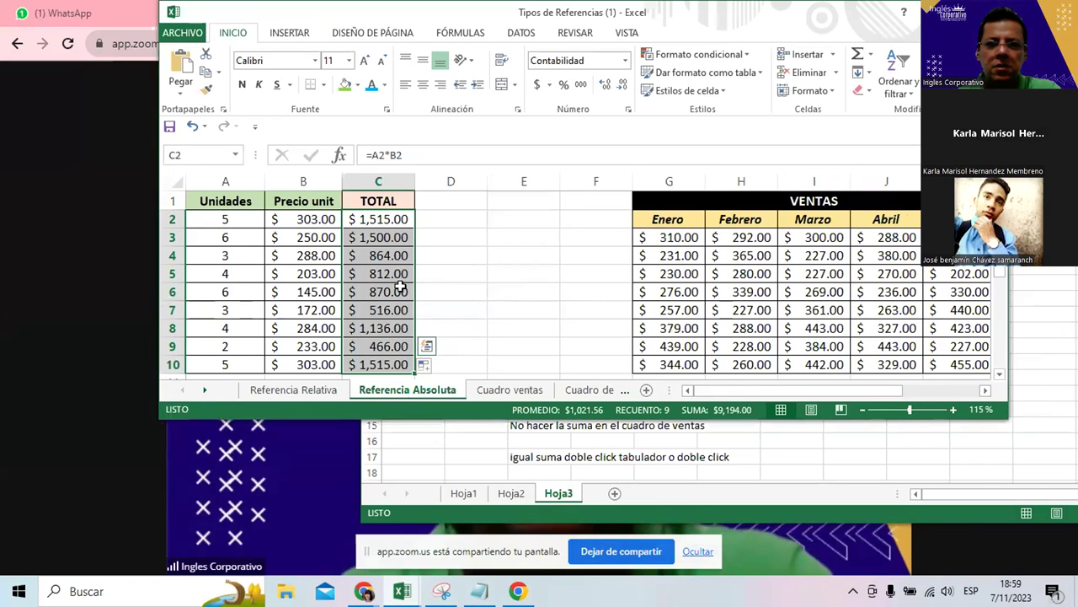
click(396, 219)
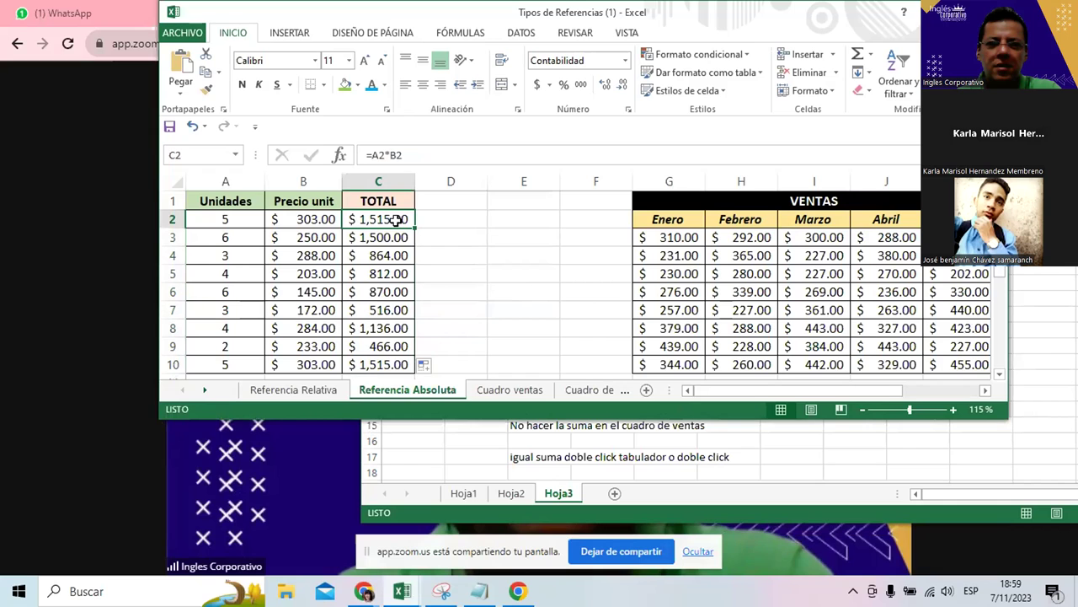
scroll(354, 320, down, 2)
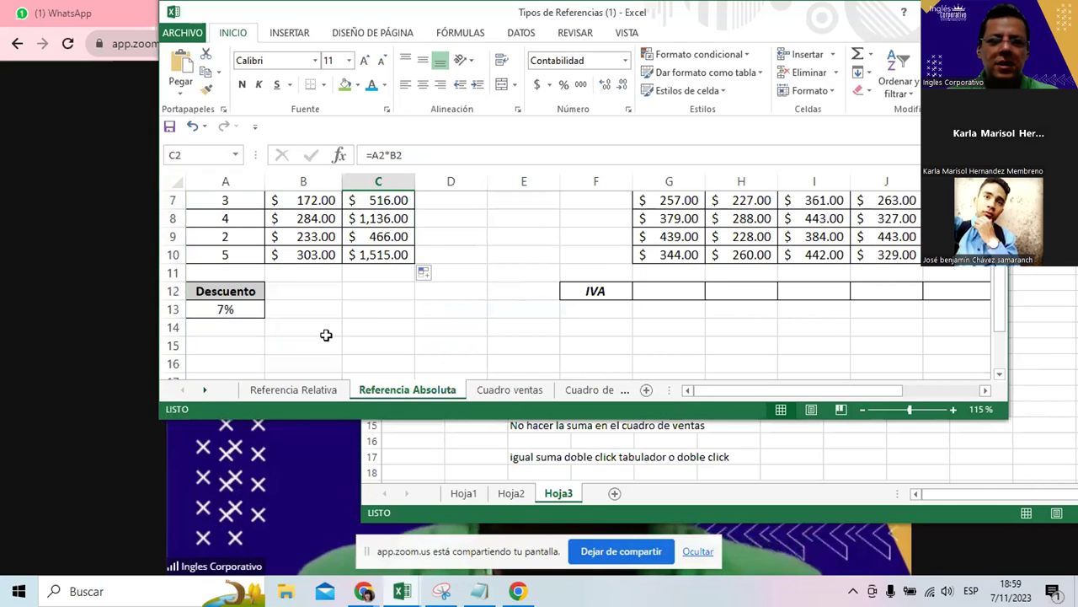
scroll(325, 334, up, 1)
scroll(362, 335, up, 1)
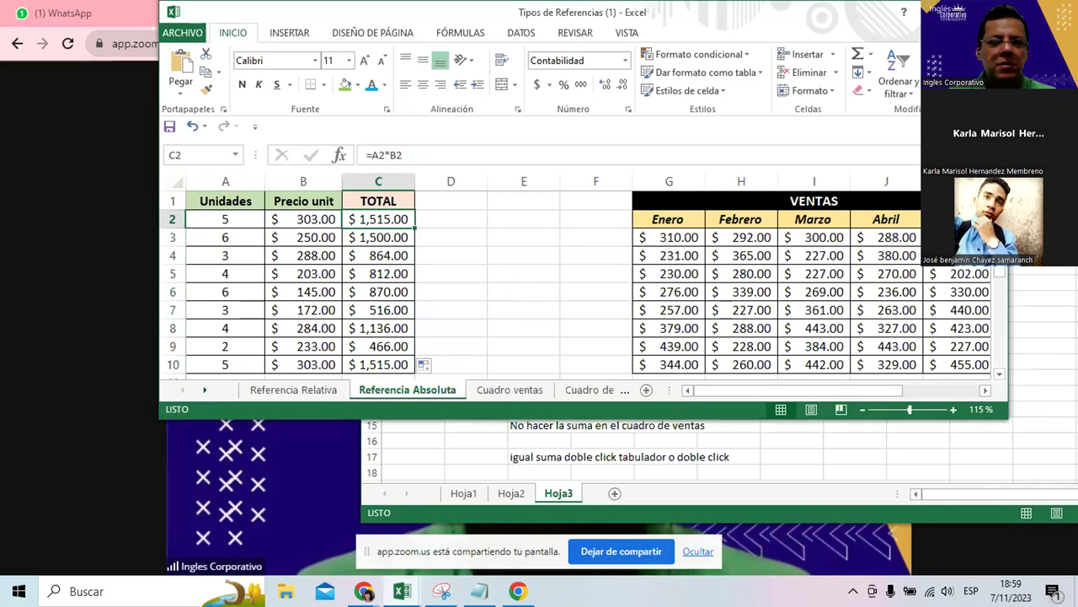
- Maximize the Excel window and clear the TOTAL values in C2:C10
key(super+Up)
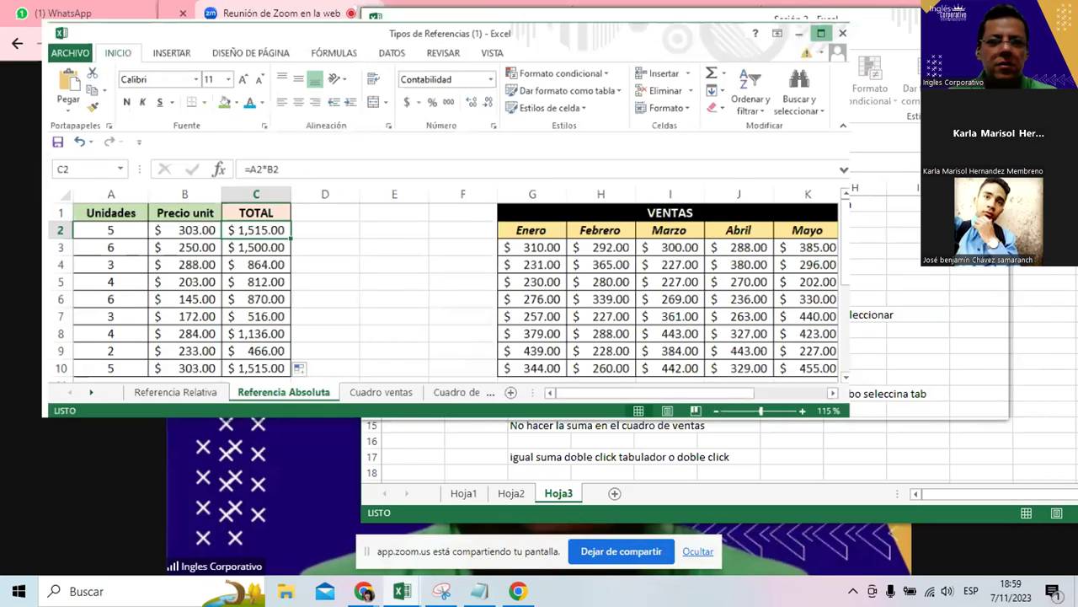
drag(221, 218, 246, 354)
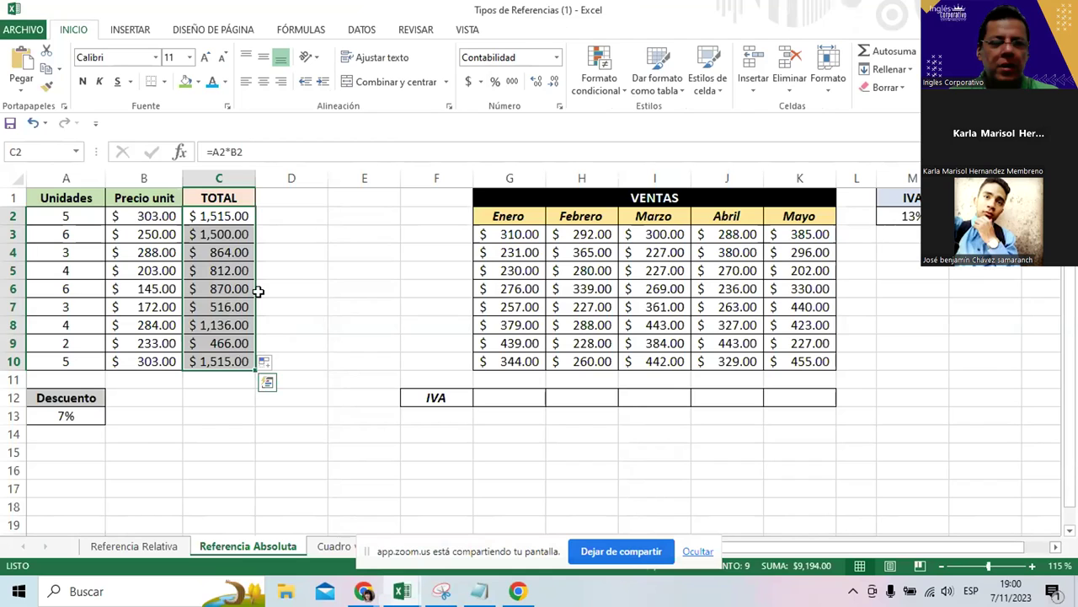
click(226, 217)
drag(231, 233, 232, 359)
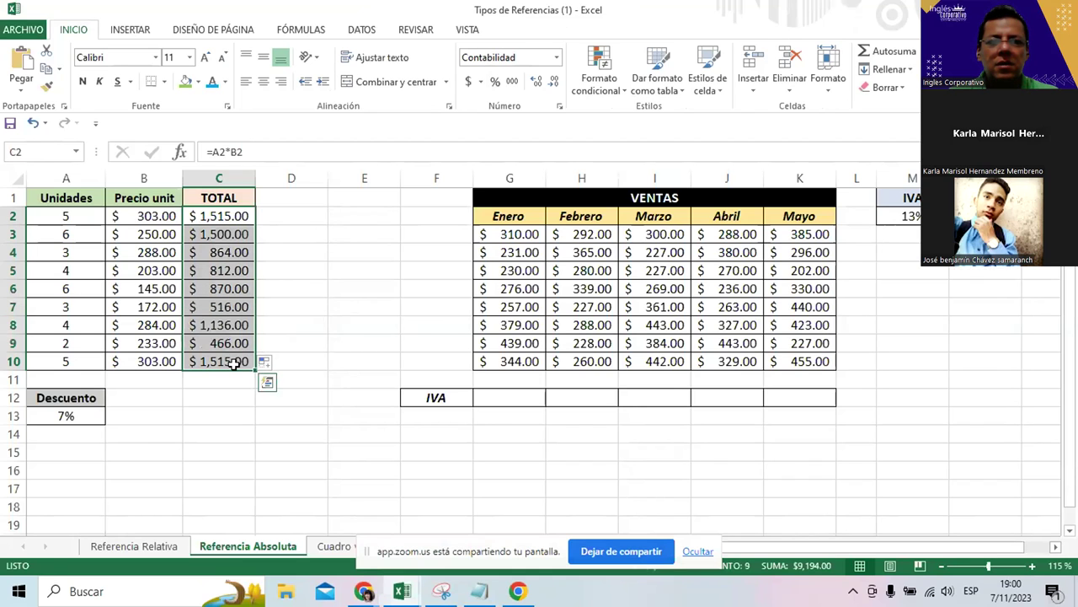
key(BackSpace)
drag(220, 234, 244, 362)
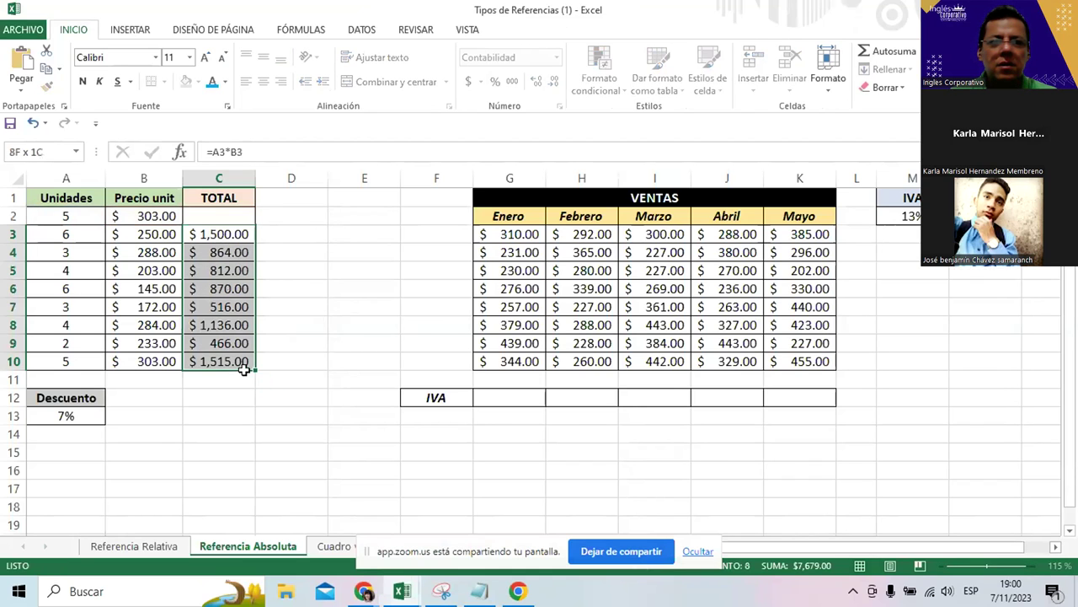
key(Delete)
- Enter =A2*B2 in C2, giving $ 1,515.00
click(228, 216)
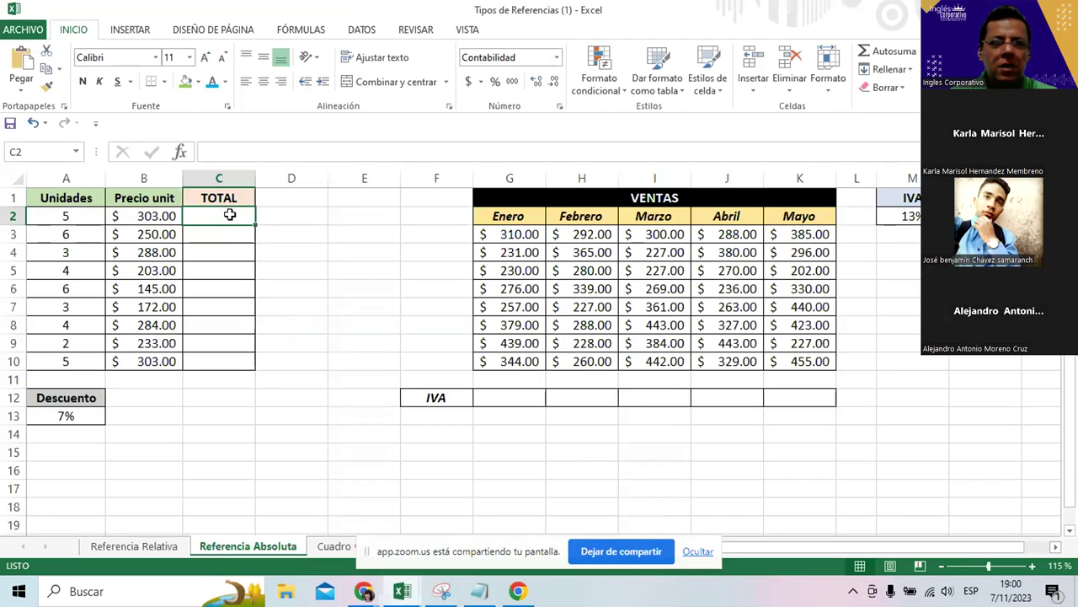
text(=)
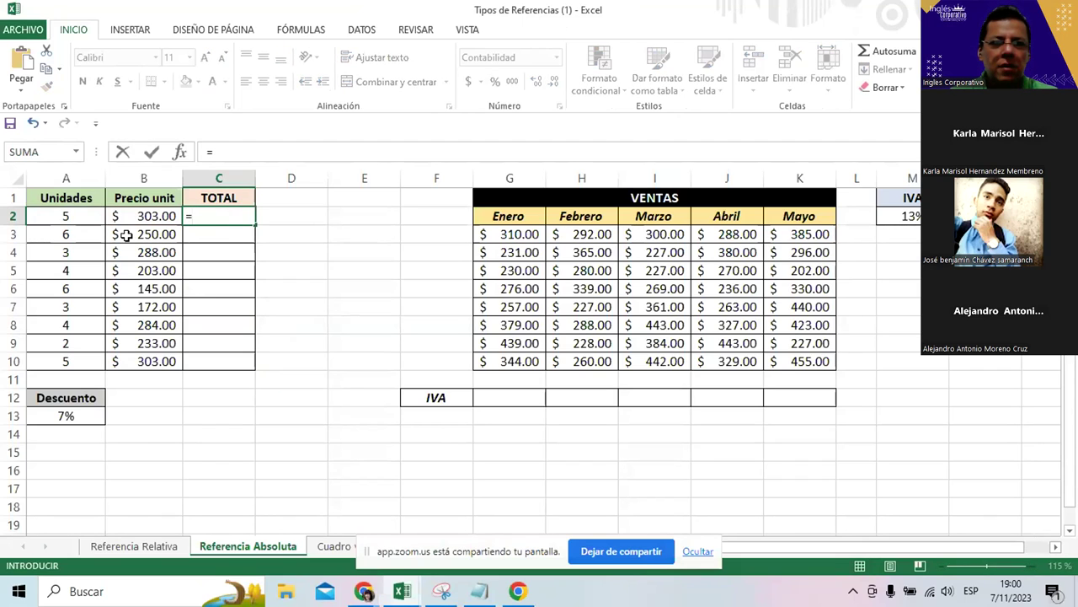
click(74, 216)
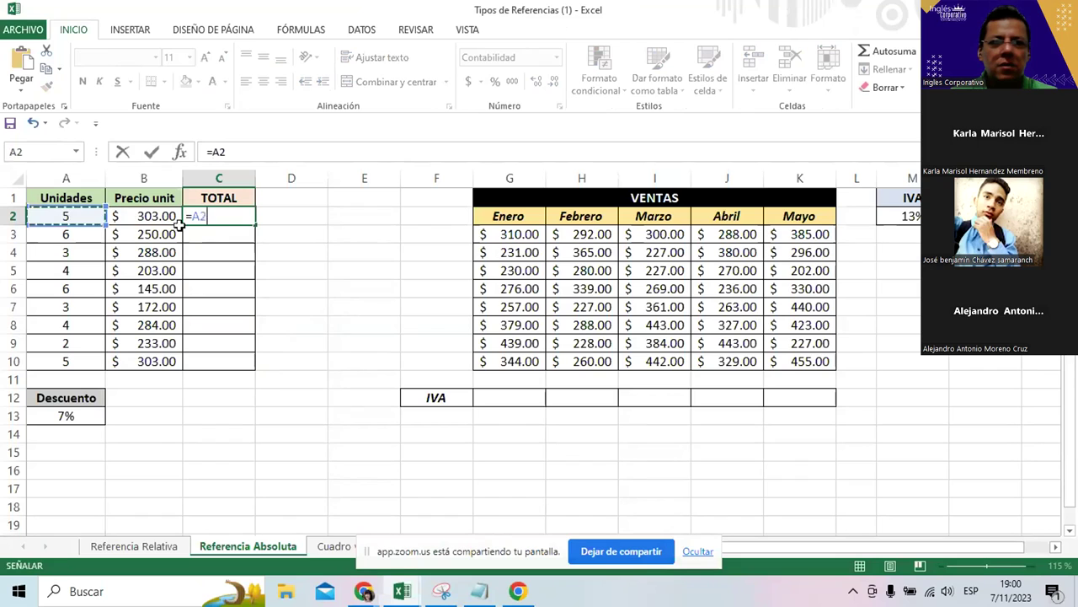
text(*)
click(152, 216)
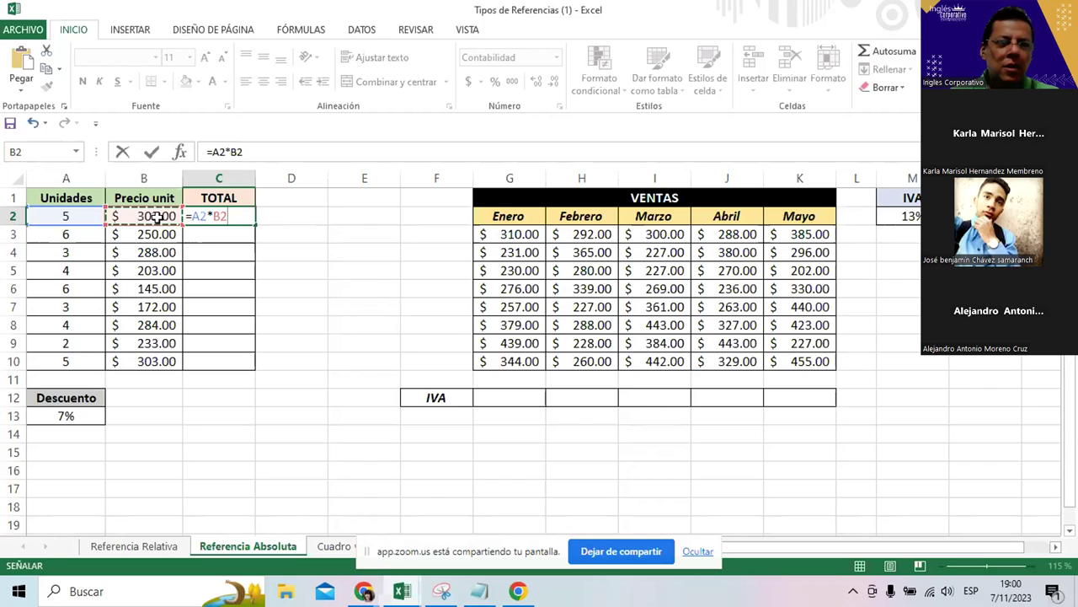
key(Tab)
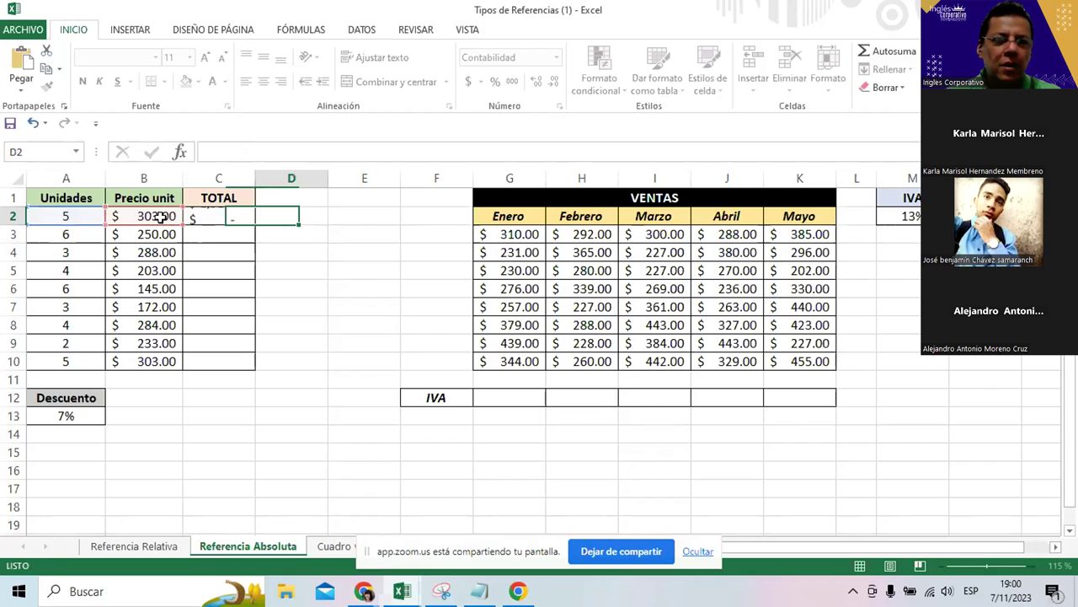
click(239, 231)
click(242, 218)
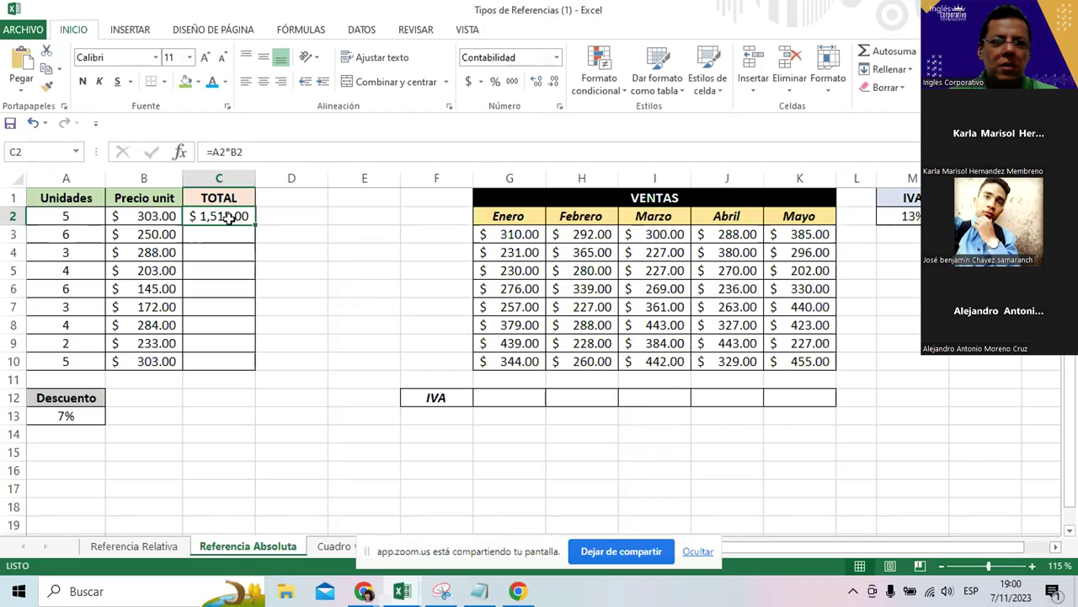
- Extend C2's formula to =A2*B2*A13 to apply the 7% discount, showing $ 106.05
double_click(210, 215)
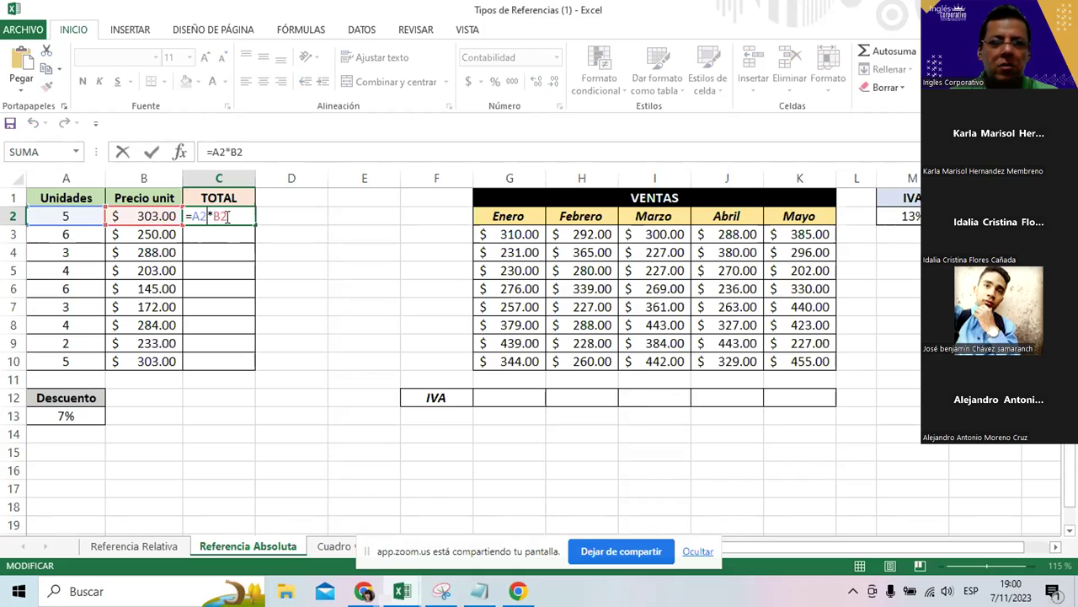
key(Left)
key(Left)
key(Left)
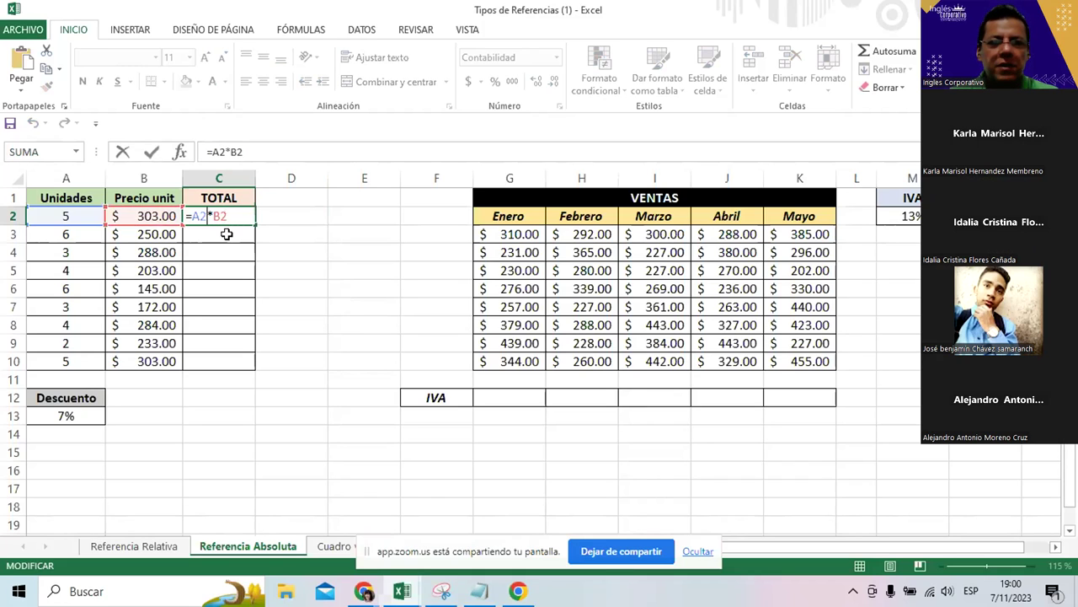
click(238, 216)
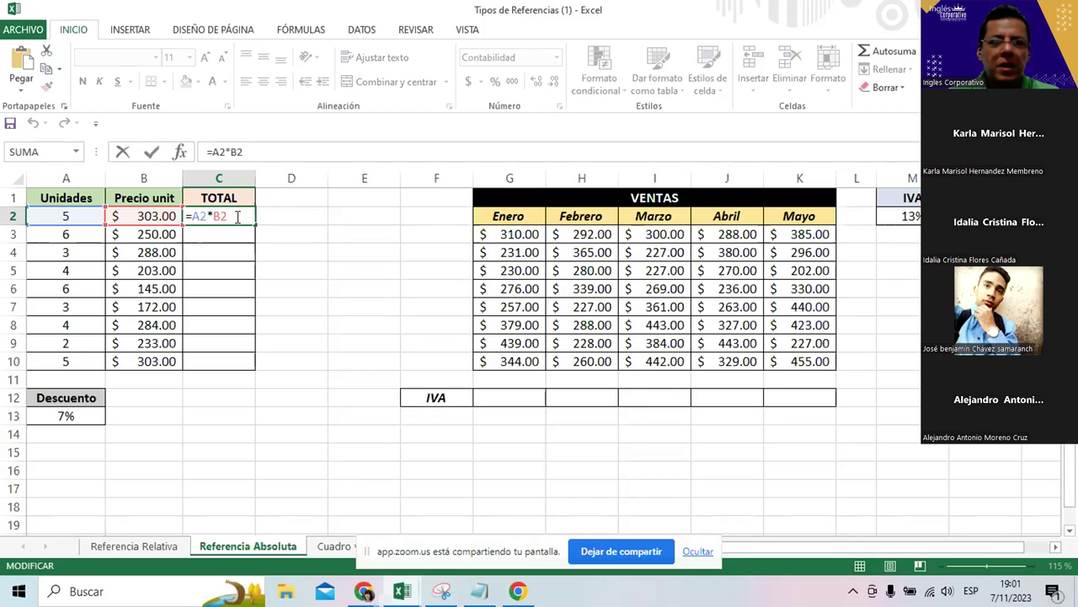
text(*)
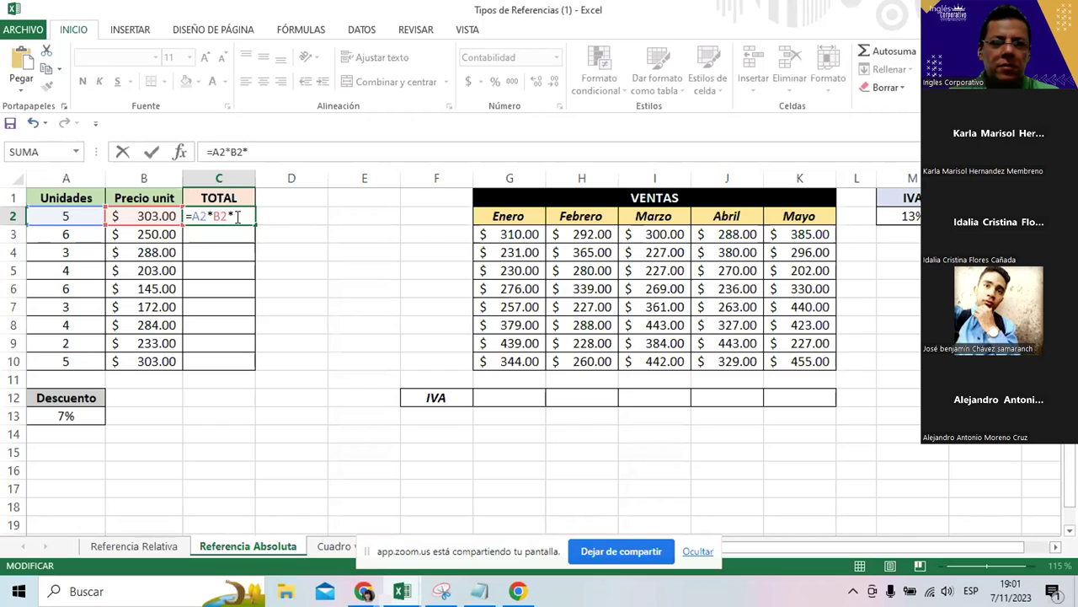
text(7)
key(BackSpace)
click(74, 416)
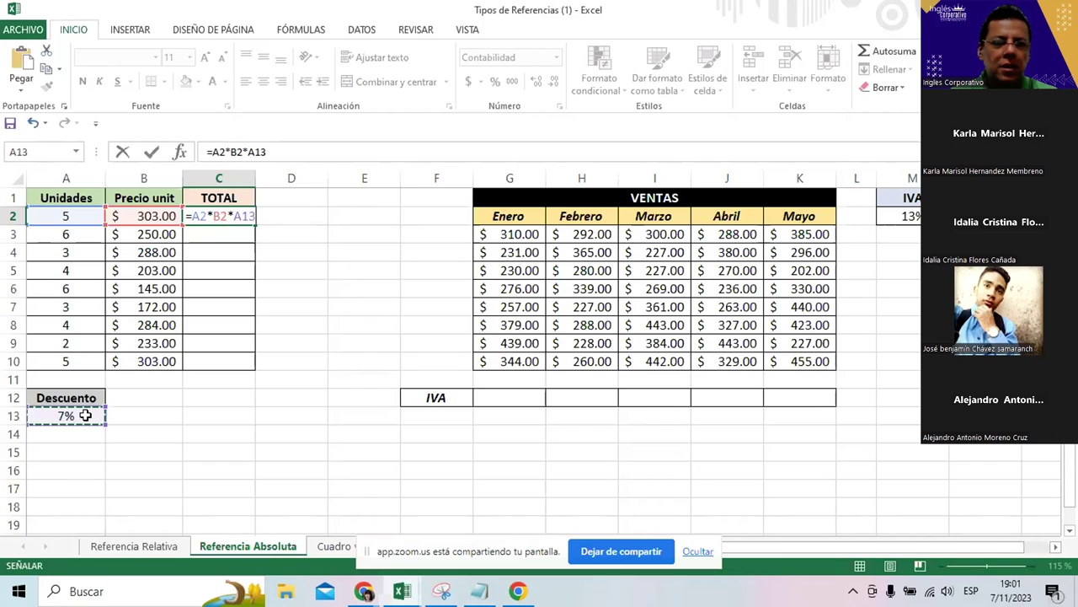
key(Return)
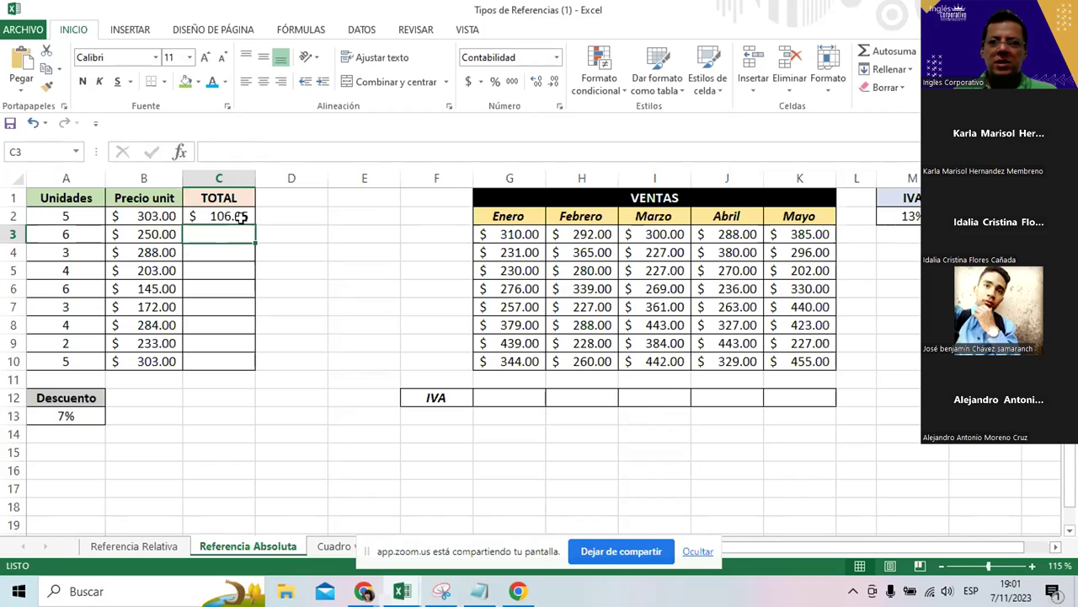
click(241, 217)
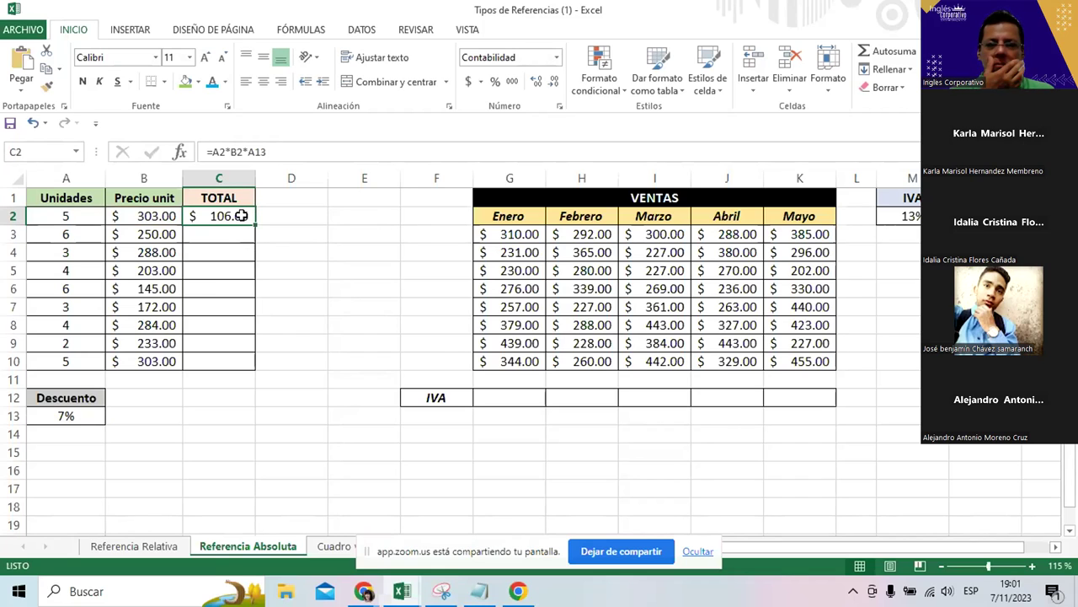
- Rewrite C2 as =A2*B2-A2*B2*A13 so the discount is subtracted from units × price
double_click(241, 215)
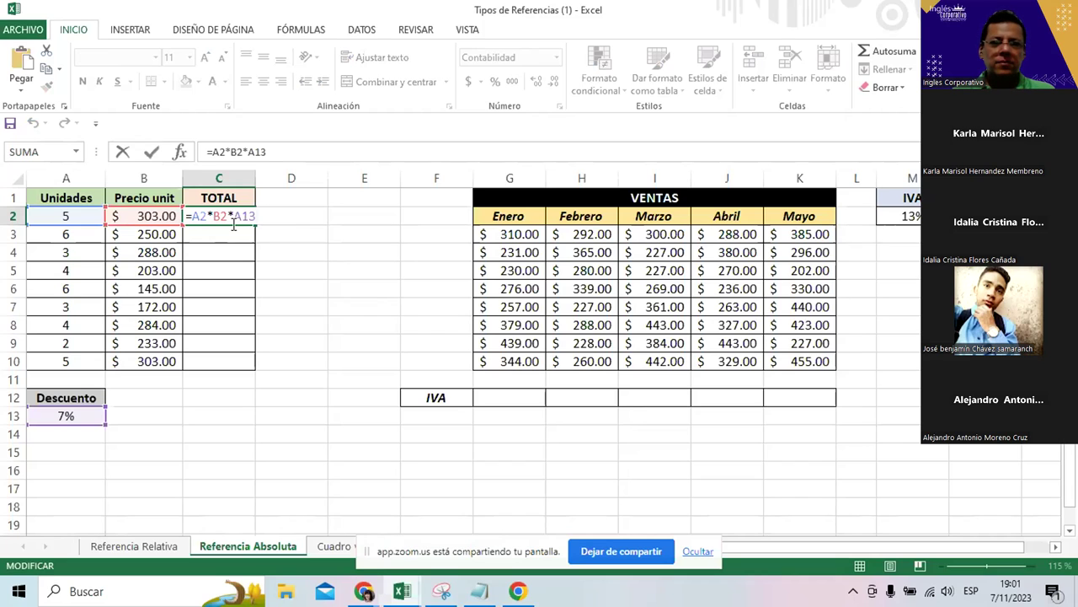
text(-)
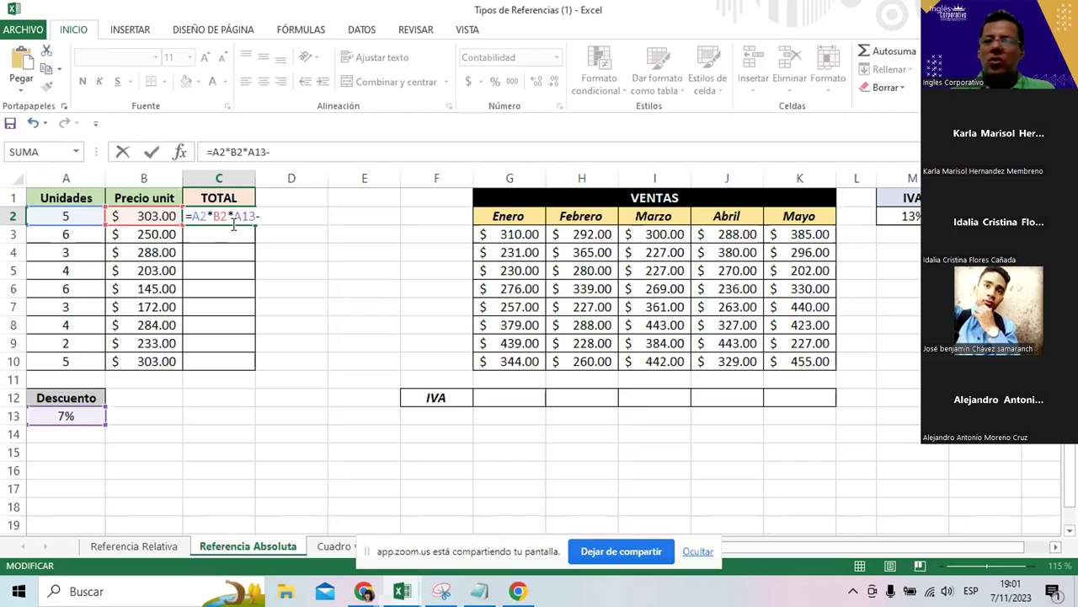
key(BackSpace)
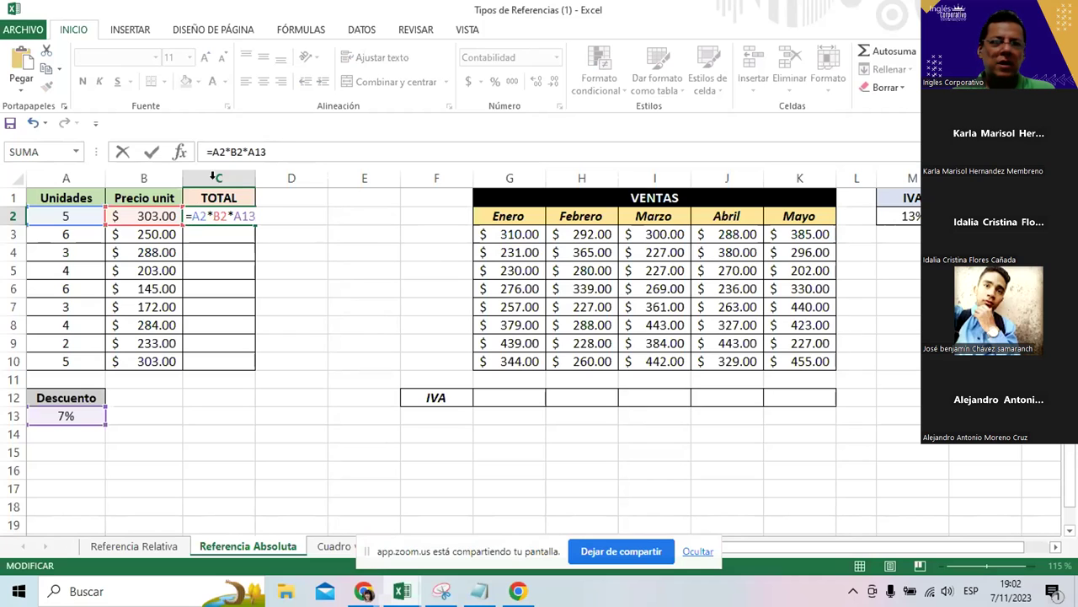
click(78, 217)
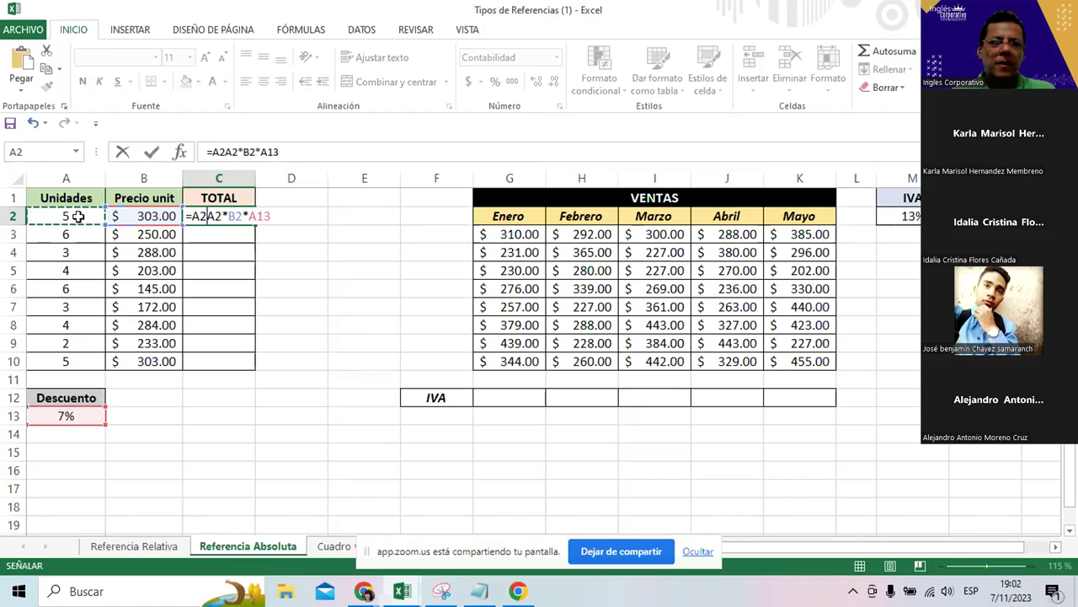
text(*)
click(148, 217)
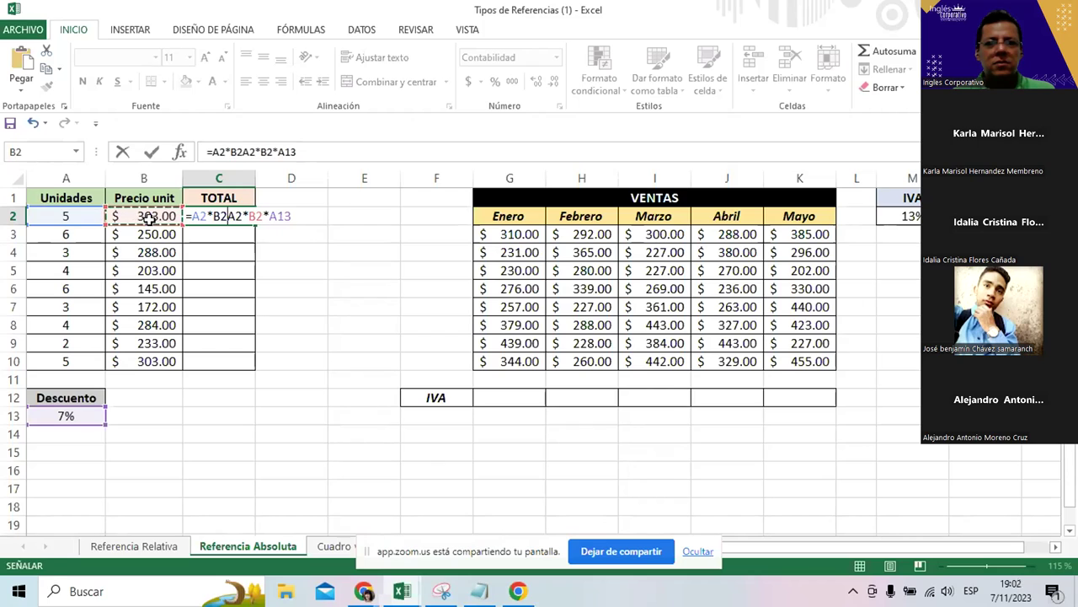
text(-)
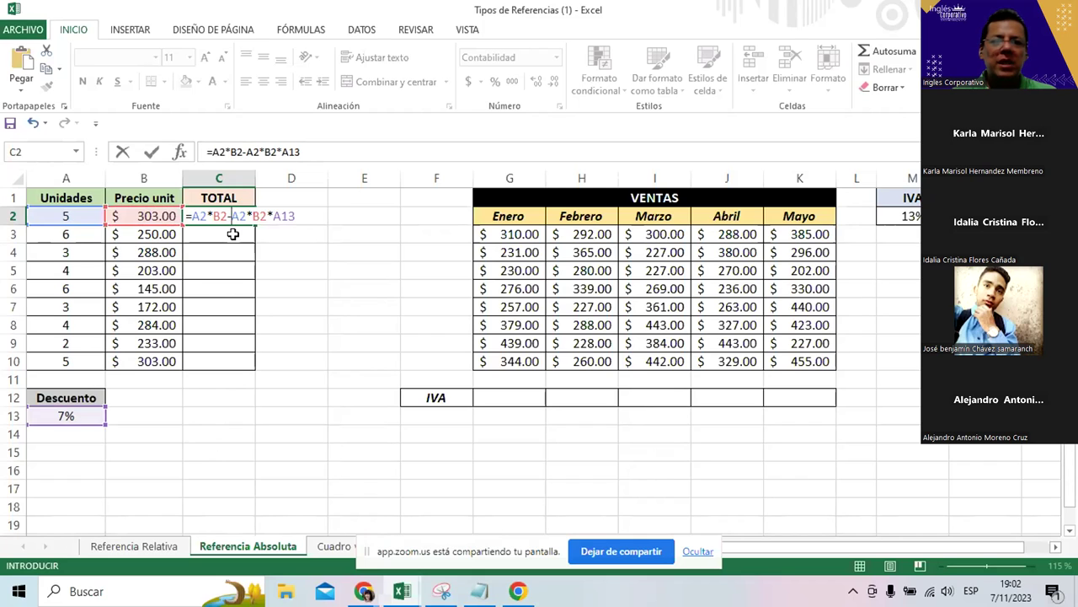
key(Tab)
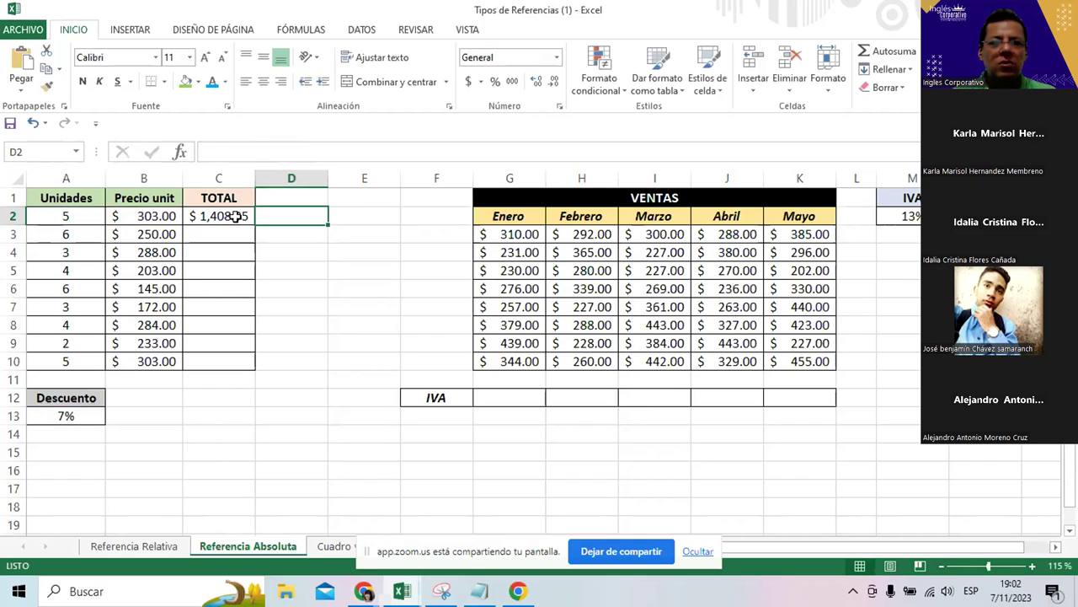
- Fill C2's discount formula down to C10 and inspect C3's shifted references
click(236, 216)
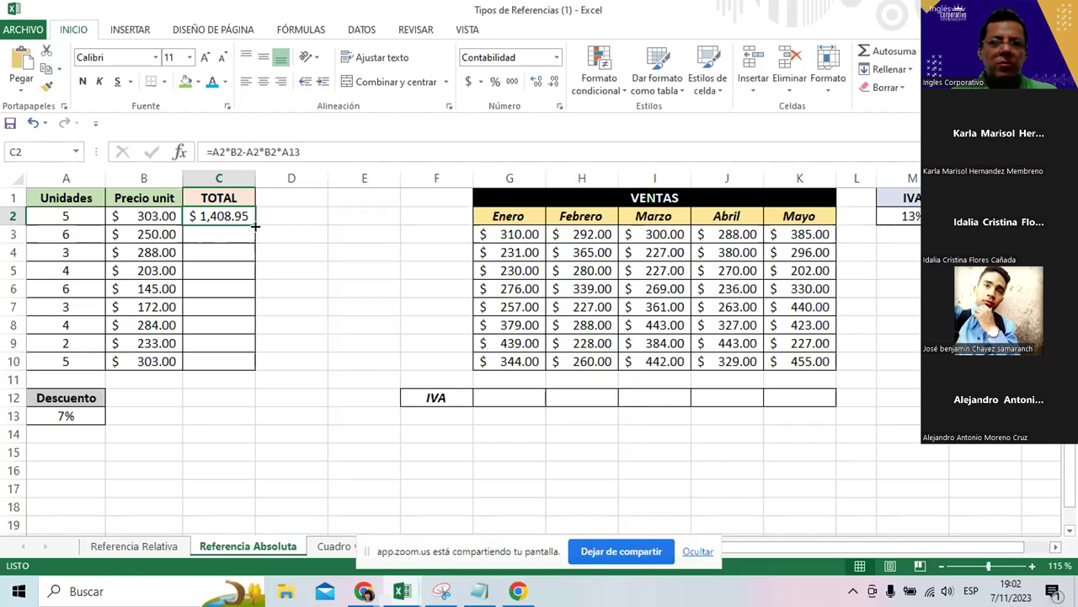
drag(254, 225, 255, 374)
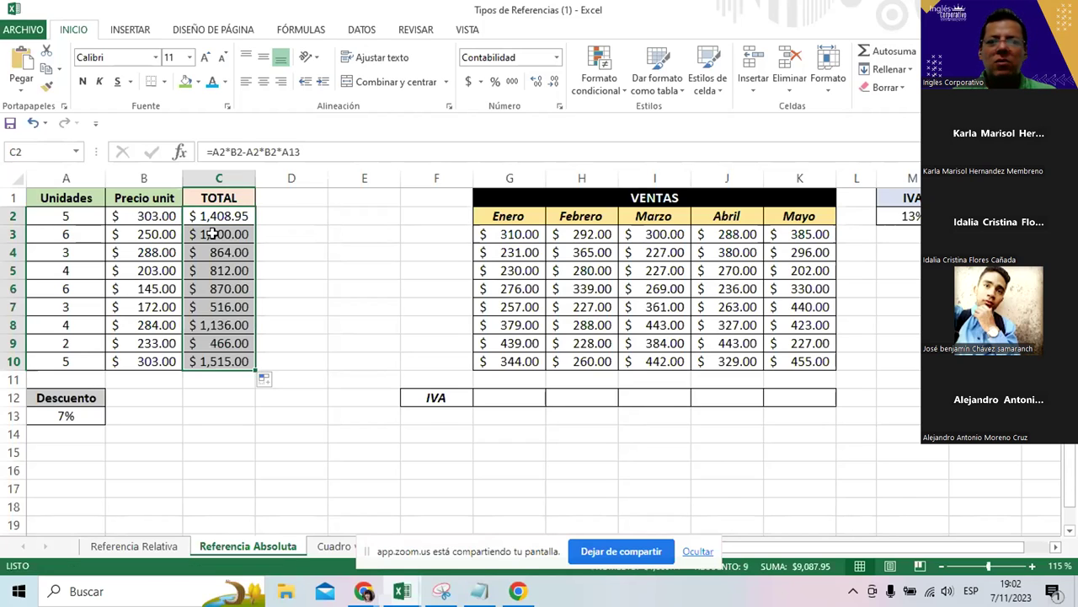
double_click(214, 235)
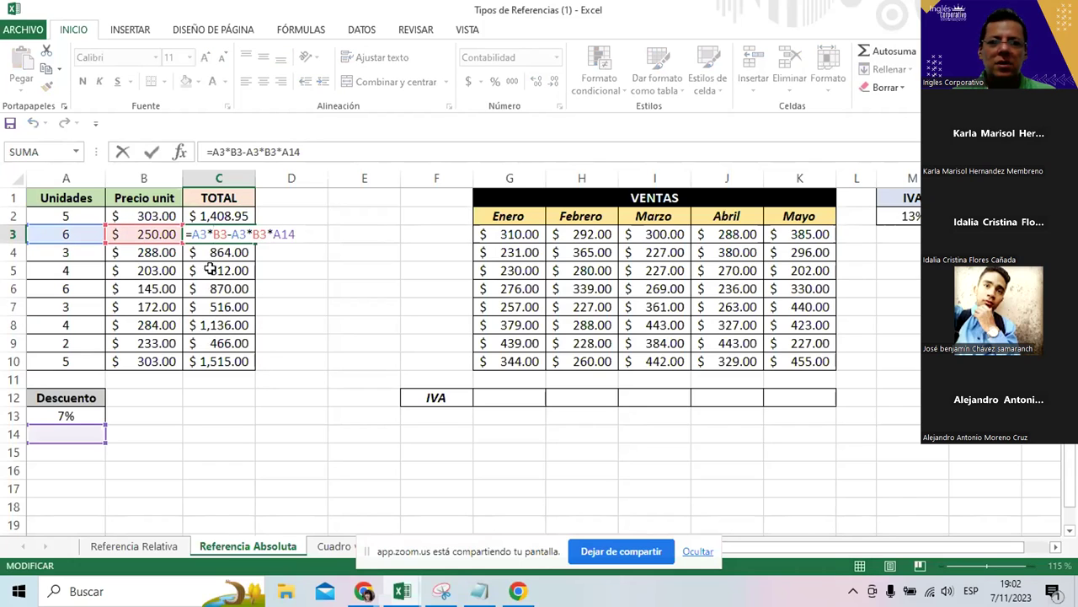
click(216, 253)
click(233, 288)
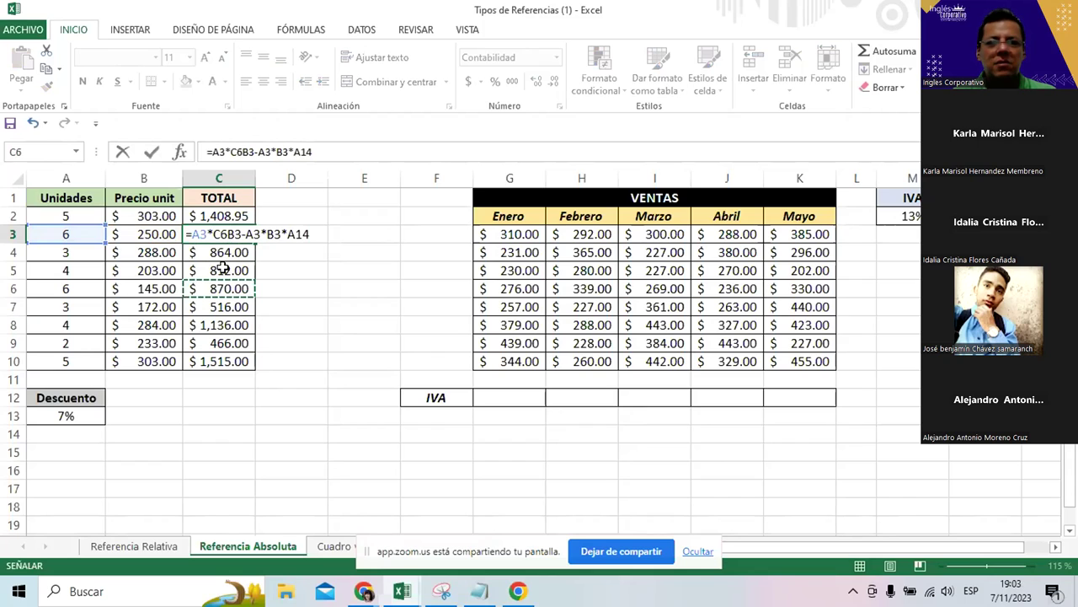
key(Escape)
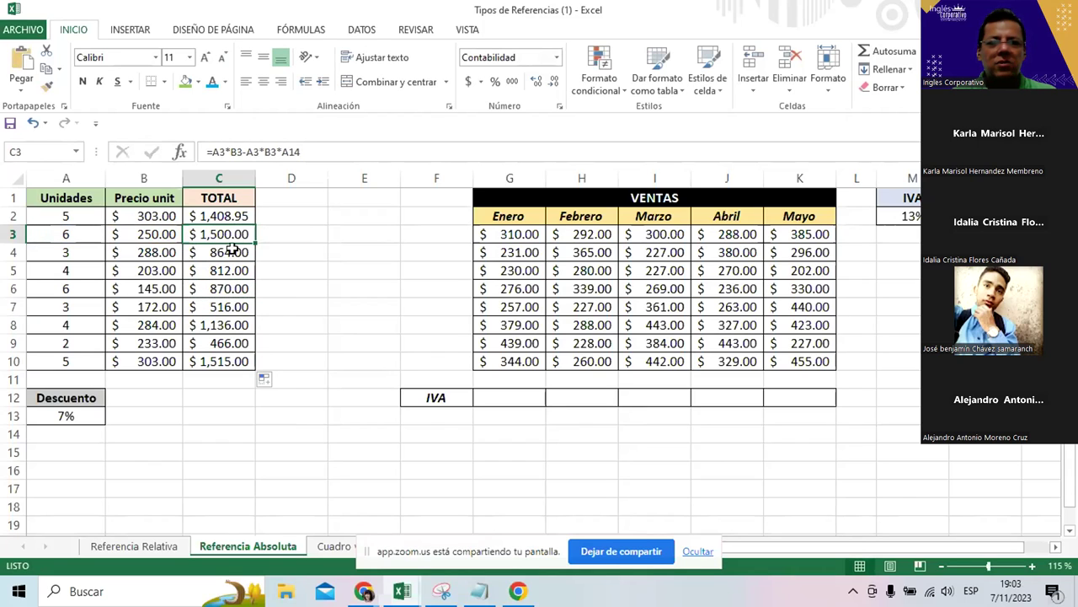
double_click(222, 236)
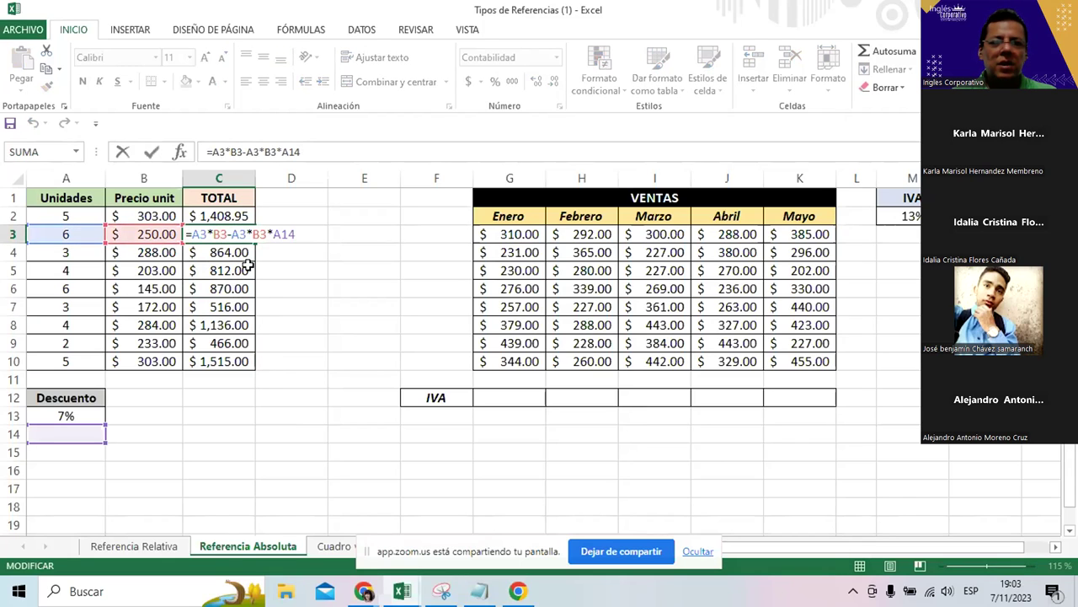
key(Return)
- Inspect the copied formulas in C4 and C5, then reselect C2
double_click(225, 252)
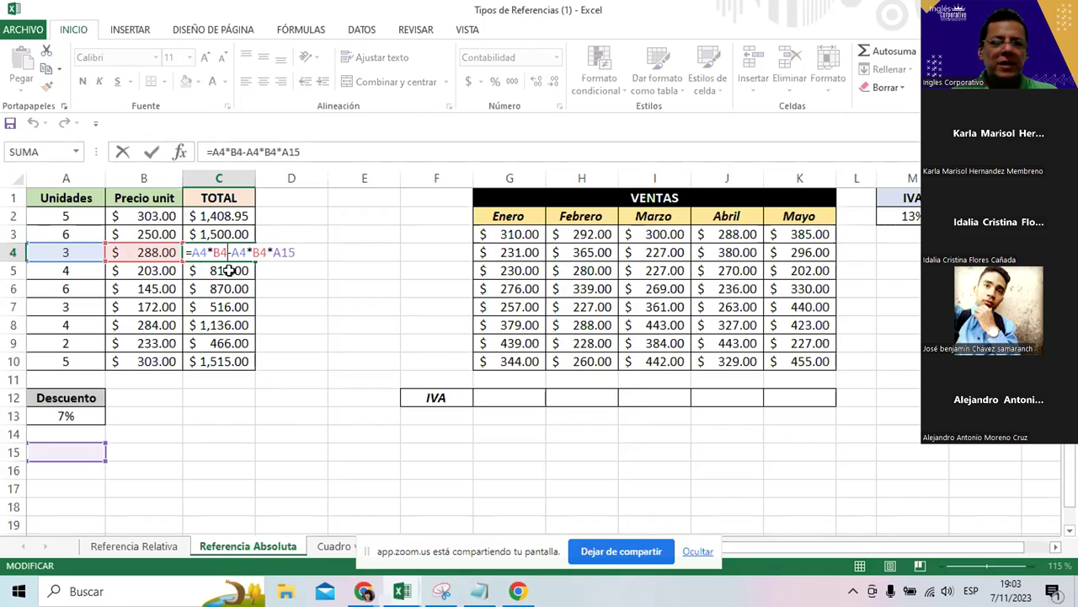
key(Escape)
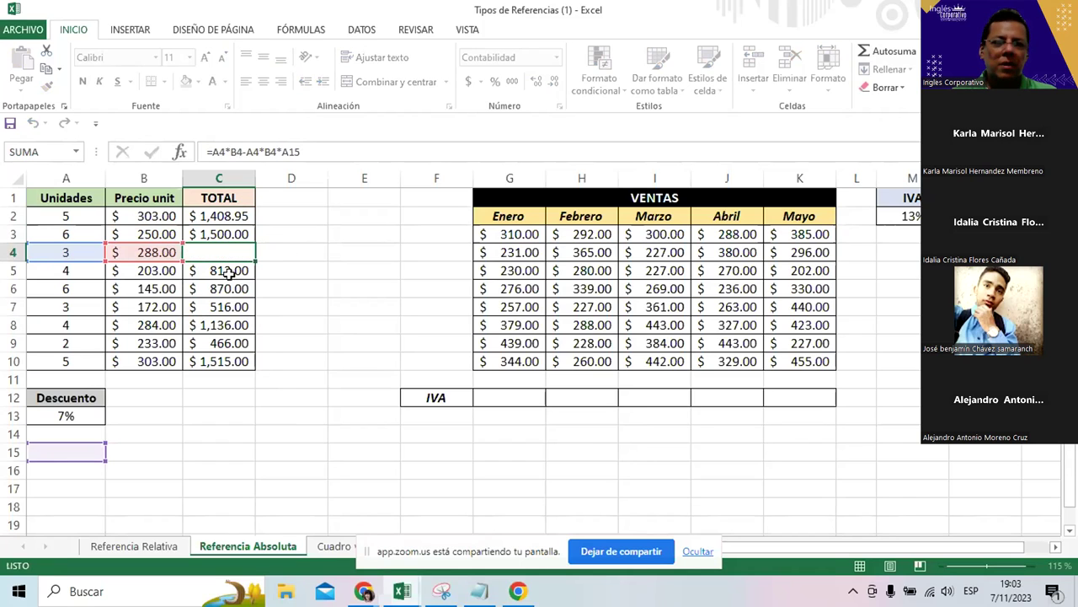
double_click(229, 271)
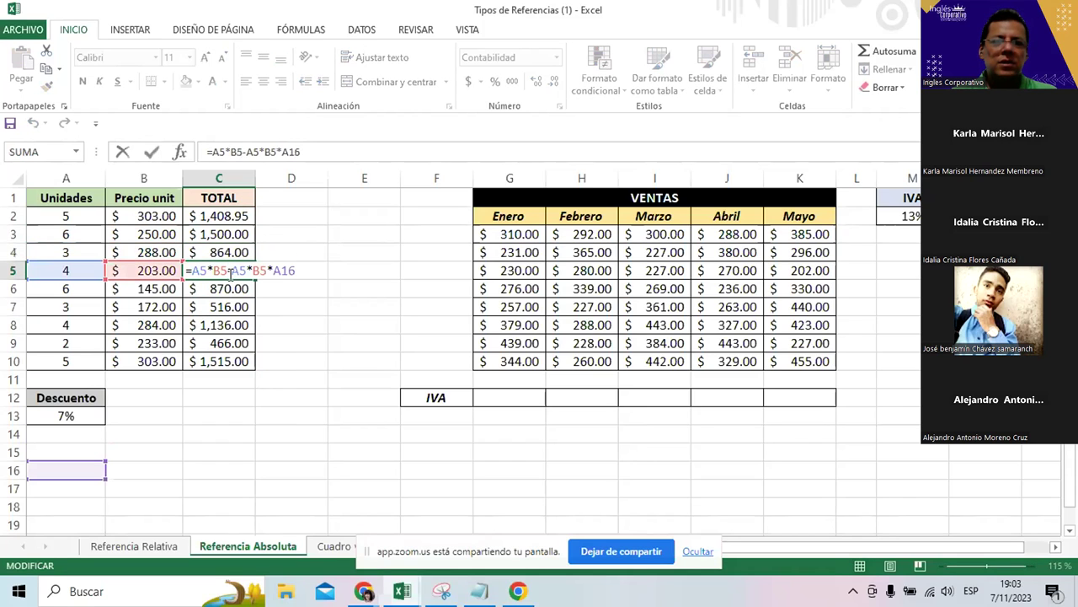
key(Escape)
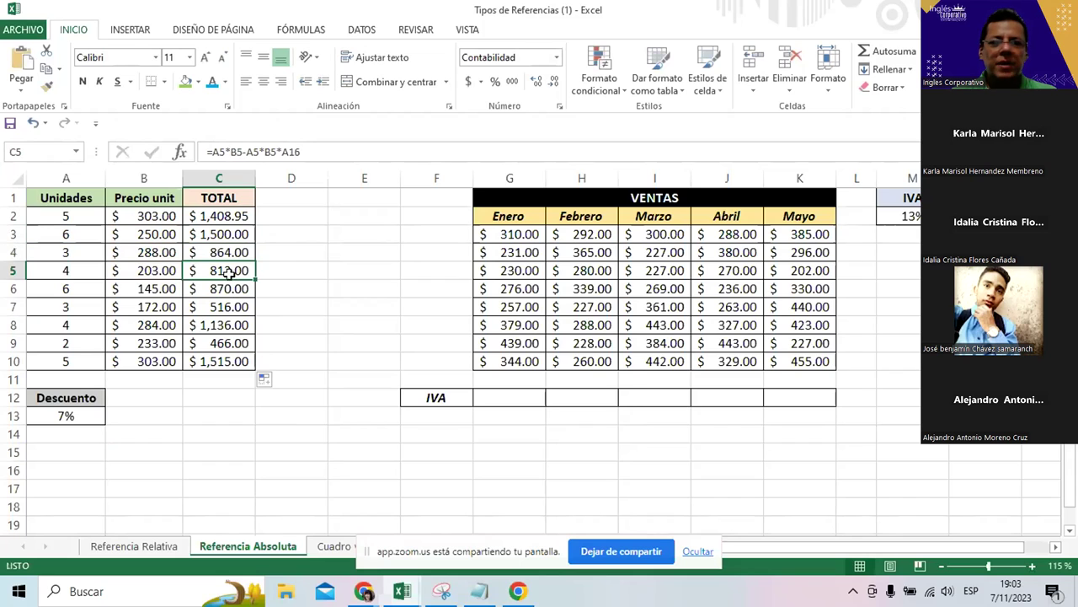
click(240, 217)
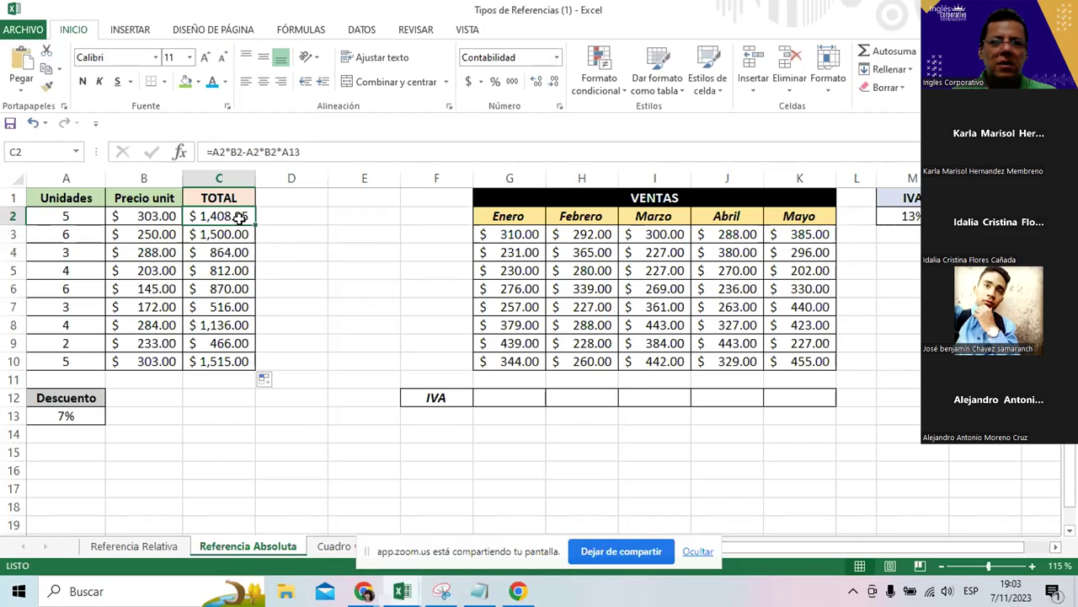
double_click(240, 217)
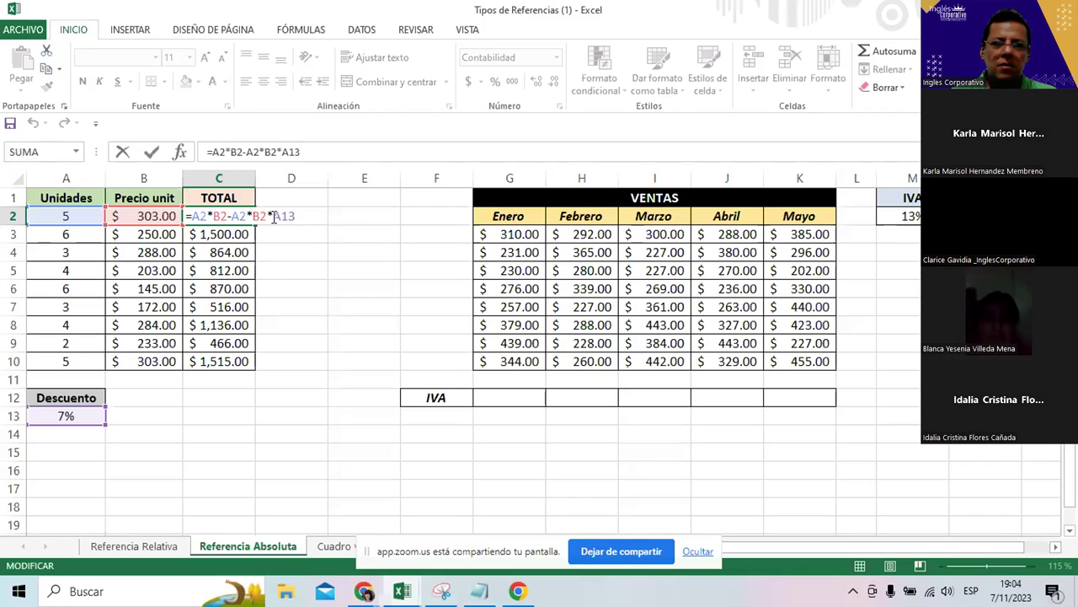
text($)
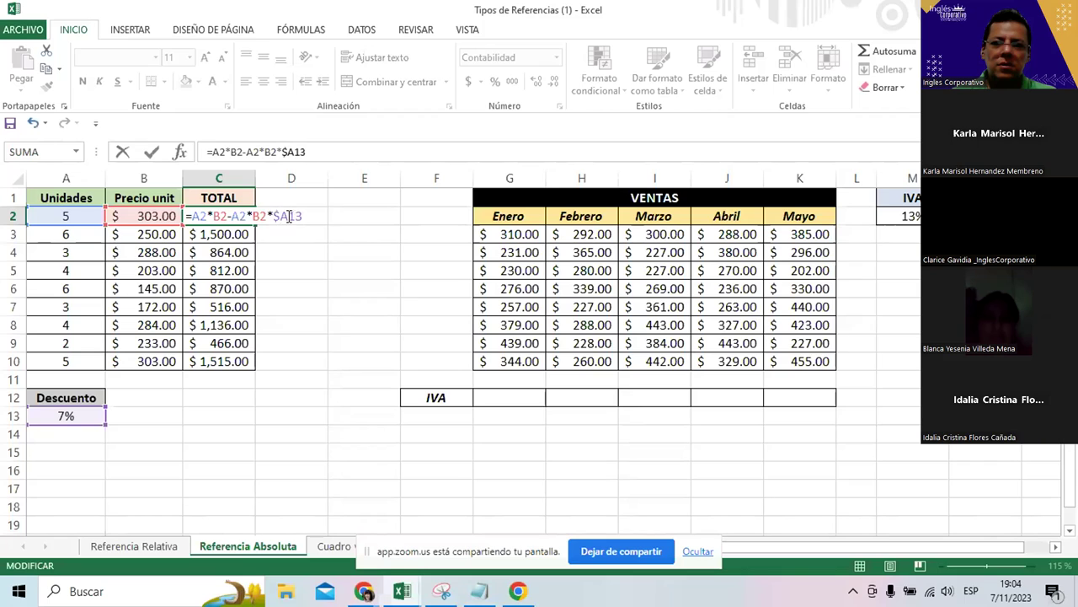
key(F4)
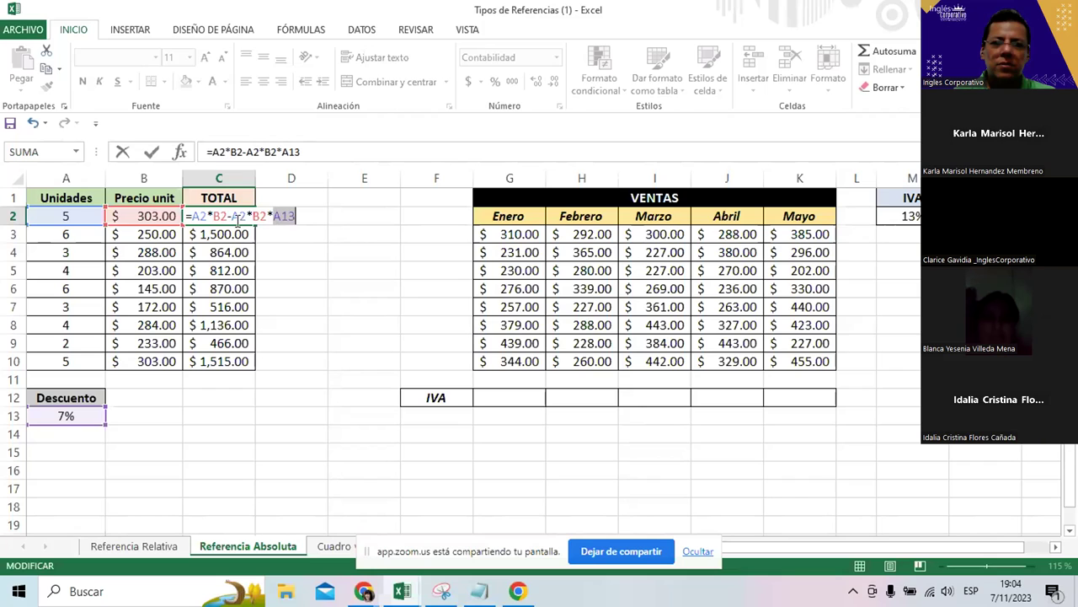
click(230, 221)
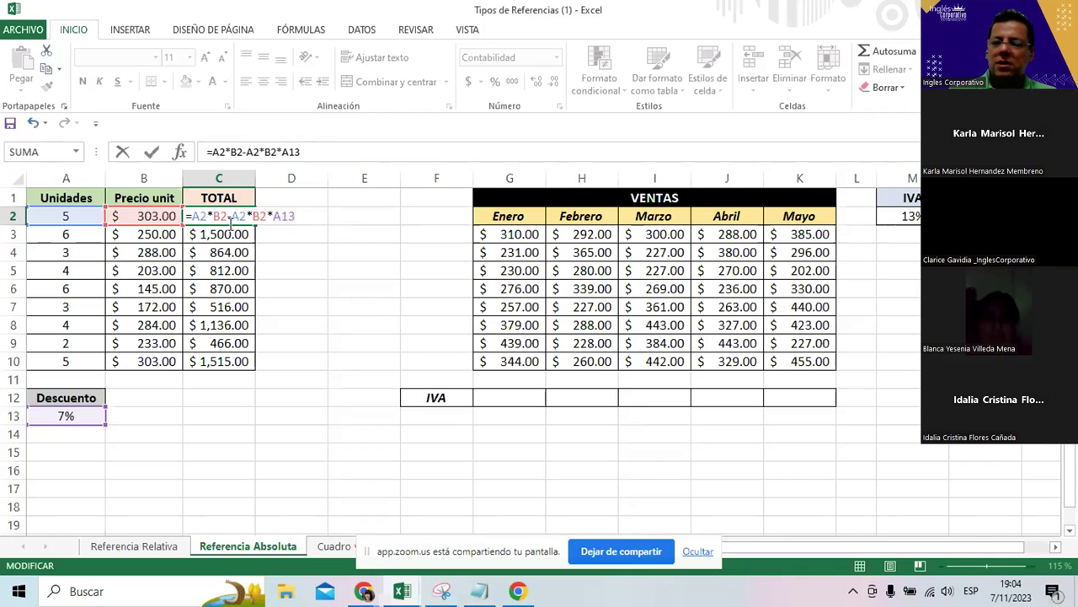
key(Return)
click(226, 217)
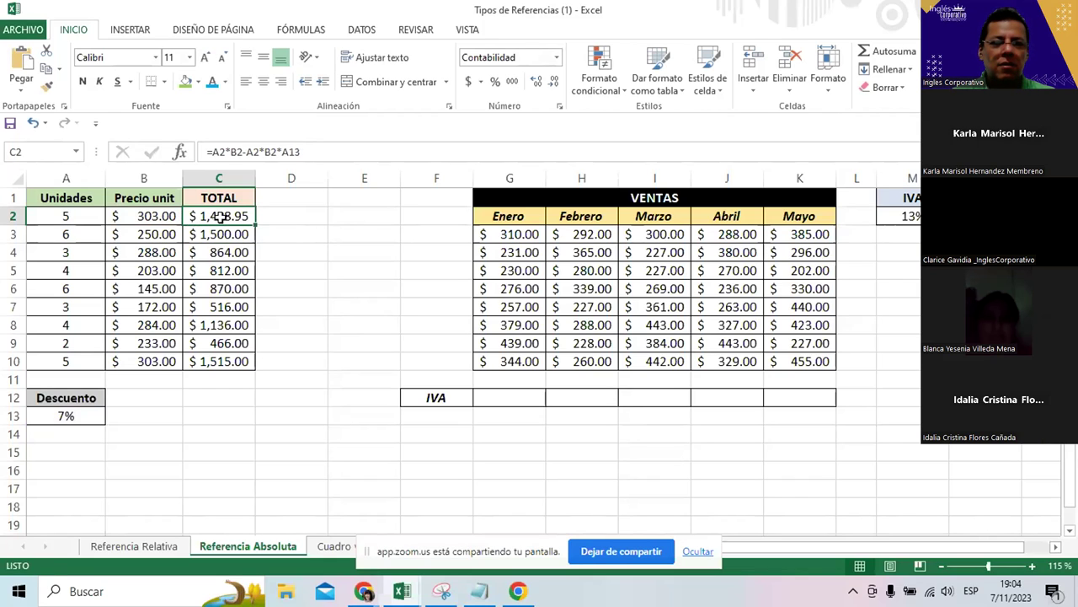
- Make the discount reference in C2's formula absolute, $A$13, using F4
double_click(219, 215)
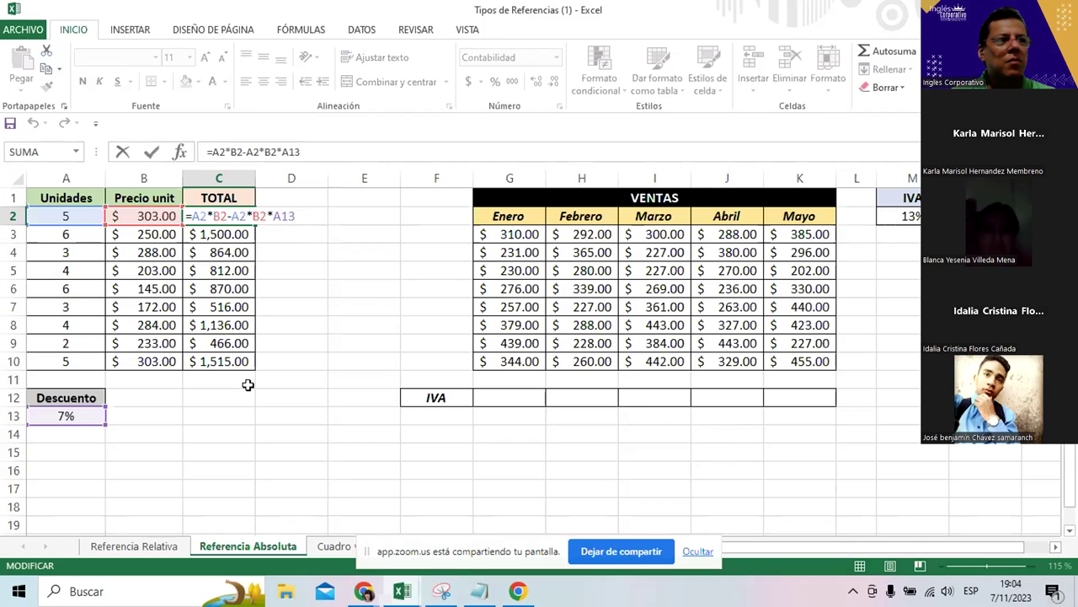
click(274, 216)
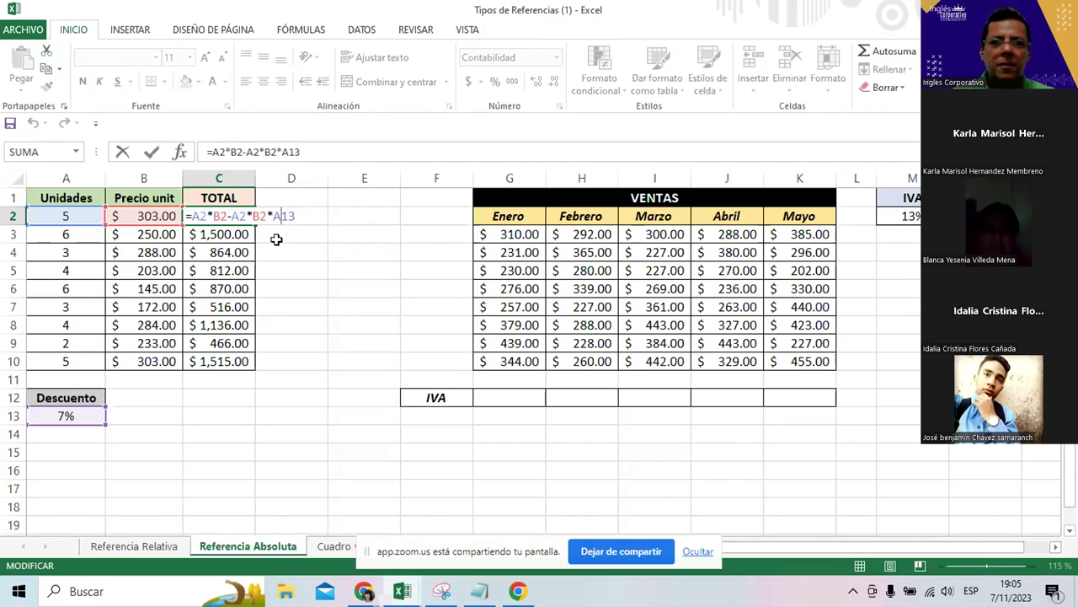
key(ctrl+Return)
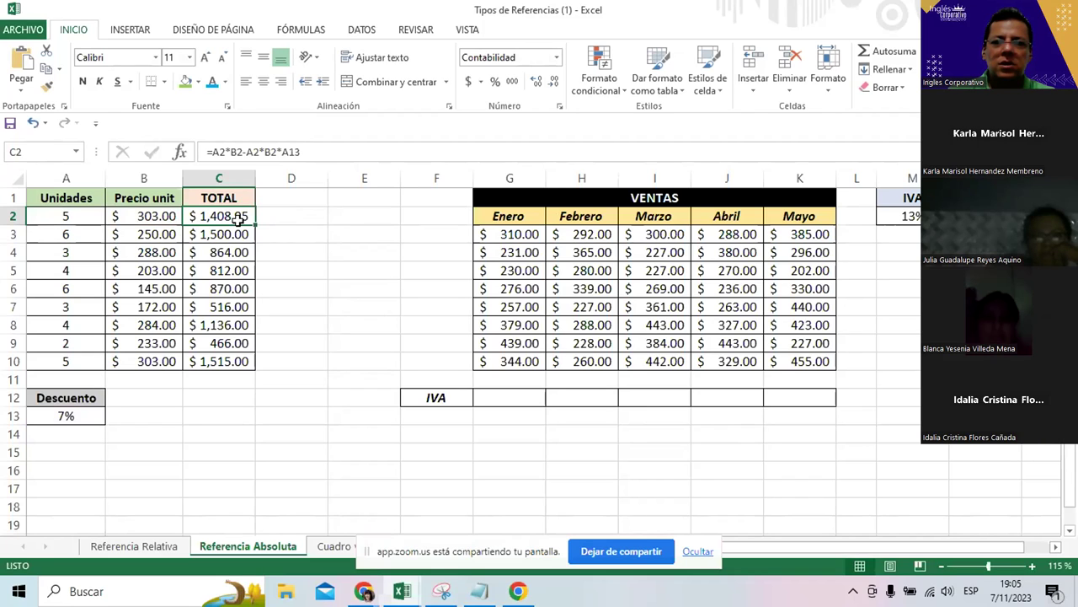
double_click(239, 218)
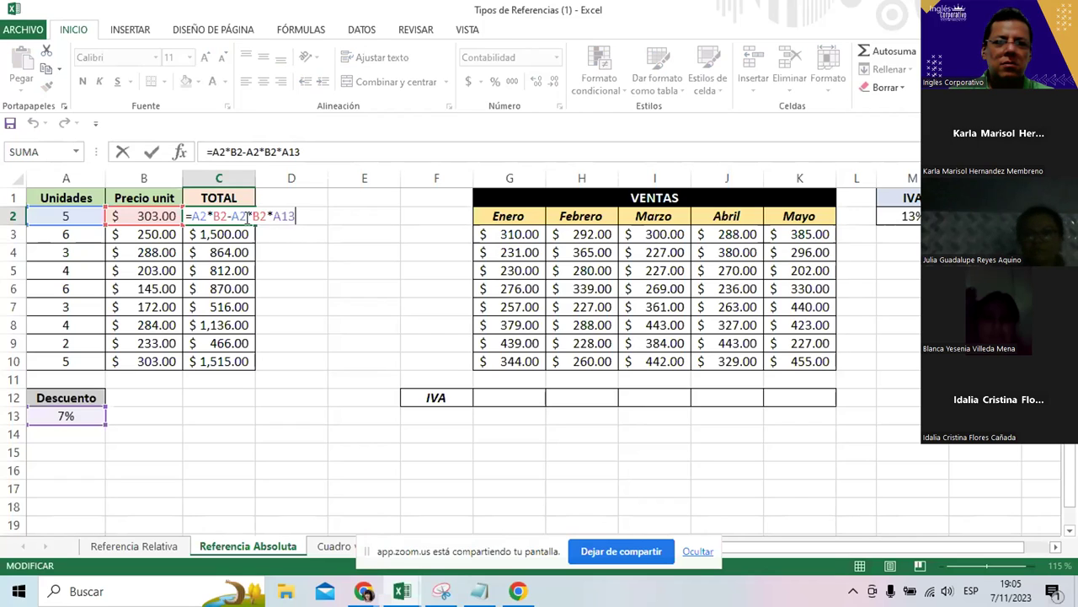
key(ctrl+Return)
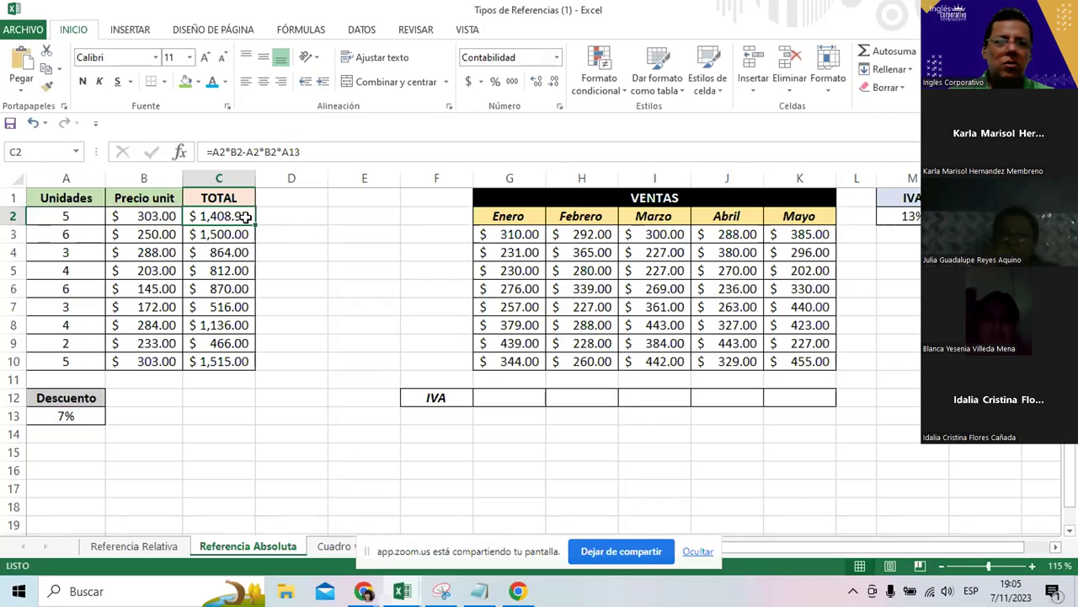
double_click(235, 216)
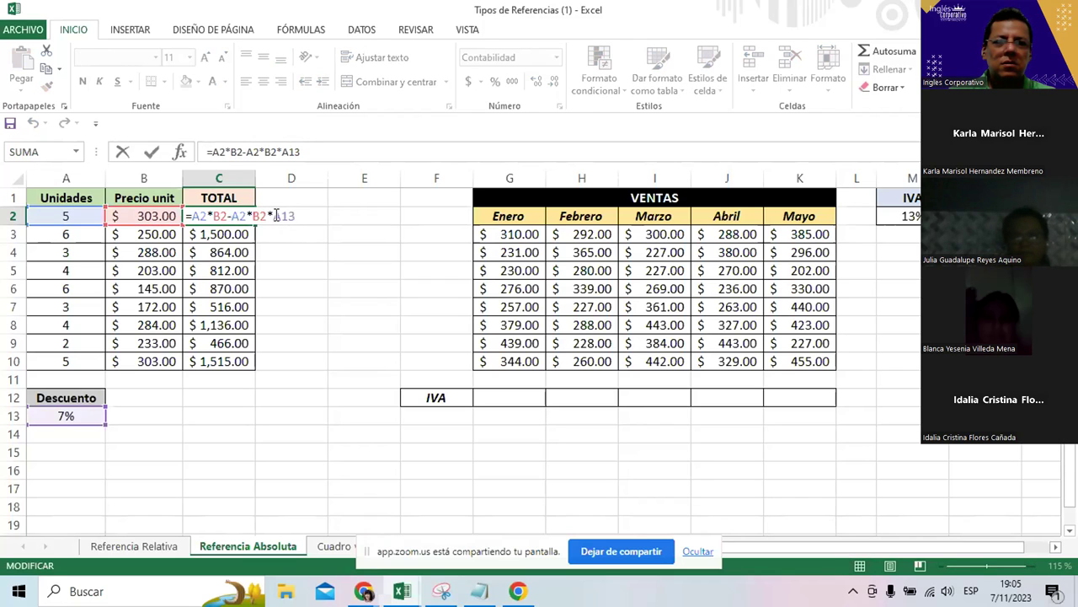
key(F4)
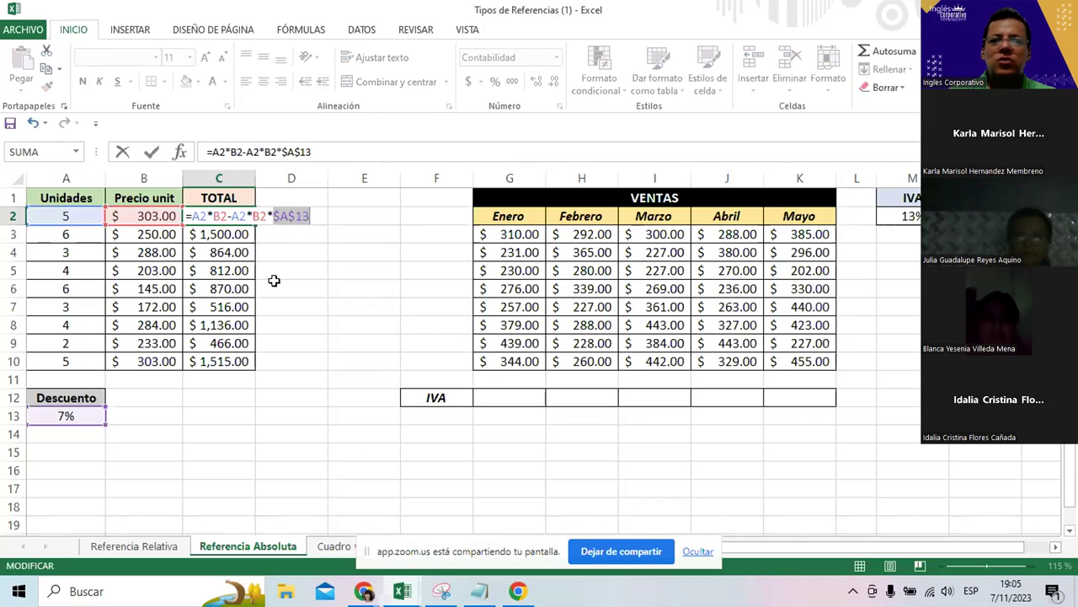
- Commit C2's formula as =A2*B2-A2*B2*$A$13, showing $1,408.95
click(217, 215)
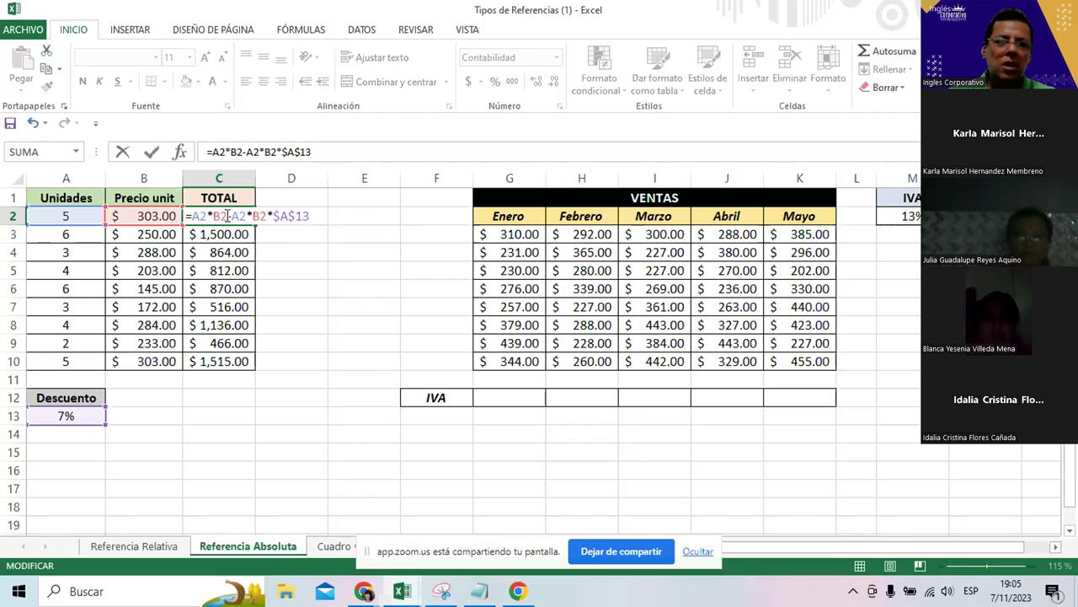
key(Escape)
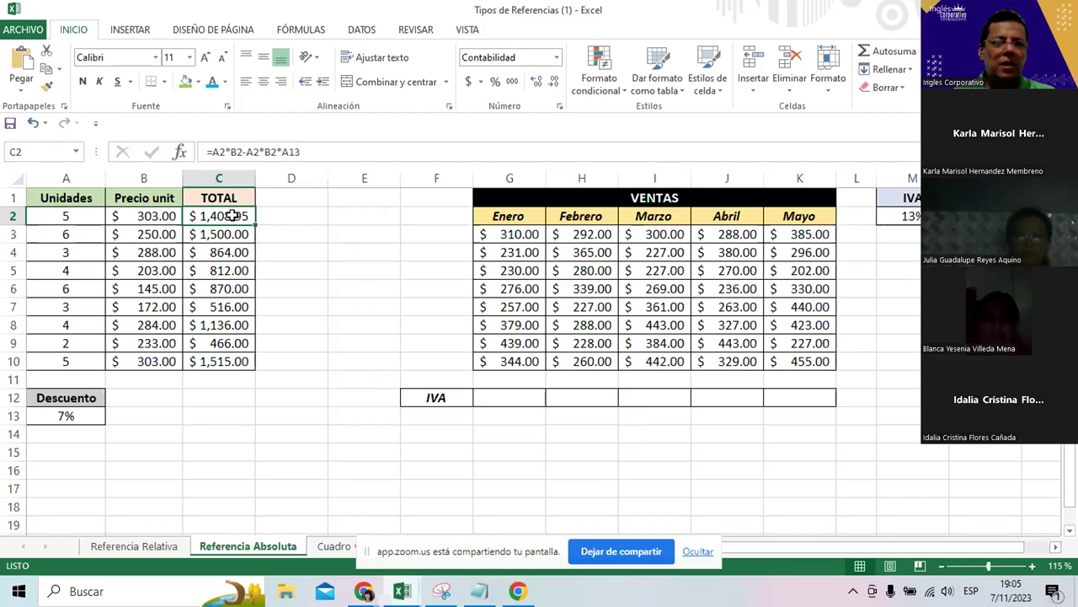
double_click(231, 216)
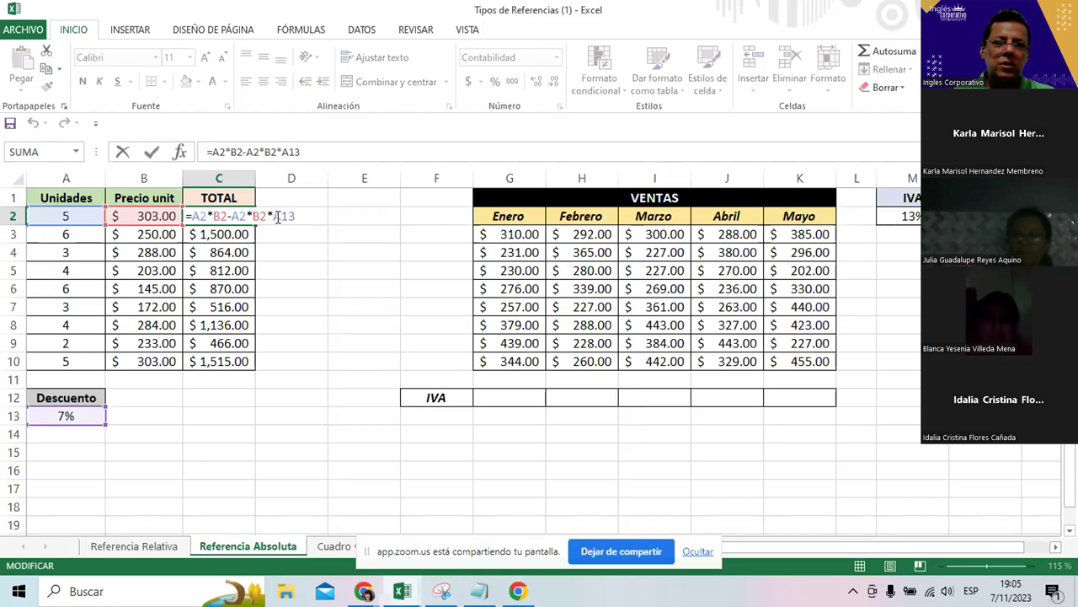
click(238, 234)
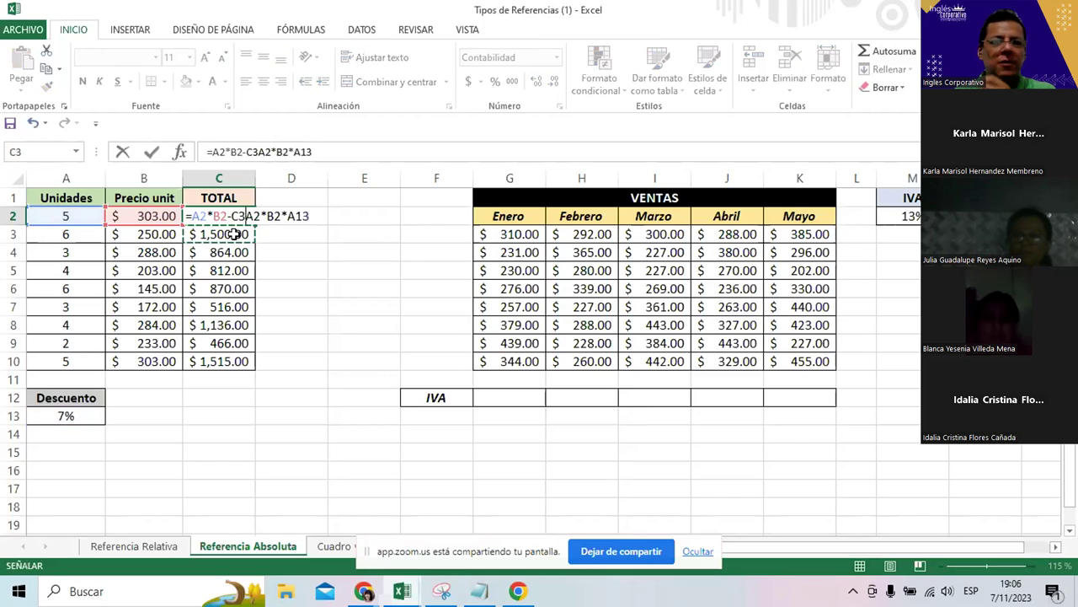
key(Escape)
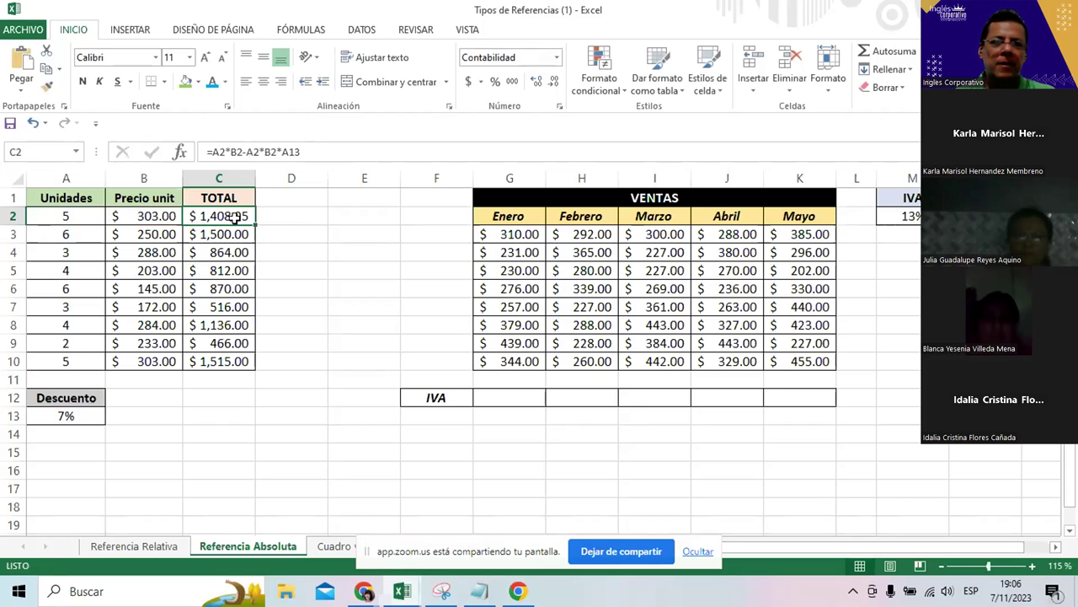
double_click(239, 217)
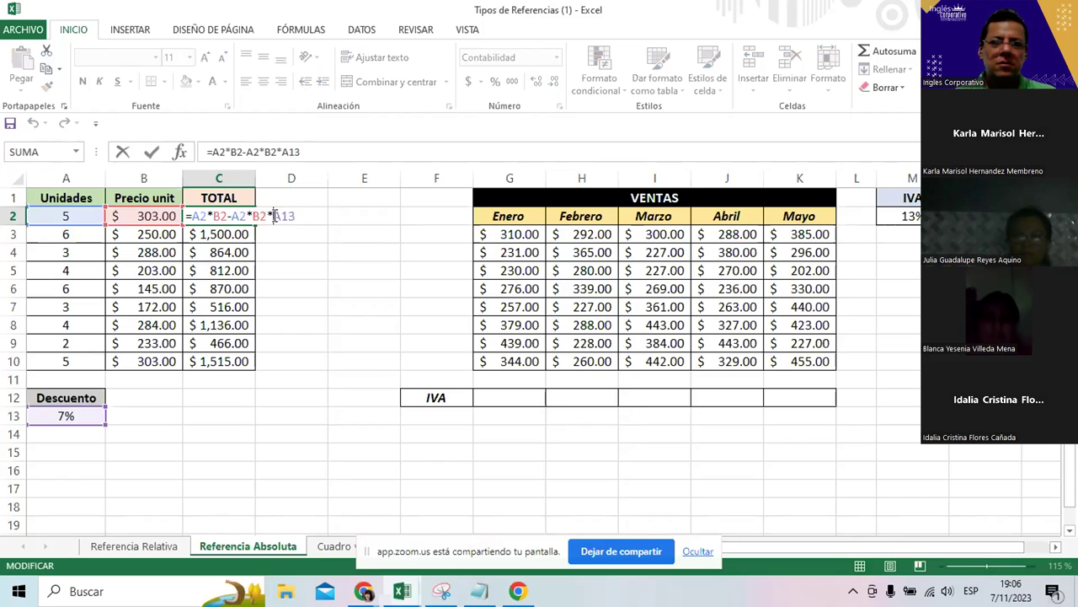
key(F4)
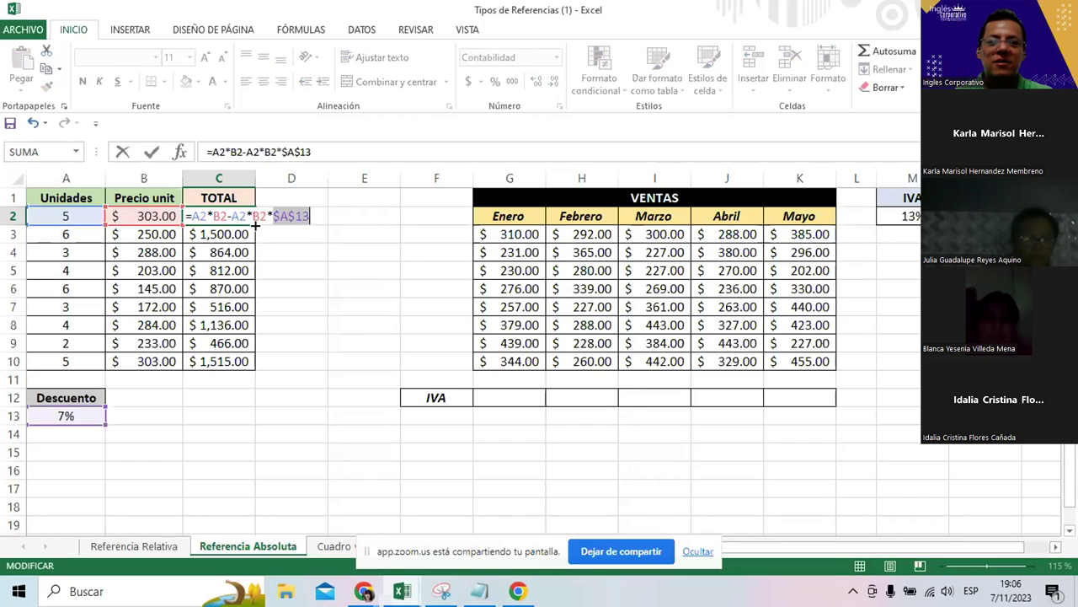
key(Return)
- Fill the $A$13 formula down to C10, check C3–C5, and go to Referencia Relativa
click(242, 216)
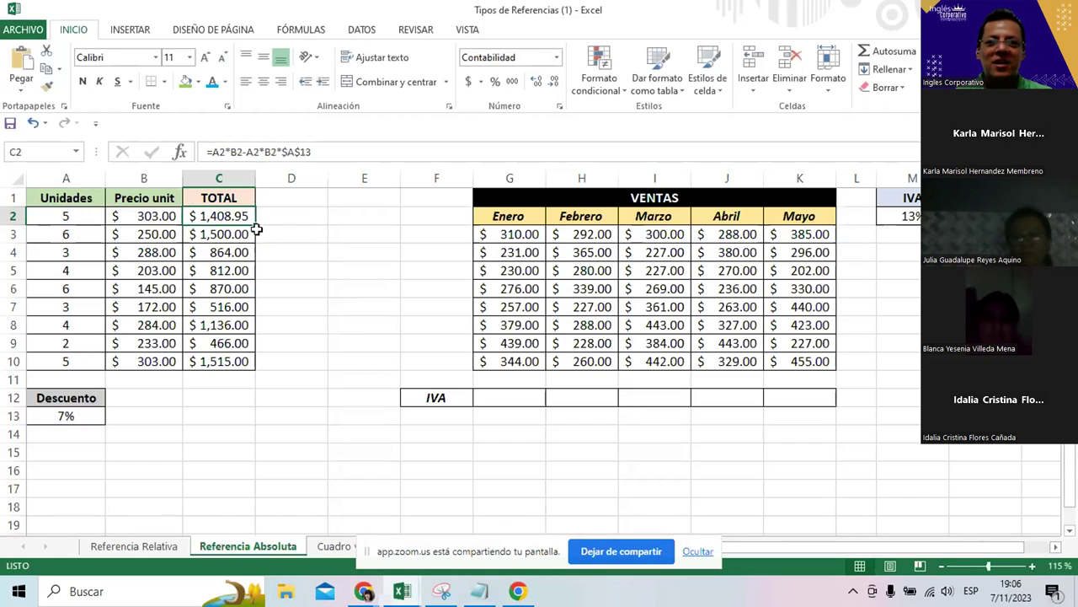
drag(254, 225, 252, 363)
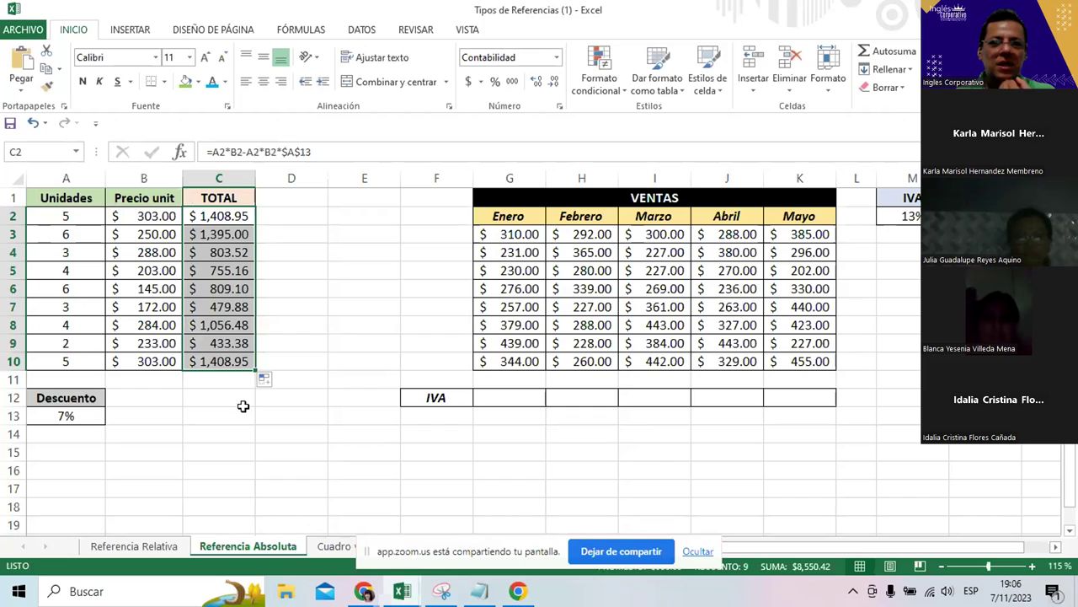
click(230, 236)
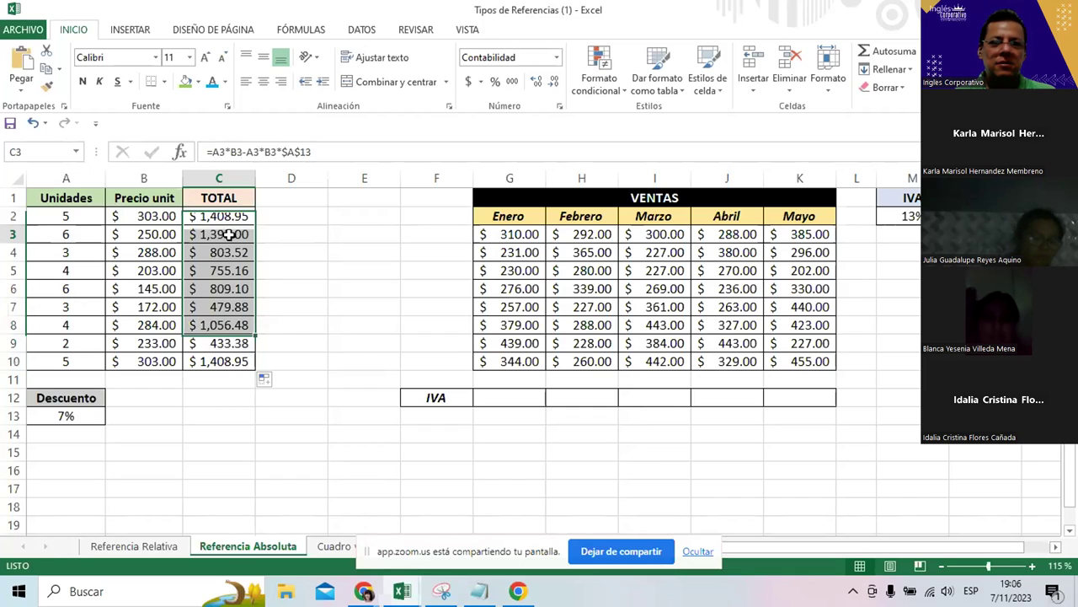
double_click(230, 237)
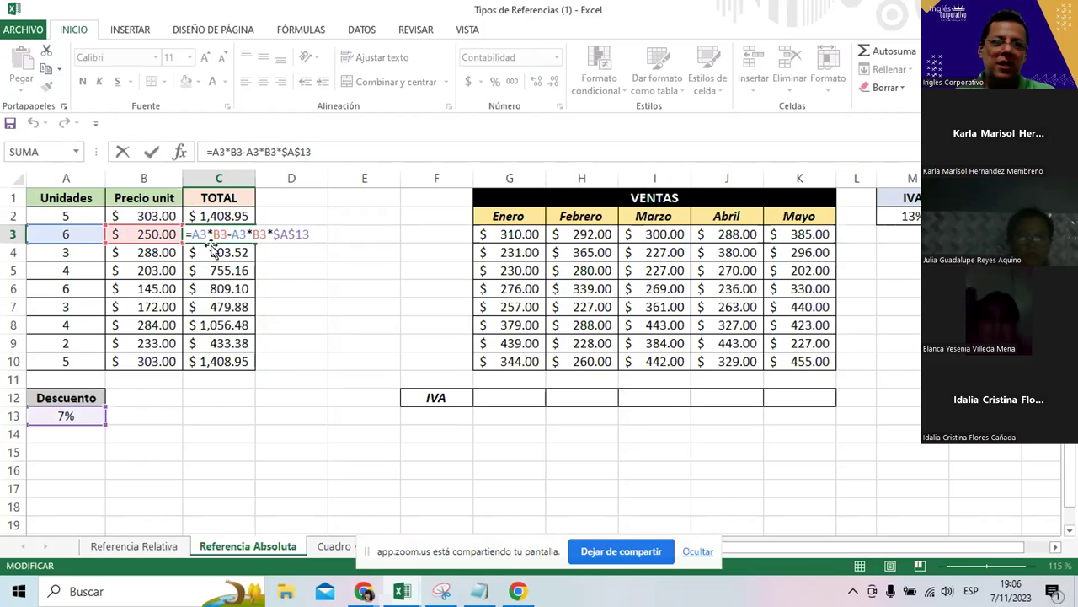
click(216, 247)
double_click(220, 255)
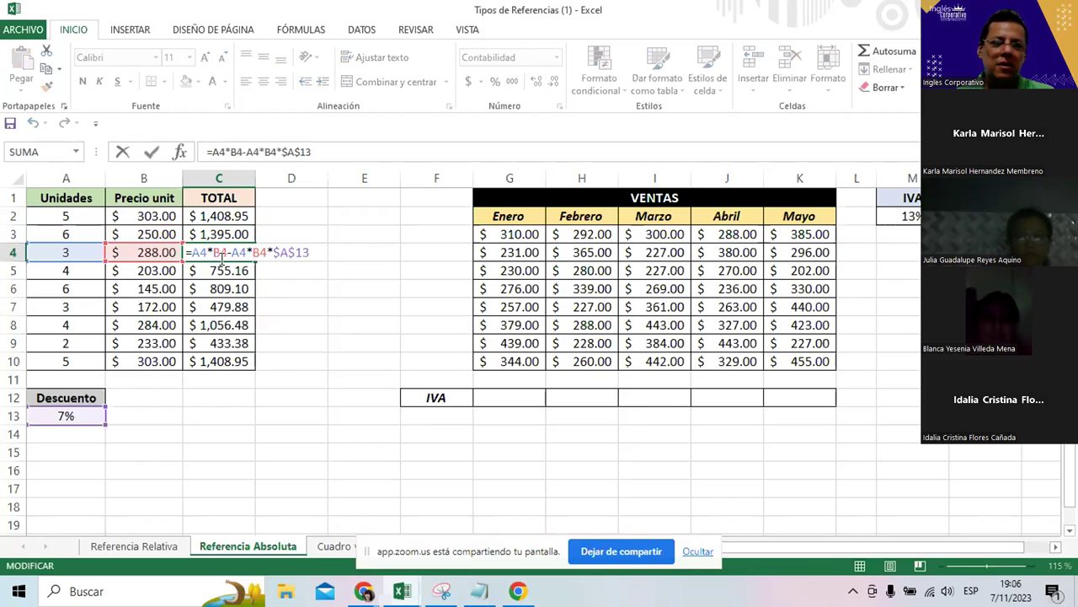
key(Escape)
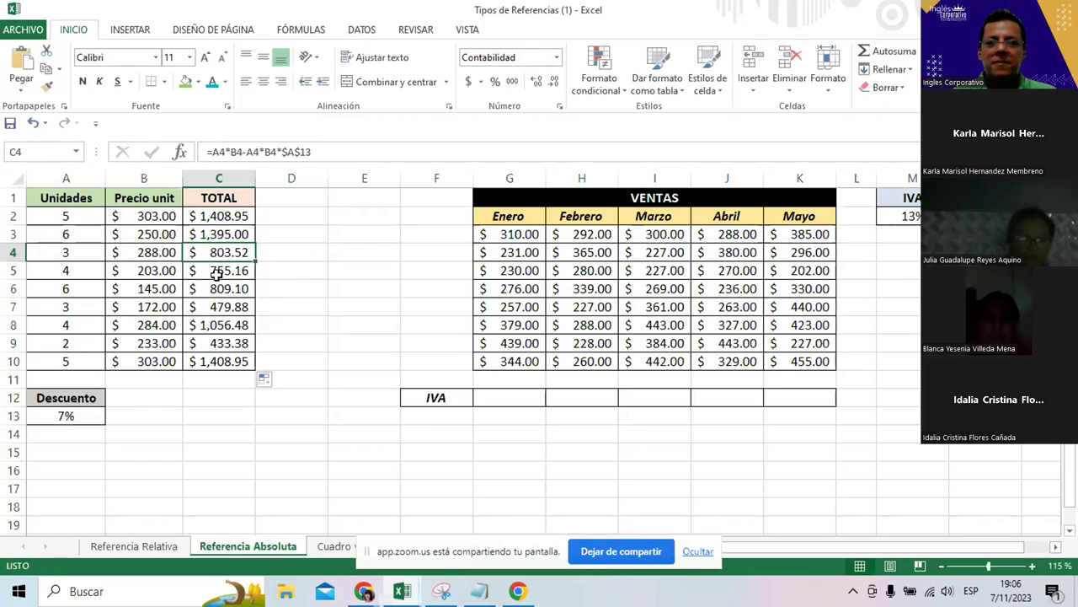
double_click(219, 271)
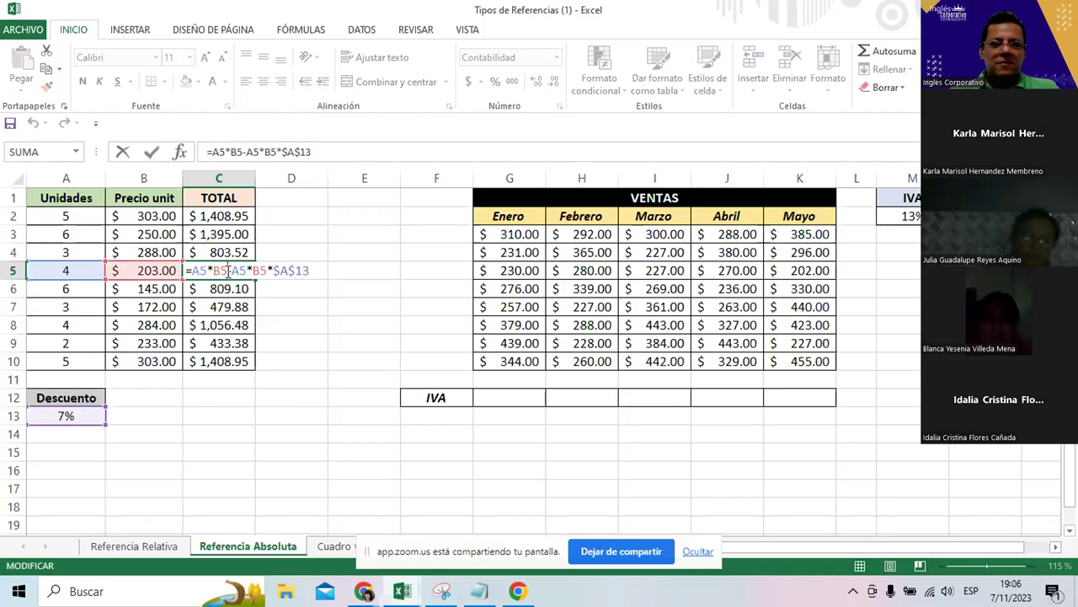
key(Escape)
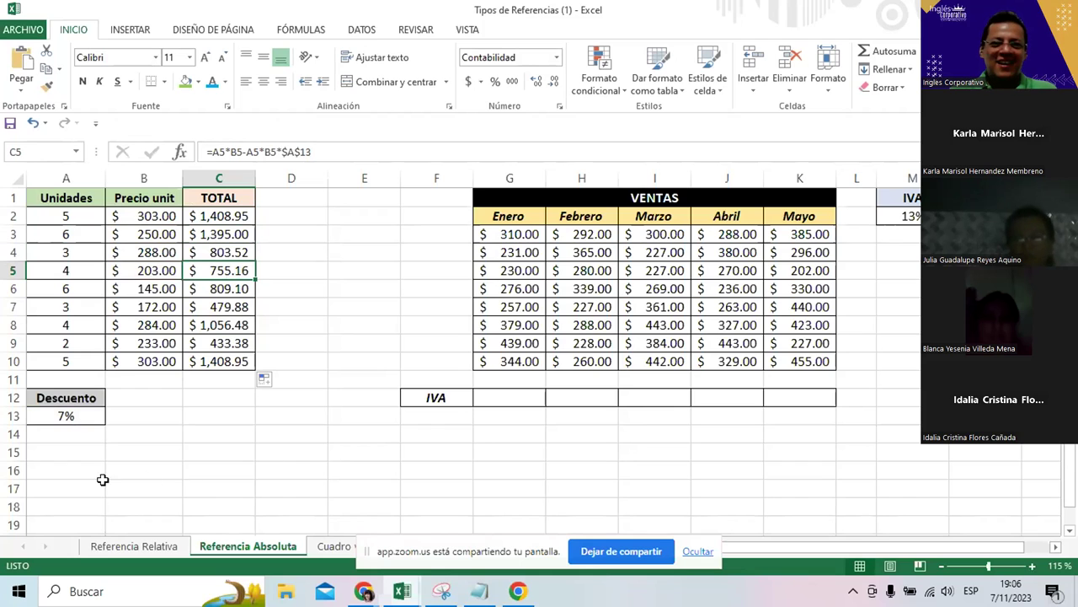
click(145, 547)
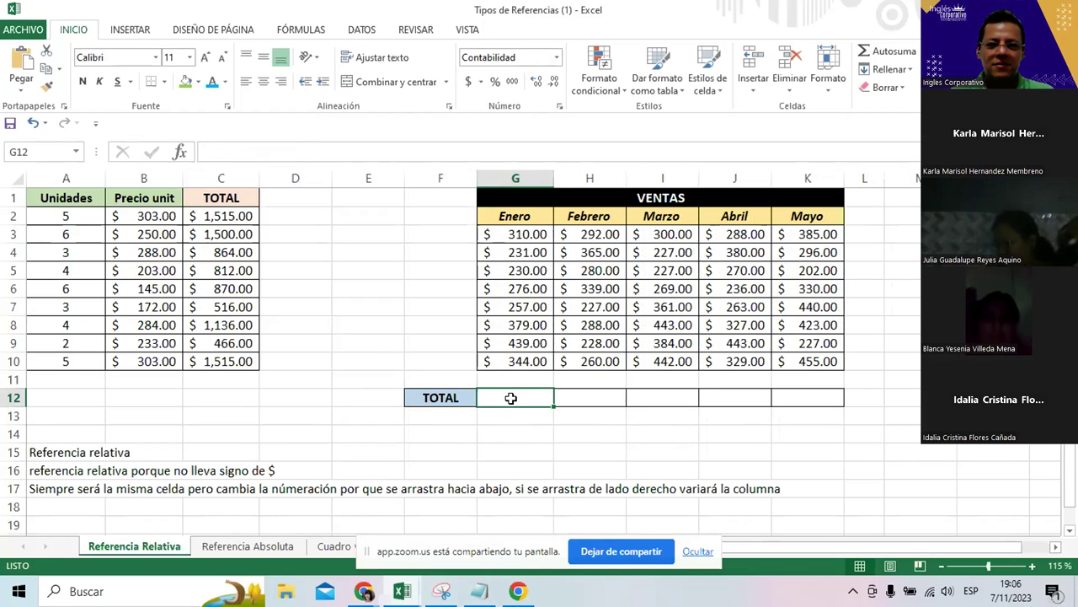
- Total the Enero sales in G12 with =SUMA(G3:G10), giving $ 2,466.00
text(=)
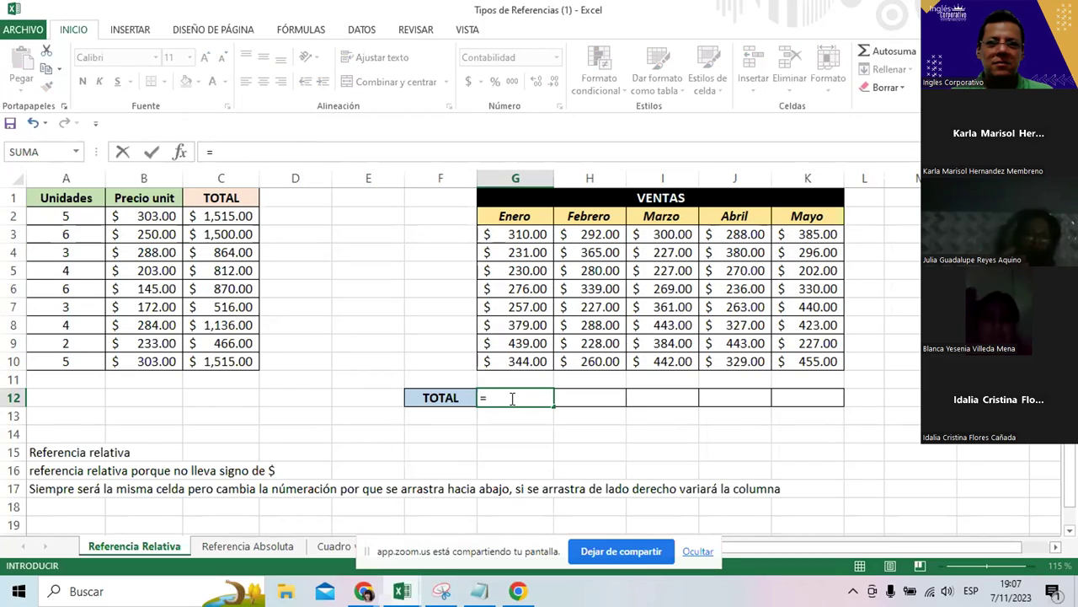
text(sum)
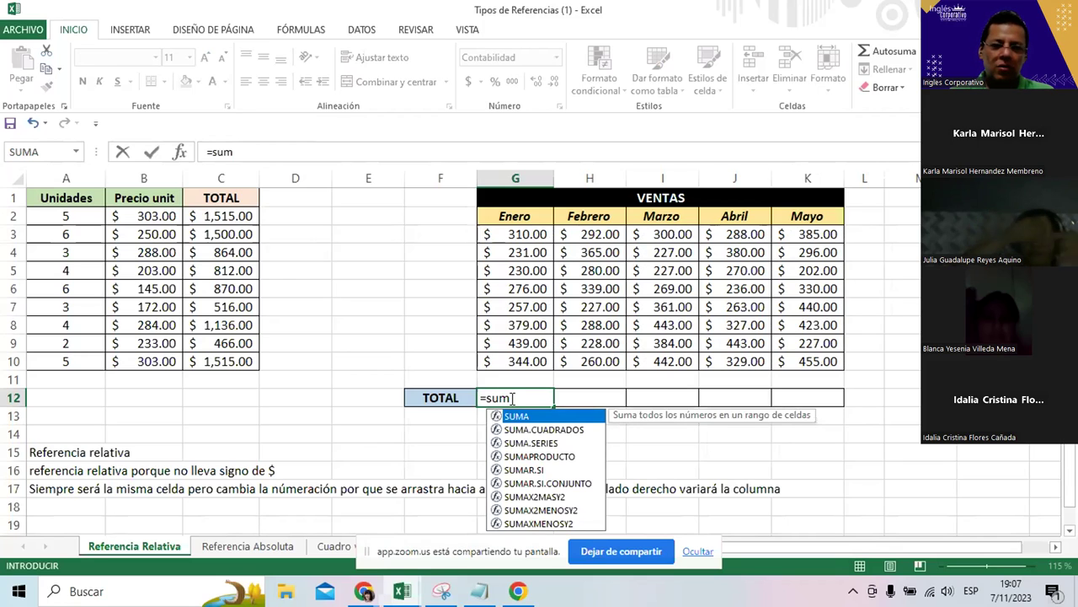
key(Tab)
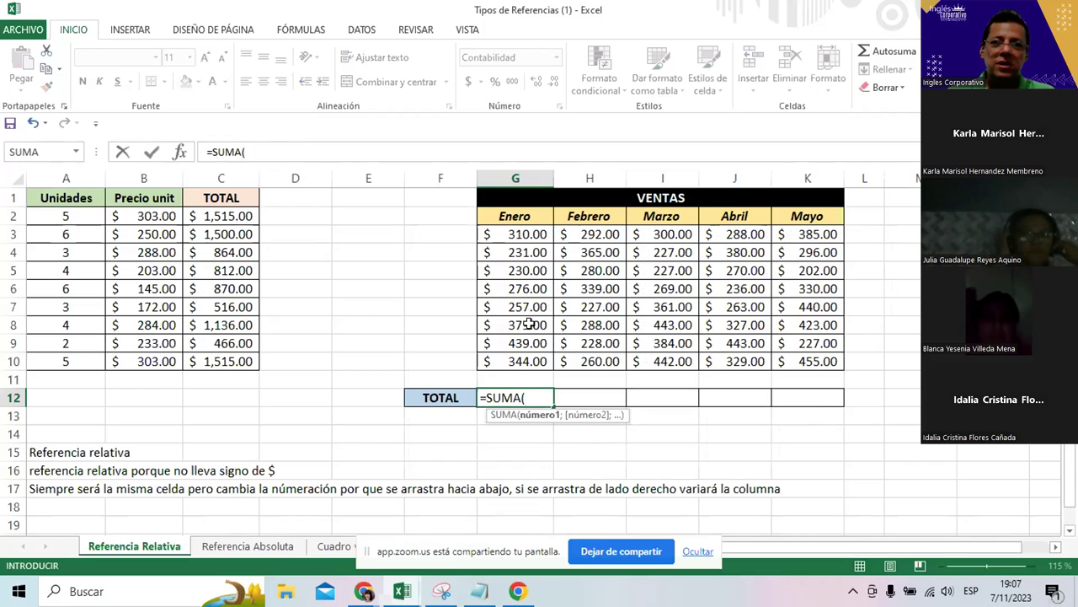
drag(518, 236, 527, 361)
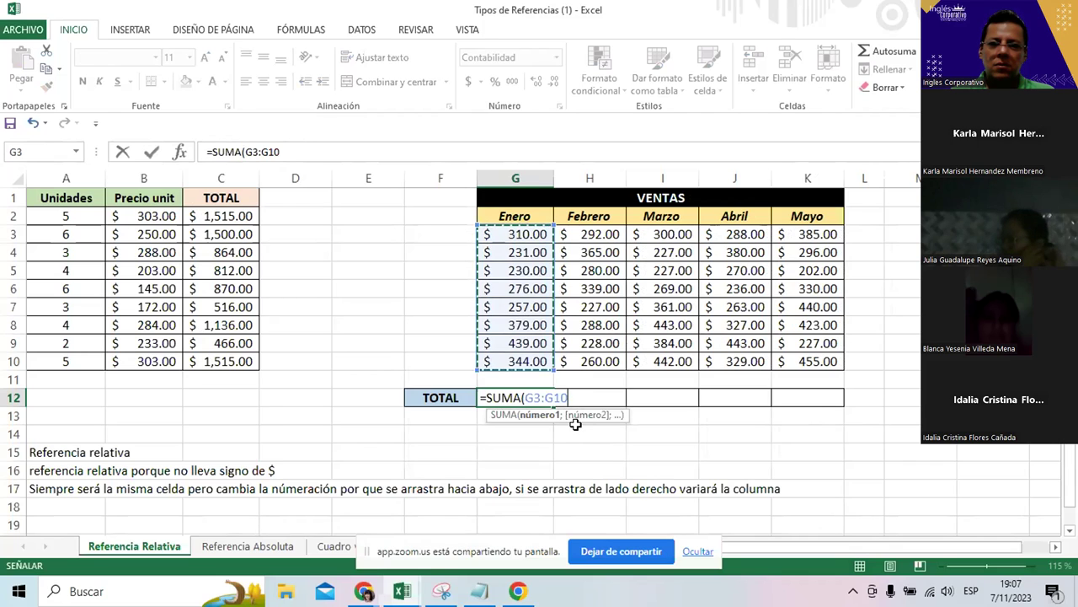
text())
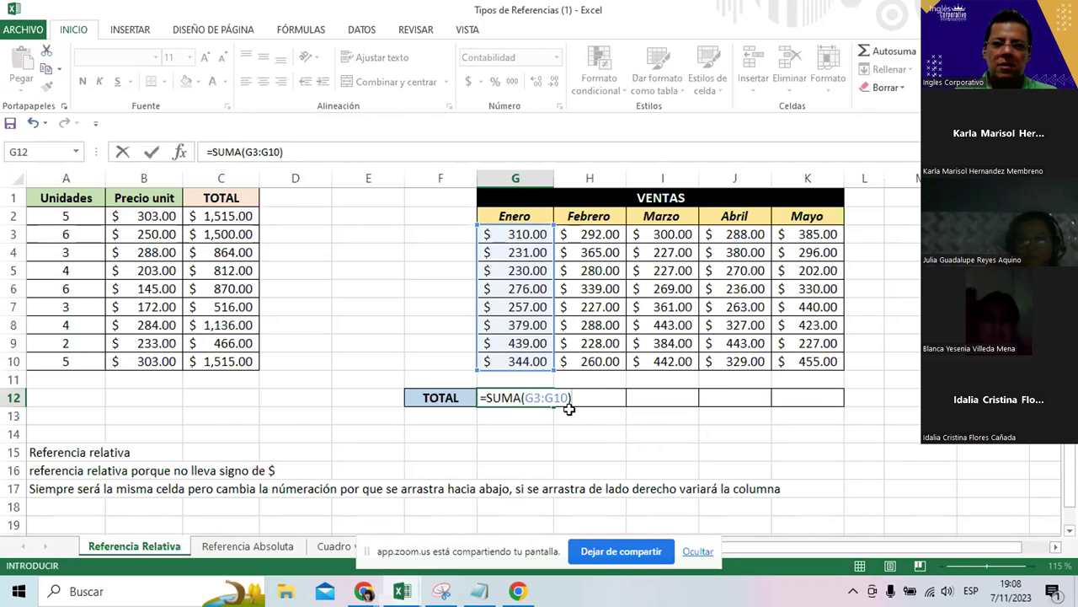
key(Return)
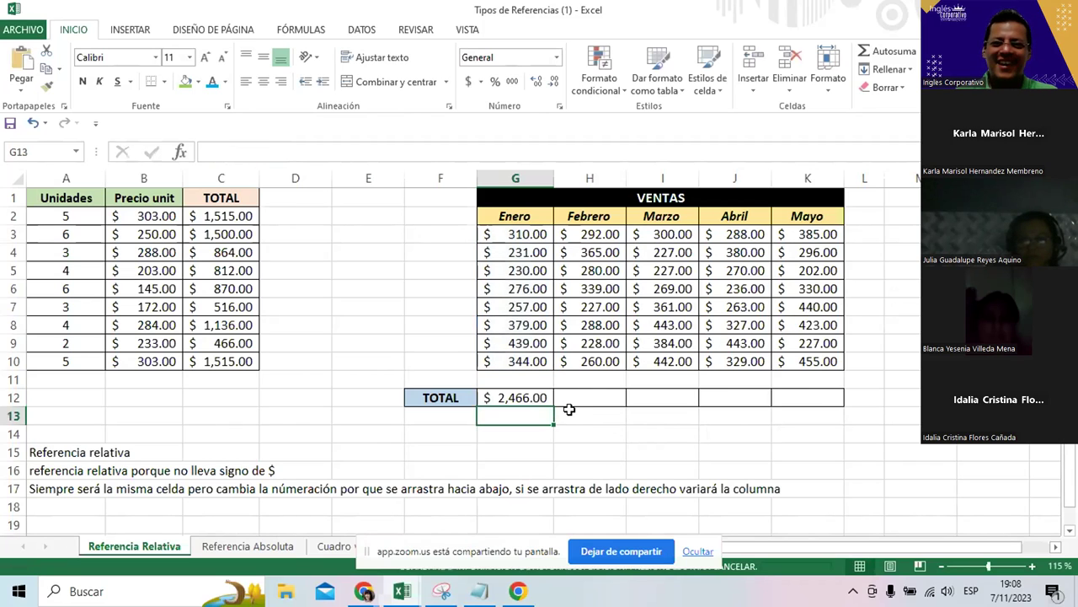
click(546, 399)
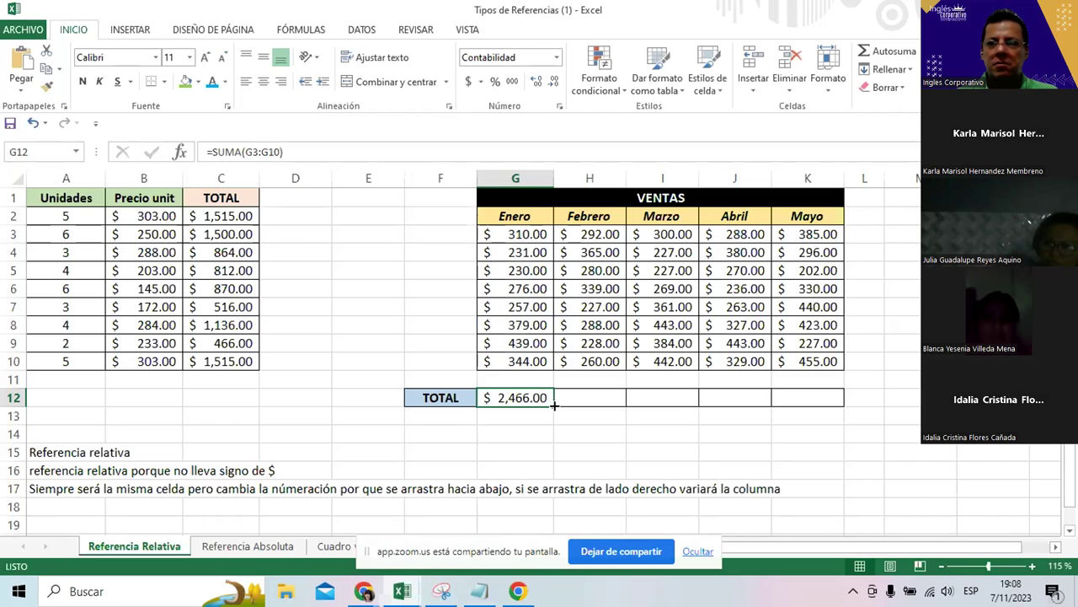
- Fill the G12 SUMA total across to K12, giving $2,279.00, $2,653.00, $2,536.00 and $2,758.00
drag(552, 407, 757, 402)
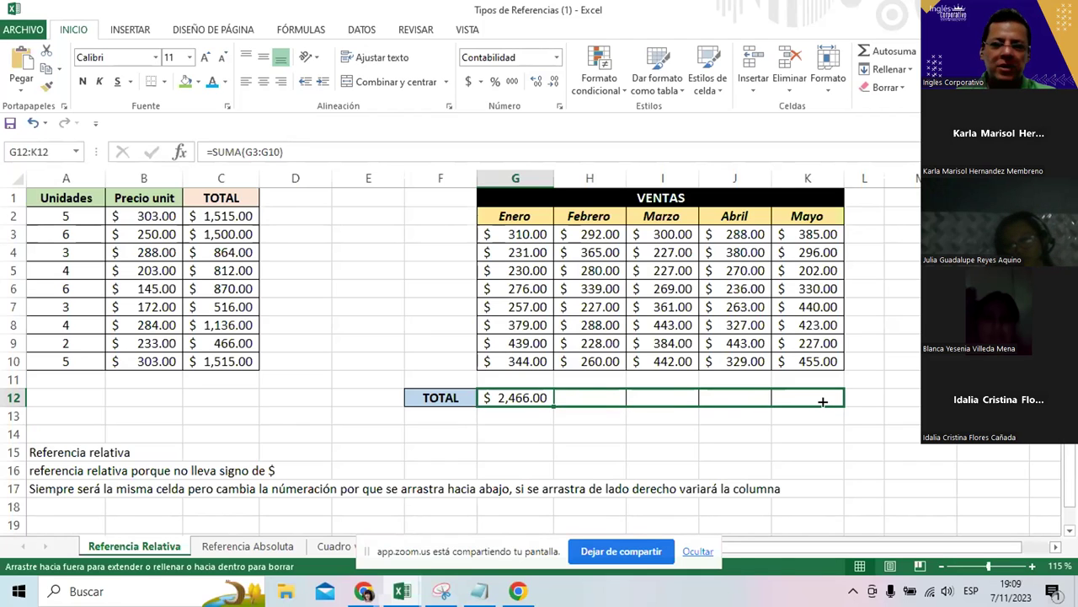
drag(757, 402, 823, 399)
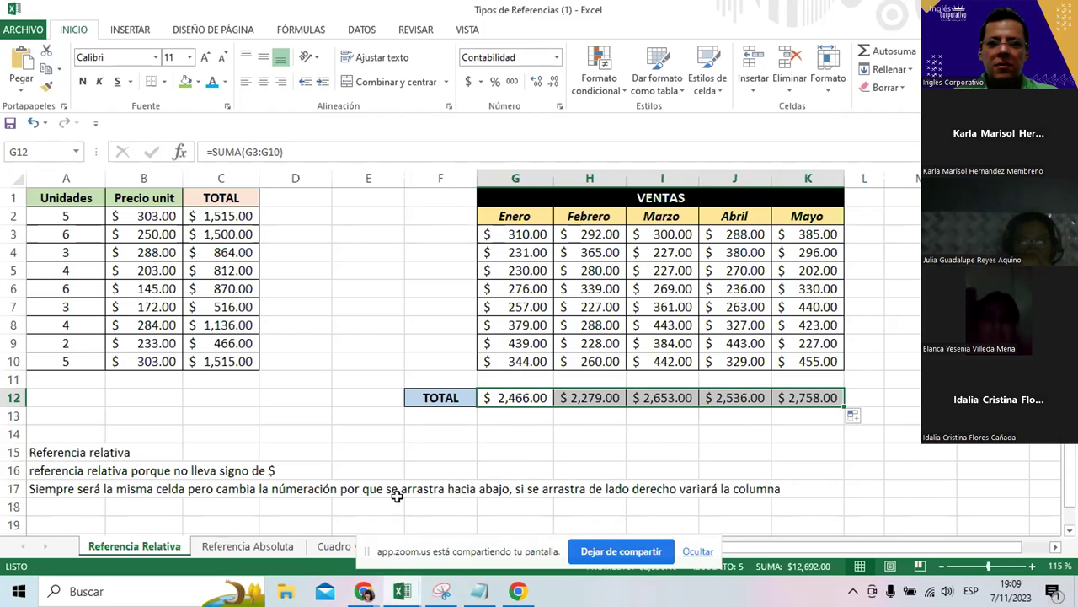
click(268, 549)
- Enter =SUMA(G3:G10) in G12 to total the Enero sales
click(500, 401)
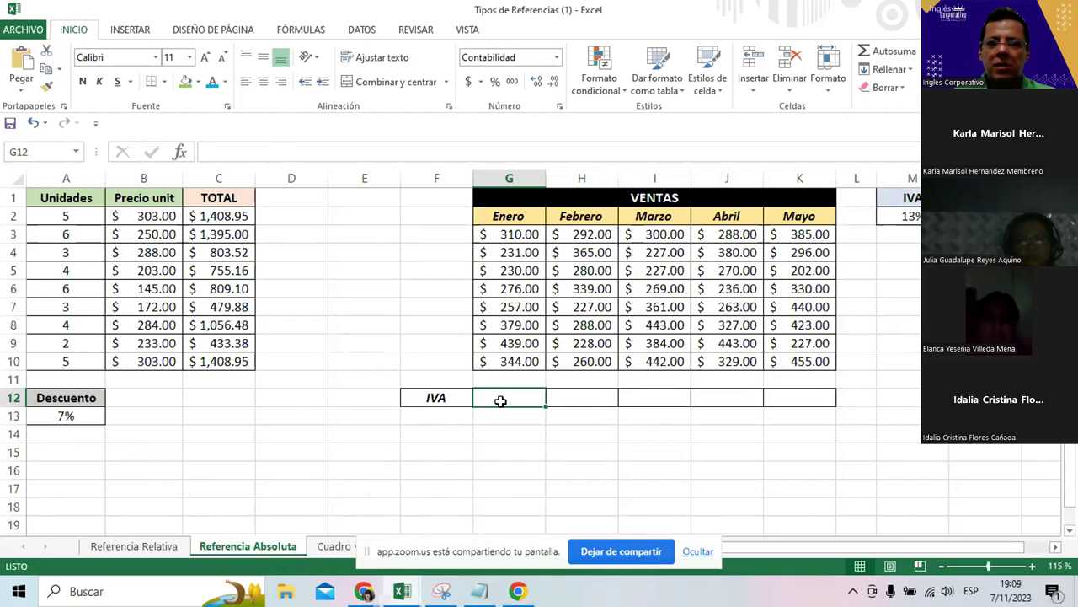
text(=)
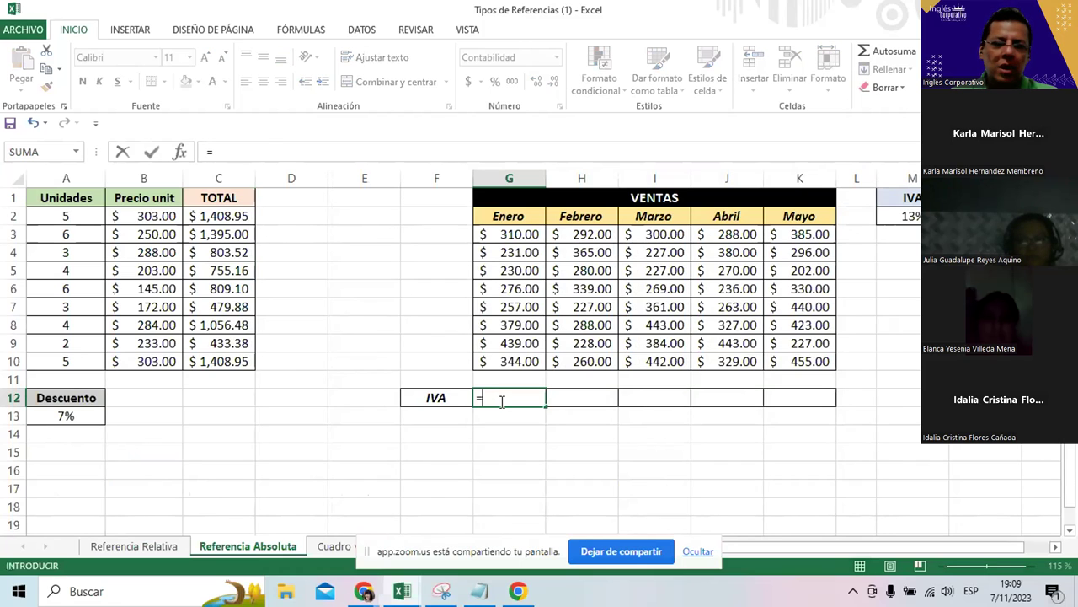
text(s)
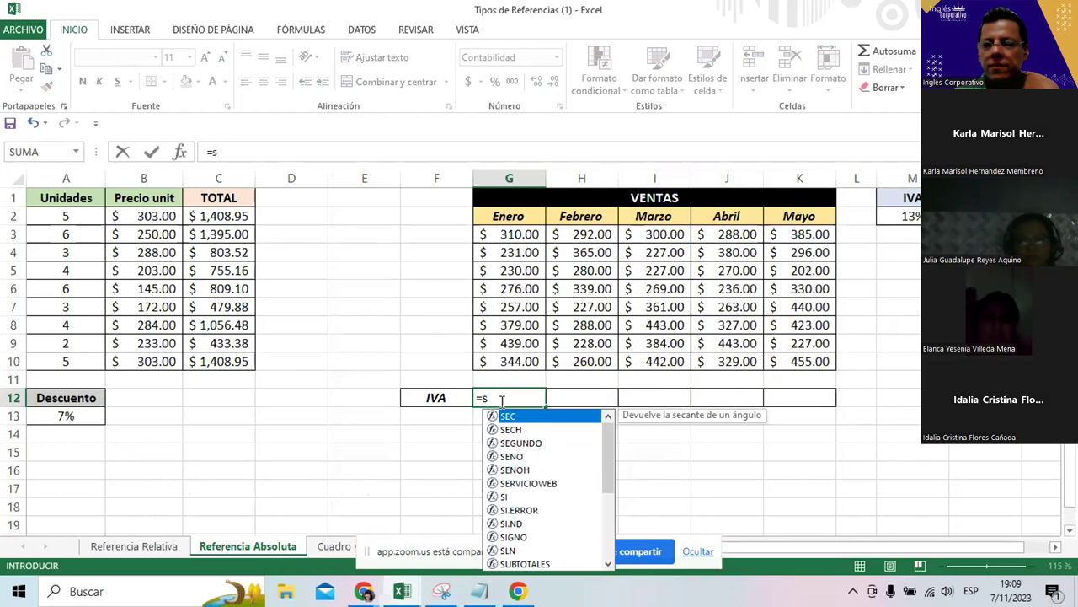
text(m)
key(BackSpace)
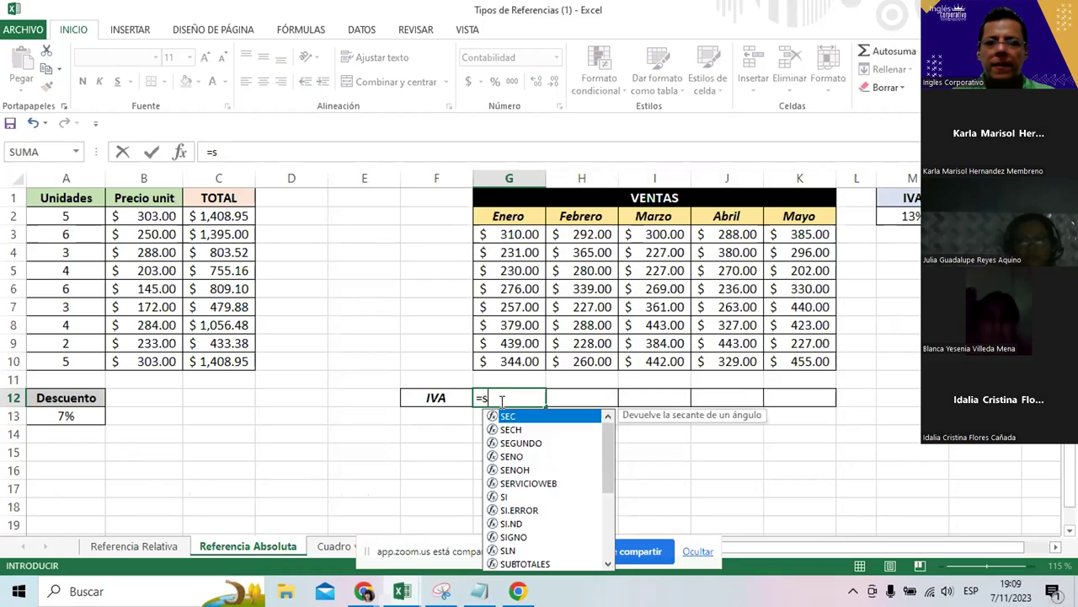
text(um)
key(Tab)
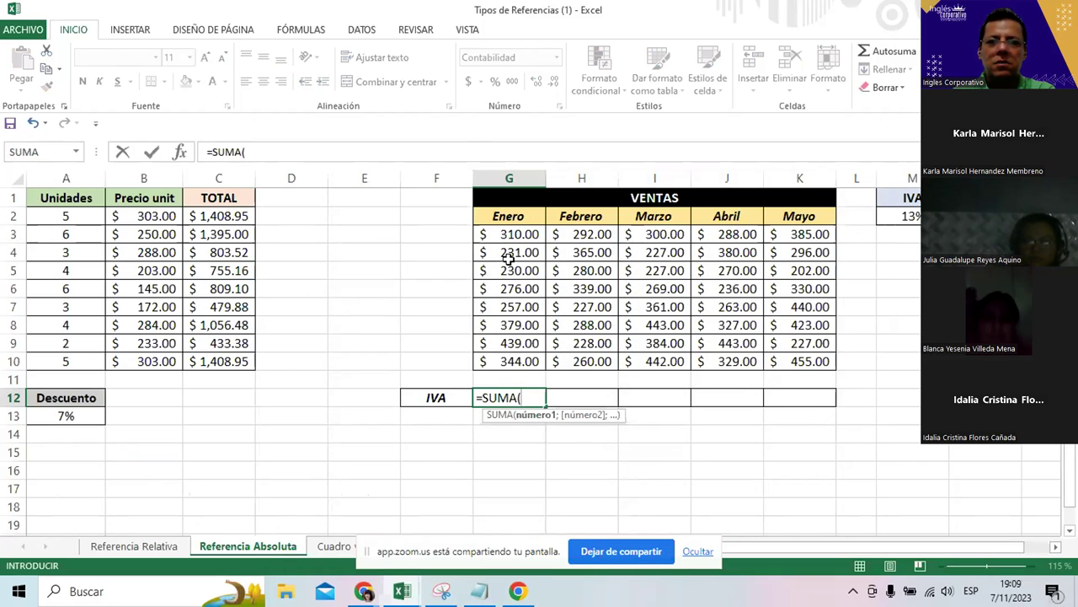
drag(514, 235, 521, 358)
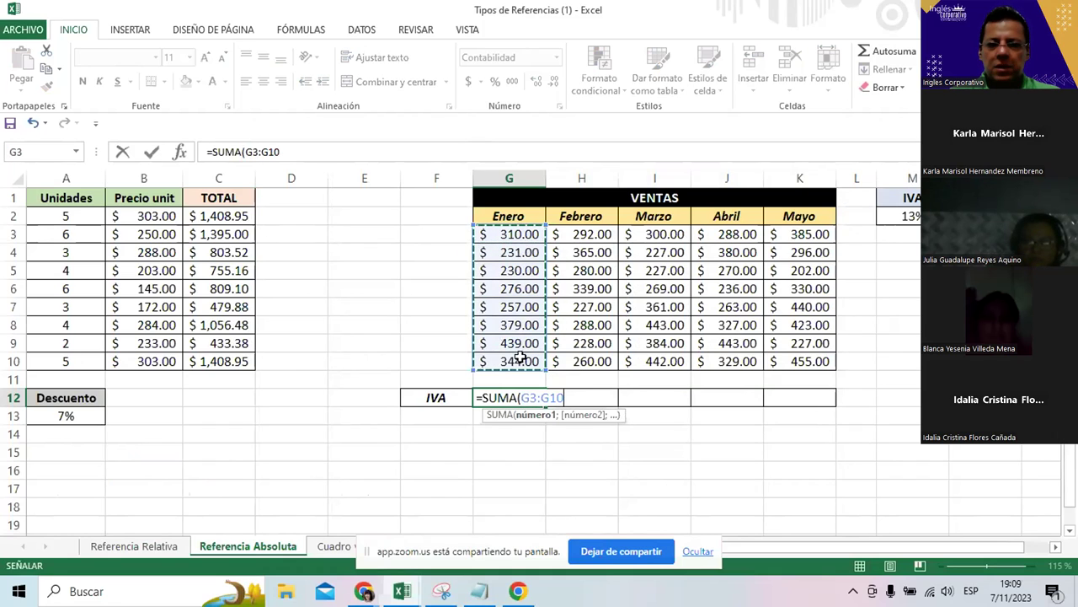
text())
key(Return)
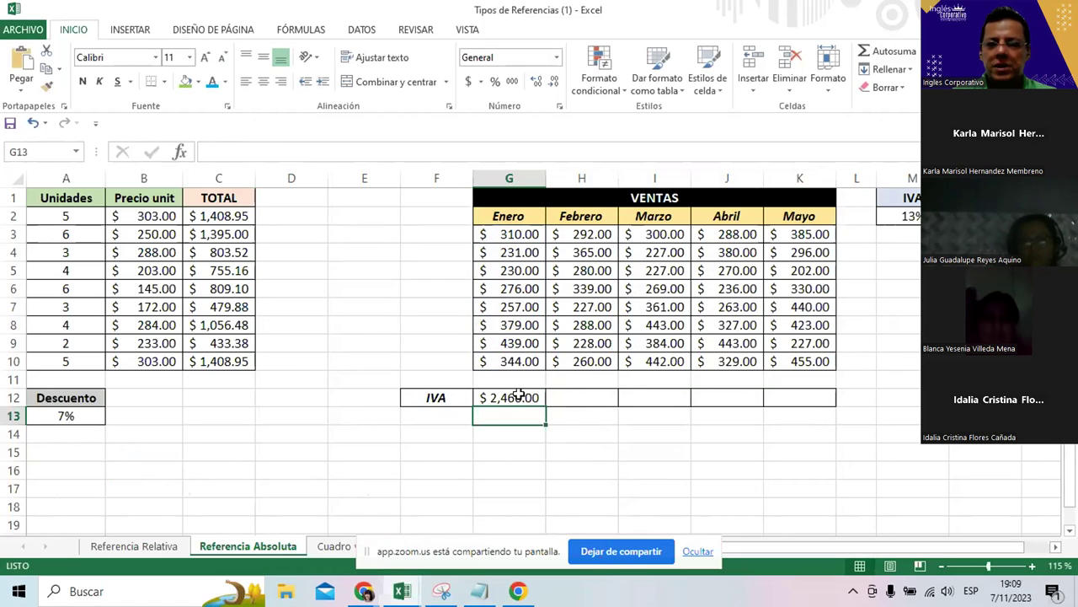
- Multiply the G12 sum by the 13% rate fixed as $M$2, giving $320.58
click(521, 395)
double_click(524, 399)
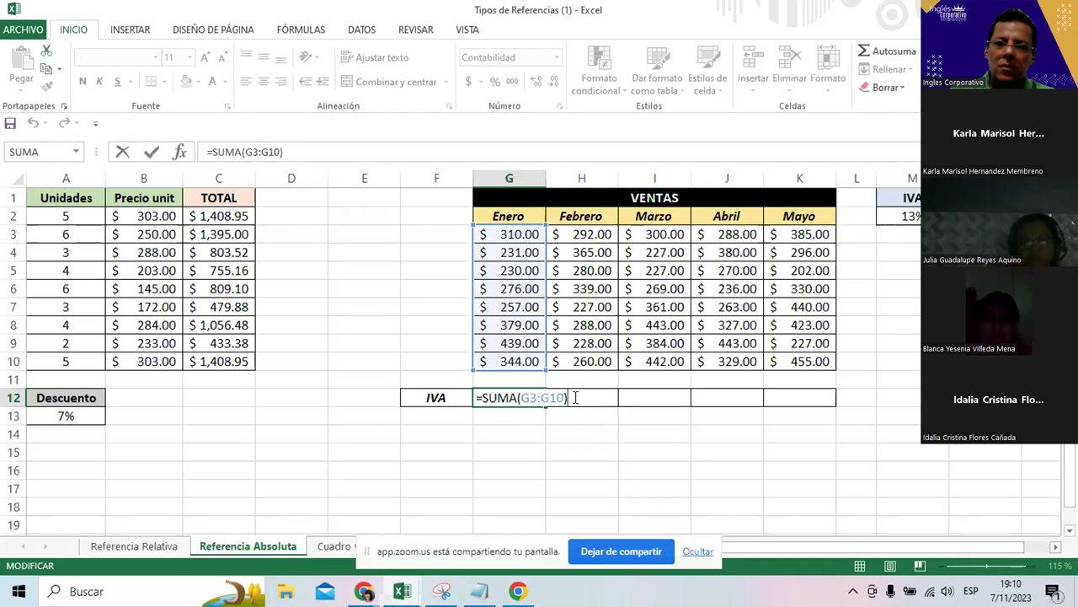
text(*)
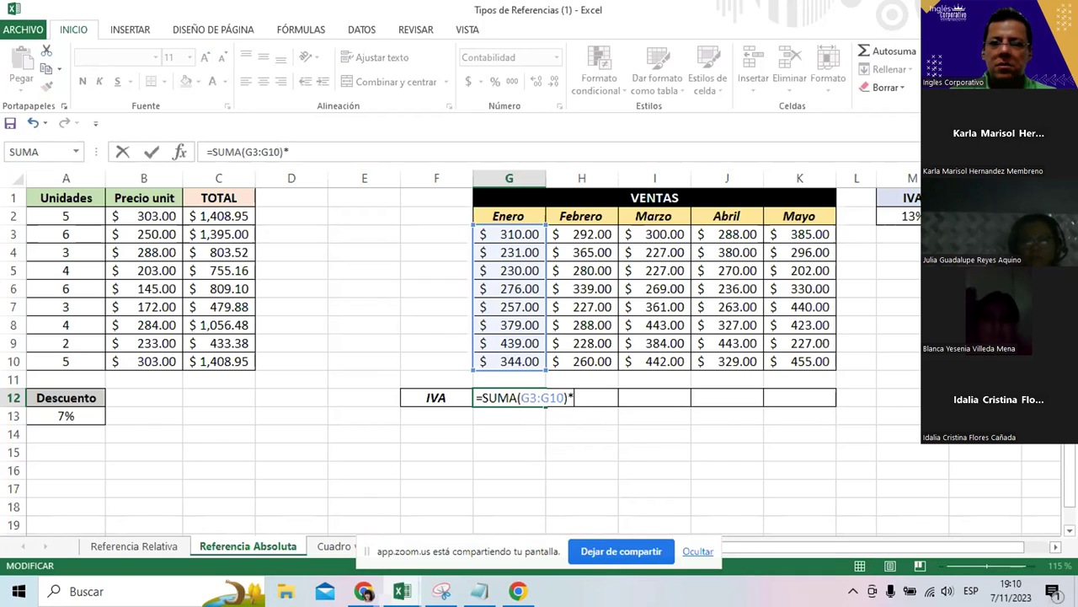
text(m)
key(BackSpace)
text(M)
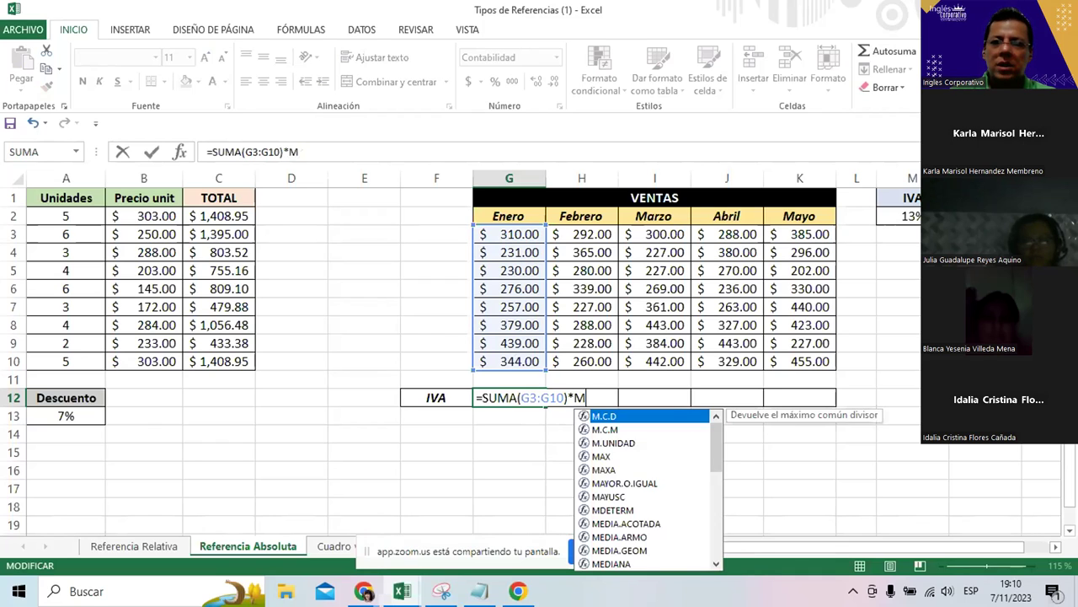
key(BackSpace)
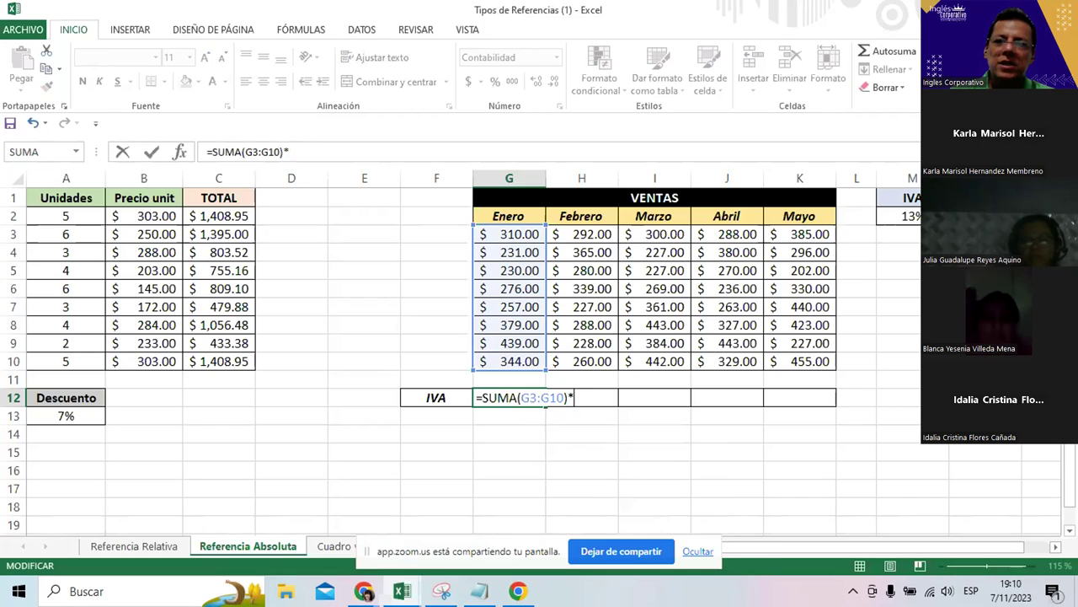
click(915, 215)
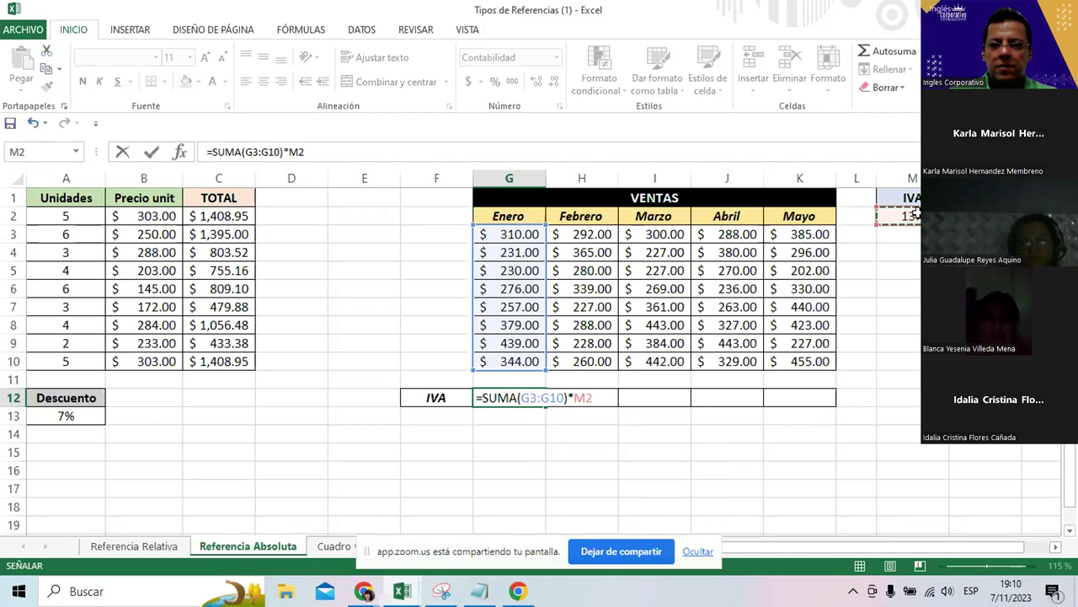
key(F4)
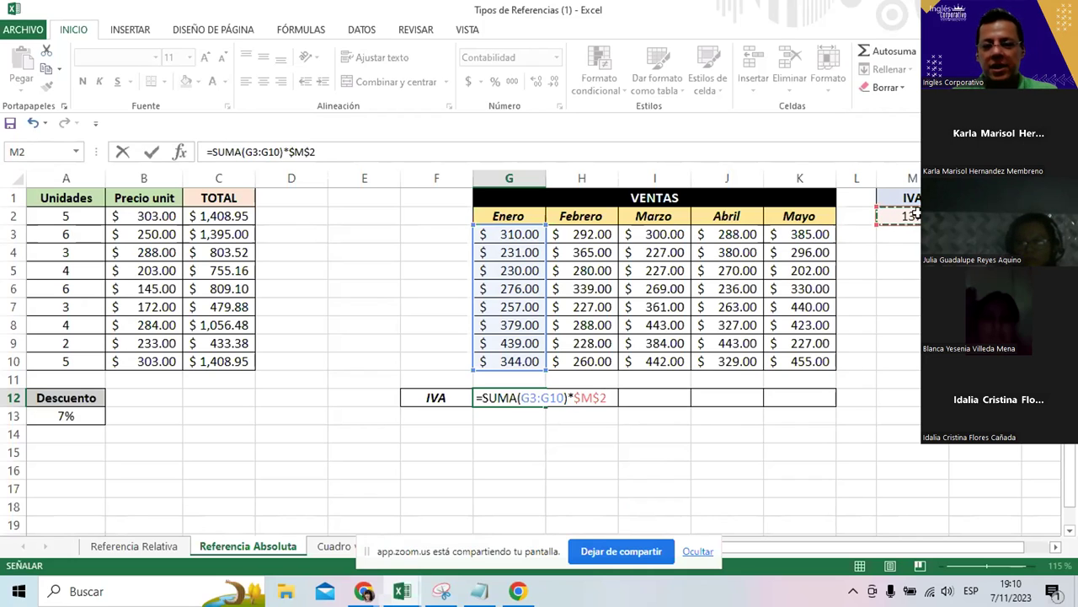
key(Return)
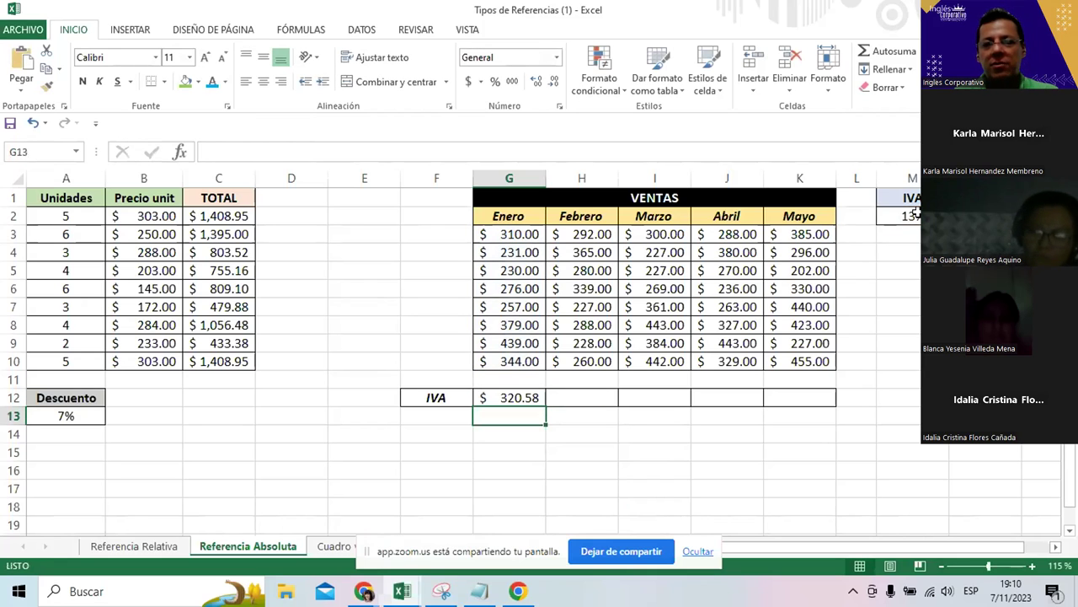
- Copy the G12 IVA formula across to K12, giving $296.27, $344.89, $329.68 and $358.54
click(497, 396)
drag(547, 406, 830, 411)
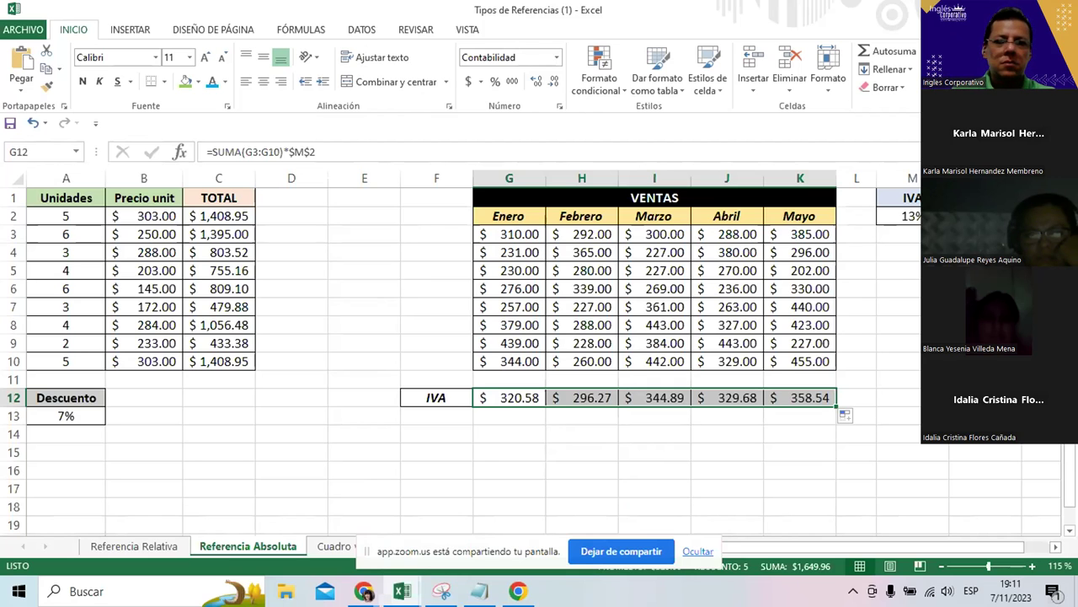
- Return to the Referencia Relativa sheet and stop screen sharing in Zoom
click(126, 548)
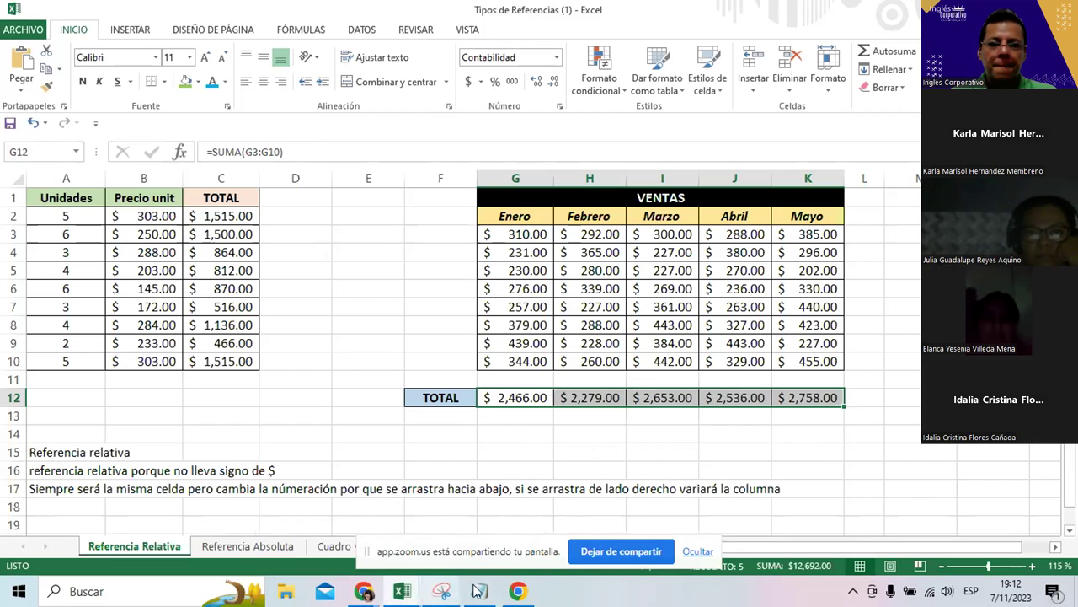
click(613, 560)
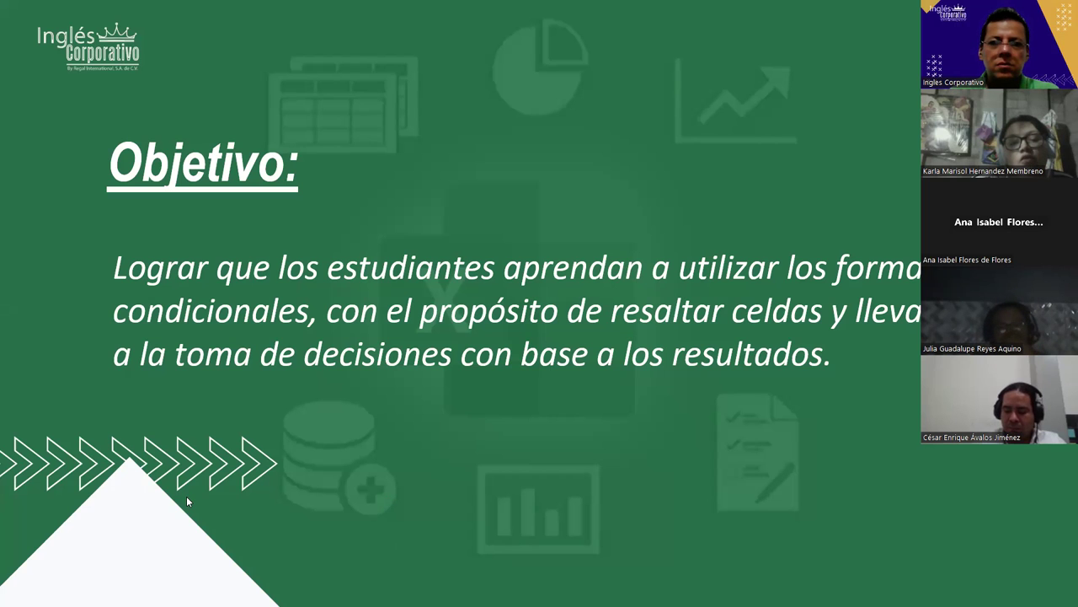
- Return to the Formato_Condicional workbook and cancel the number format settings without changes
key(alt+Tab)
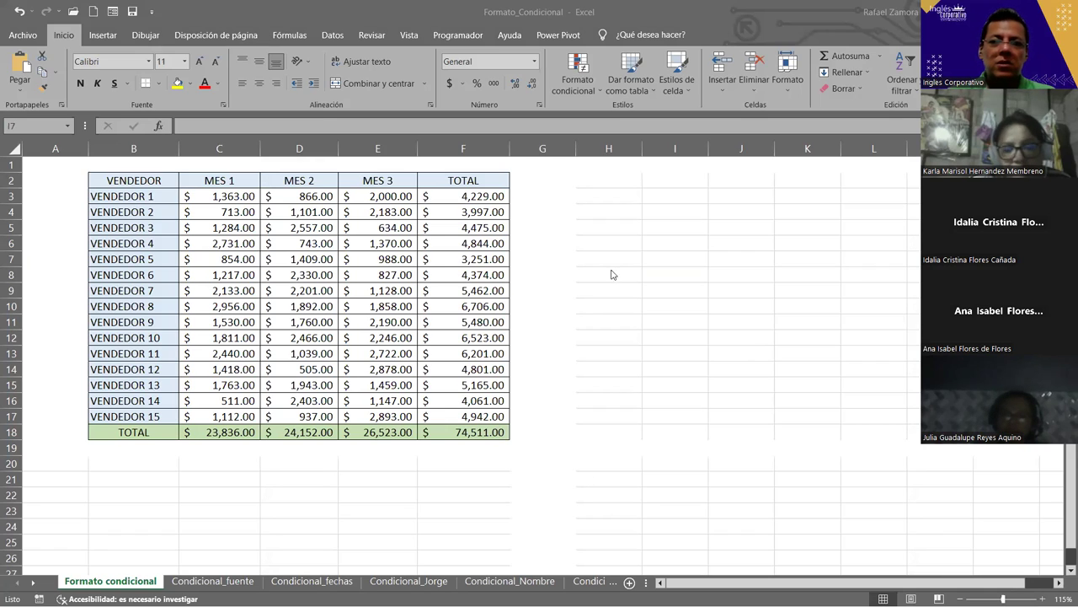
click(649, 255)
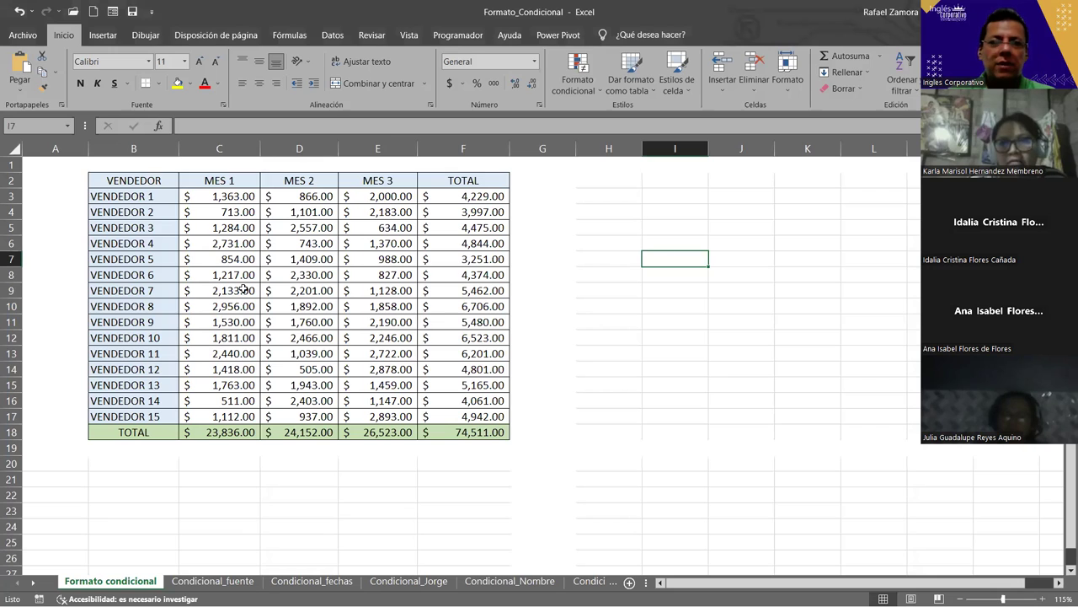
click(534, 65)
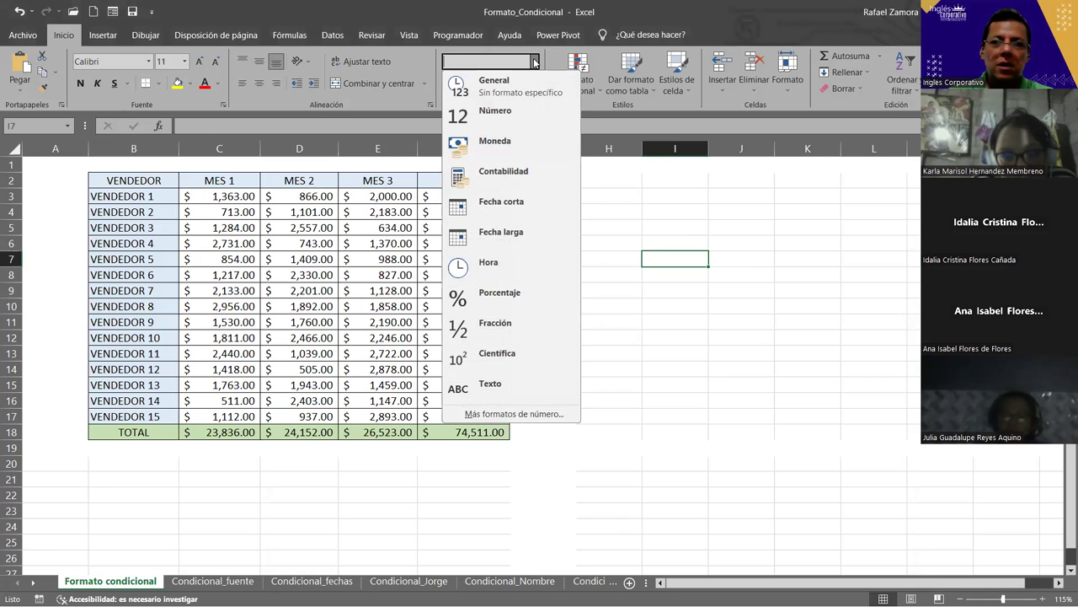
click(548, 421)
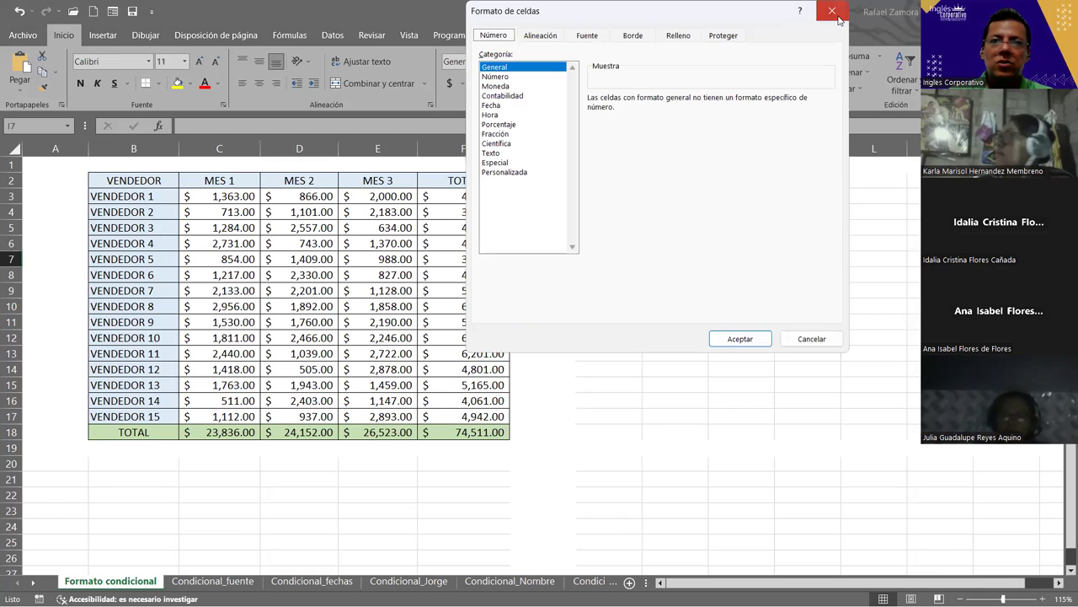
click(832, 11)
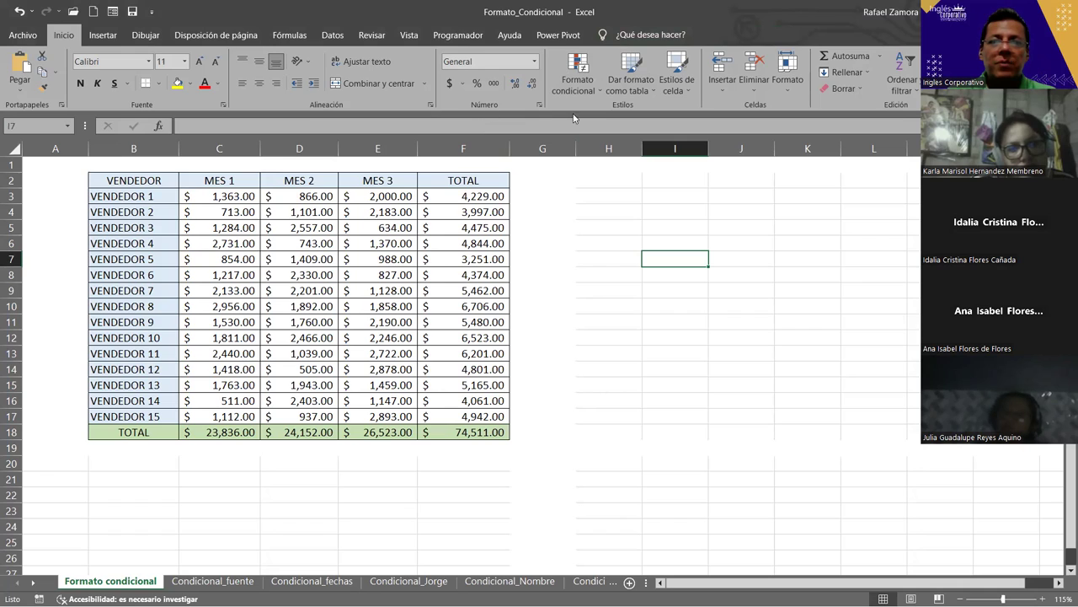
click(540, 104)
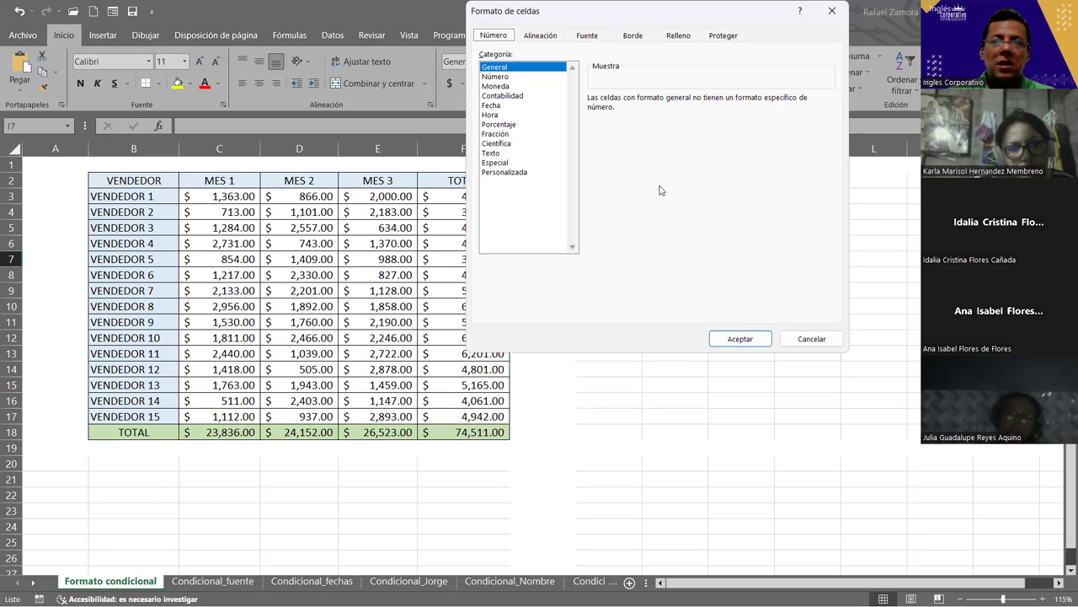
click(788, 345)
- Close the Formato de celdas dialog and select the TOTAL values F3:F12
click(672, 218)
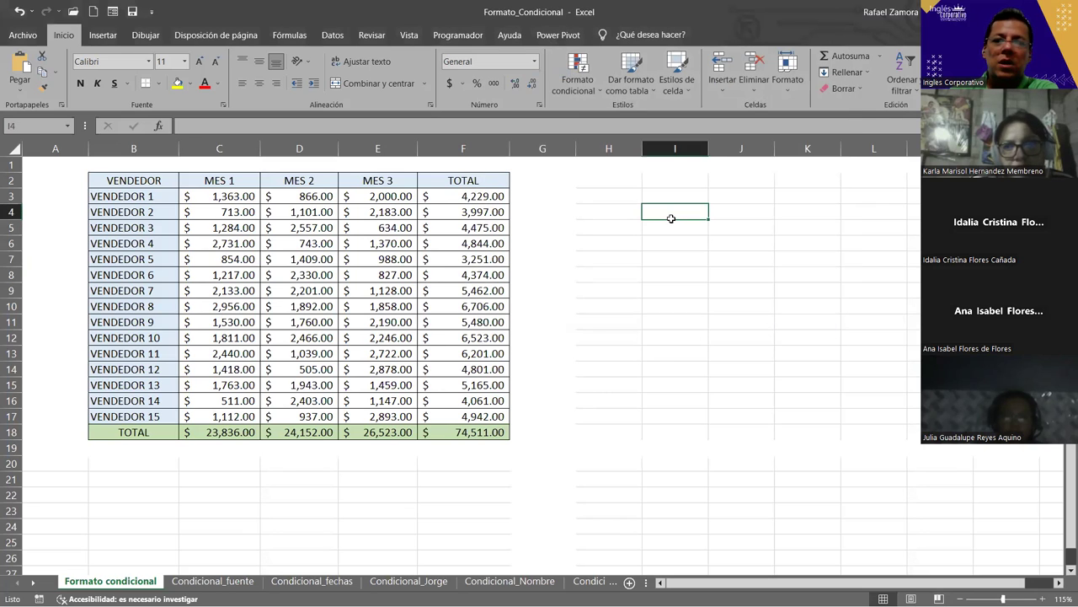
right_click(671, 218)
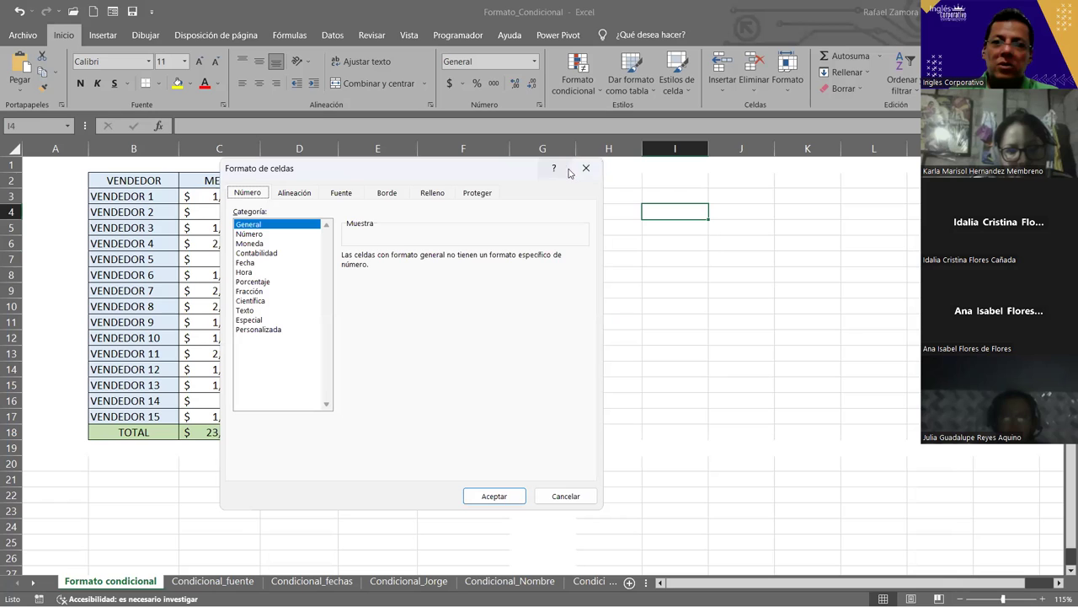
click(585, 172)
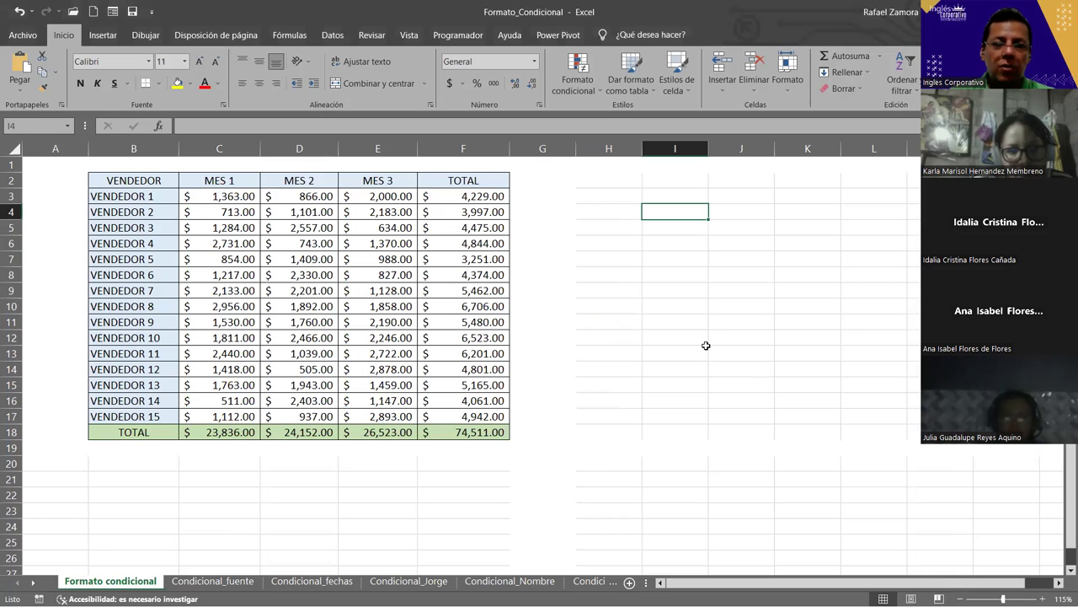
drag(486, 198, 477, 345)
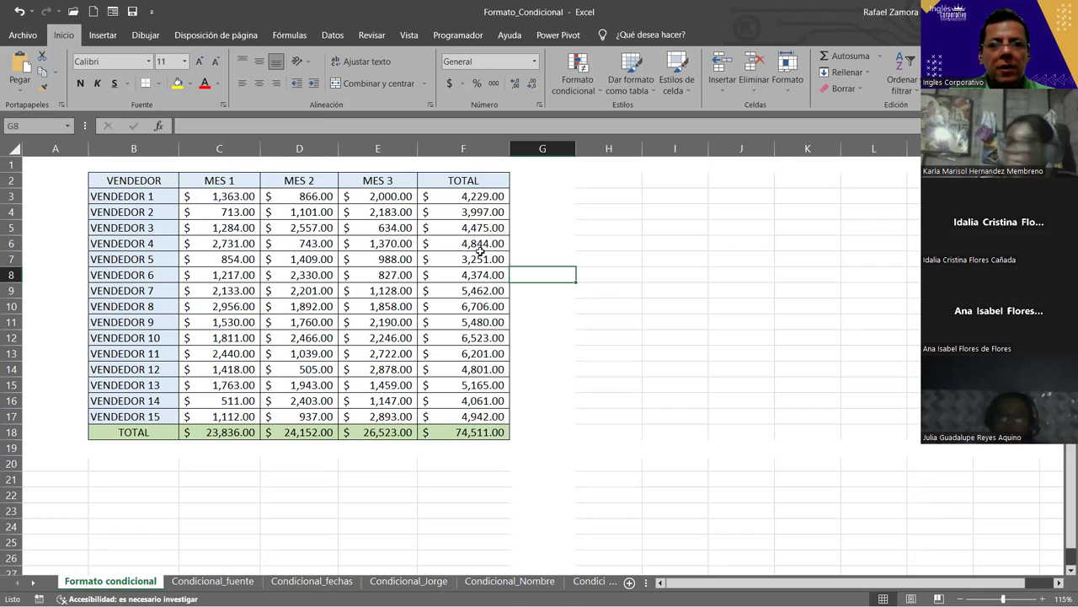
click(481, 287)
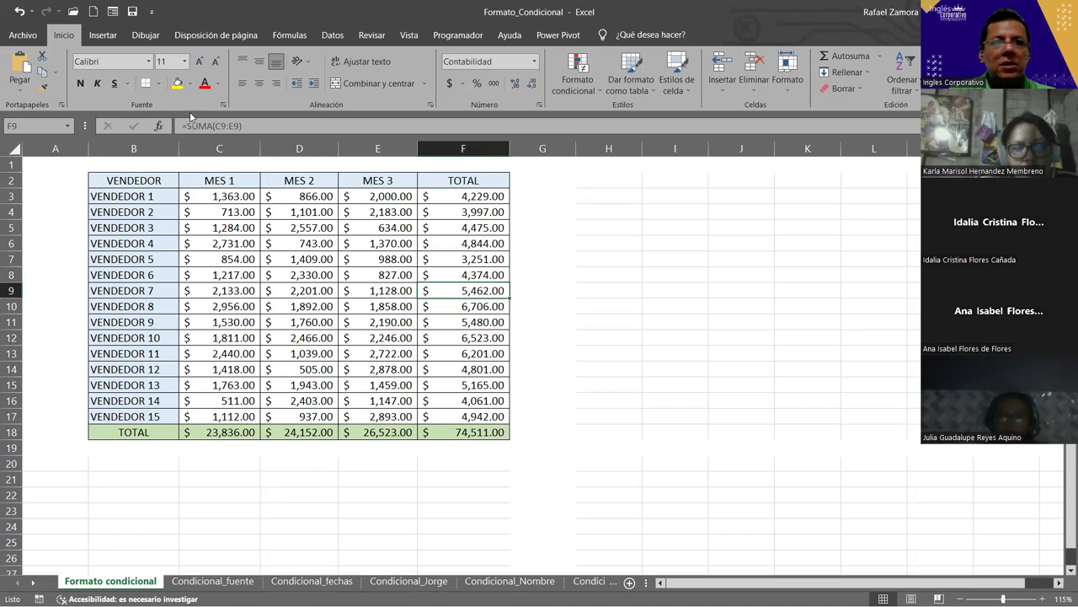
click(204, 83)
drag(498, 309, 489, 354)
click(203, 83)
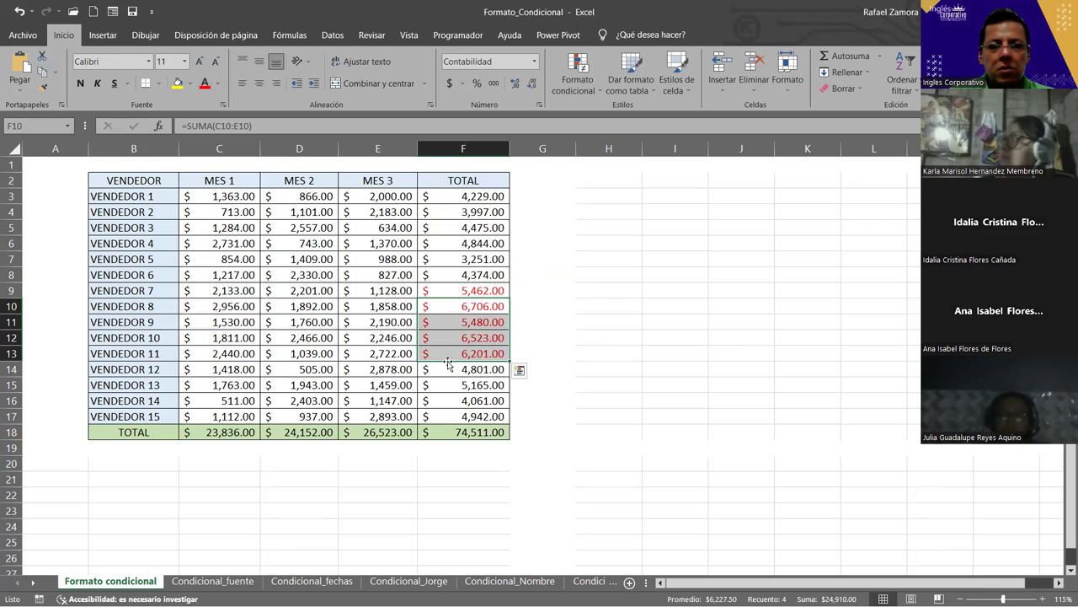
click(488, 384)
key(ctrl+z)
key(ctrl+z)
key(ctrl+z)
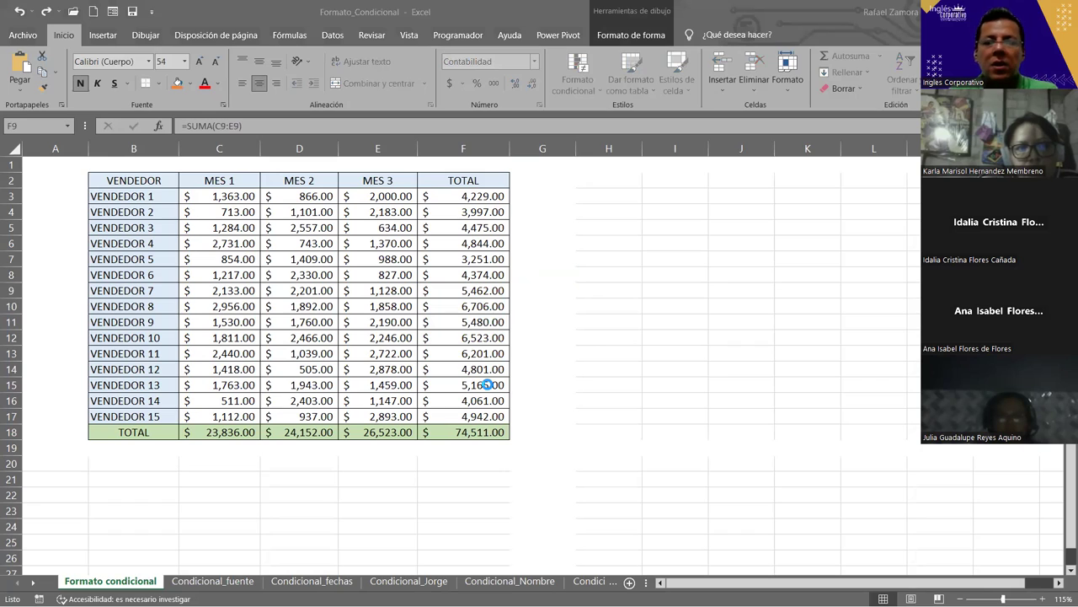
key(ctrl+y)
key(ctrl+y)
click(552, 271)
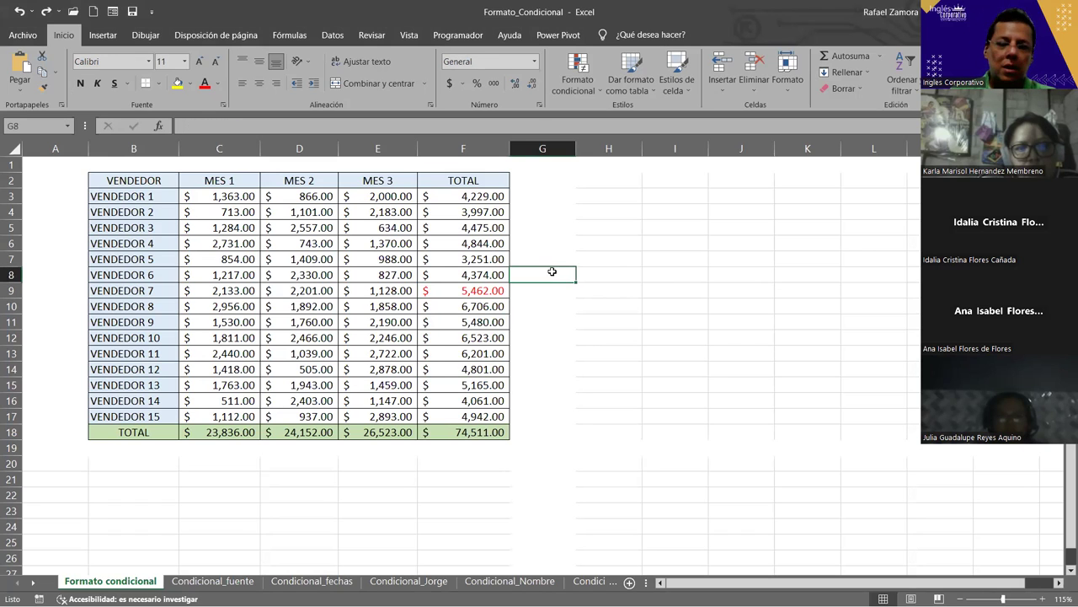
click(504, 277)
click(504, 290)
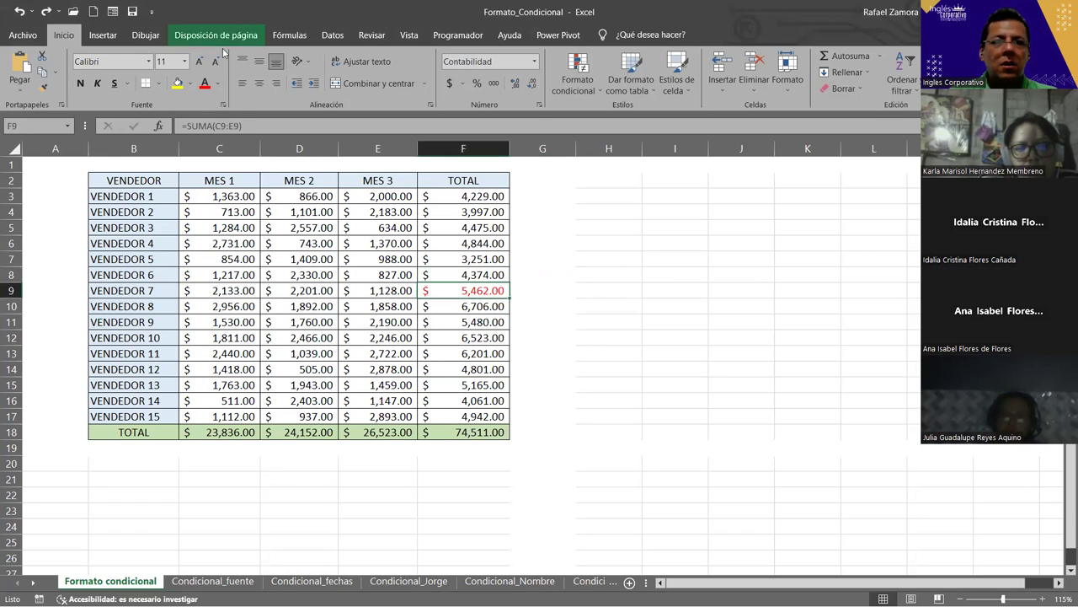
click(221, 83)
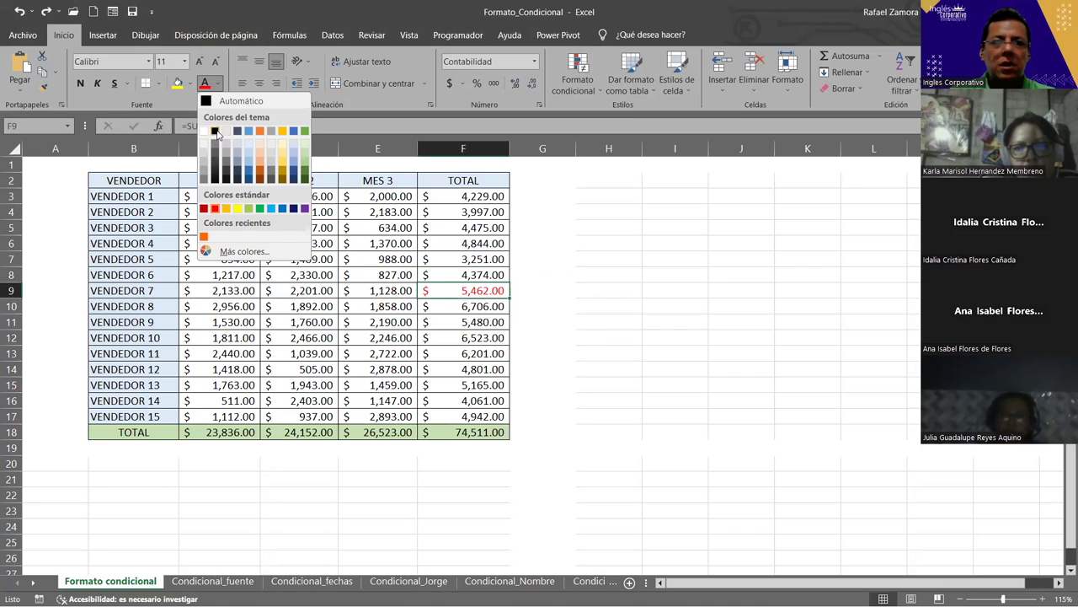
drag(564, 308, 571, 315)
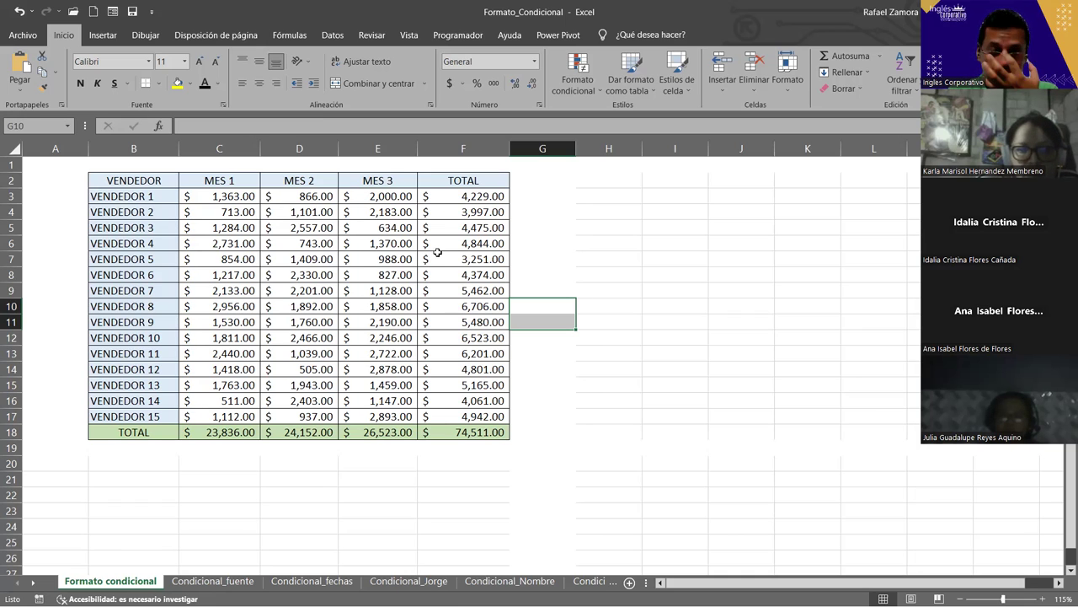
- Select VENDEDOR 1 in B3 and bring up the Formato condicional list
click(150, 197)
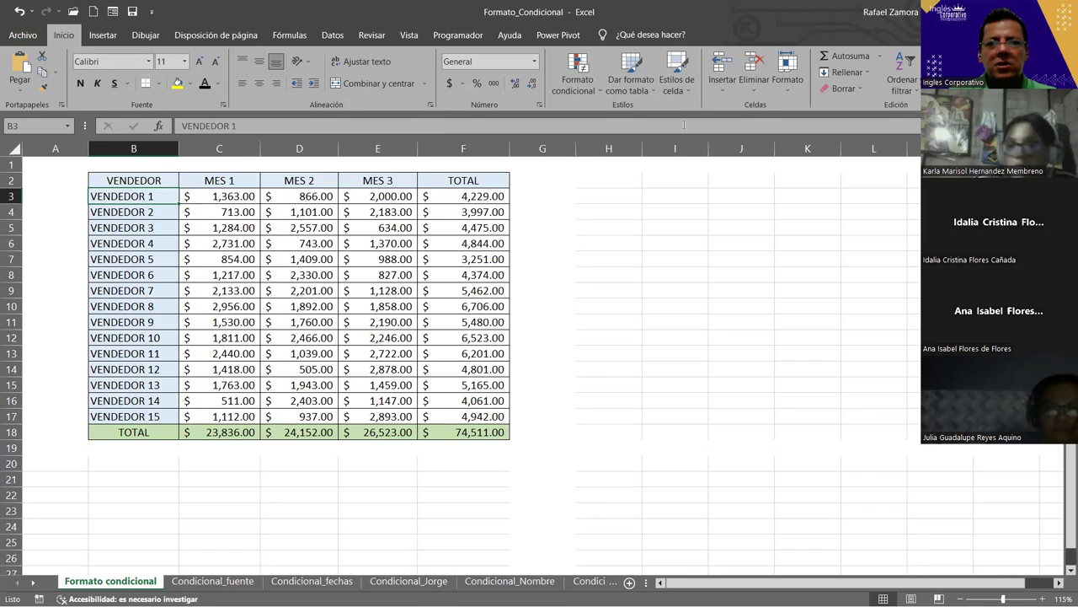
click(593, 94)
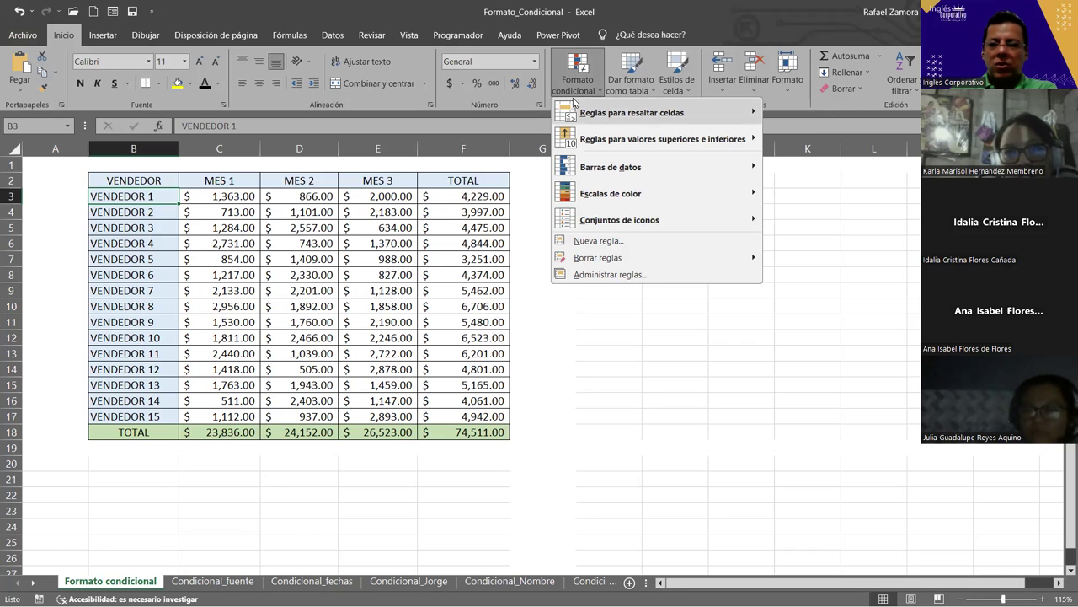
- Preview the highlight rules, top/bottom rules, data bars, colour scales and icon sets submenus
mouse_move(570, 105)
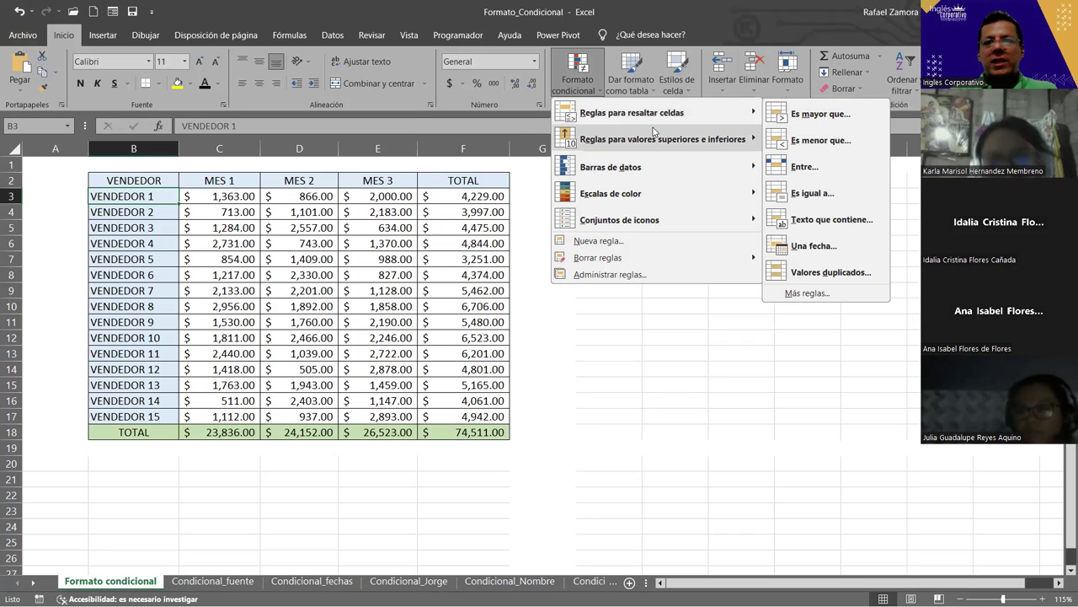
mouse_move(654, 135)
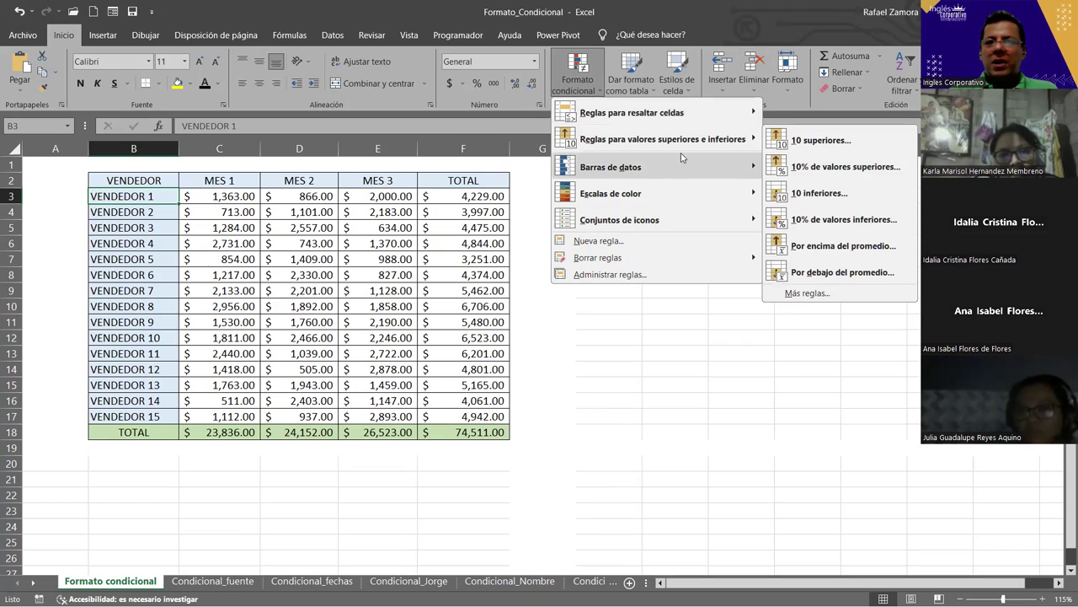
mouse_move(681, 153)
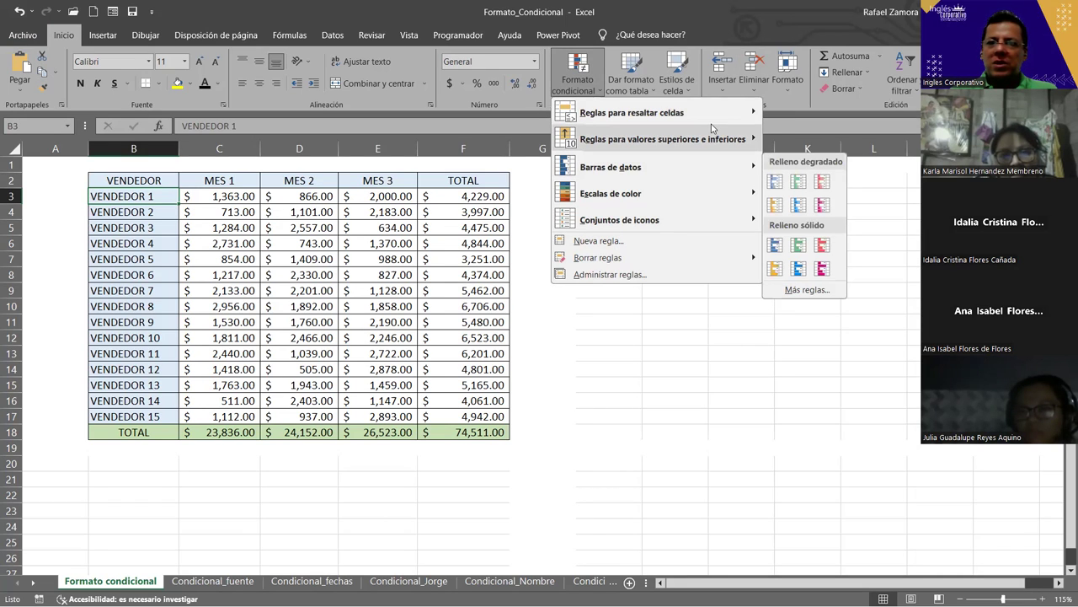
mouse_move(711, 130)
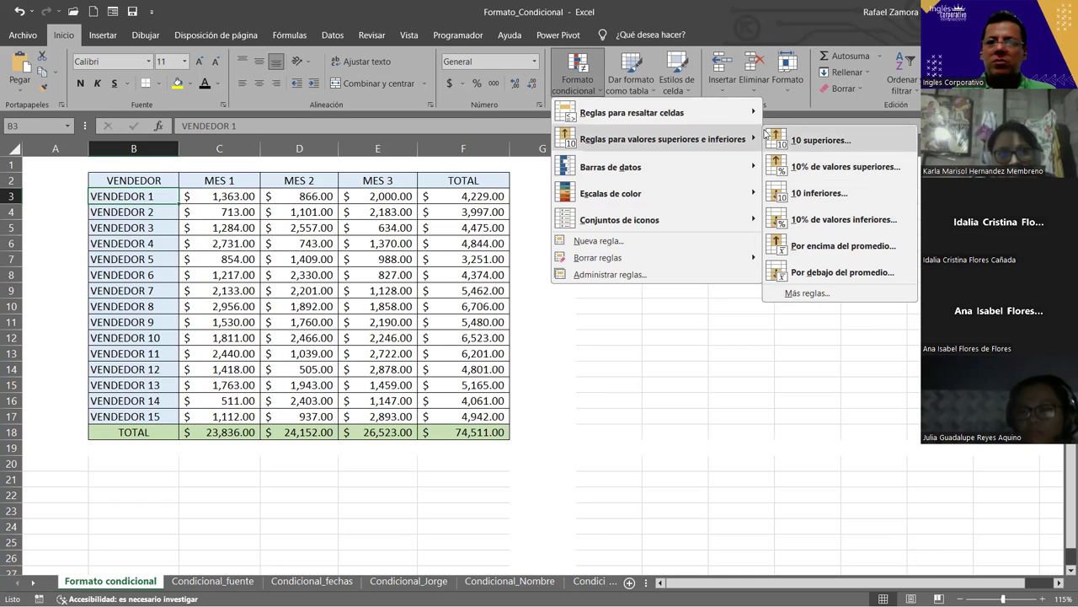
mouse_move(631, 177)
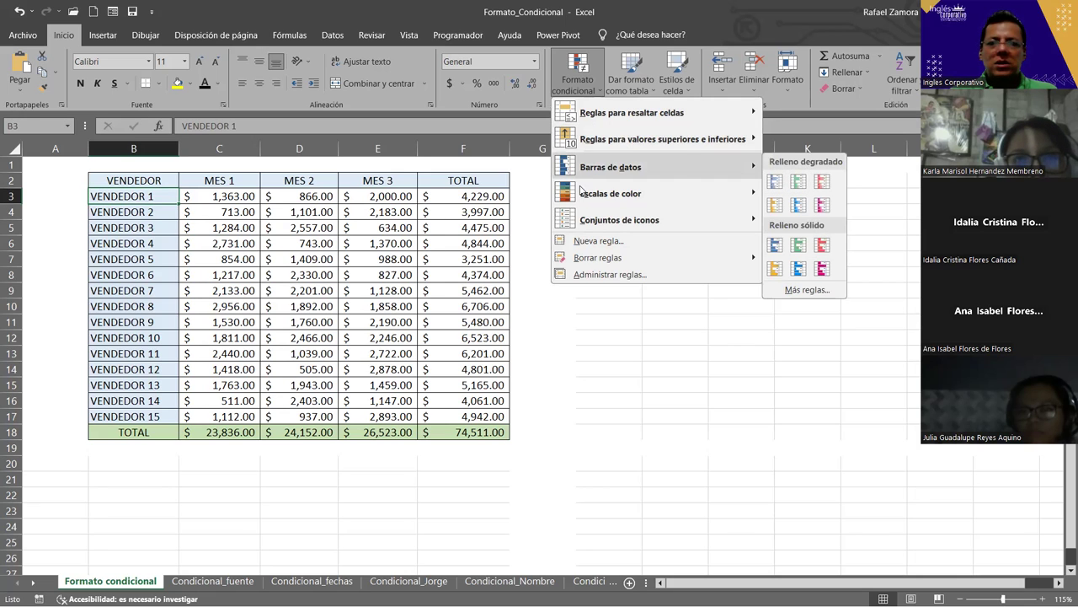
mouse_move(758, 193)
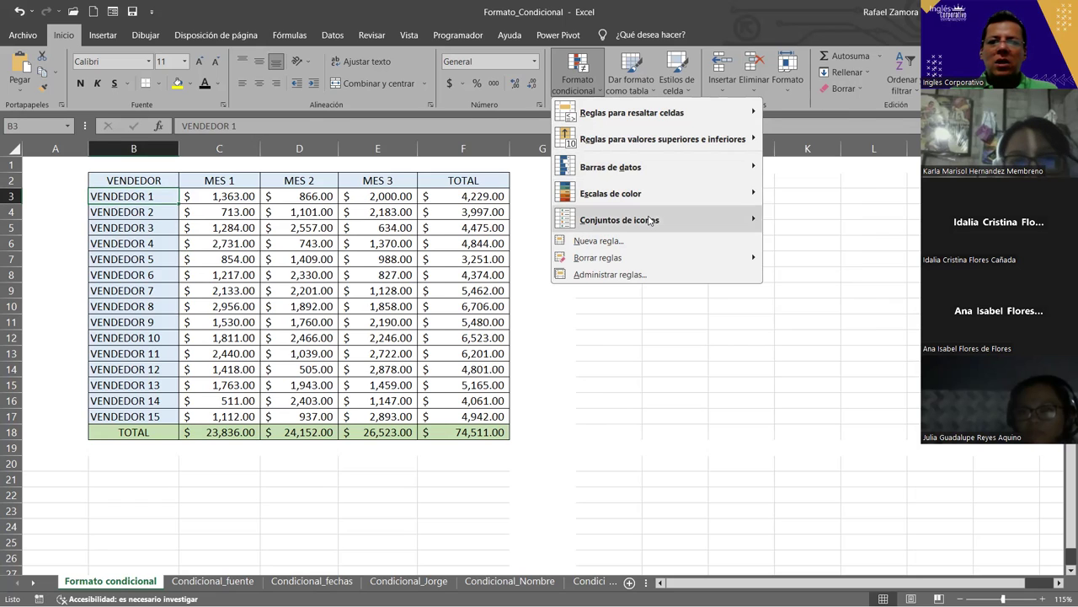
mouse_move(649, 221)
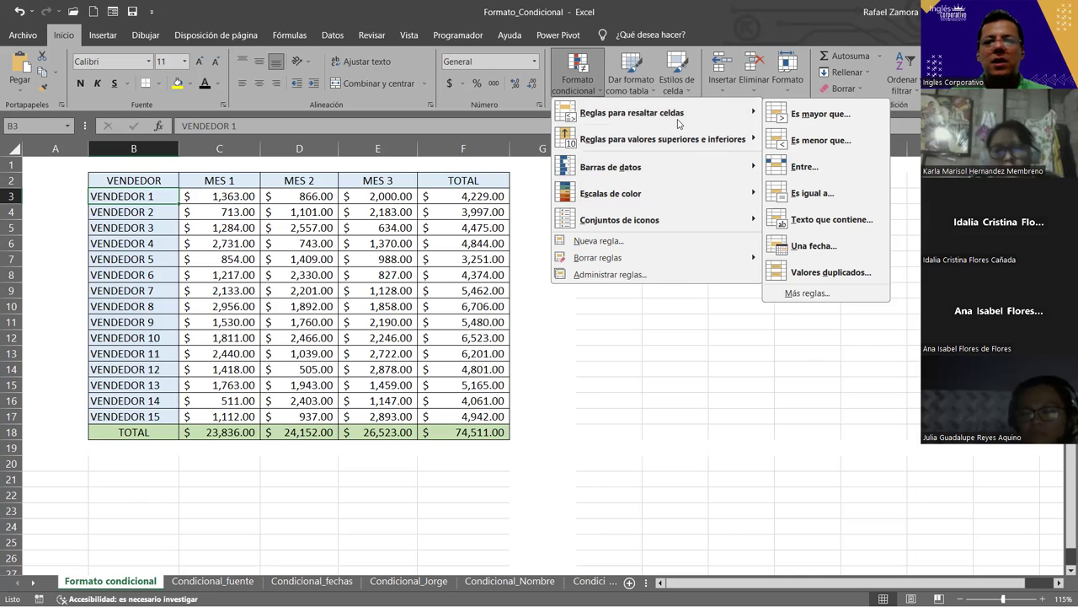
- Enter 'Criterio' in I5 and 'Total sea mayor a $5,000' in I6
click(691, 228)
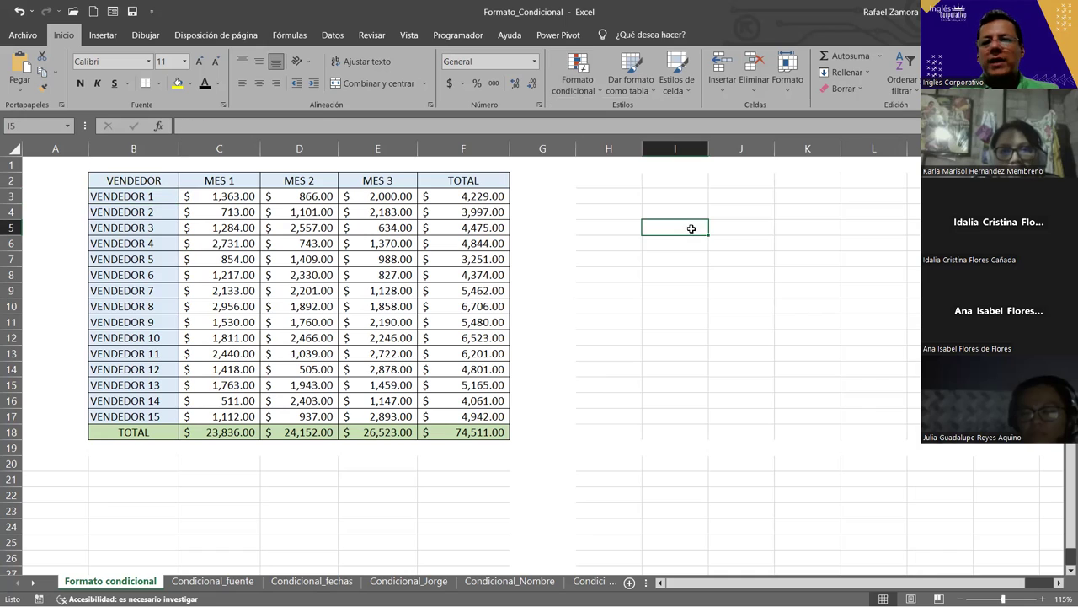
text(Criterio)
key(Return)
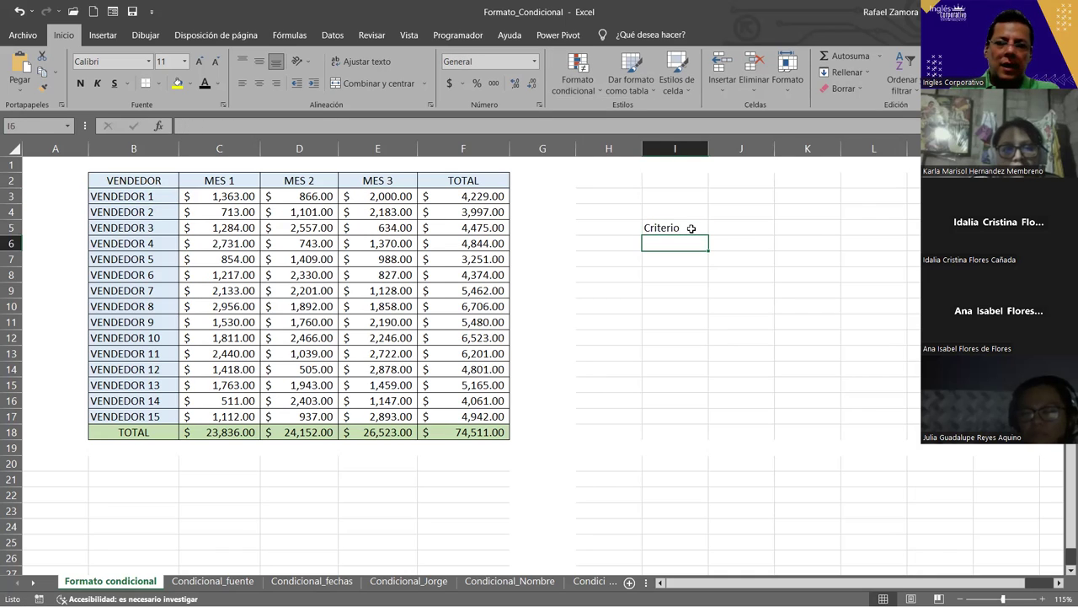
text(Tota)
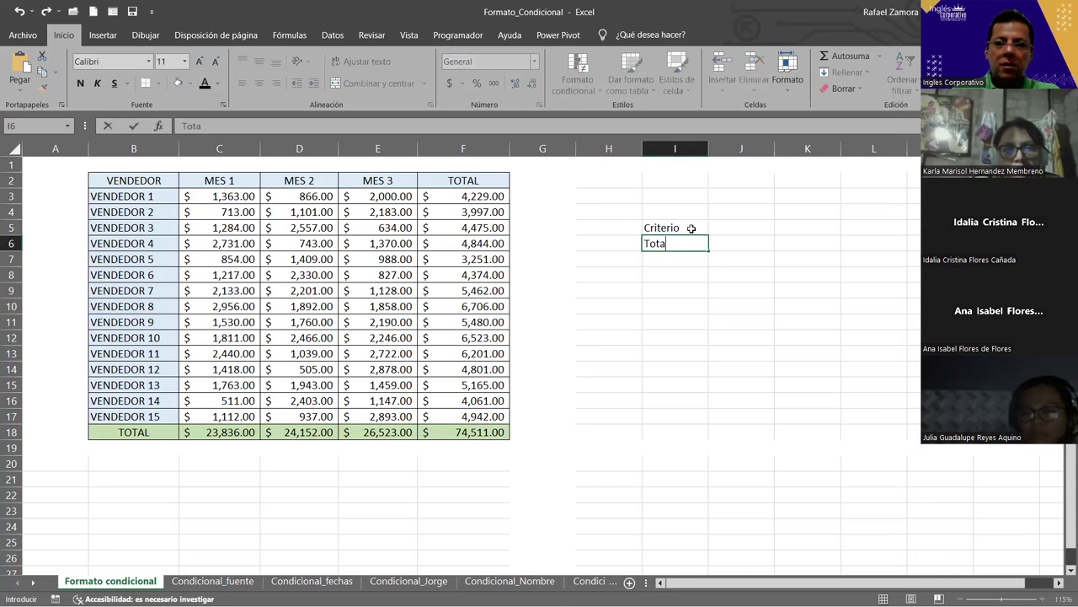
text(l sea mayor a $5,000)
key(Return)
- Make the Criterio heading in I5 bold and italic
click(691, 228)
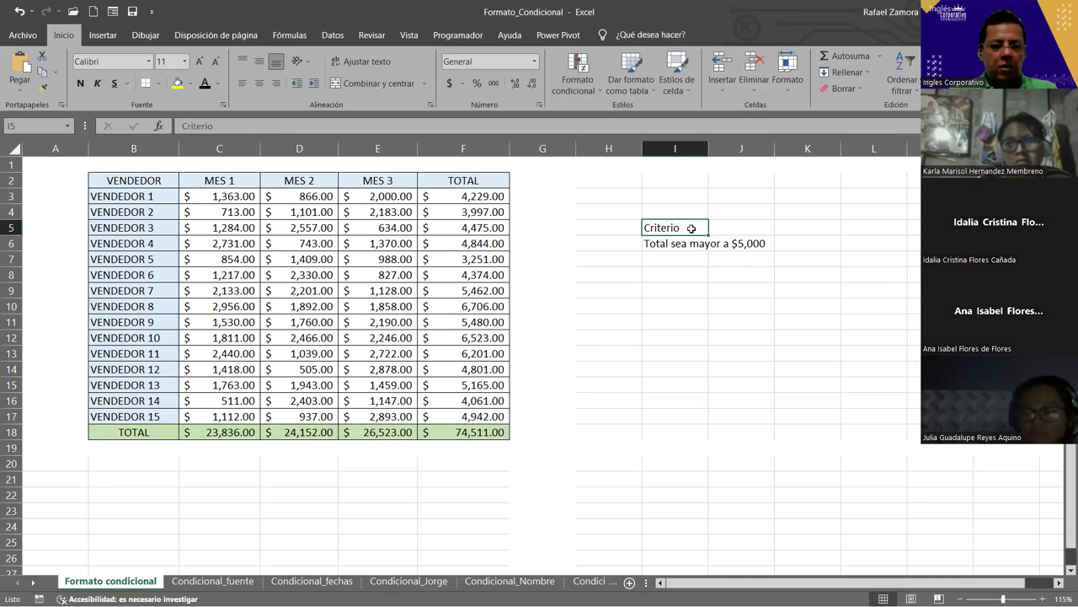
key(ctrl+n)
key(ctrl+k)
click(697, 337)
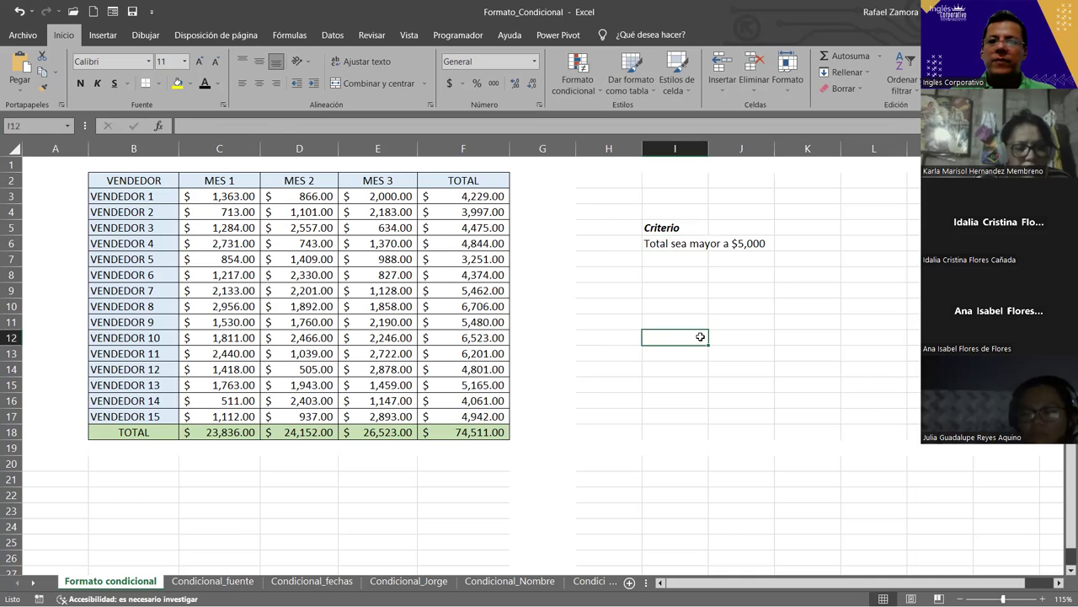
click(679, 245)
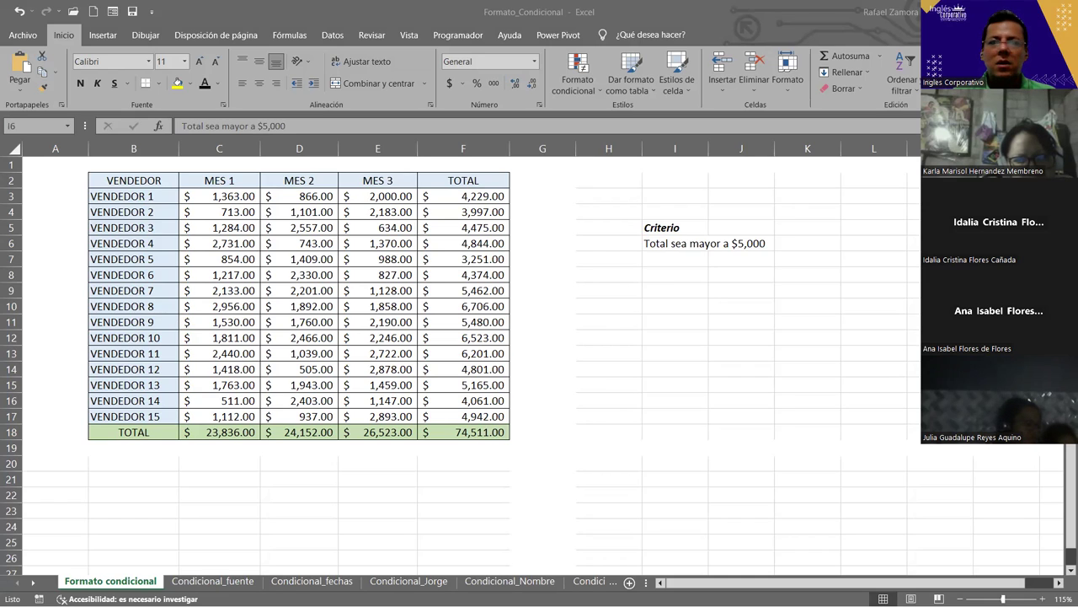
key(alt+Tab)
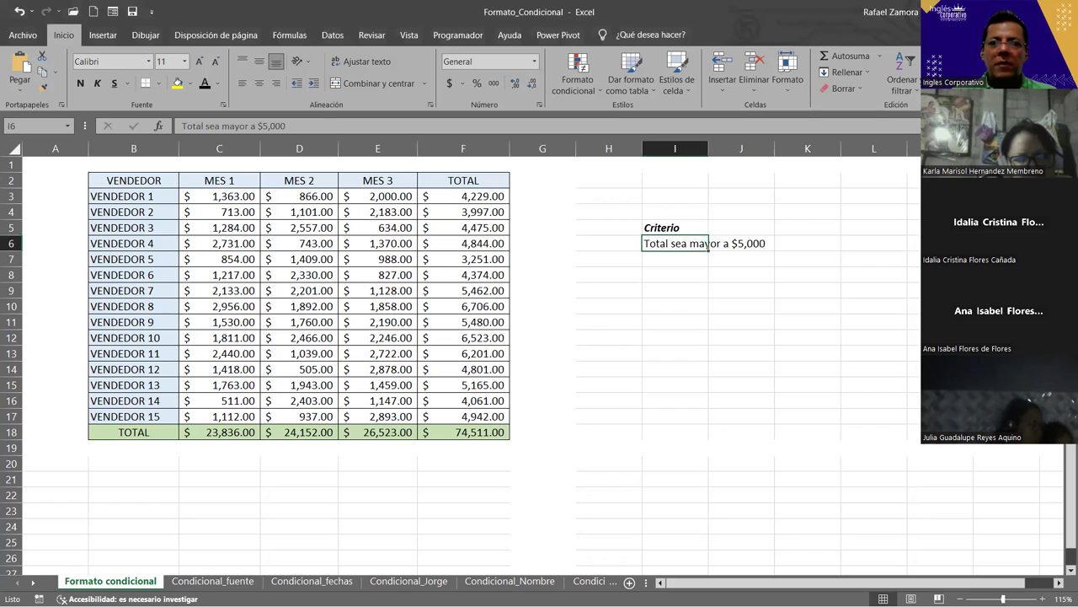
- Select the TOTAL values F3:F17 and show the Formato condicional highlight rules
click(673, 259)
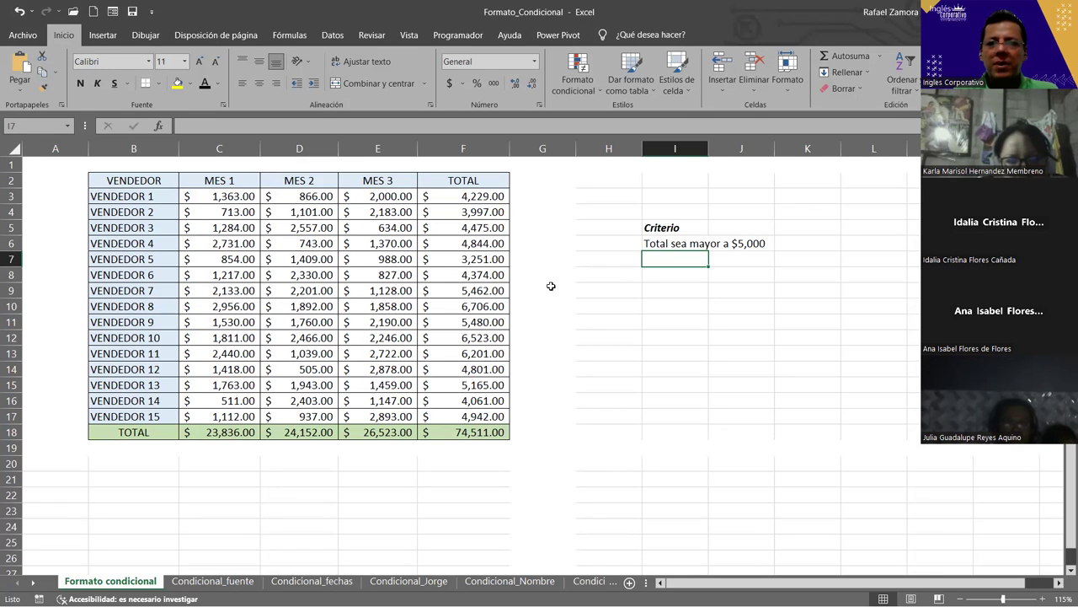
drag(486, 197, 498, 419)
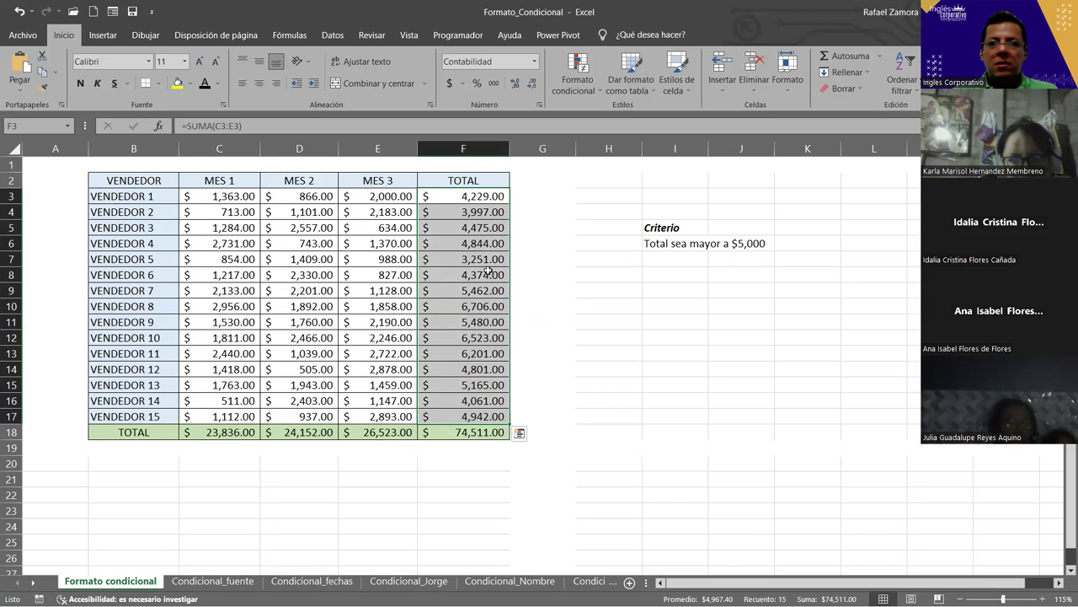
click(480, 195)
drag(480, 195, 497, 407)
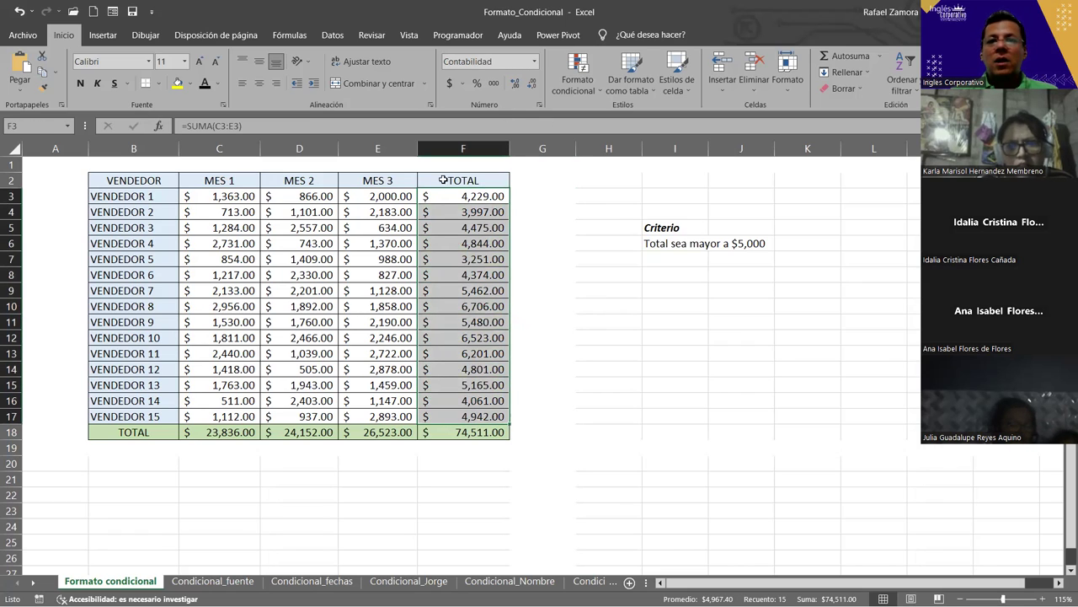
click(589, 94)
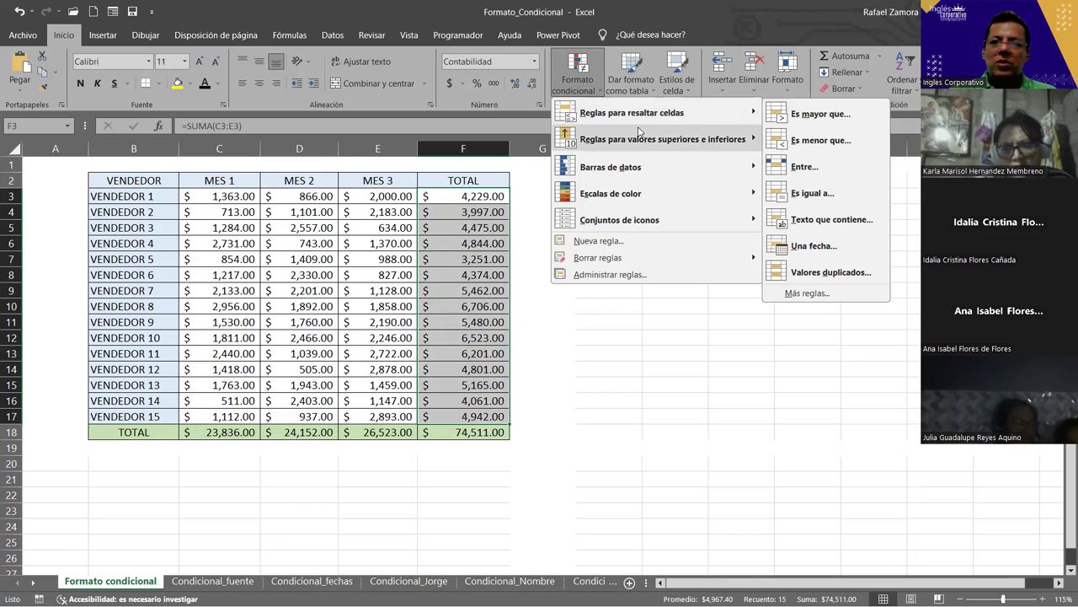
- Start an Es mayor que rule with 5000 and preview the yellow and green highlight formats
click(849, 119)
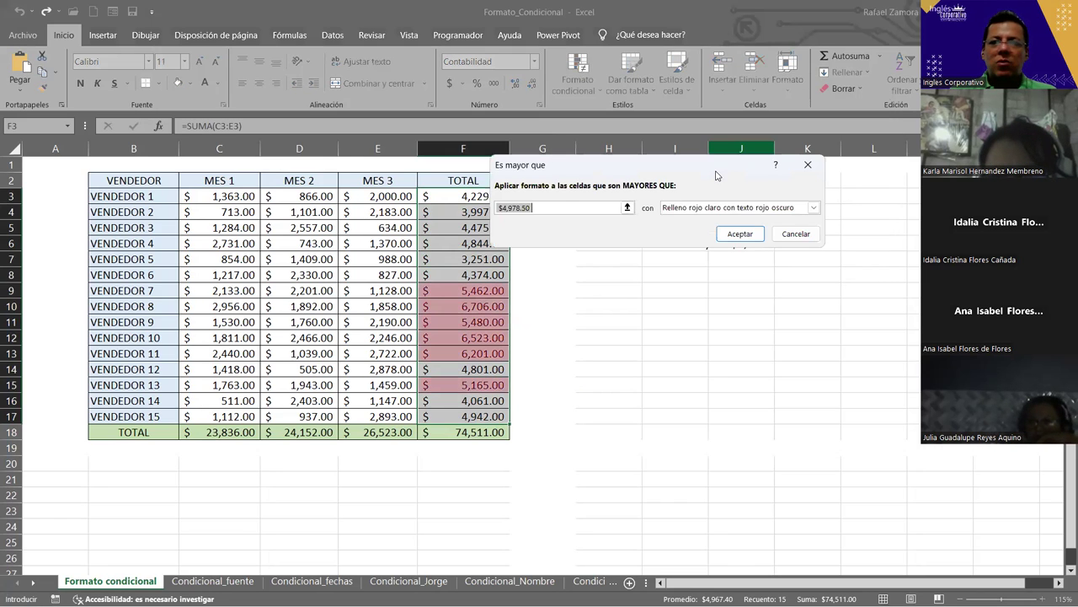
mouse_move(717, 174)
mouse_down()
mouse_move(448, 66)
mouse_move(411, 73)
mouse_up()
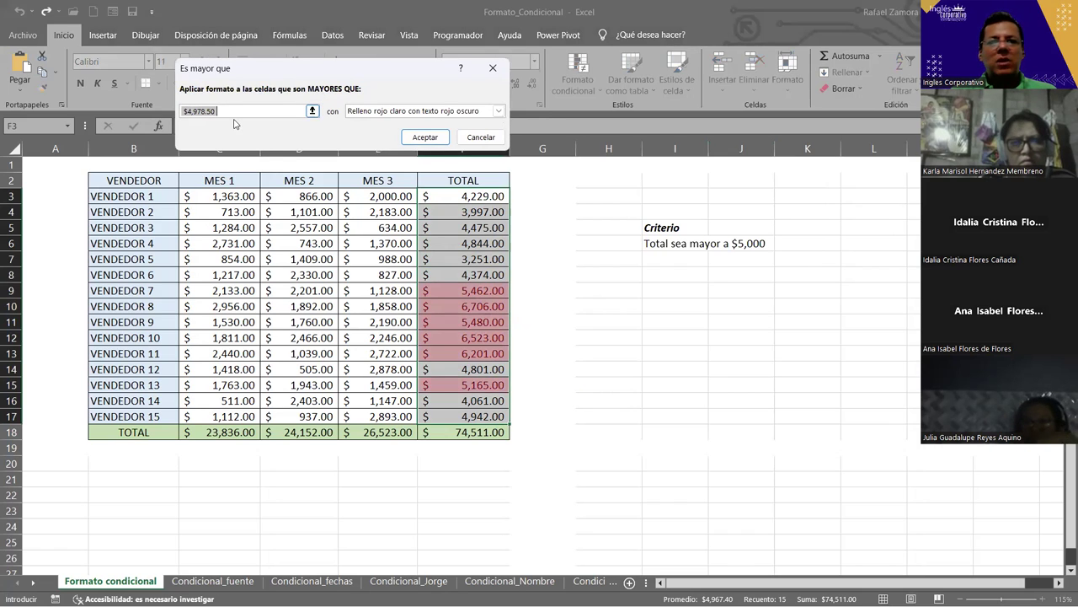
text(5000)
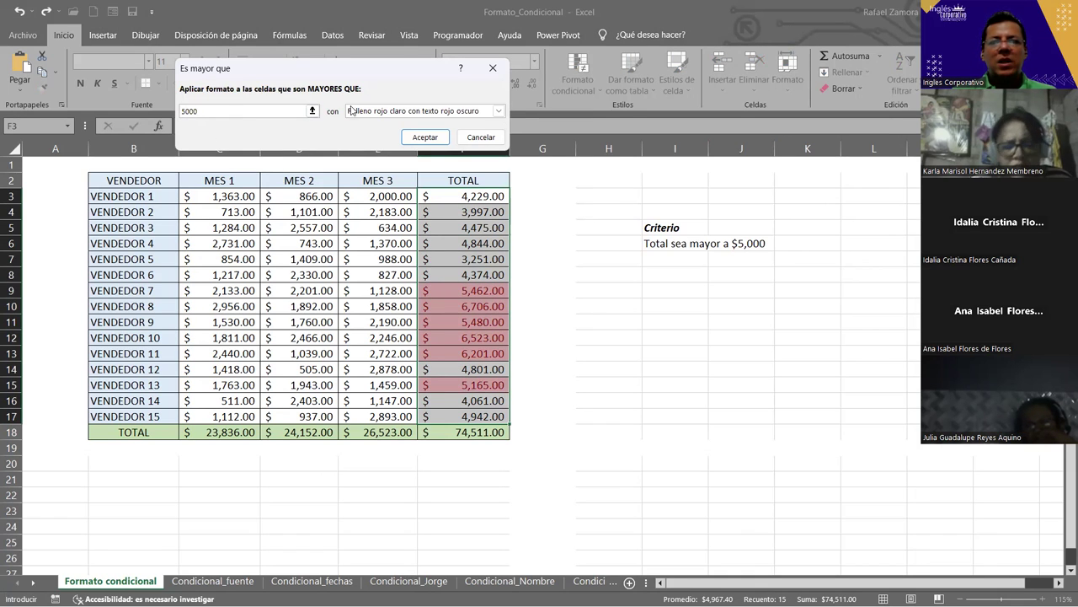
click(500, 112)
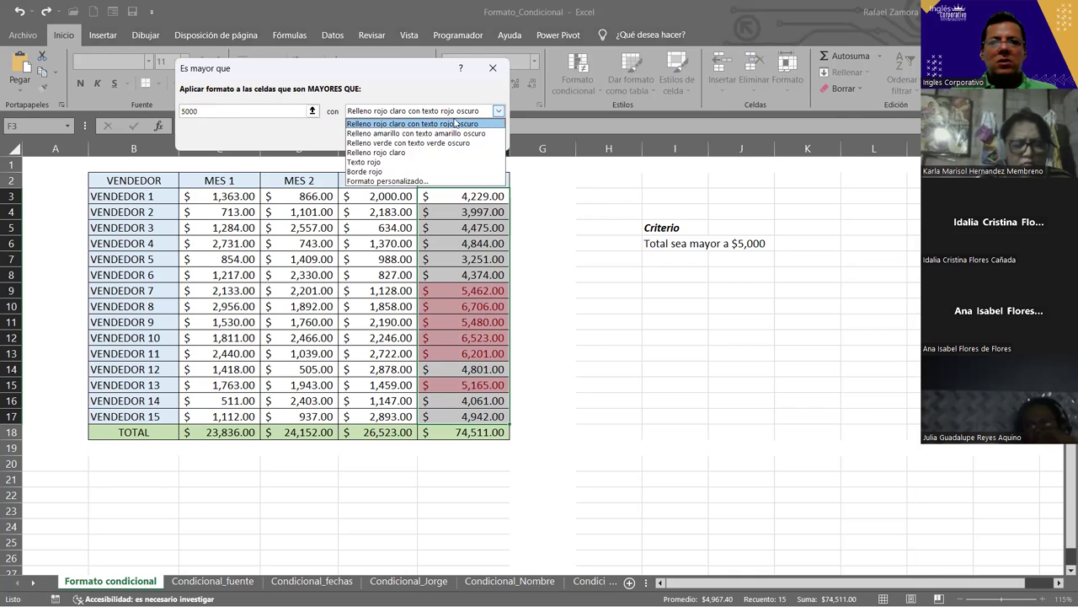
click(433, 135)
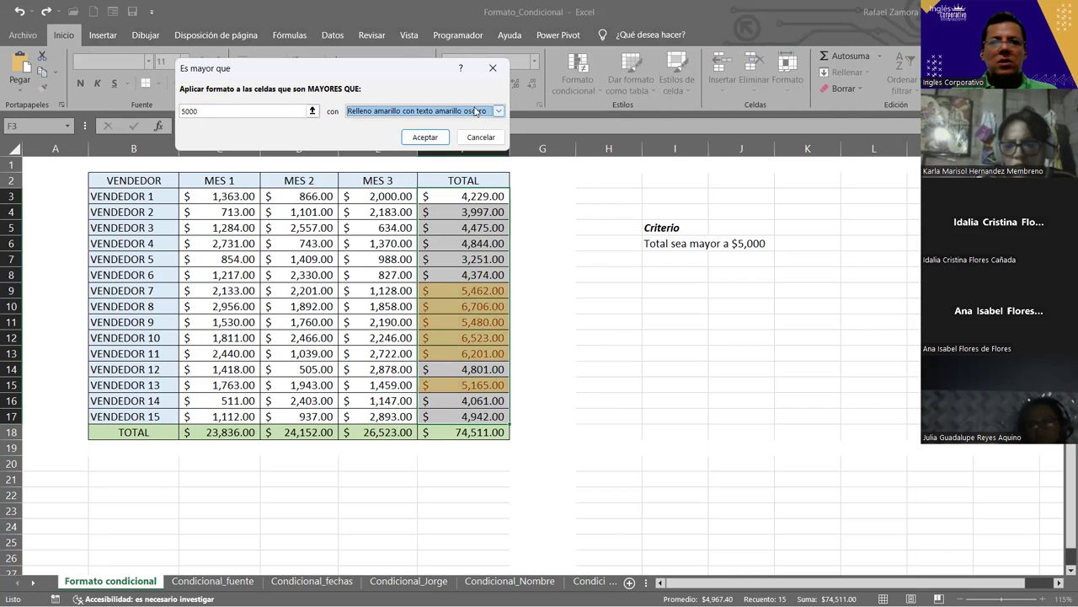
click(478, 111)
click(455, 143)
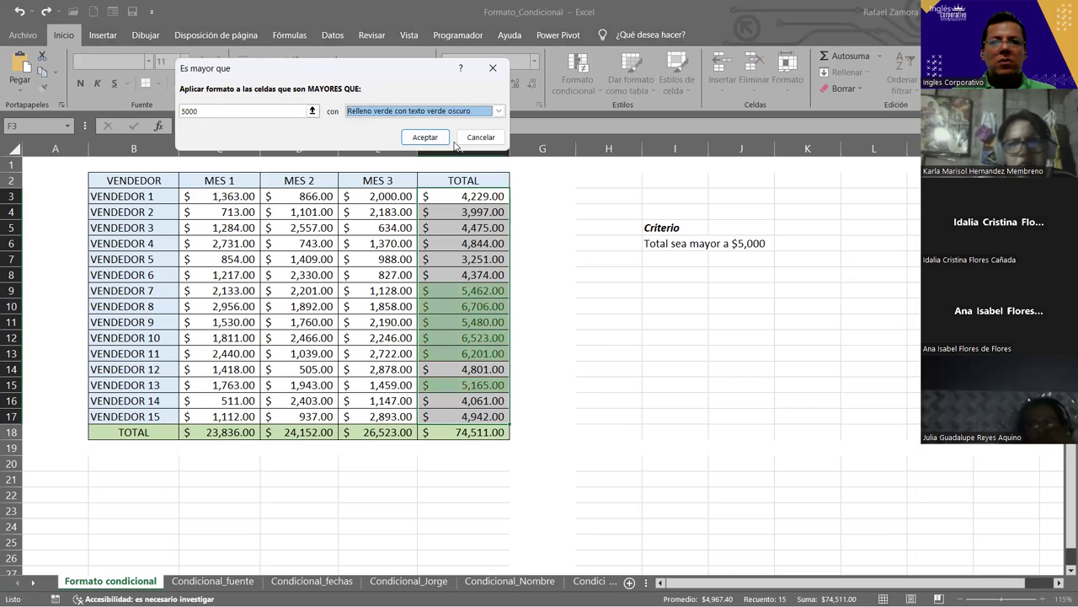
click(499, 110)
- Preview the light red fill, red text, red border and custom format options
click(421, 153)
click(499, 110)
click(406, 162)
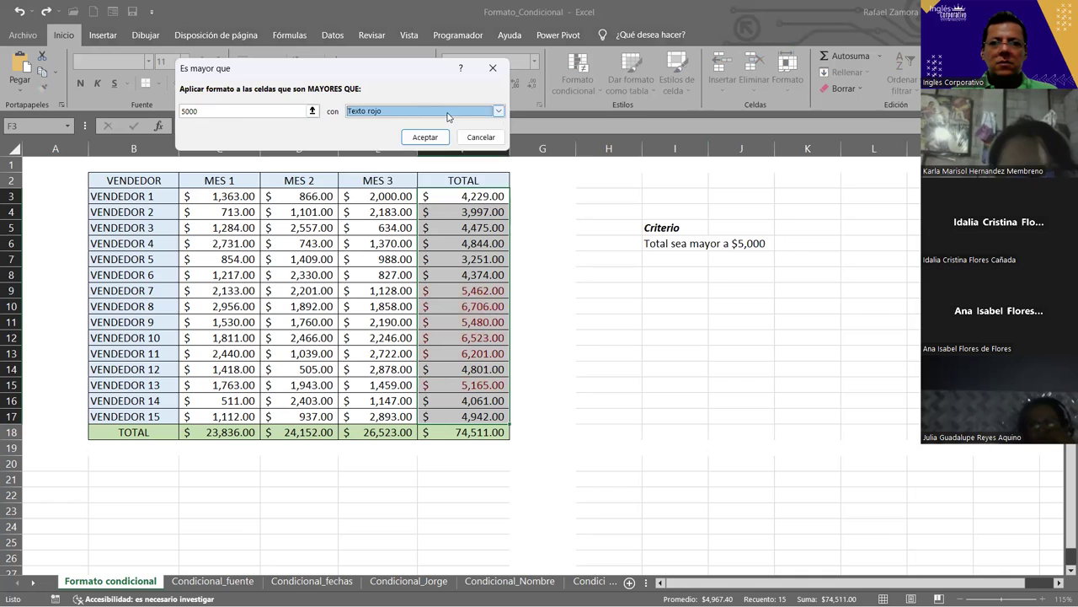
click(446, 111)
click(422, 171)
click(433, 111)
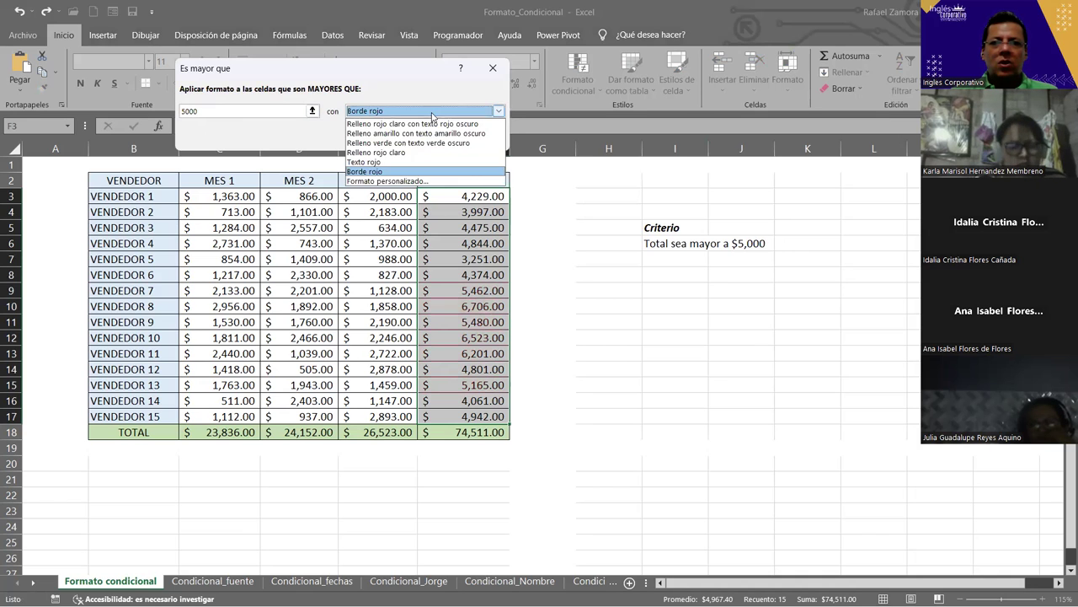
click(390, 180)
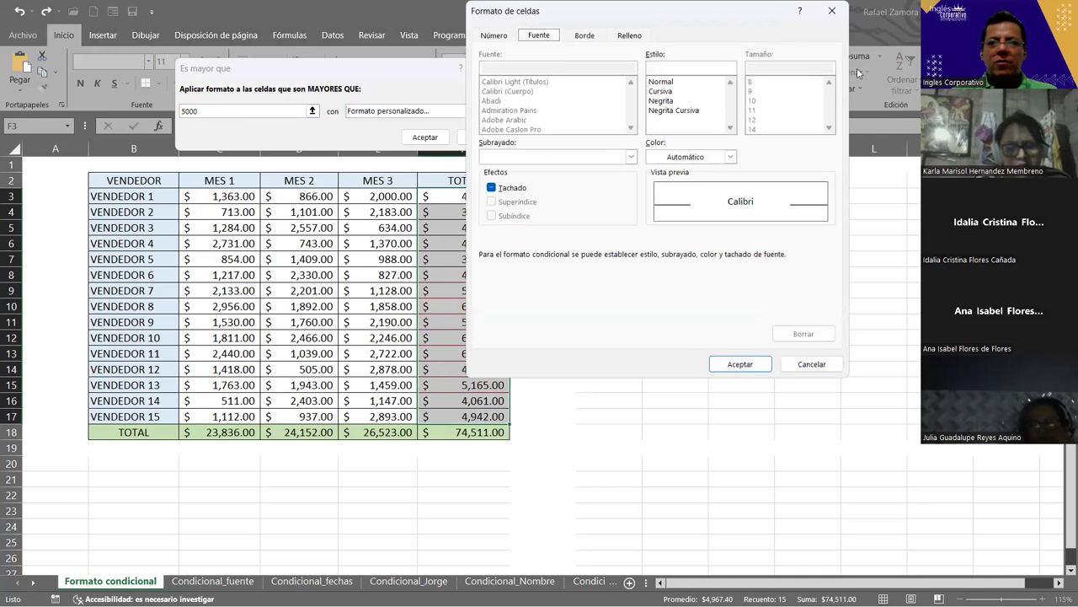
click(814, 365)
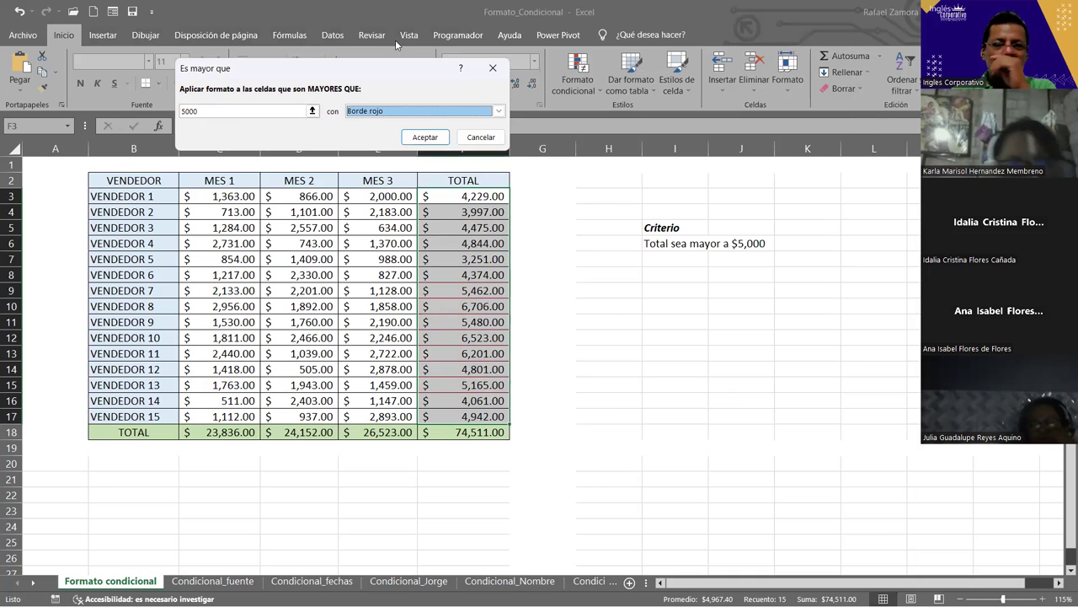
- Apply Relleno rojo claro con texto rojo oscuro to TOTALs greater than 5000
click(502, 111)
click(460, 120)
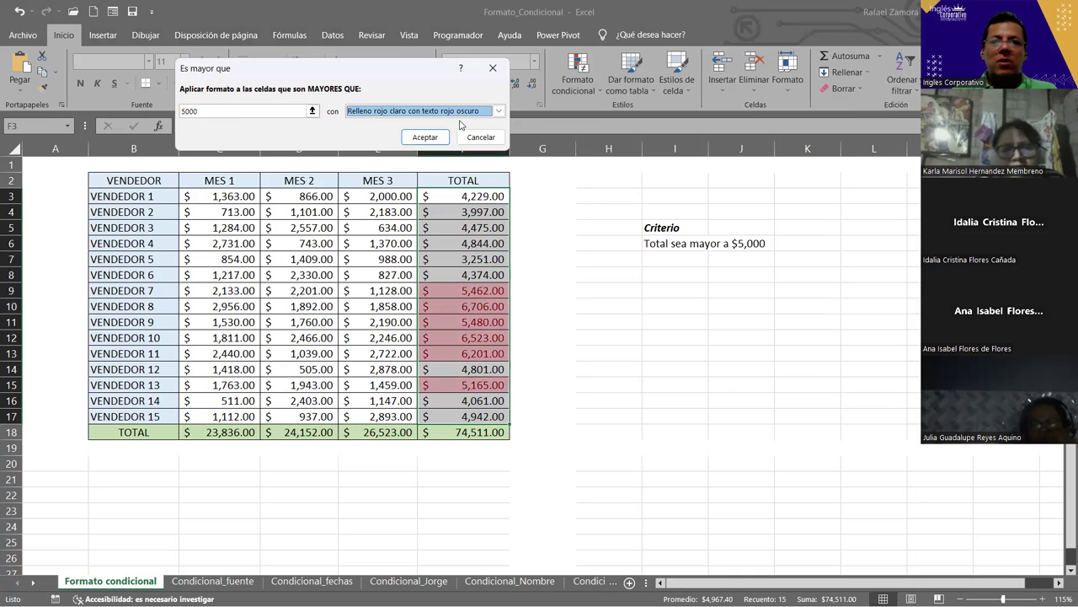
click(424, 136)
click(654, 381)
drag(496, 289, 480, 346)
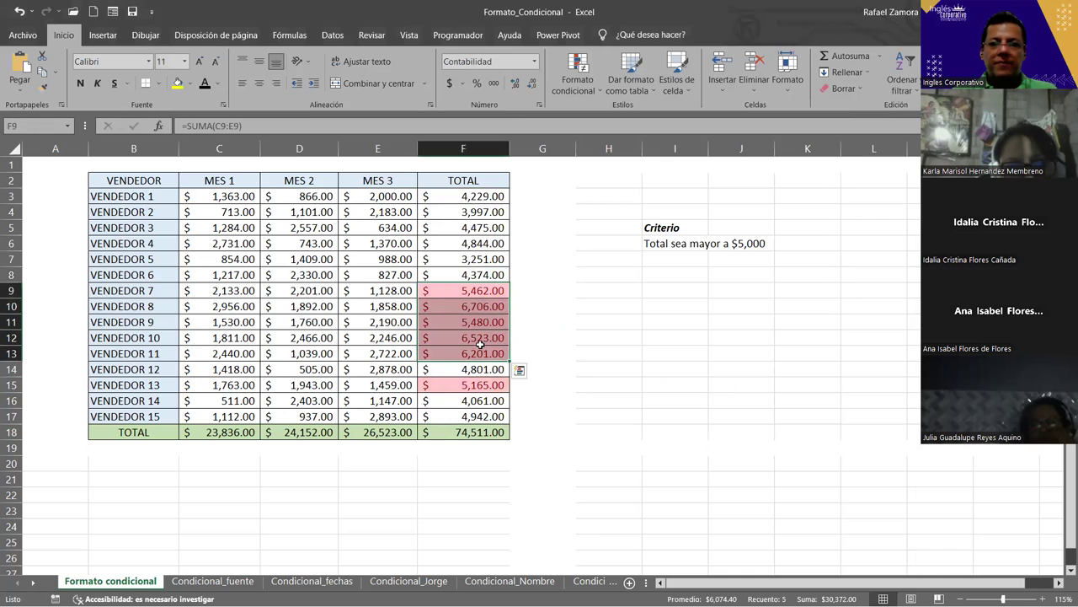
drag(496, 297, 491, 351)
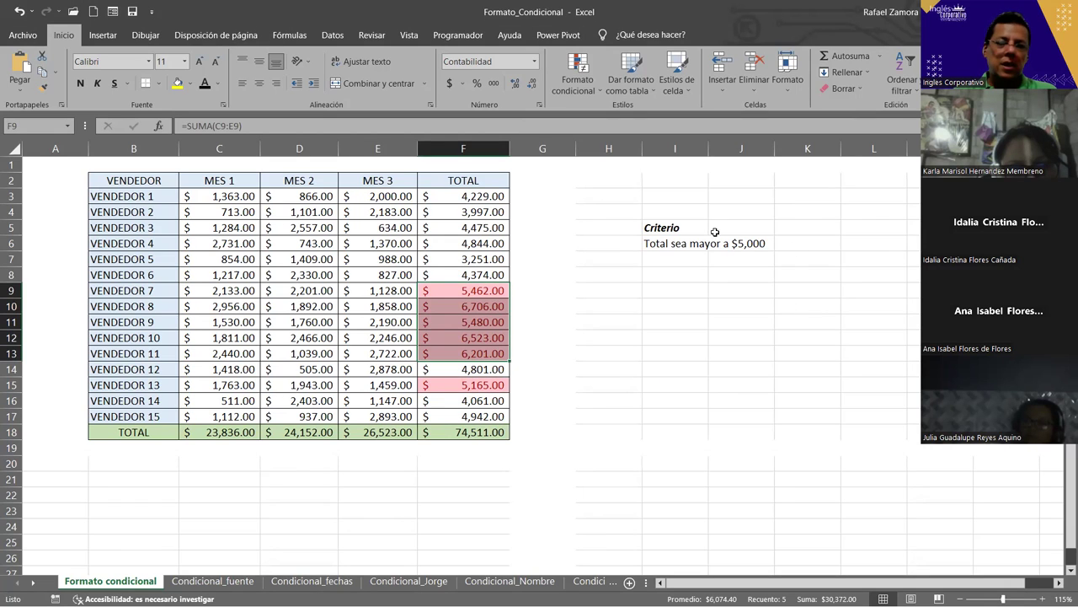
click(458, 306)
key(Down)
key(Down)
key(Down)
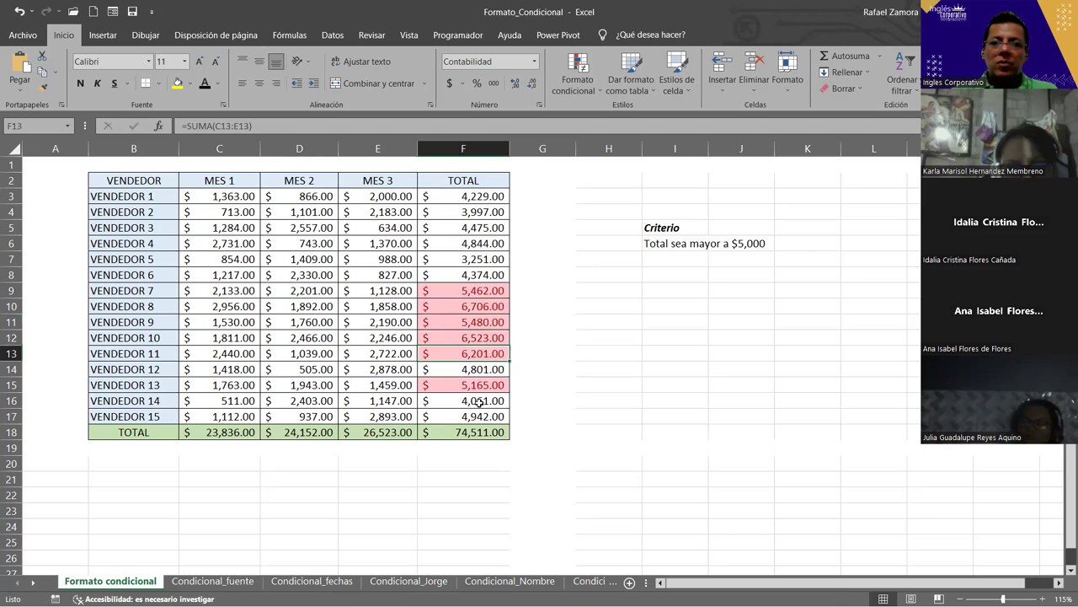
click(484, 388)
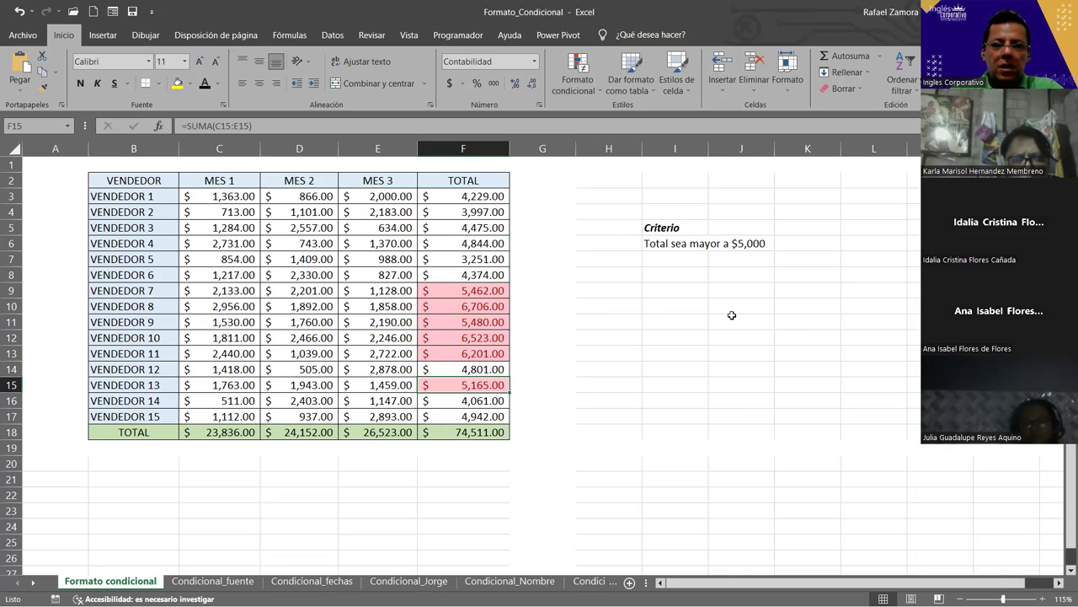
click(571, 359)
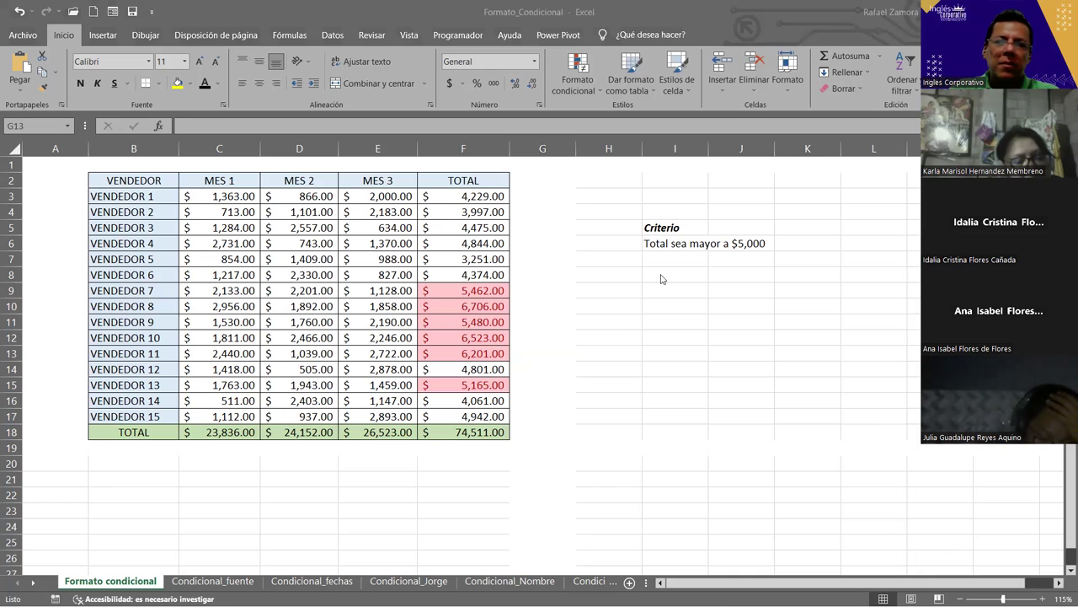
- Edit the I6 note, changing 'mayor' to 'menor' and '$5,000' to '$4,000'
double_click(668, 243)
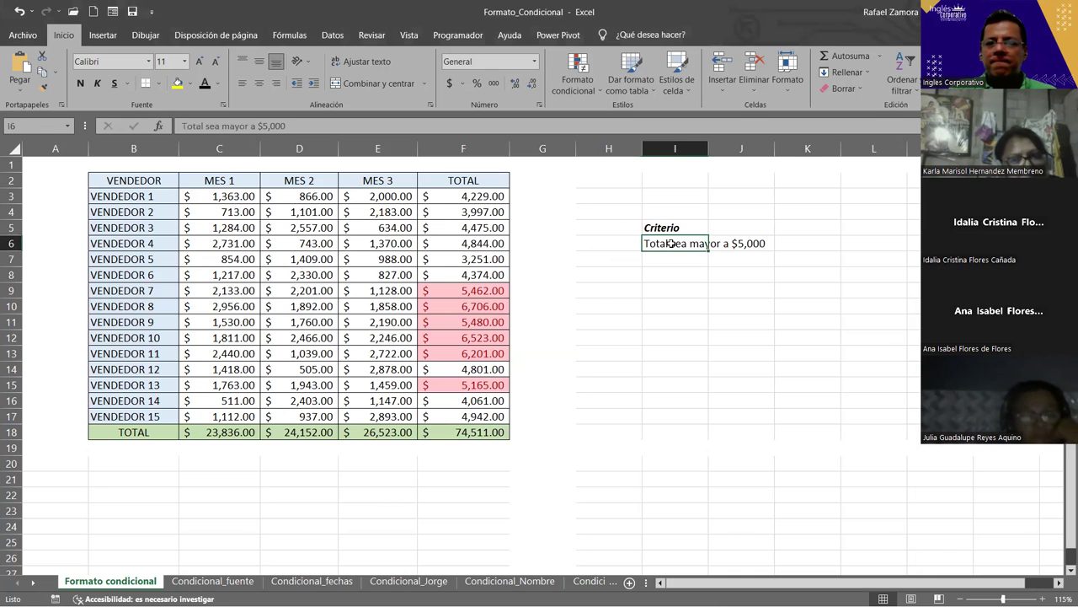
drag(704, 244, 718, 246)
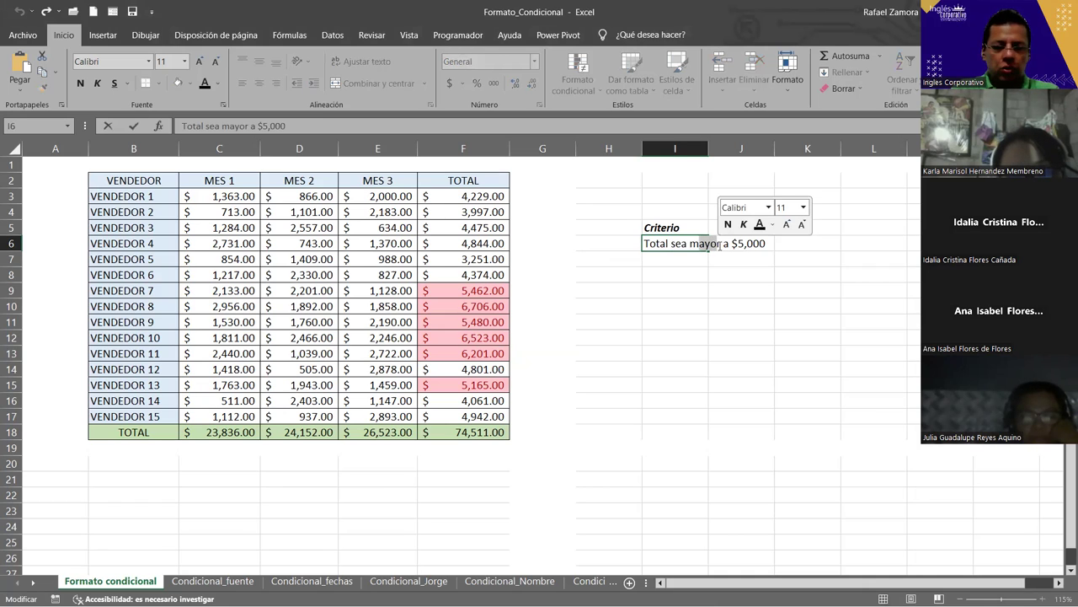
text(eno)
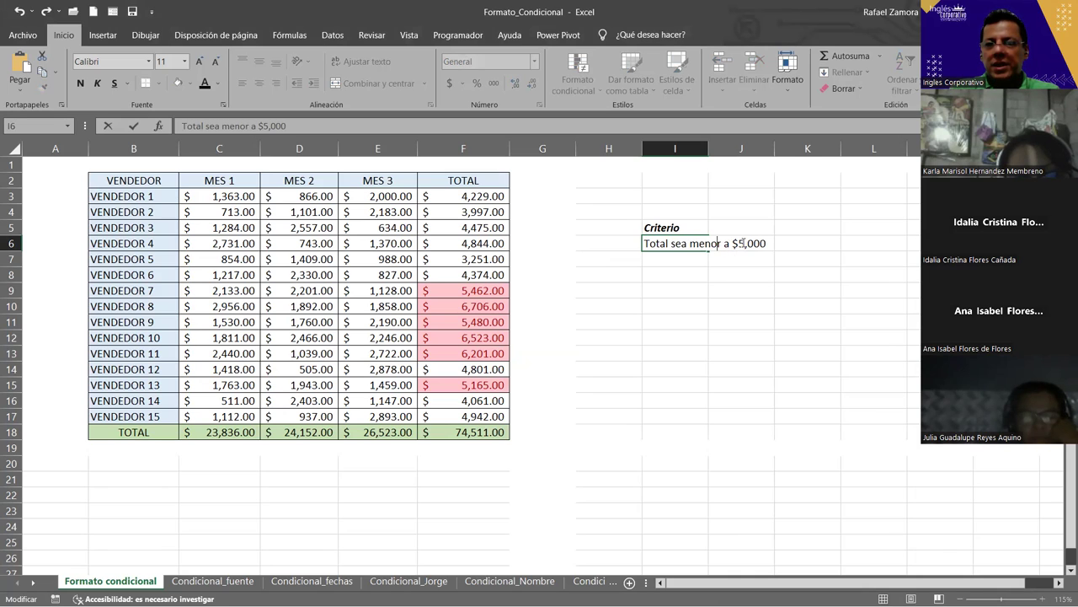
drag(733, 243, 741, 244)
text(4)
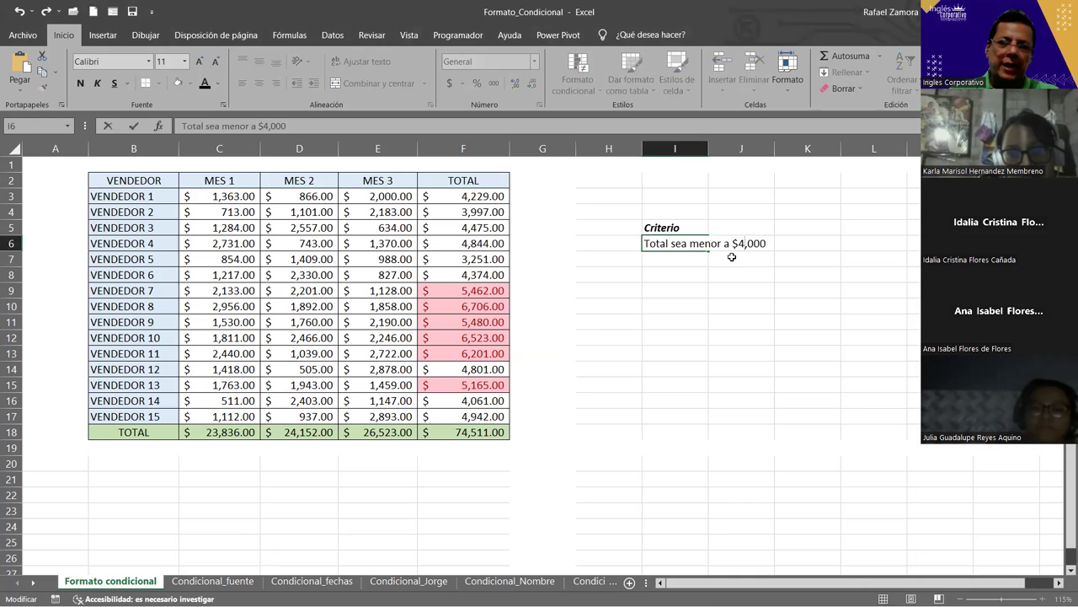
key(Return)
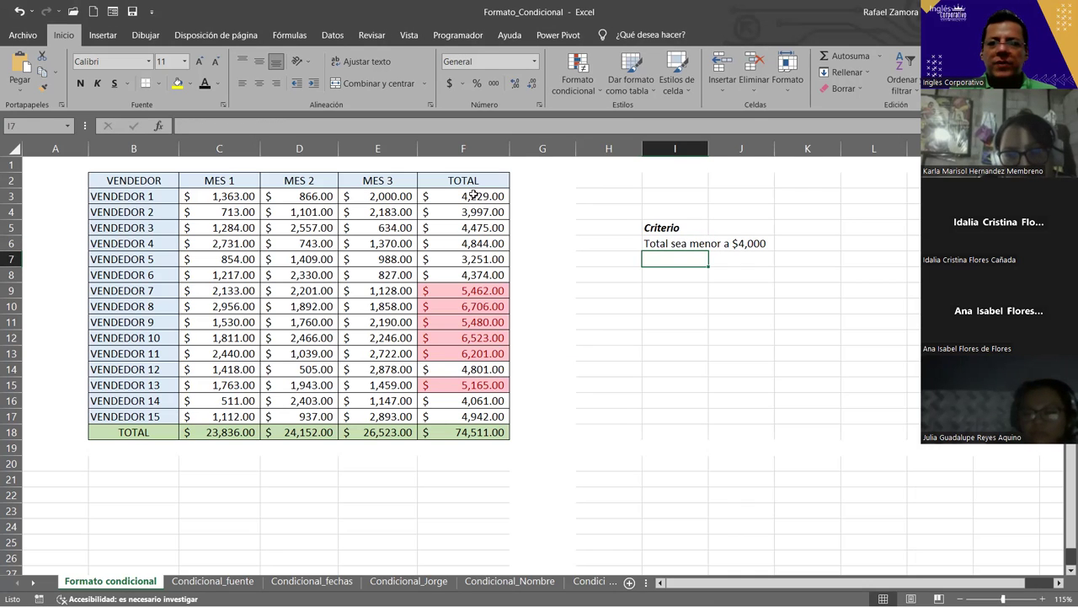
- Start a 'less than 4000' highlight rule on the TOTAL values F3:F17
drag(473, 197, 472, 411)
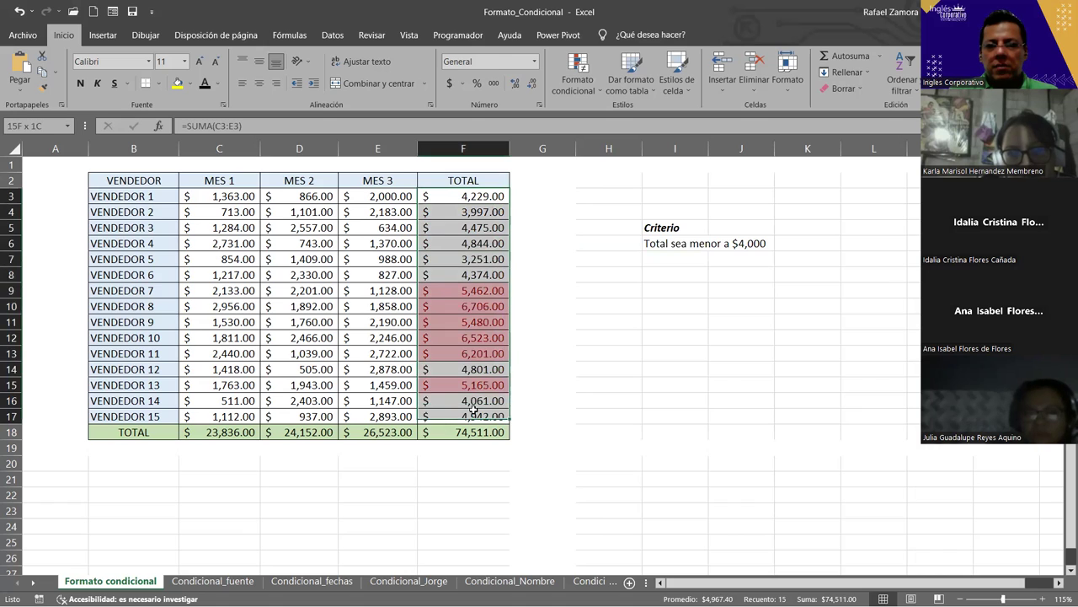
click(594, 86)
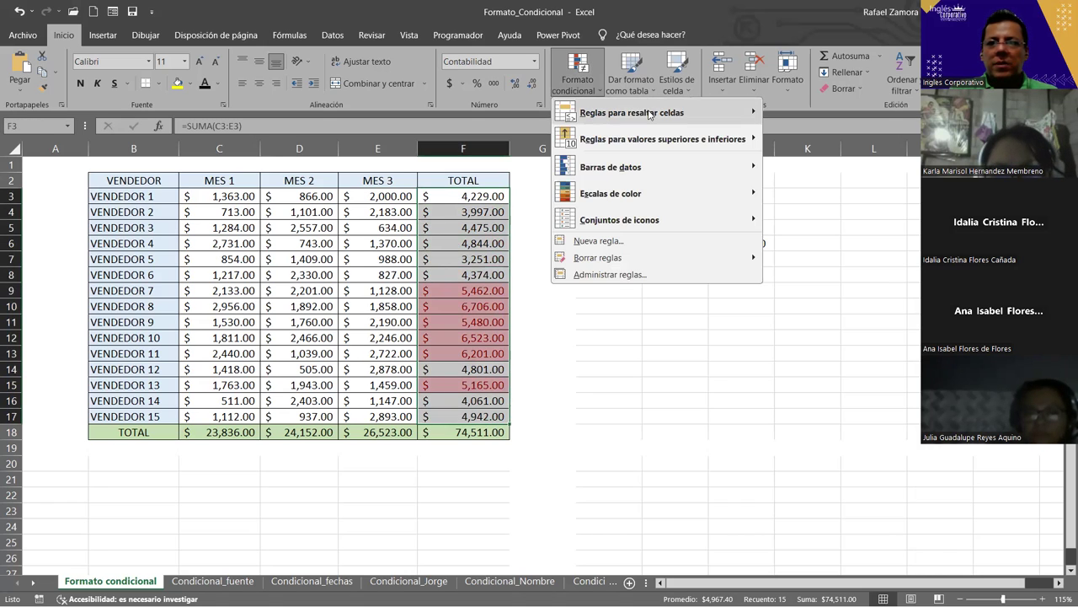
mouse_move(650, 114)
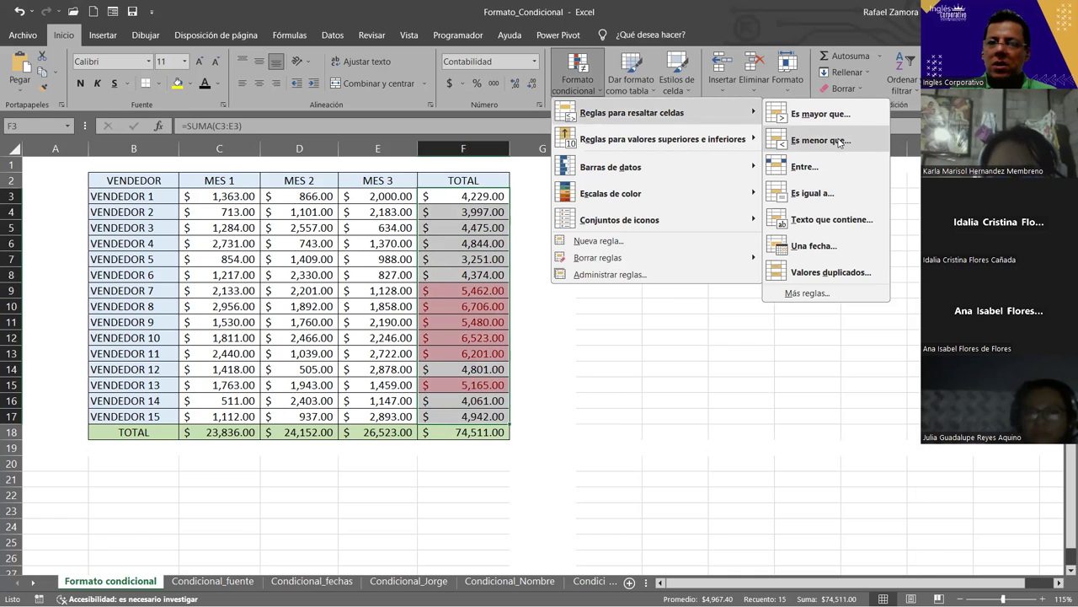
click(839, 143)
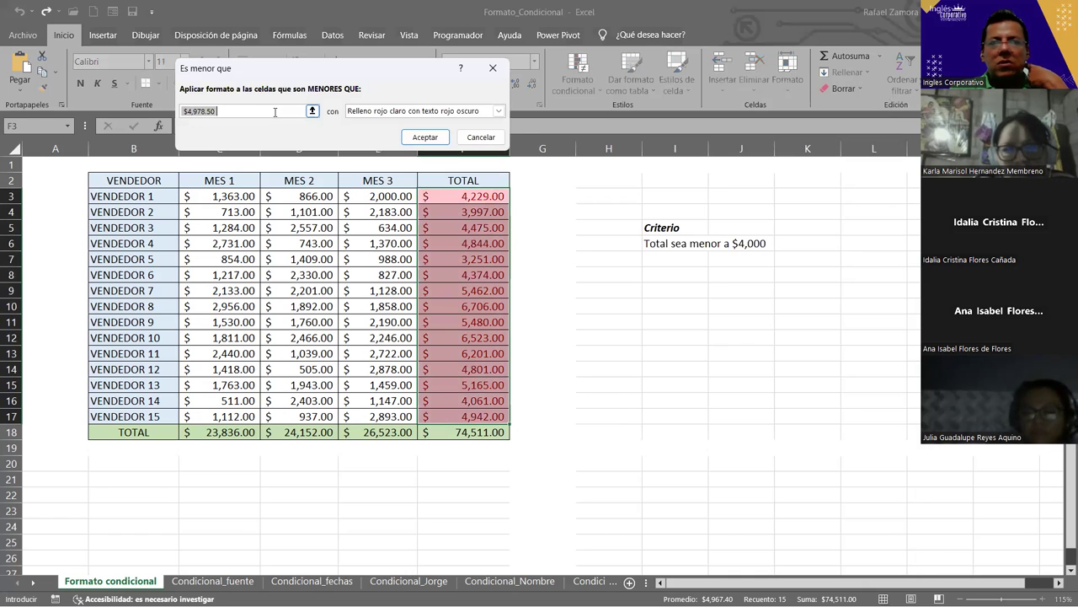
text(4000)
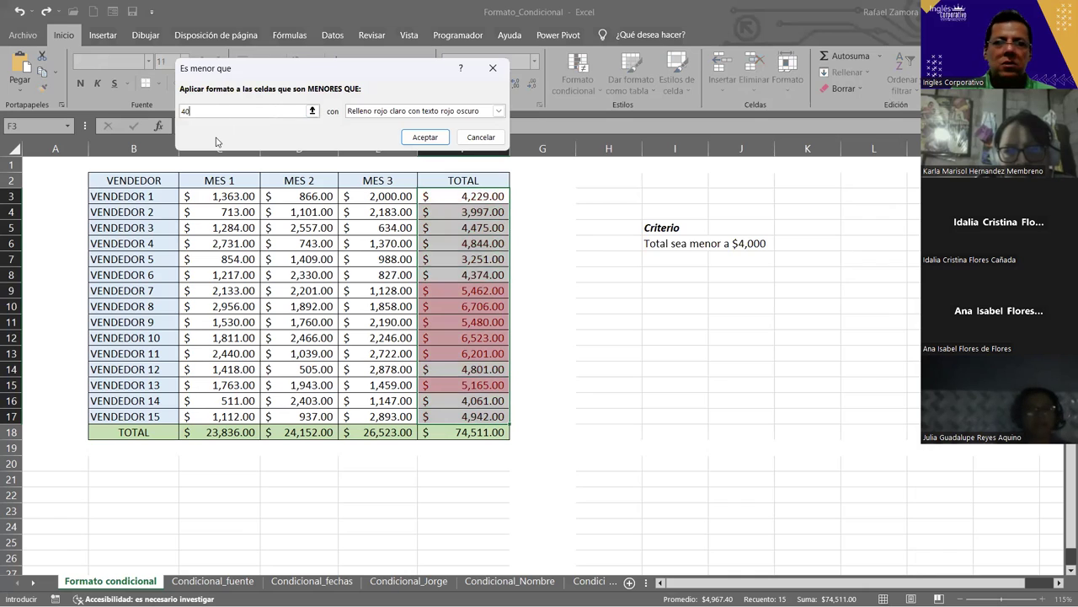
- Choose 'Relleno verde con texto verde oscuro' for the rule and apply it
click(494, 112)
click(429, 143)
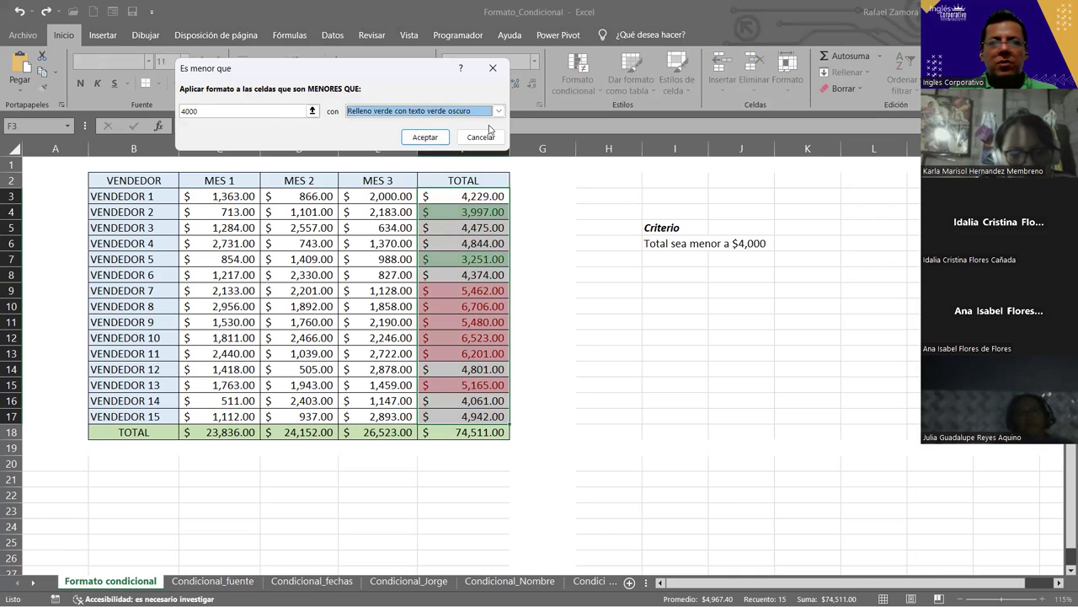
click(498, 111)
click(455, 153)
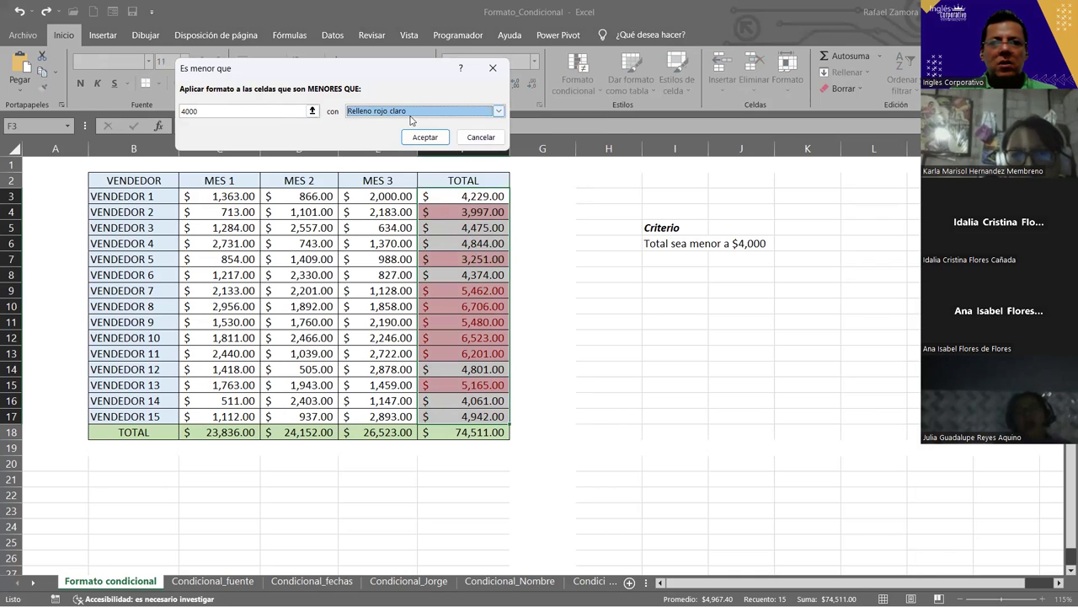
click(386, 111)
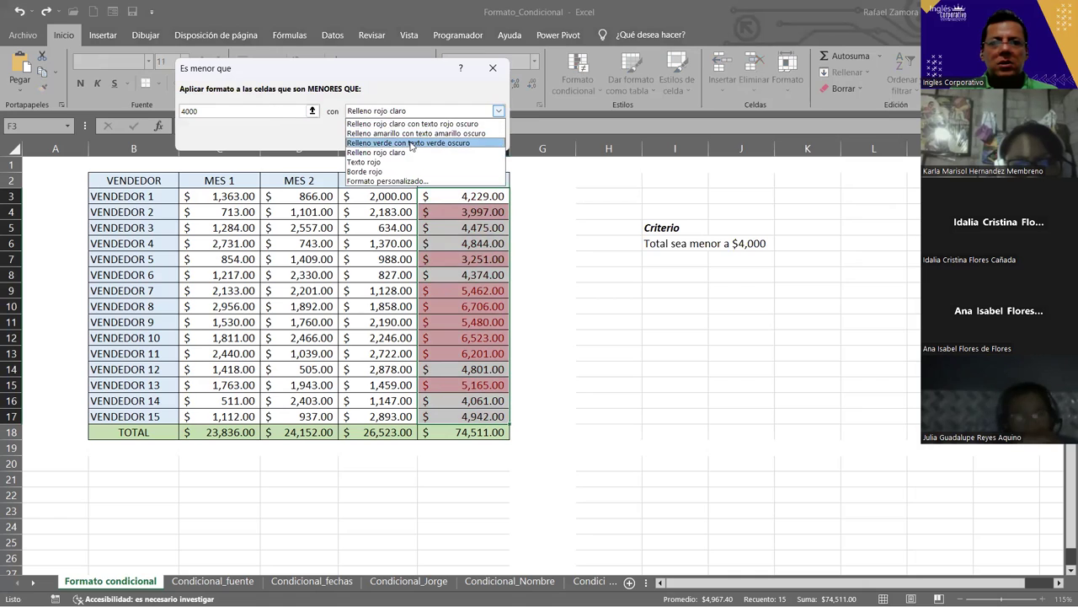
click(417, 143)
click(421, 139)
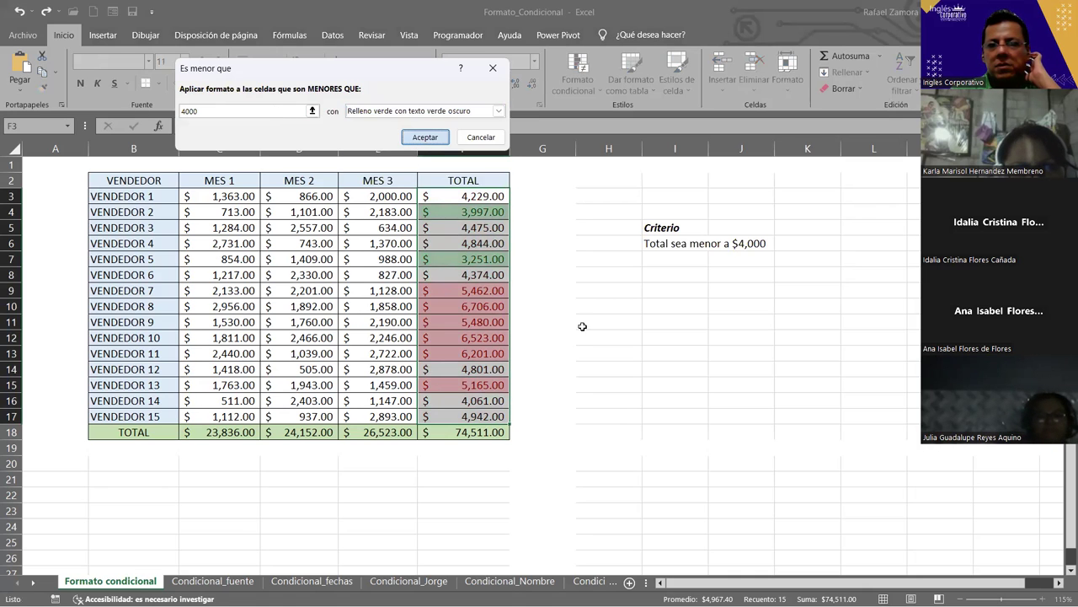
click(581, 325)
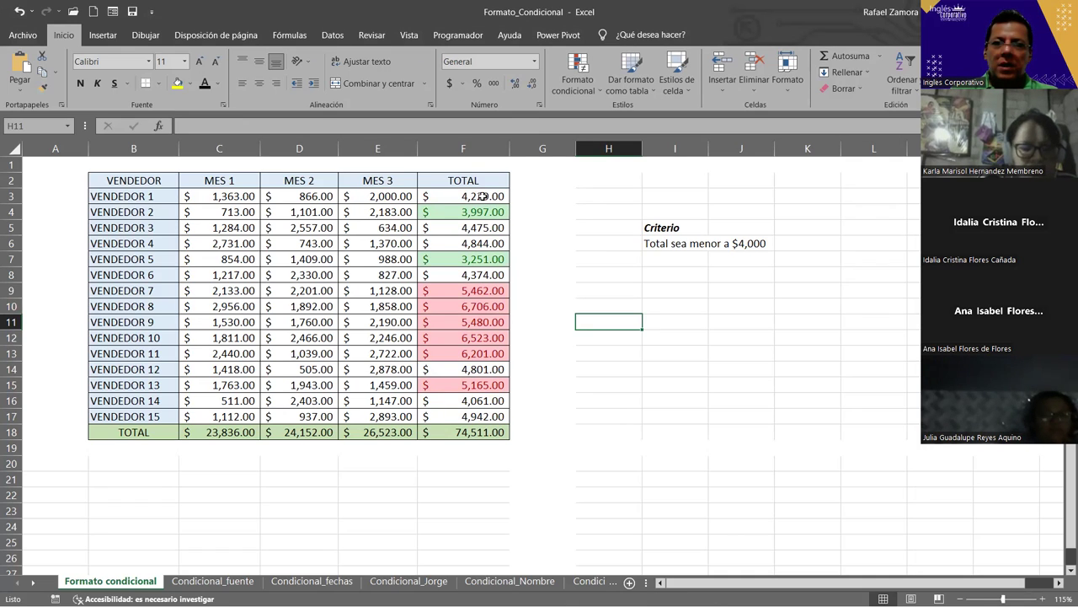
- Select several TOTAL ranges between F4 and F15 to point out the highlights
drag(465, 290, 459, 380)
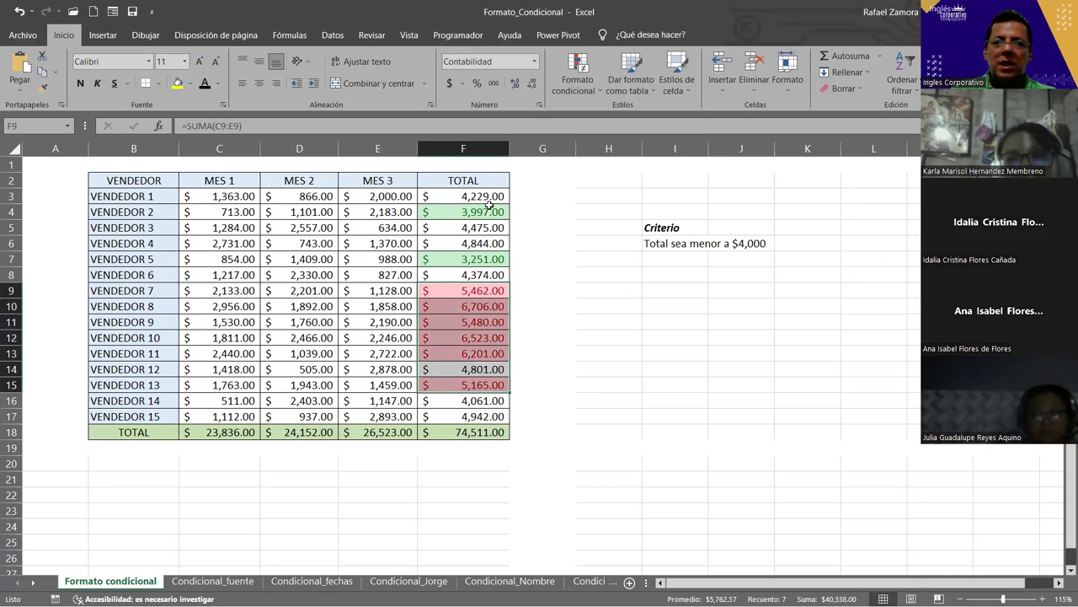
drag(481, 211, 480, 259)
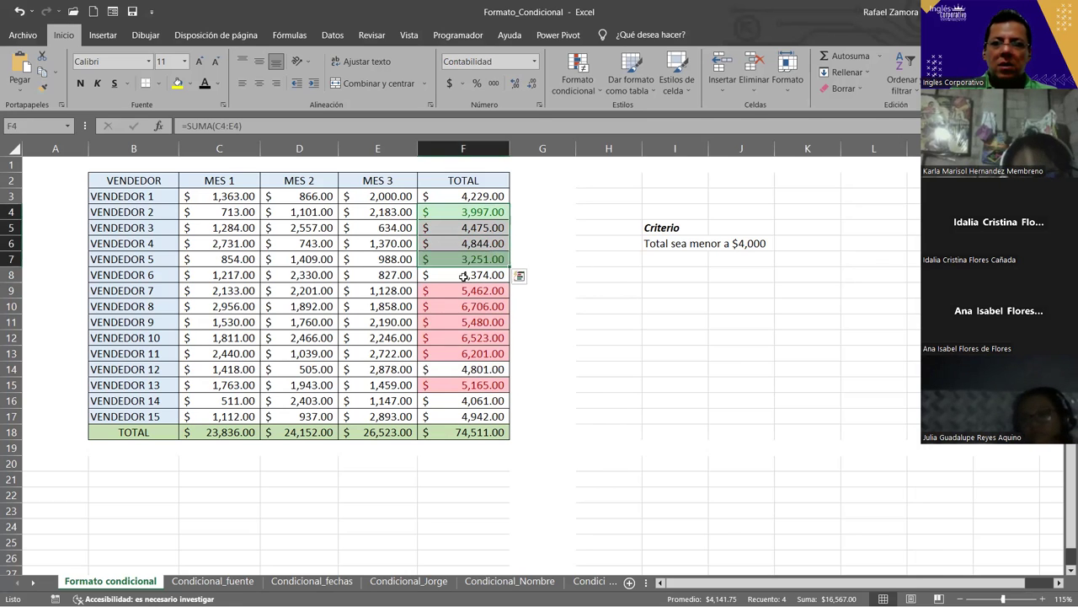
click(457, 211)
click(454, 260)
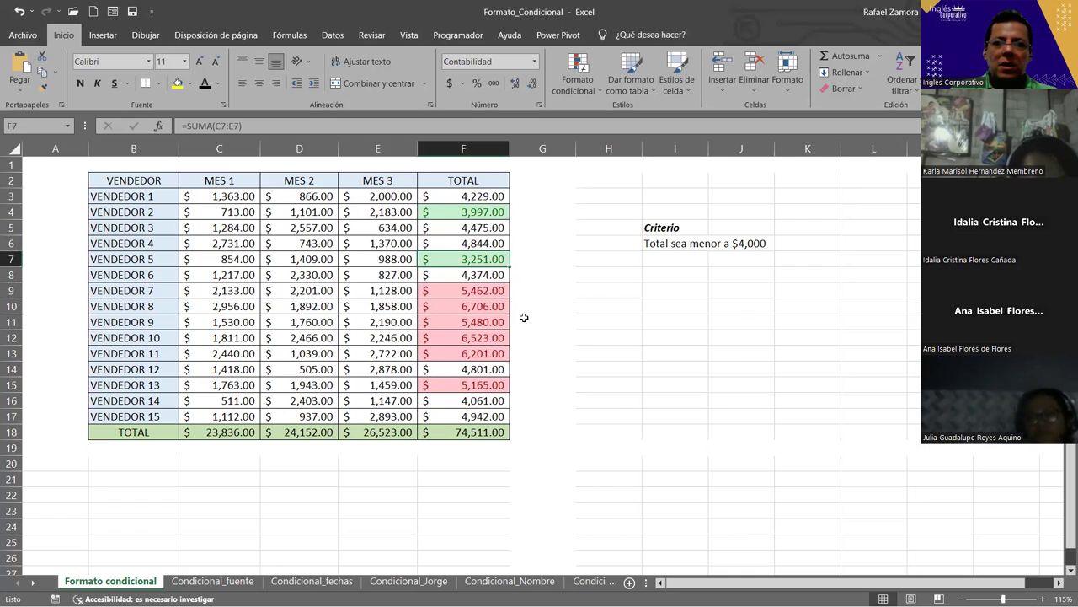
drag(484, 291, 490, 354)
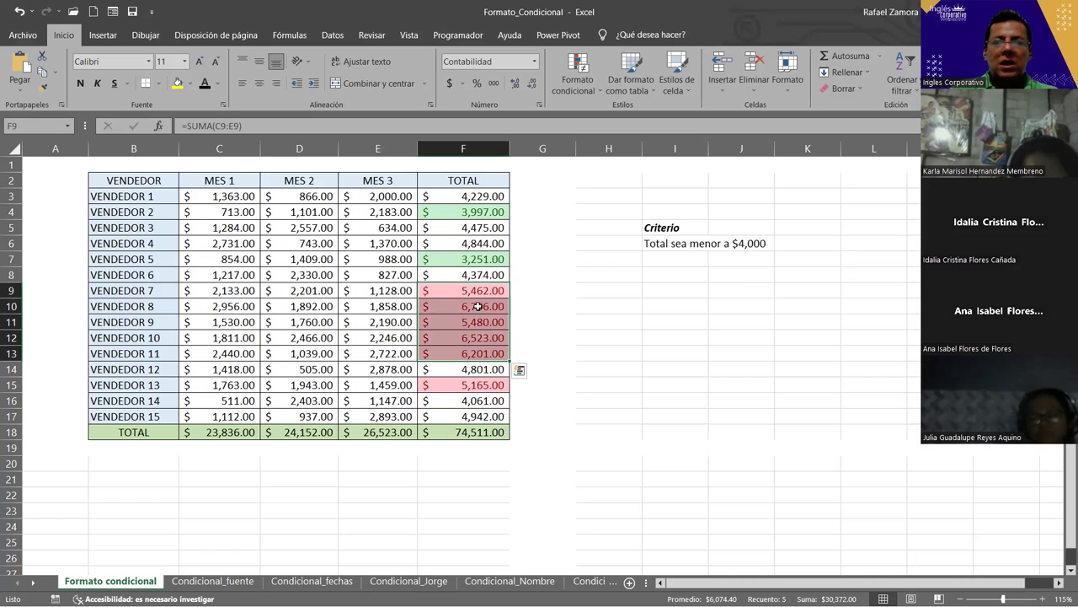
- Change Vendedor 8's MES 1 (C10) and MES 3 (E10) values to 800
click(239, 305)
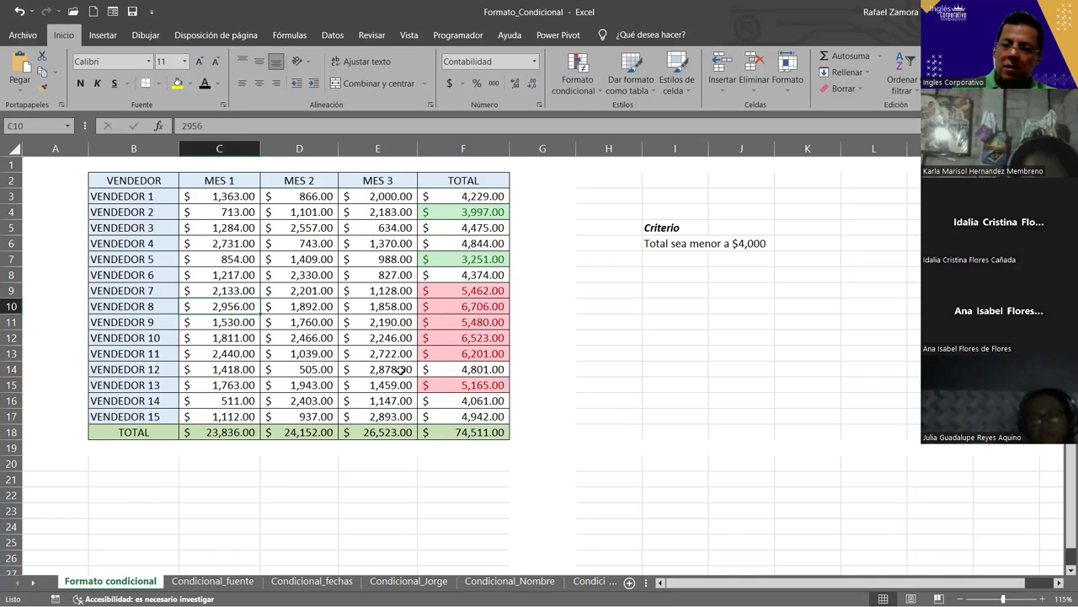
text(800)
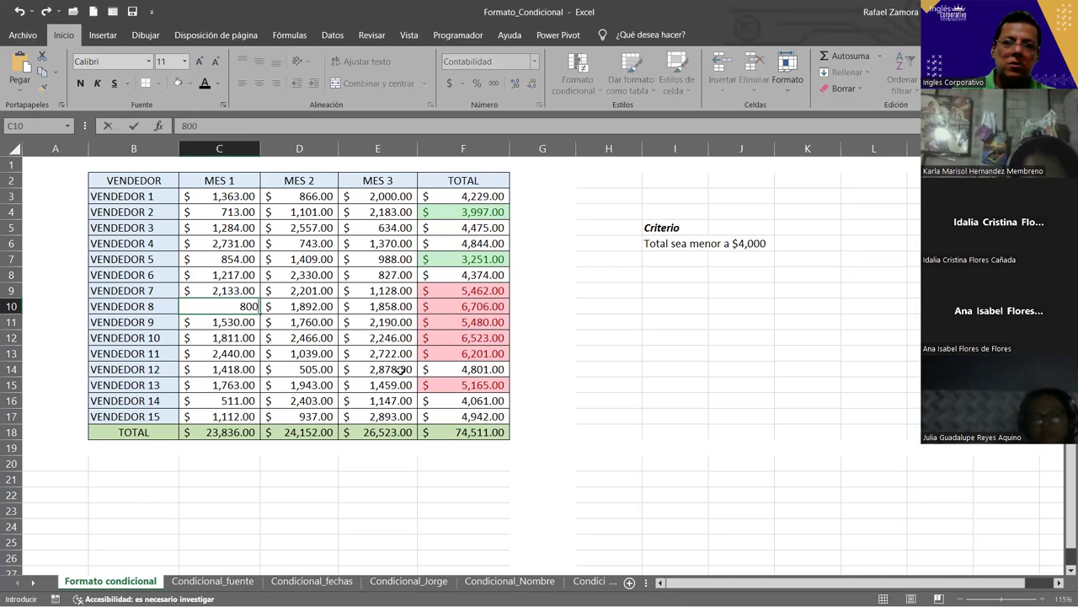
key(Return)
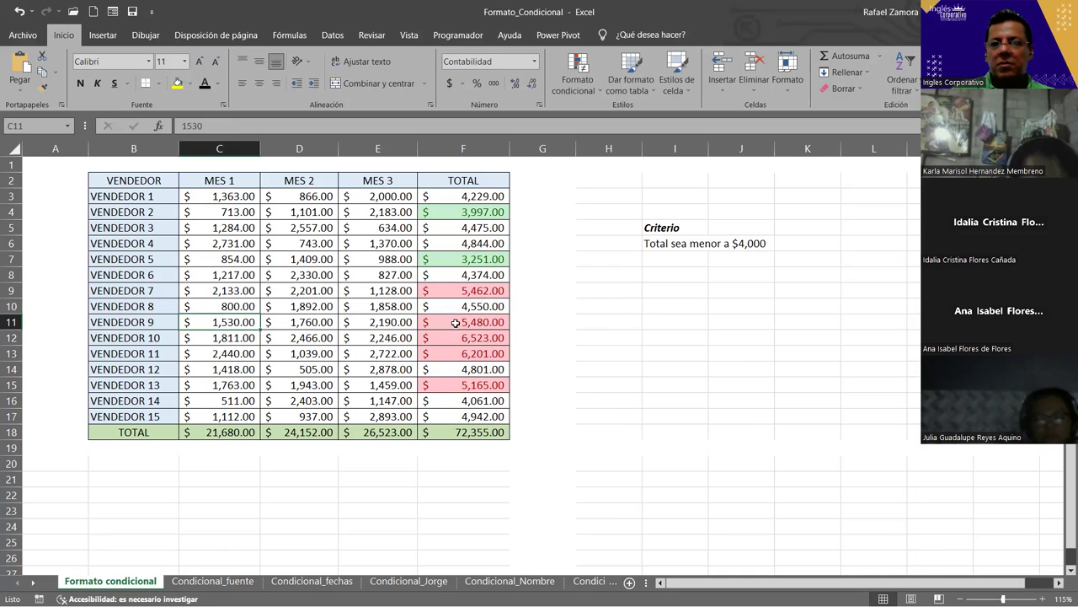
click(388, 303)
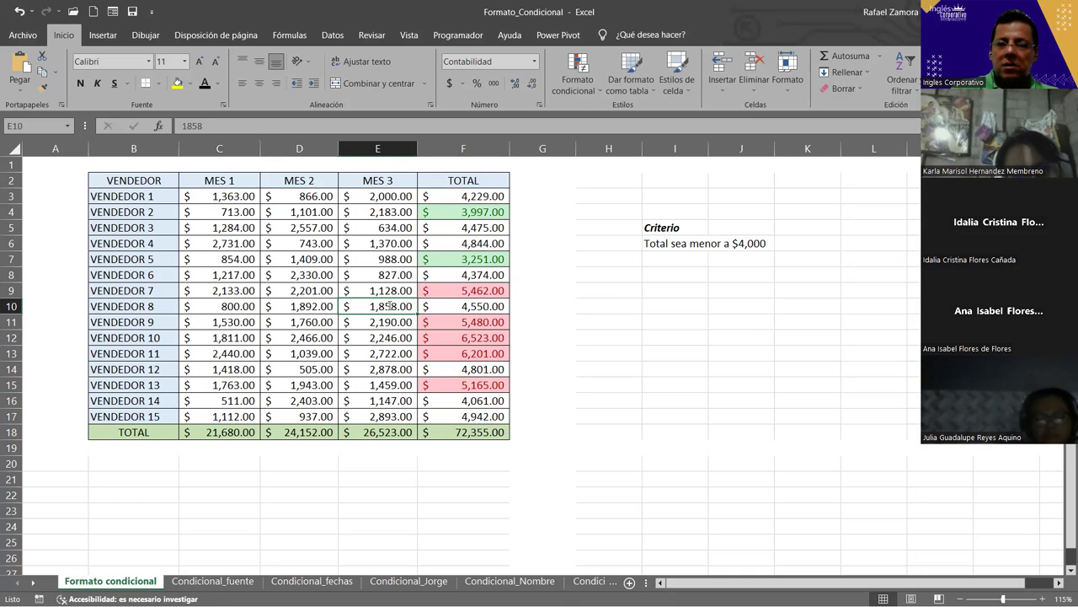
text(8000)
key(Return)
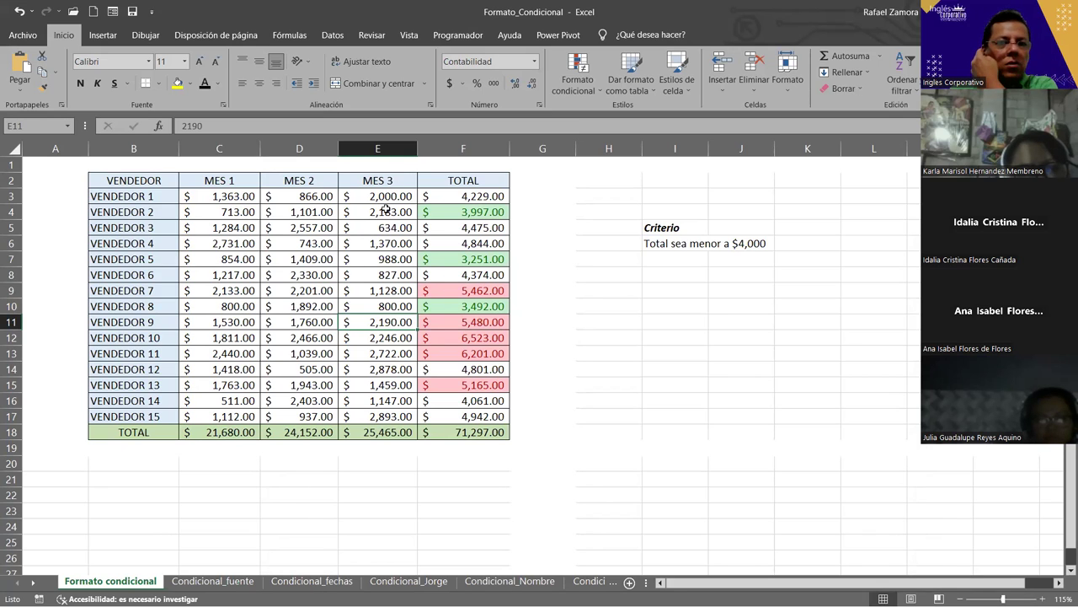
- Apply a top-10 rule with yellow fill and dark yellow text to MES 3 values E3:E17
drag(389, 197, 390, 411)
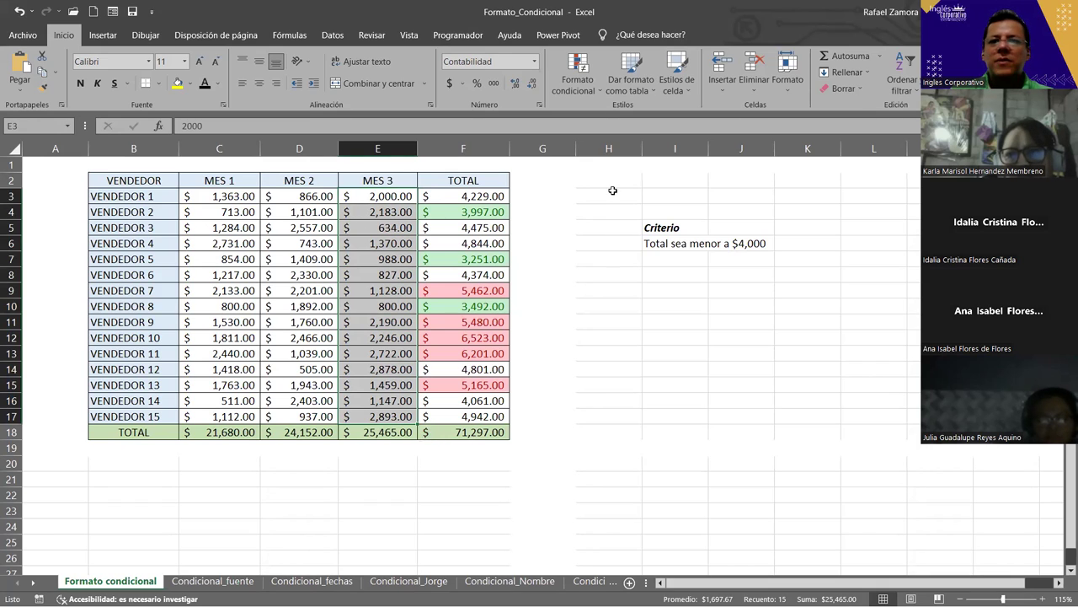
click(594, 94)
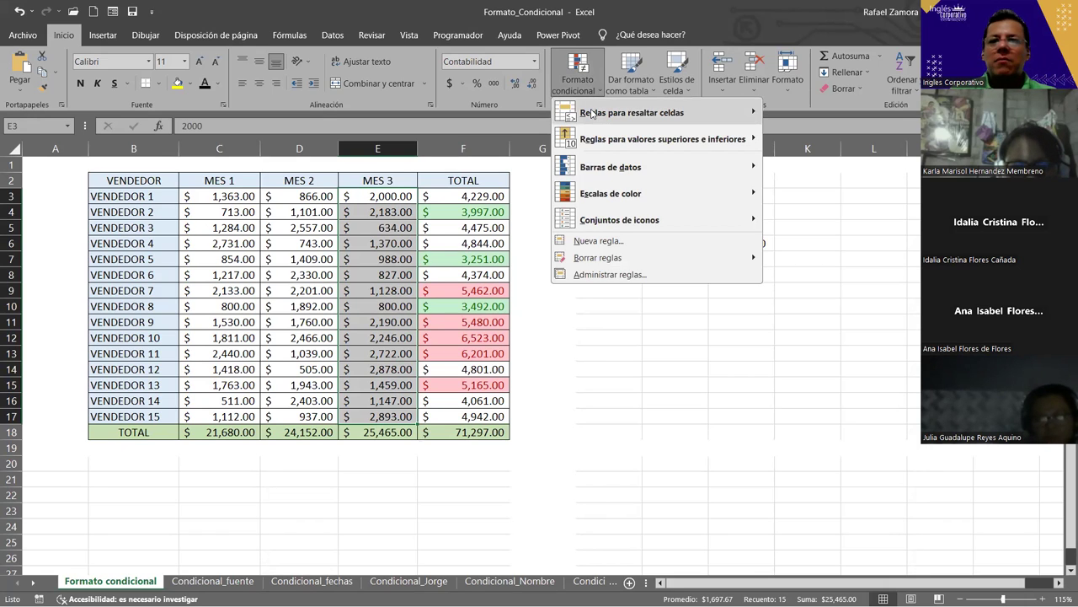
mouse_move(595, 148)
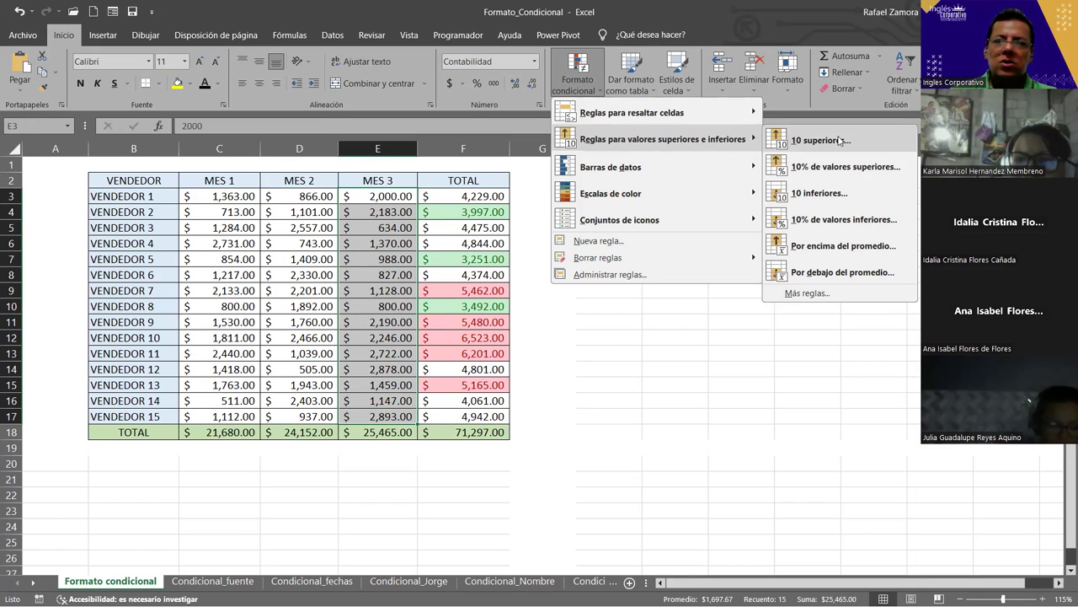
click(838, 140)
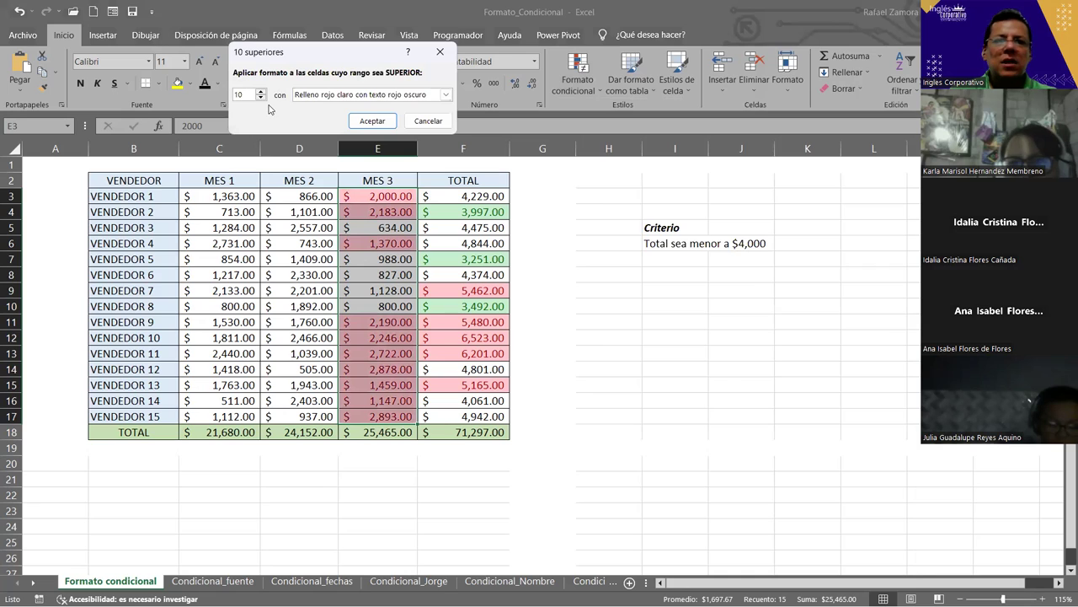
click(451, 97)
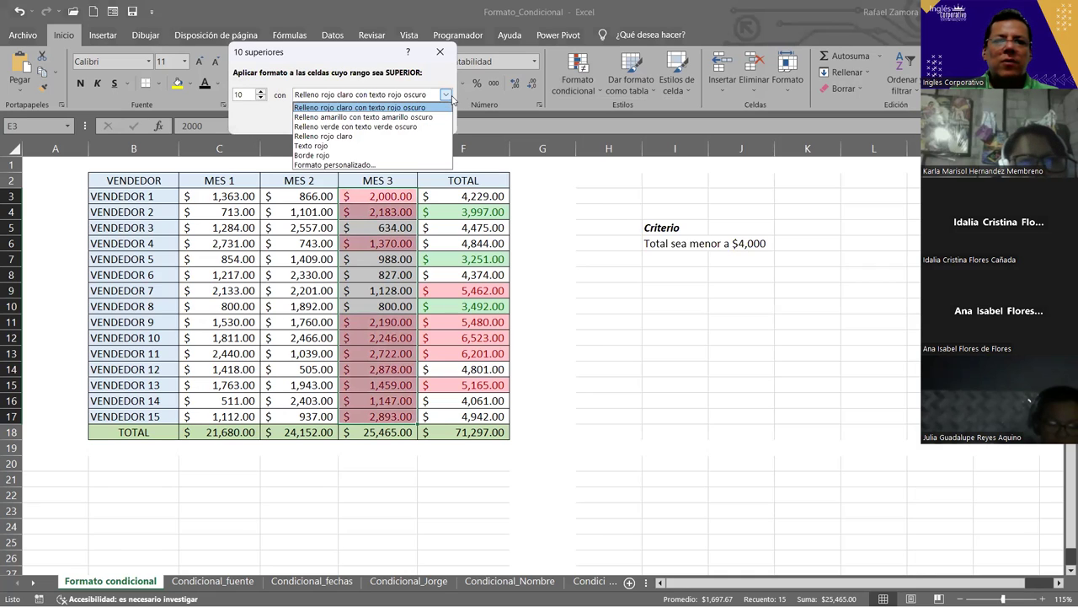
click(407, 117)
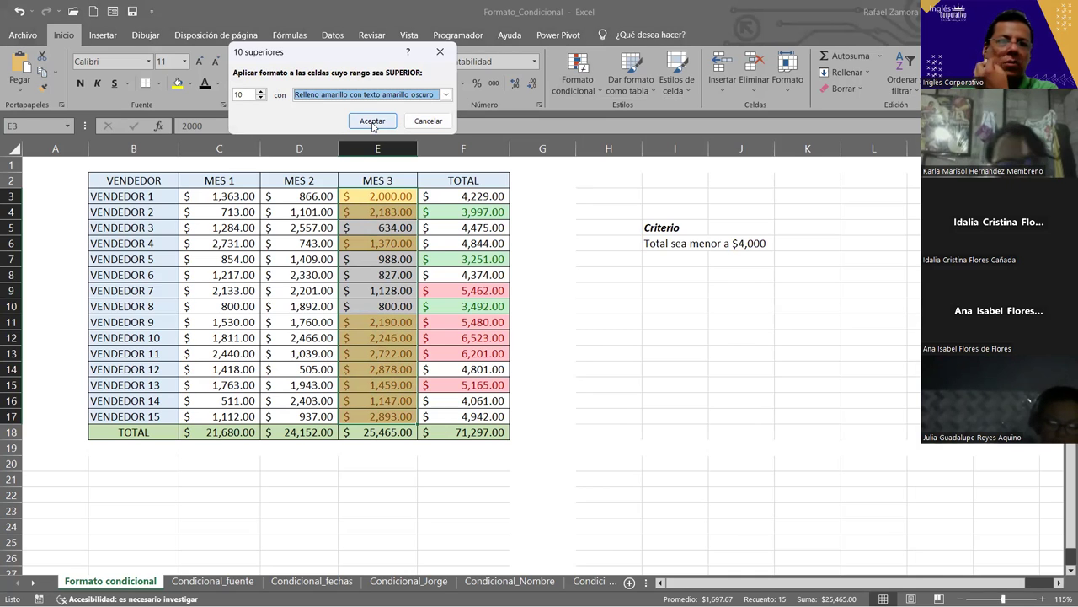
click(370, 120)
- Review the yellow MES 3 highlights by reselecting and deselecting the column
click(578, 297)
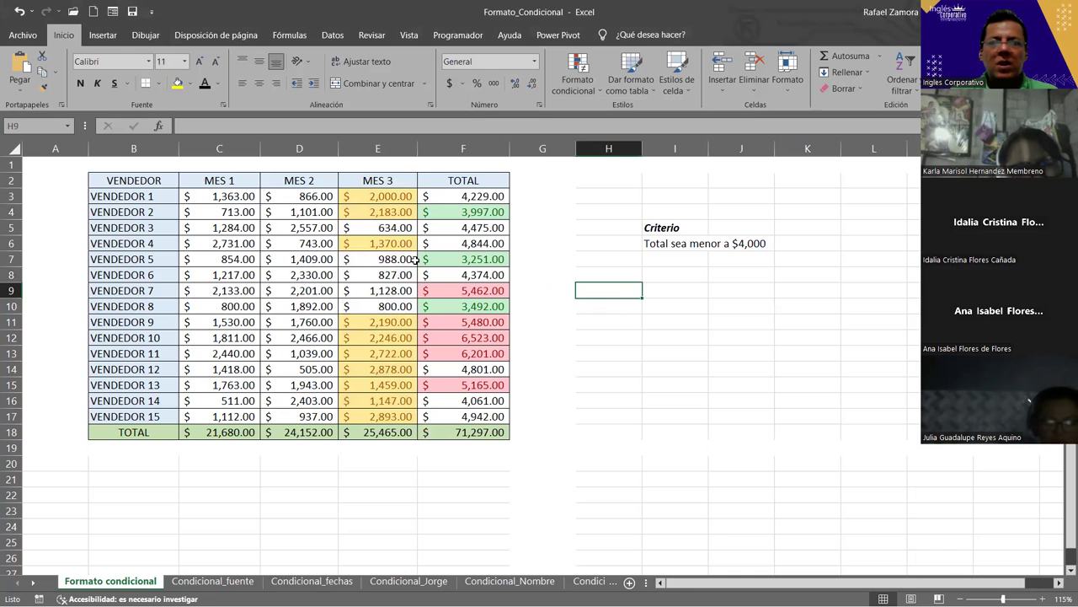
drag(398, 196, 379, 416)
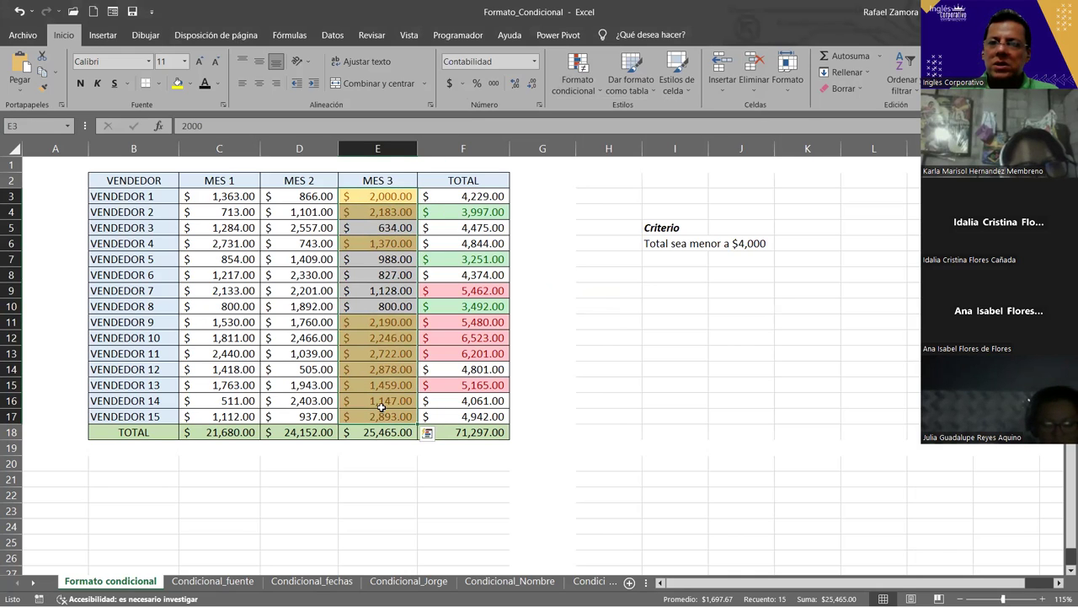
click(626, 335)
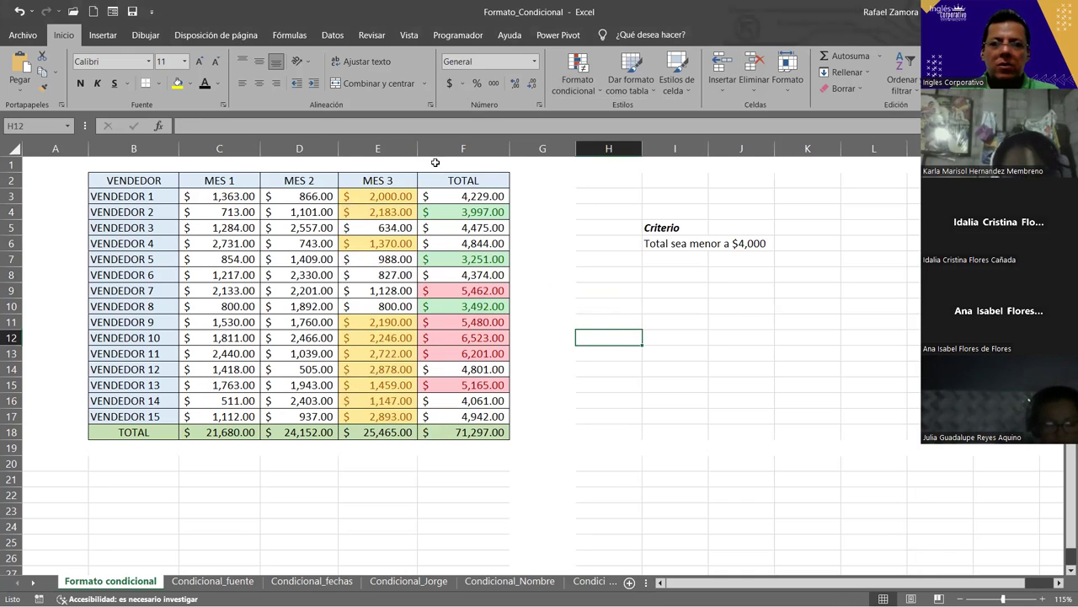
- Add a top-3 rule with light red fill and dark red text to MES 3 values
drag(408, 188, 391, 408)
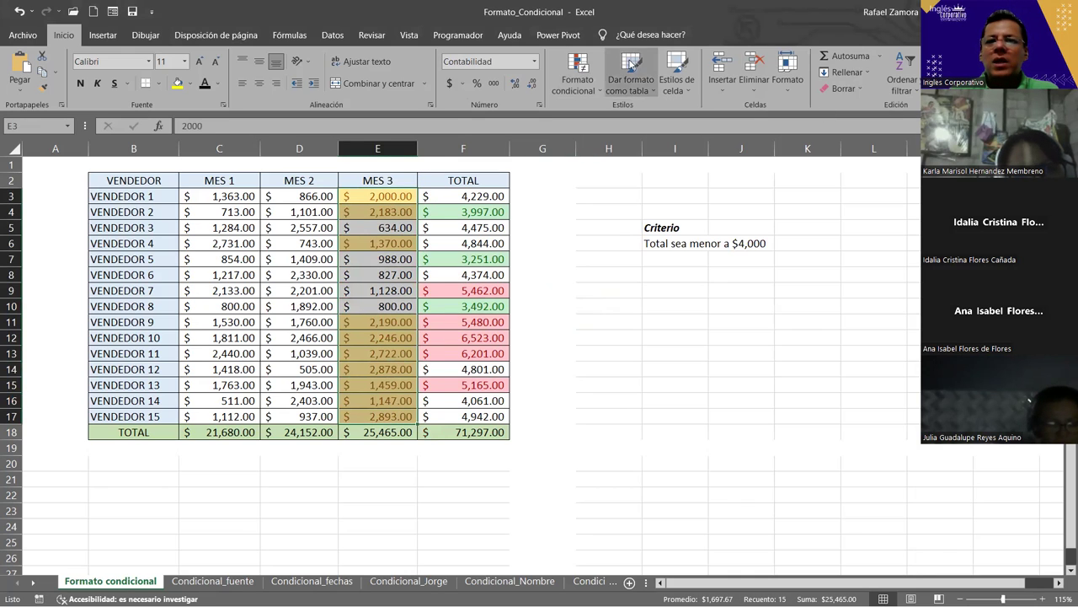
click(587, 90)
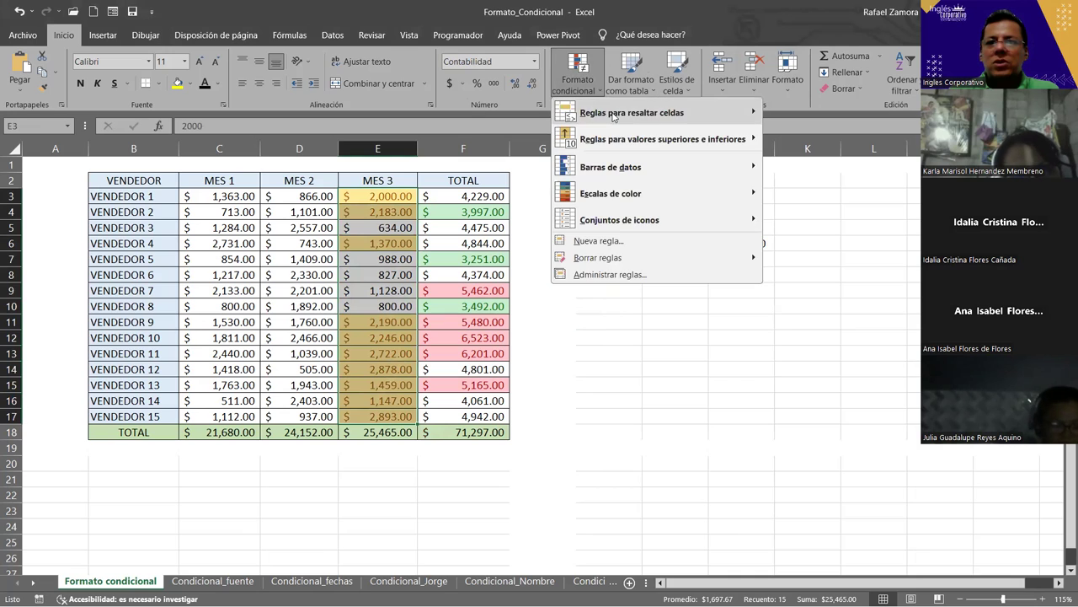
mouse_move(699, 143)
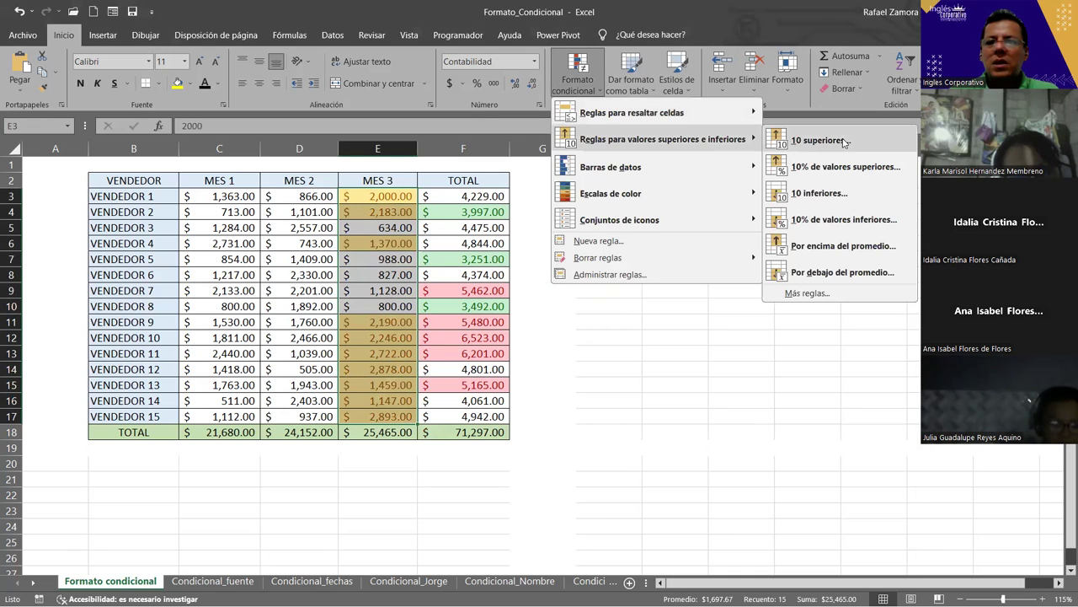
click(844, 142)
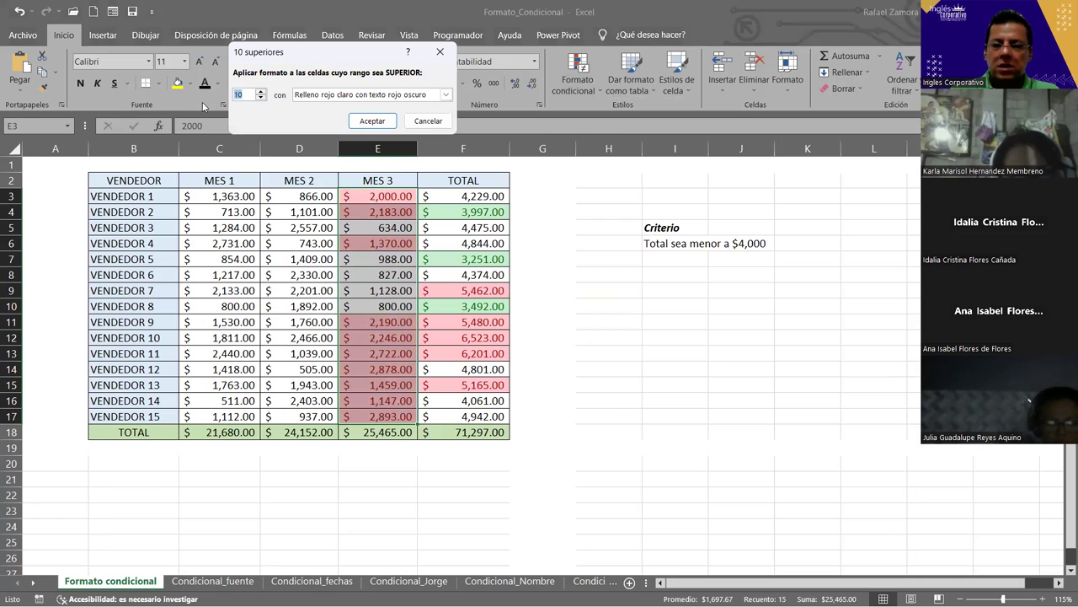
text(3)
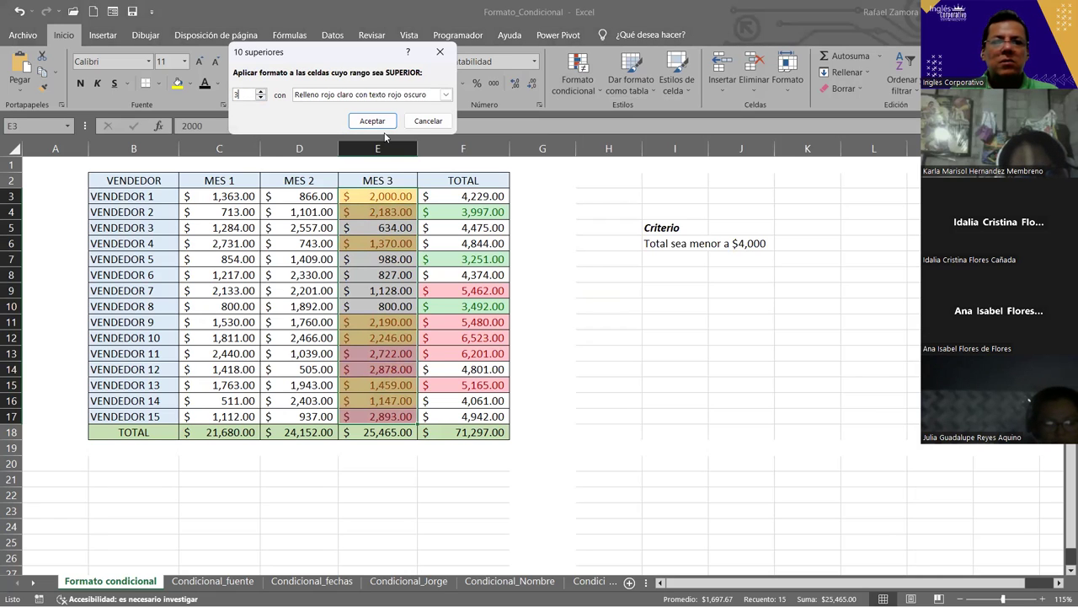
click(381, 125)
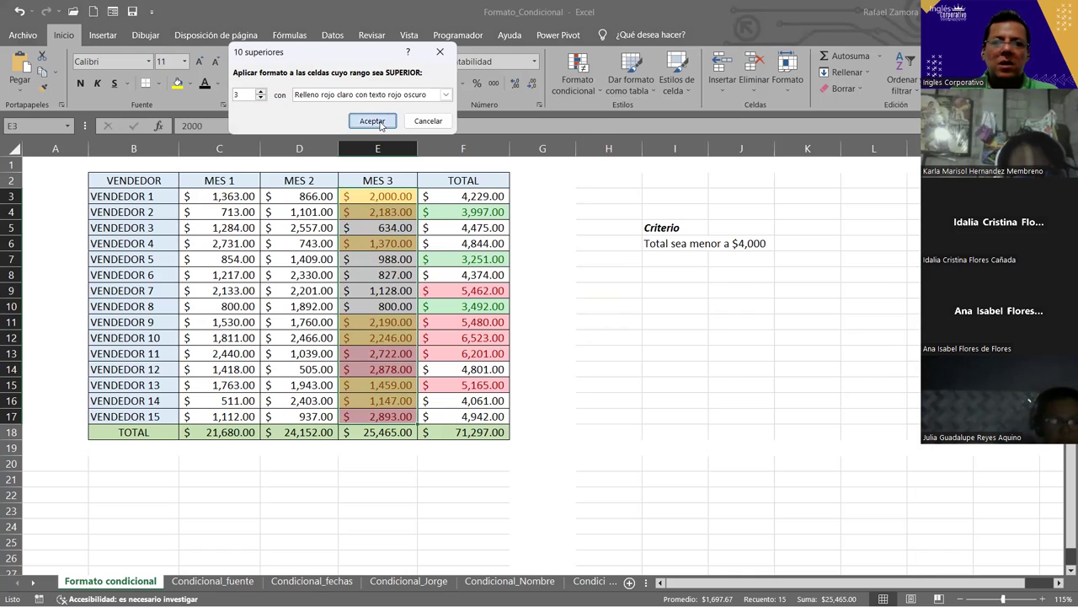
click(581, 335)
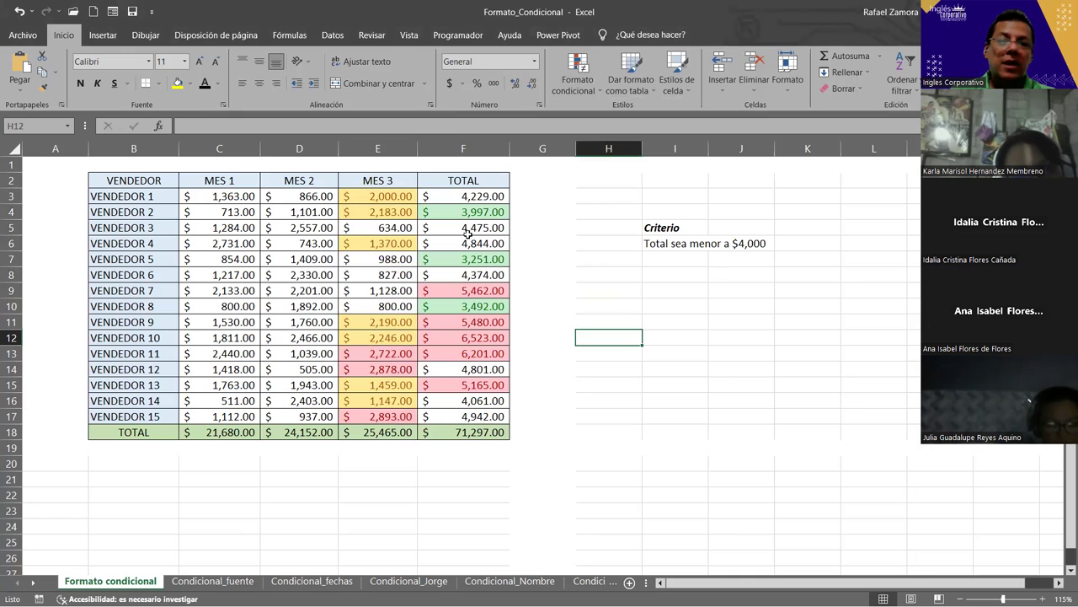
- Point out the TOTAL and MES 3 ranges, then undo the MES 3 highlighting rules
drag(473, 196, 477, 398)
drag(376, 183, 379, 400)
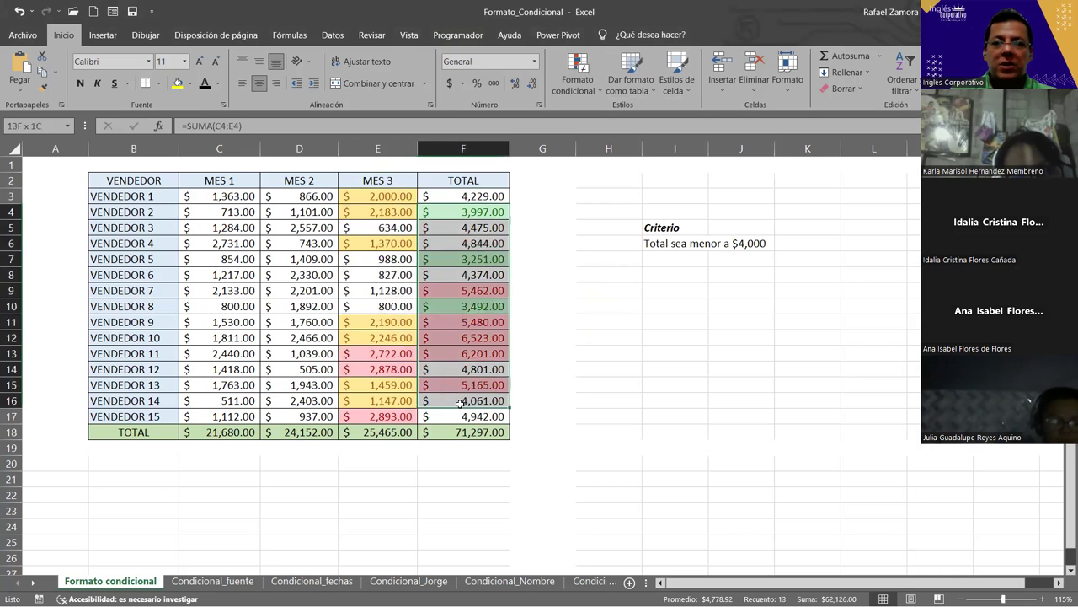
drag(387, 212, 394, 341)
drag(462, 197, 472, 417)
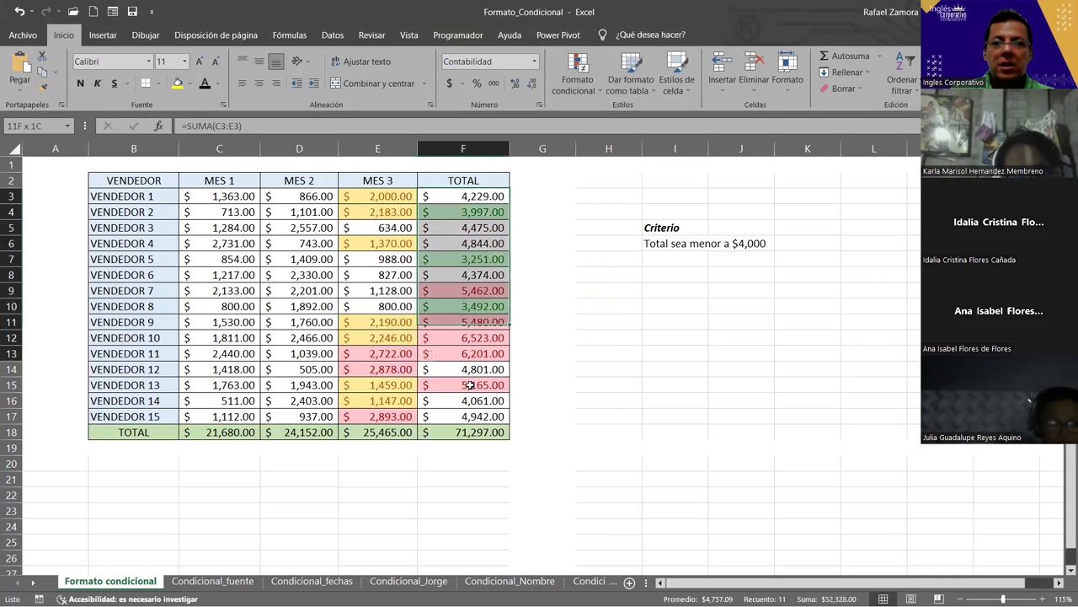
click(581, 366)
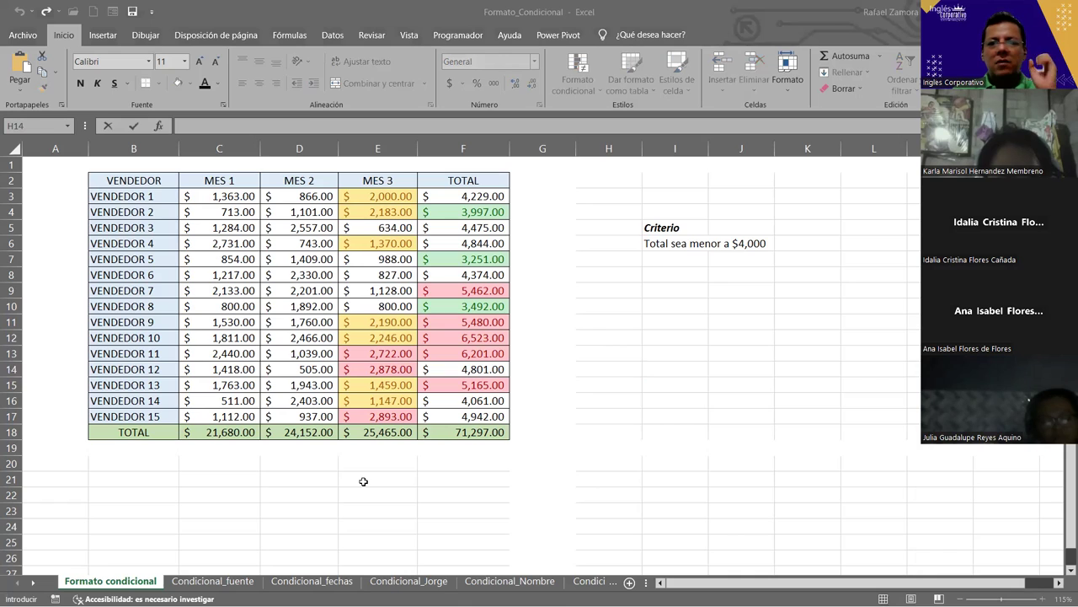
click(548, 271)
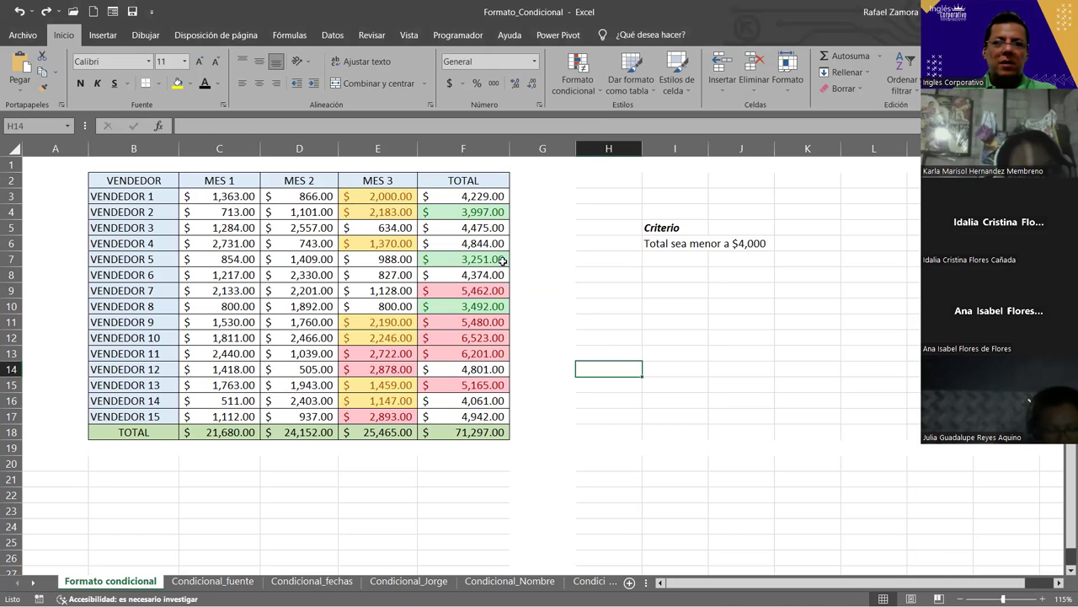
key(ctrl+z)
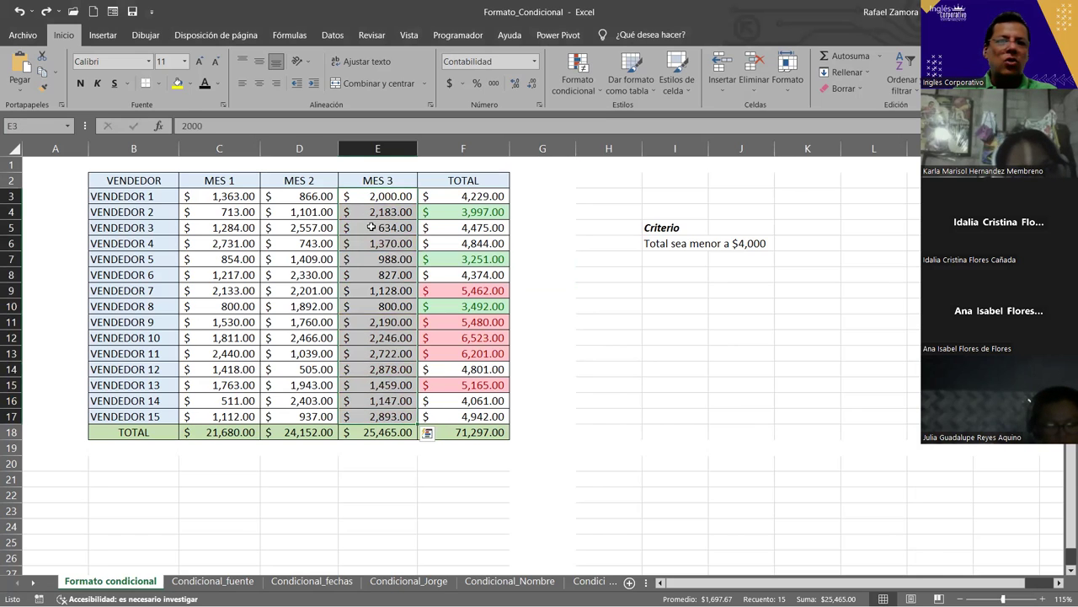
- Highlight the top 5 MES 3 values in E3:E17 with yellow fill and dark yellow text
click(370, 224)
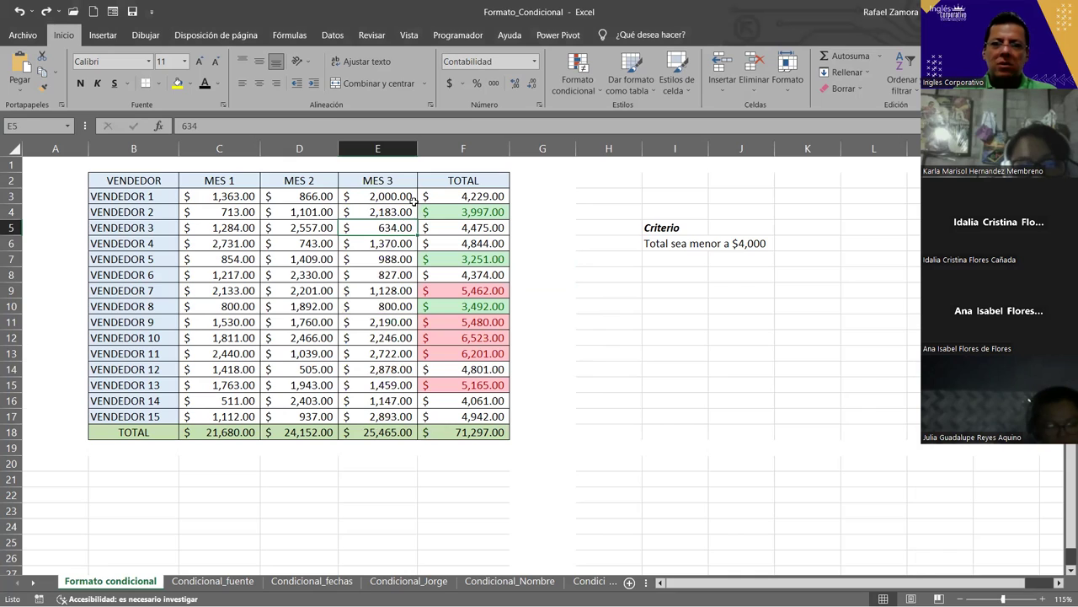
drag(406, 194, 403, 415)
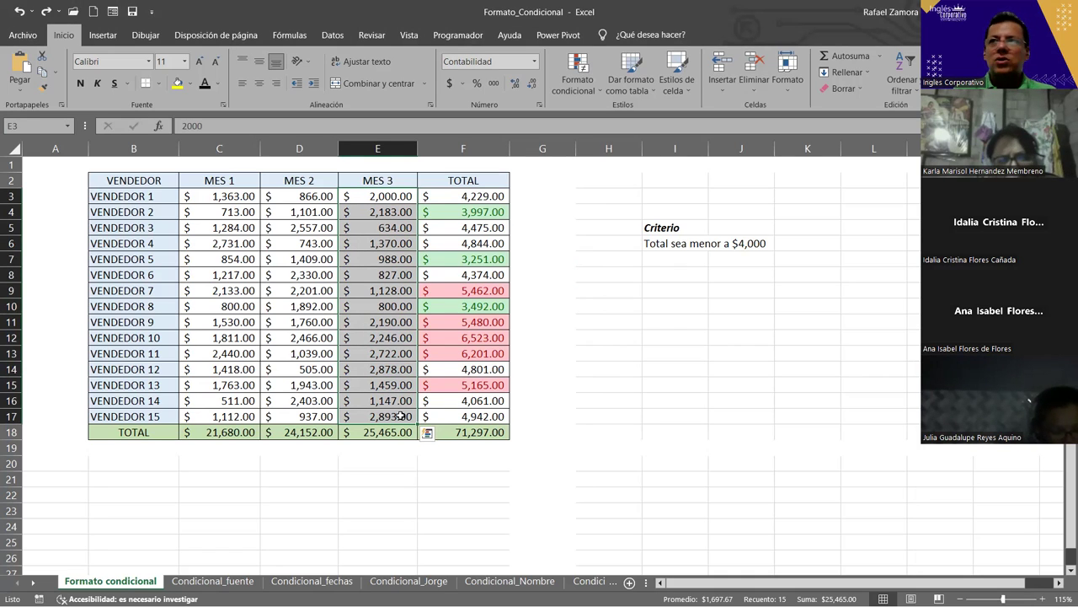
click(577, 90)
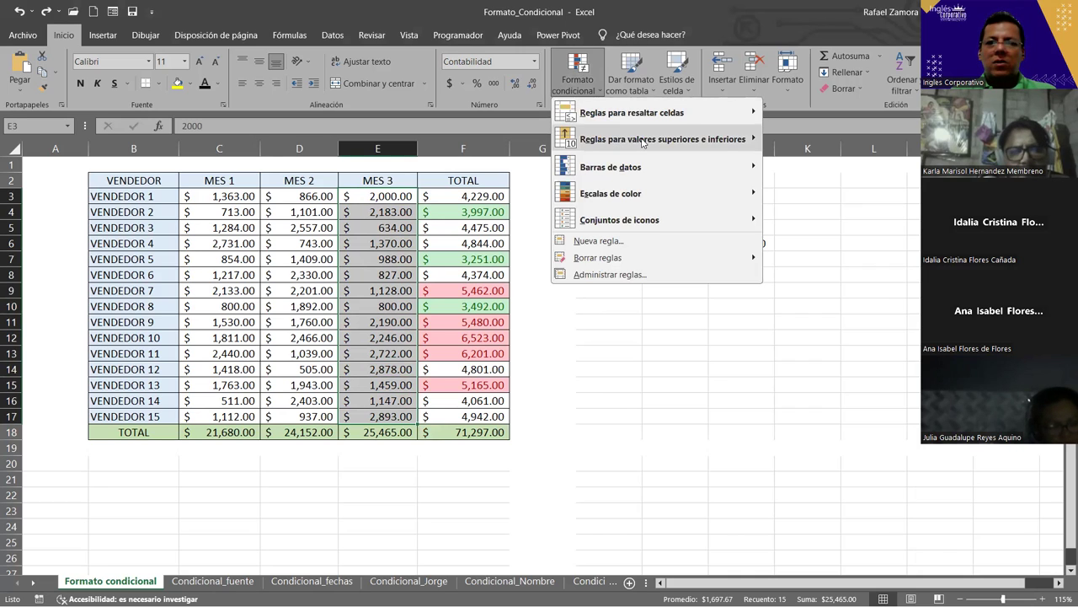
mouse_move(684, 136)
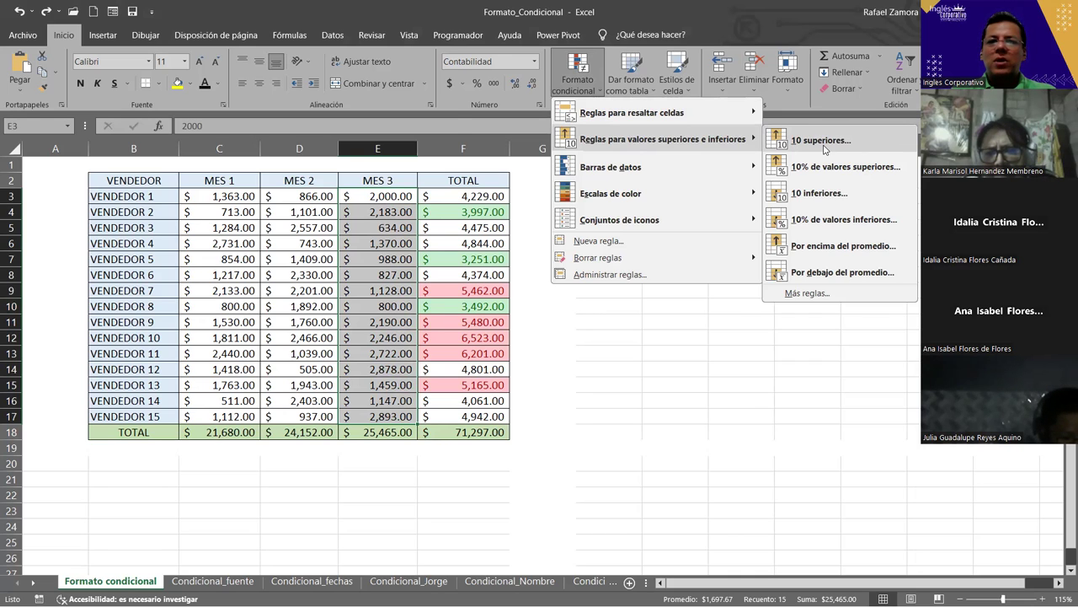
click(822, 141)
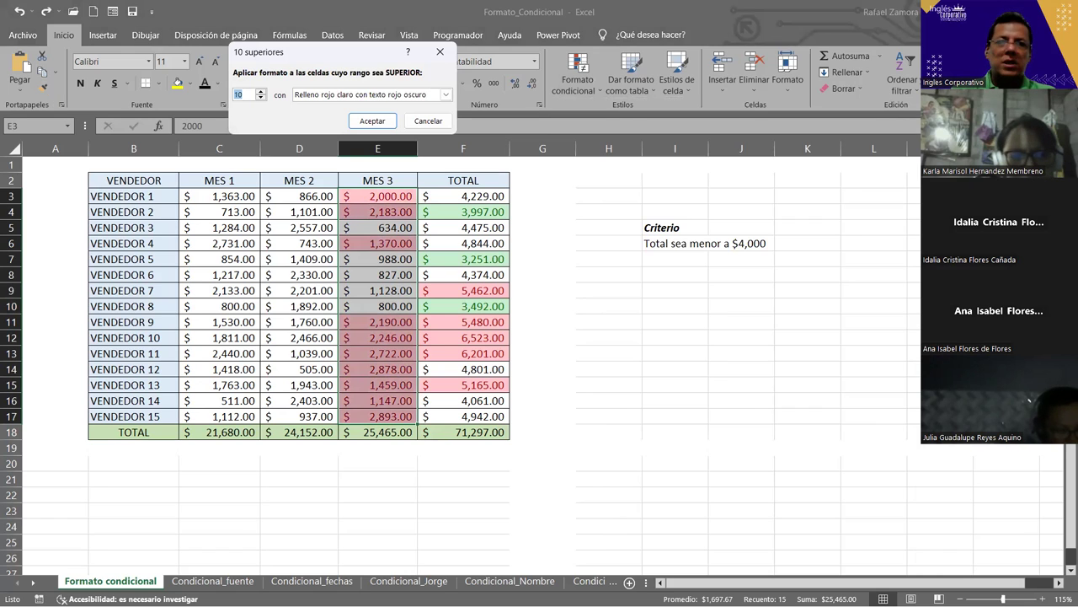
text(5)
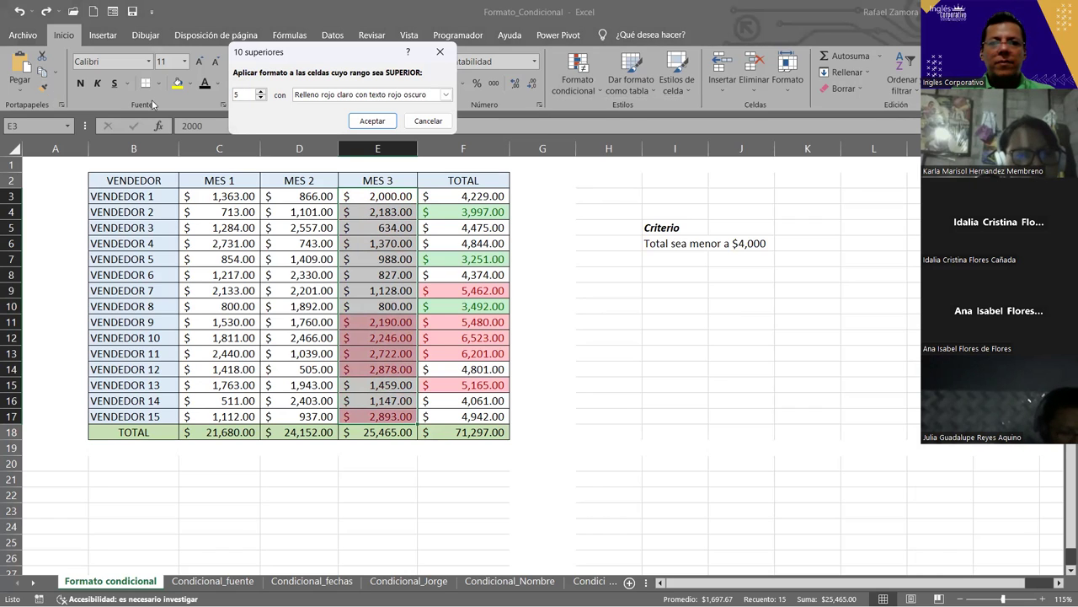
click(446, 95)
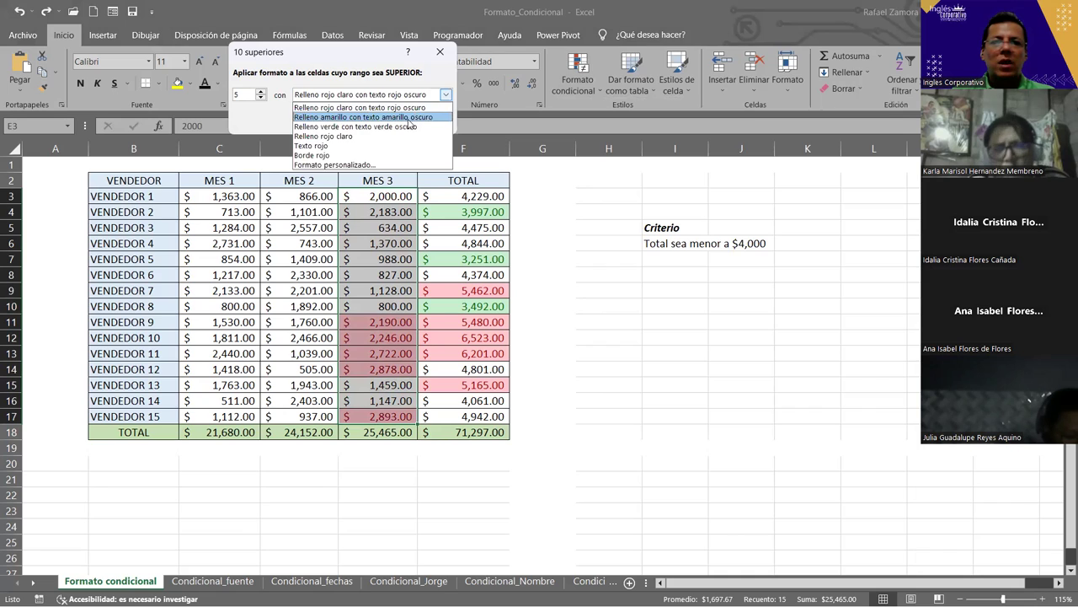
click(371, 117)
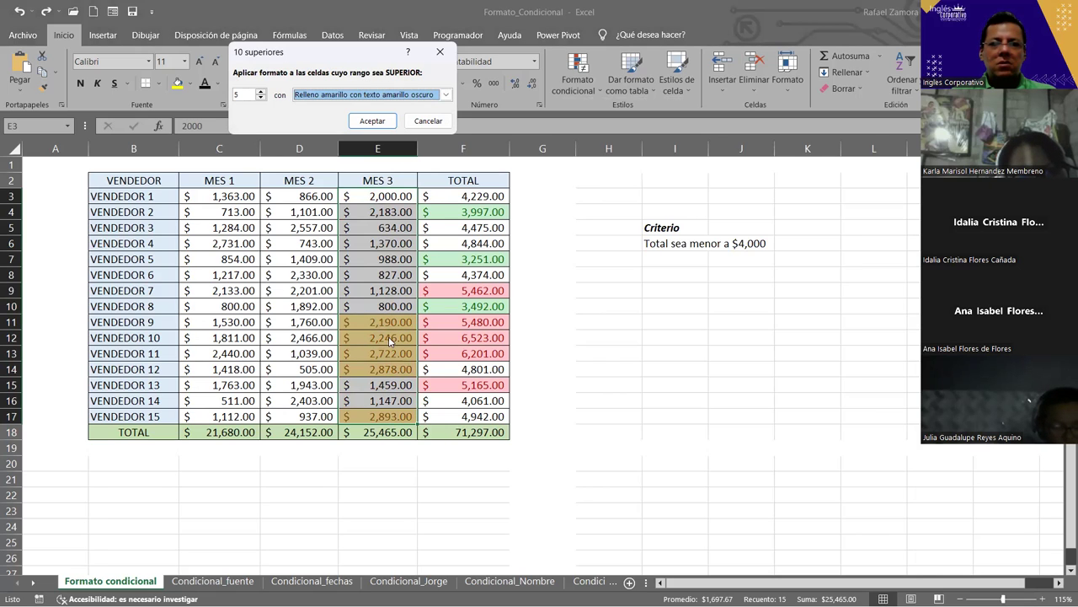
click(374, 123)
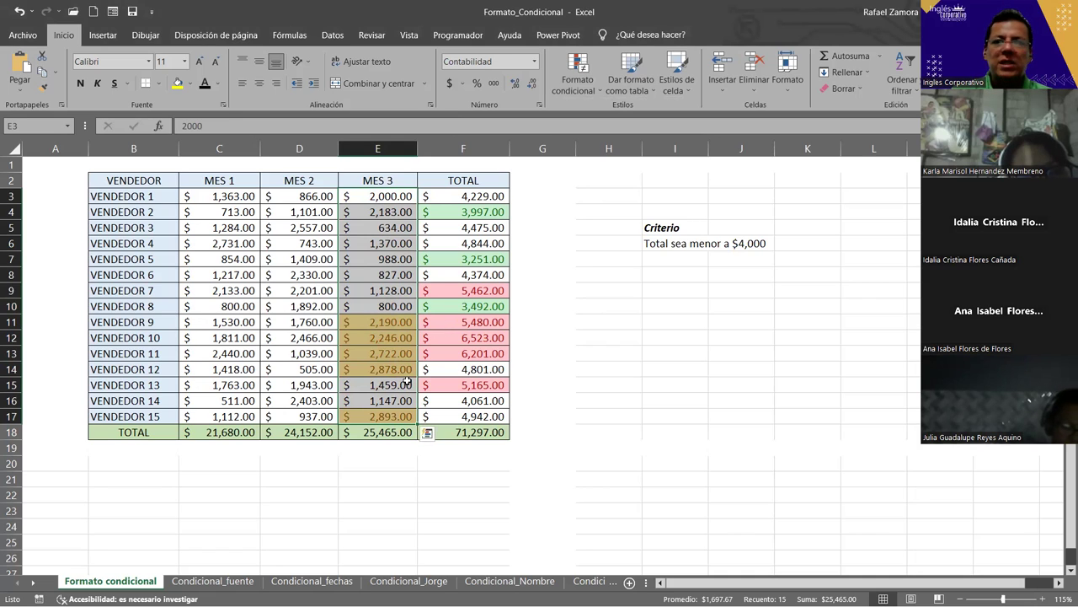
click(587, 97)
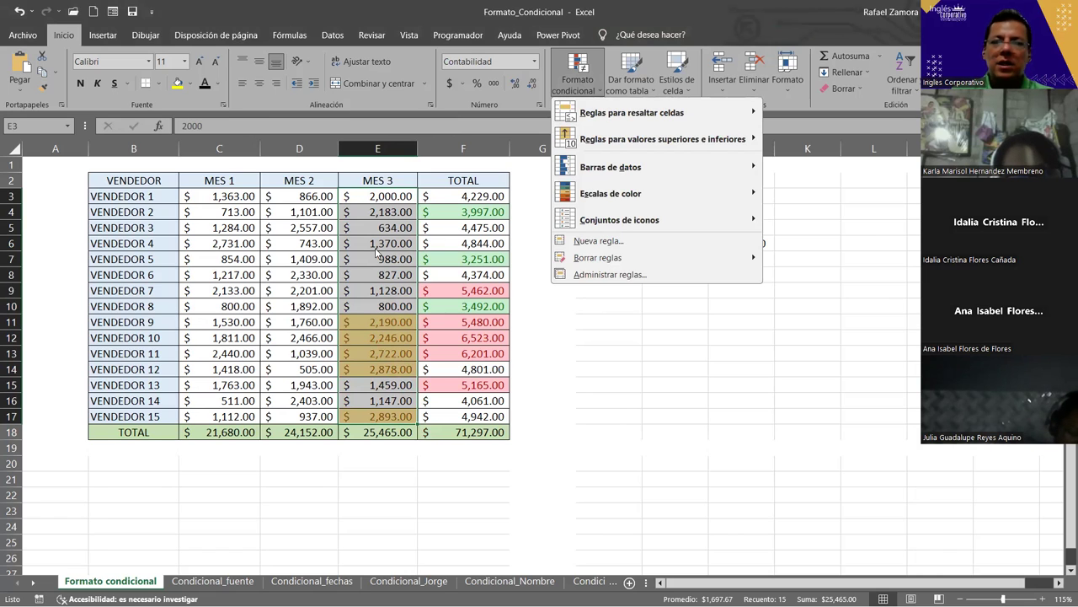
key(Escape)
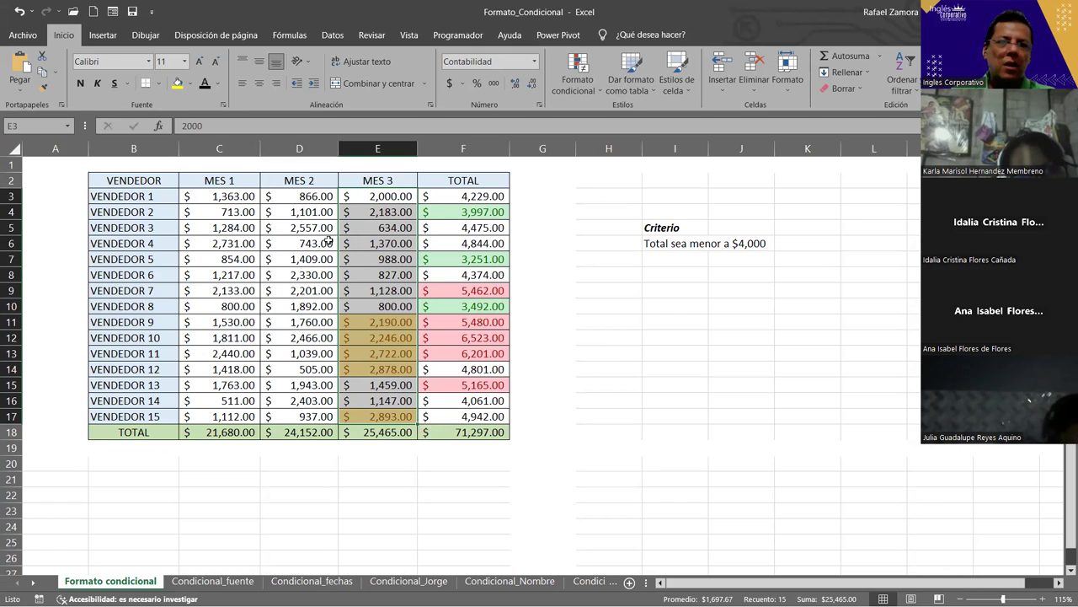
- Select MES 2 values D3:D17 and bring up the Barras de datos options
click(313, 195)
drag(314, 196, 325, 408)
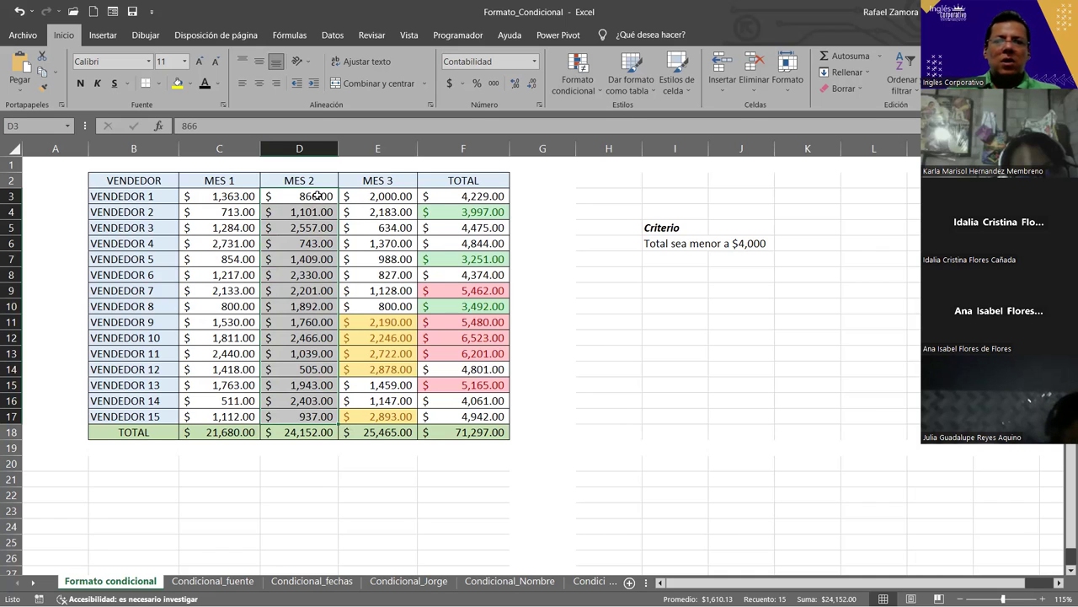
click(588, 95)
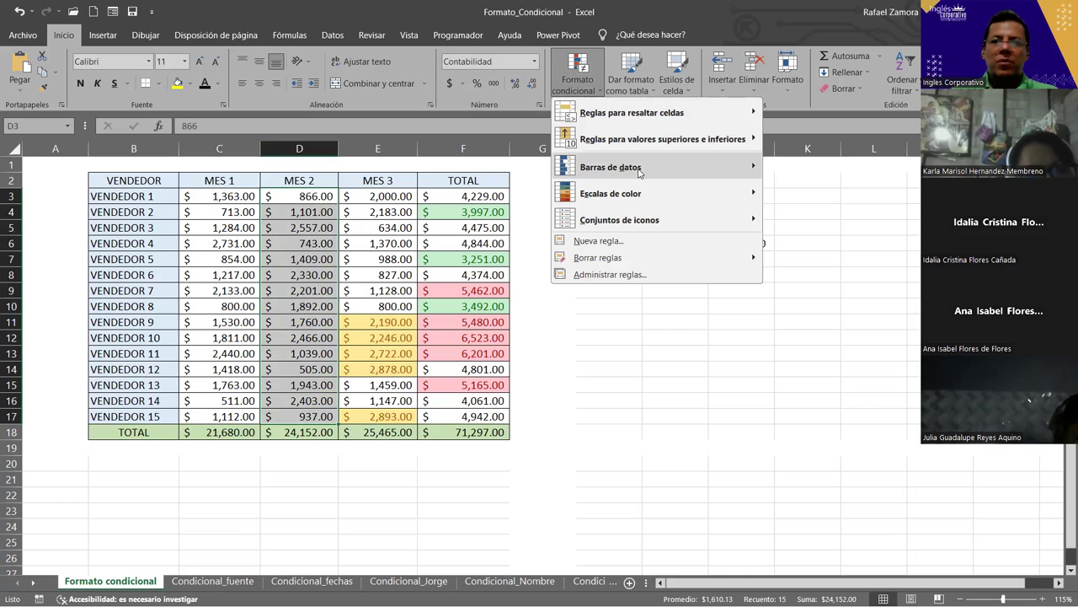
mouse_move(639, 172)
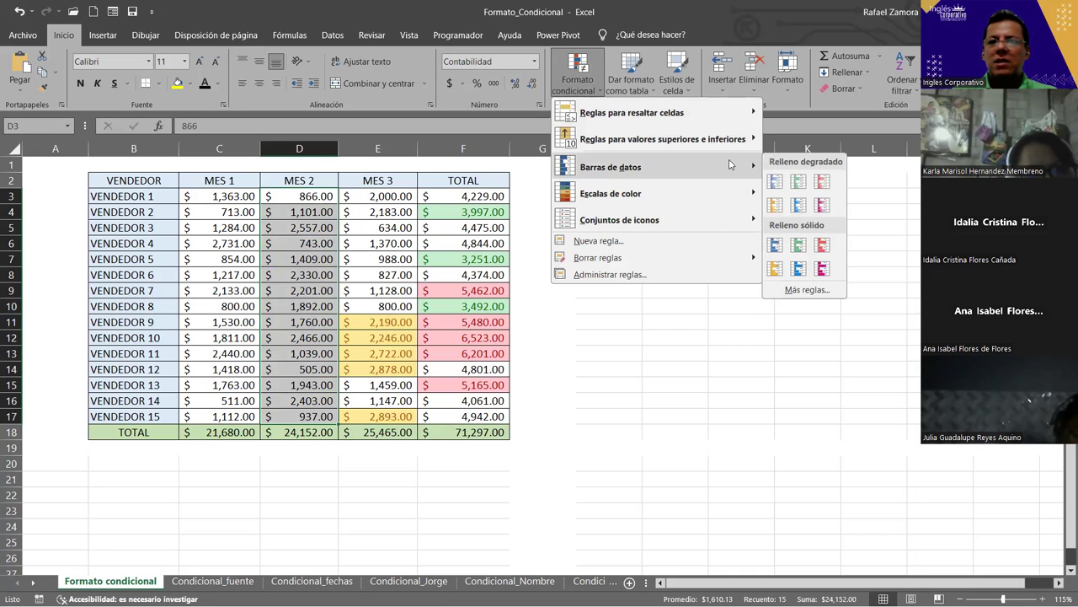
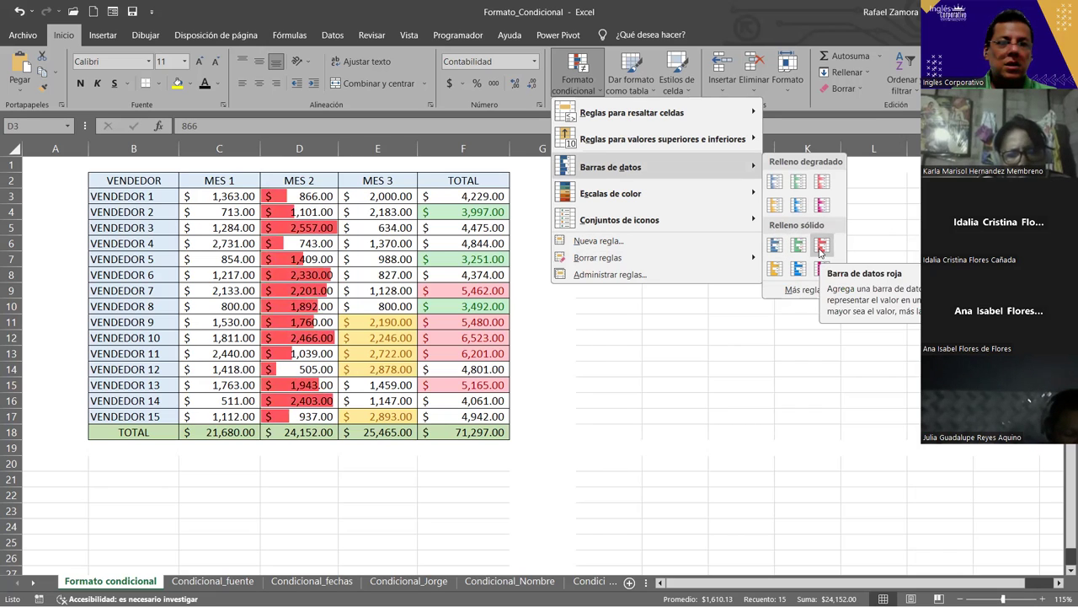
- Add solid red data bars (Barra de datos roja) to the MES 2 values D3:D17
click(308, 261)
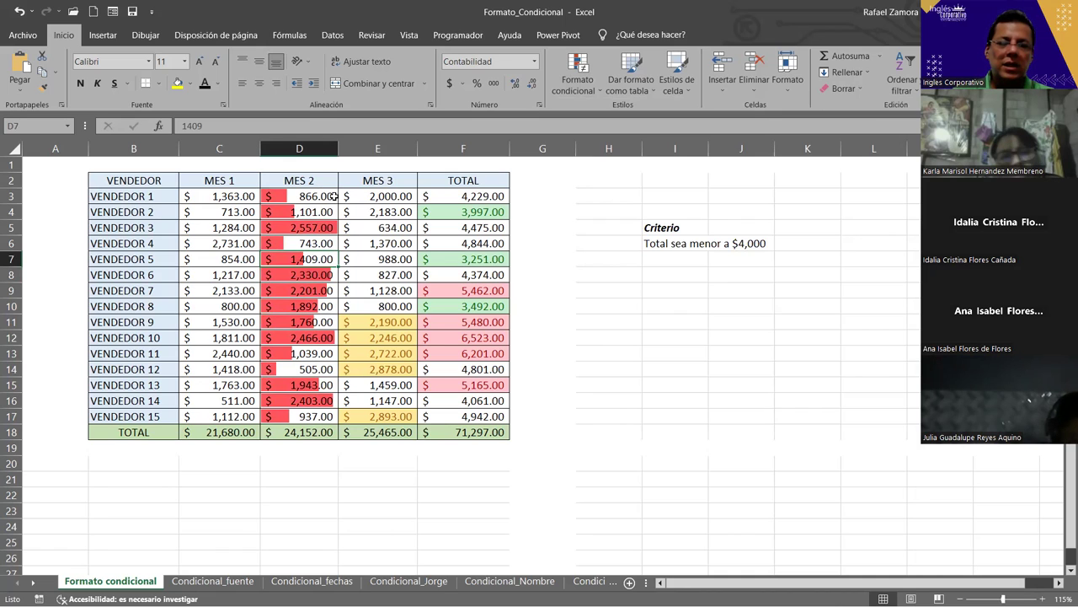
click(299, 223)
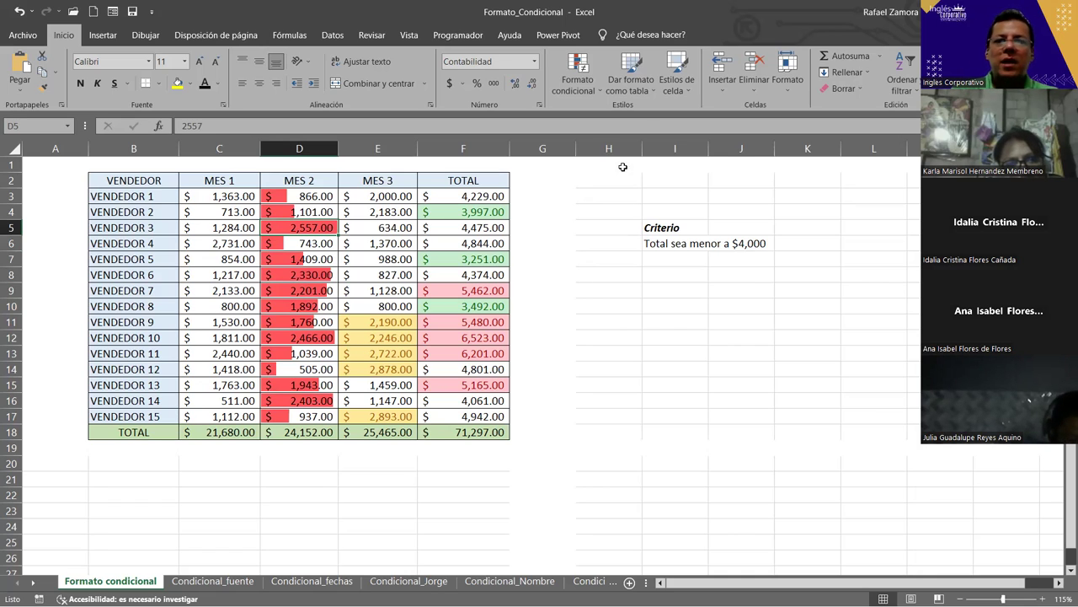
click(580, 80)
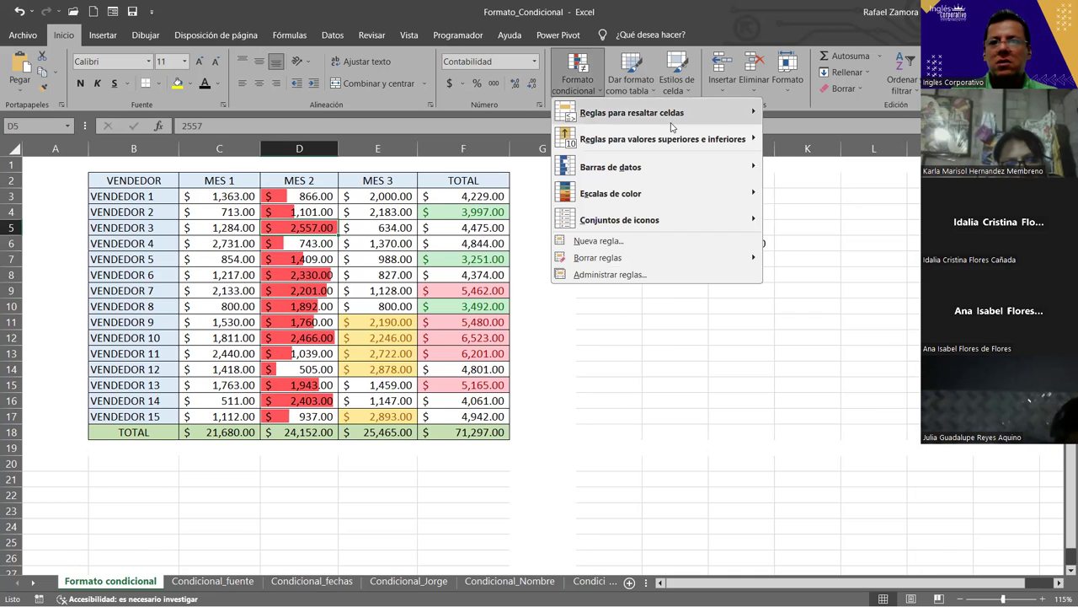
mouse_move(700, 119)
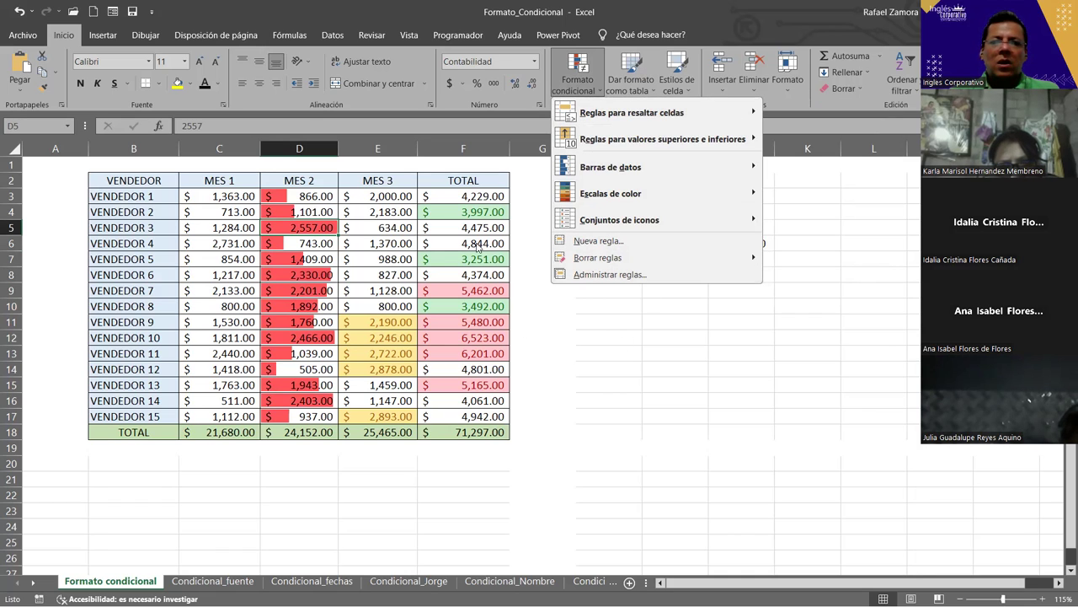
click(729, 345)
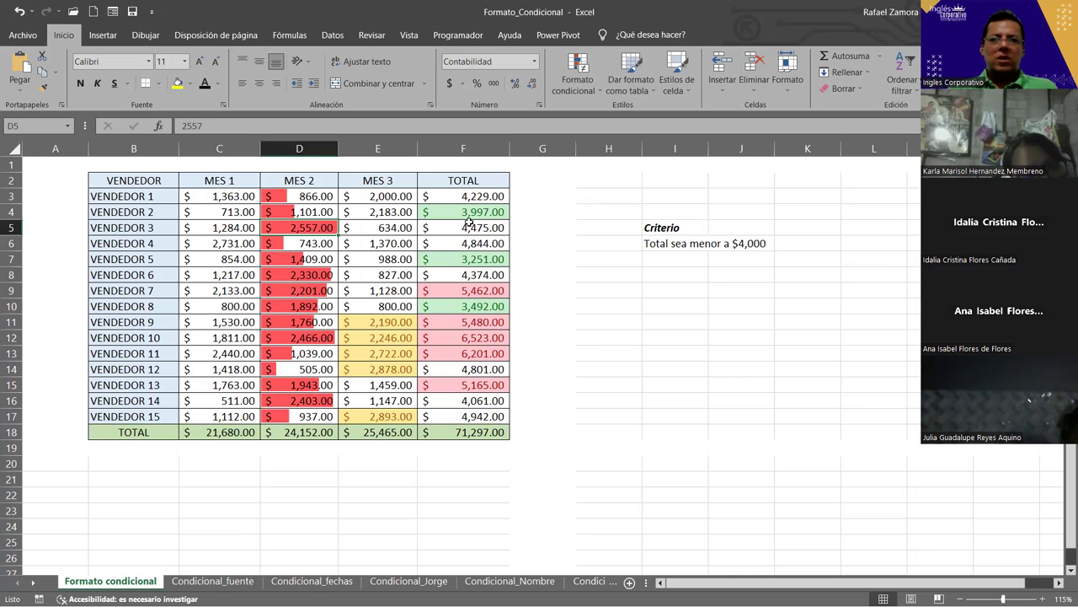
- Select the MES 3 and MES 2 value ranges to point out the data being formatted
drag(469, 224, 464, 417)
drag(380, 243, 379, 353)
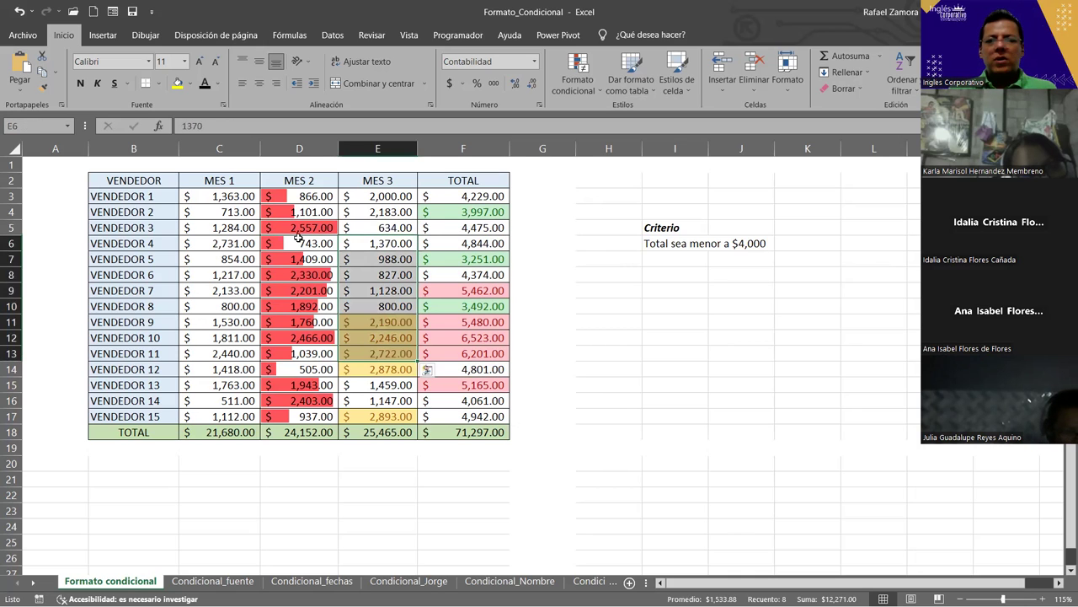
drag(299, 238, 301, 324)
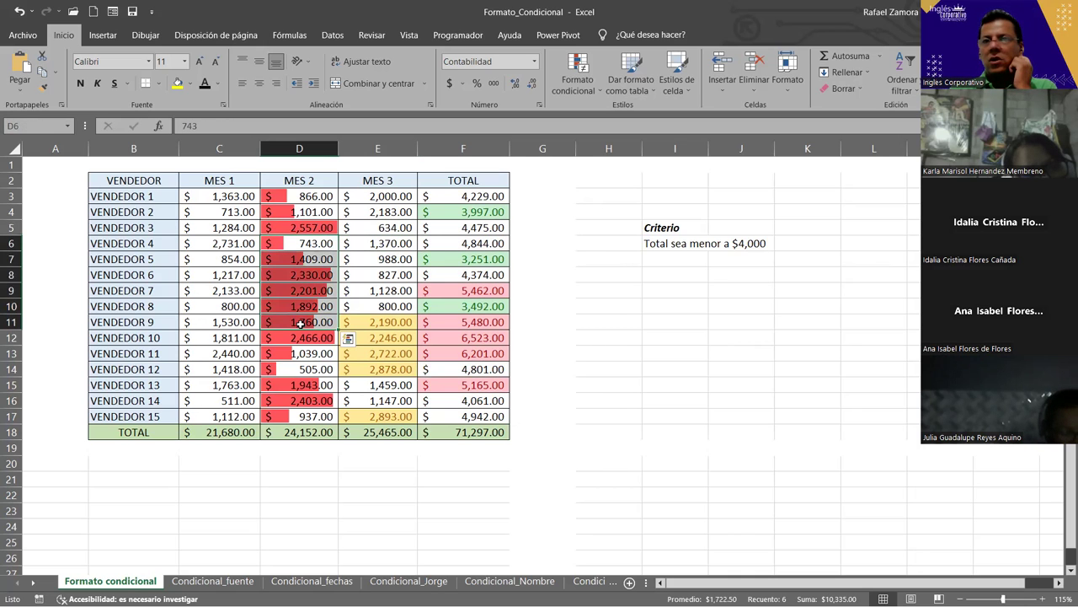
click(589, 315)
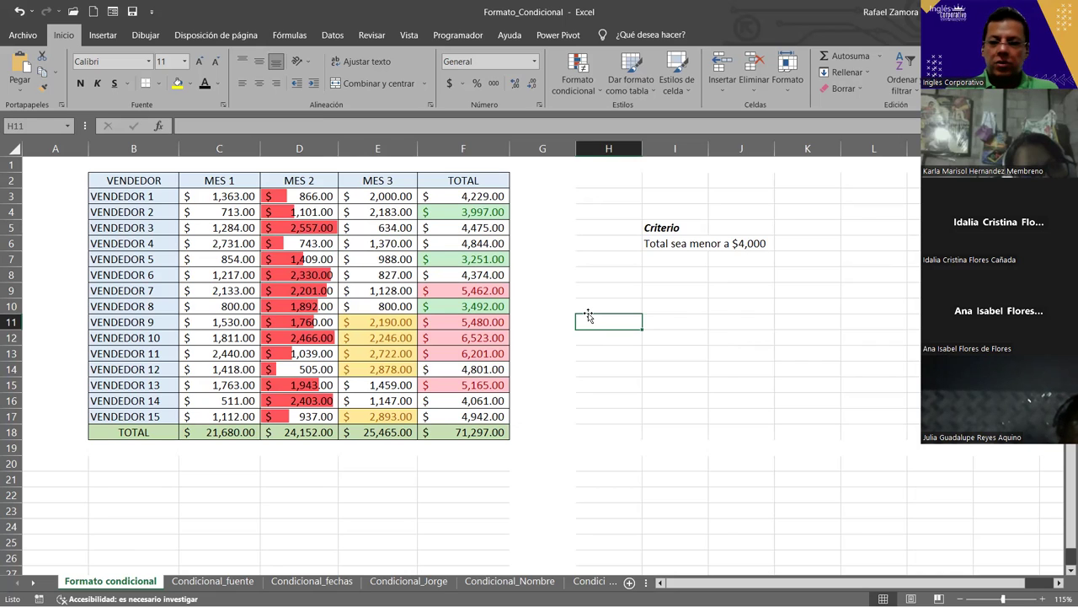
key(Return)
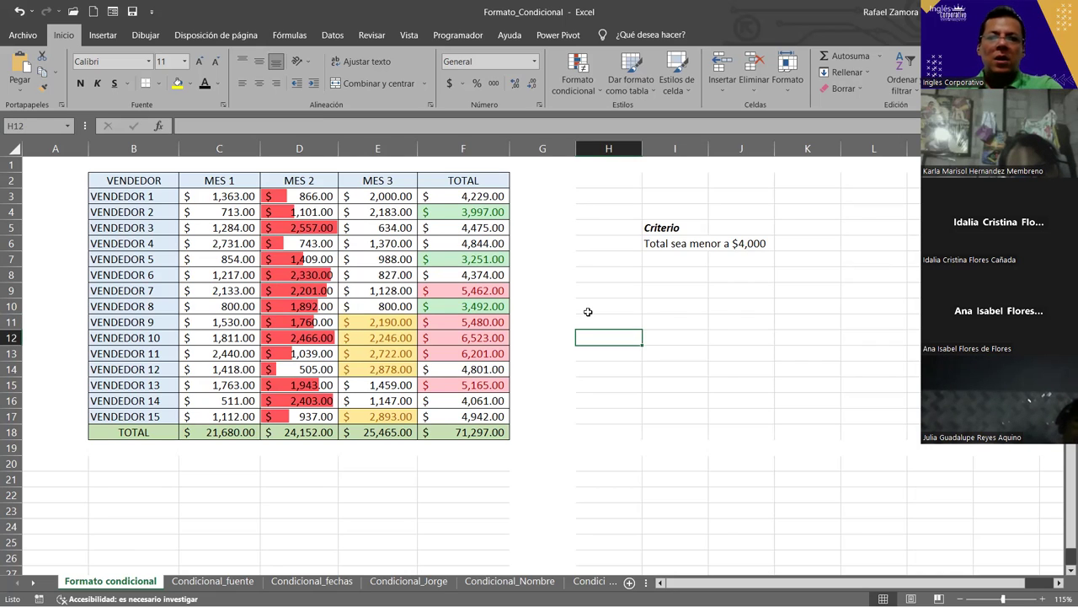
click(727, 332)
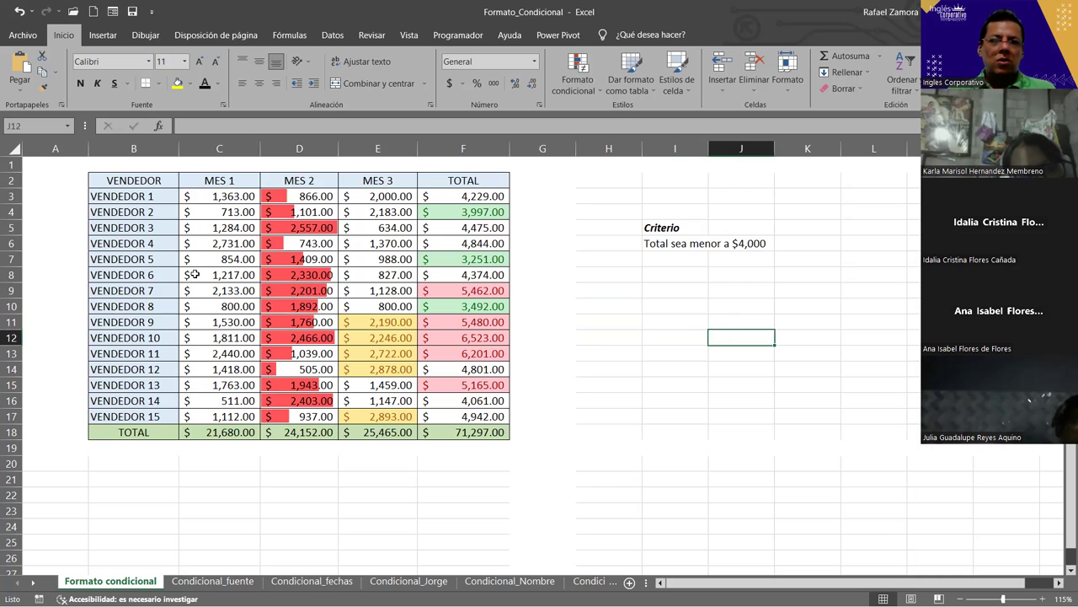
- Highlight the D4:F17, MES 3 and TOTAL ranges, then bring up the Formato condicional menu
drag(299, 212, 463, 416)
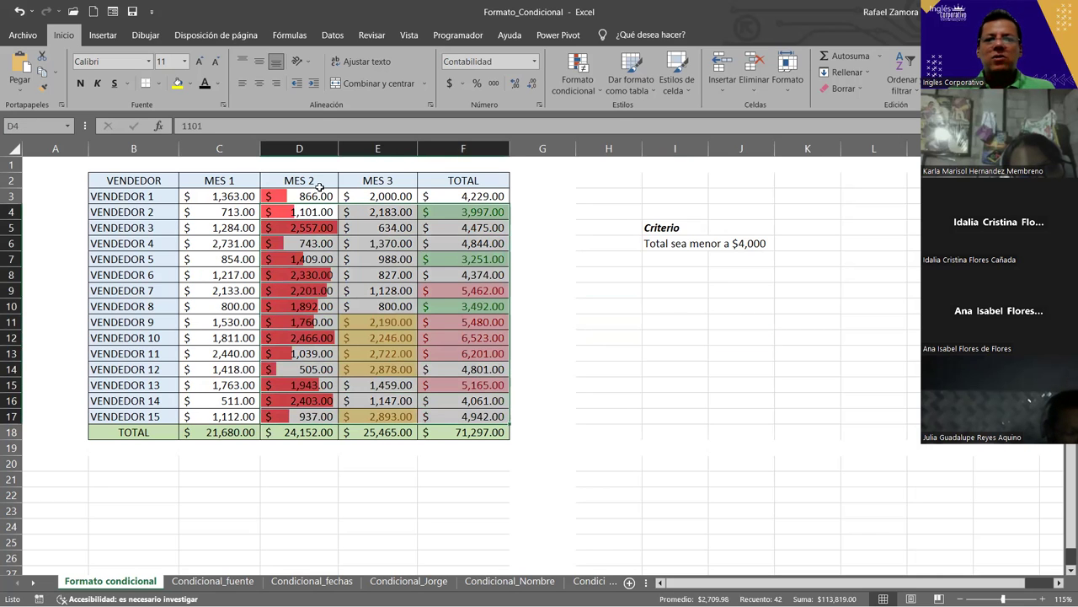
drag(306, 198, 309, 400)
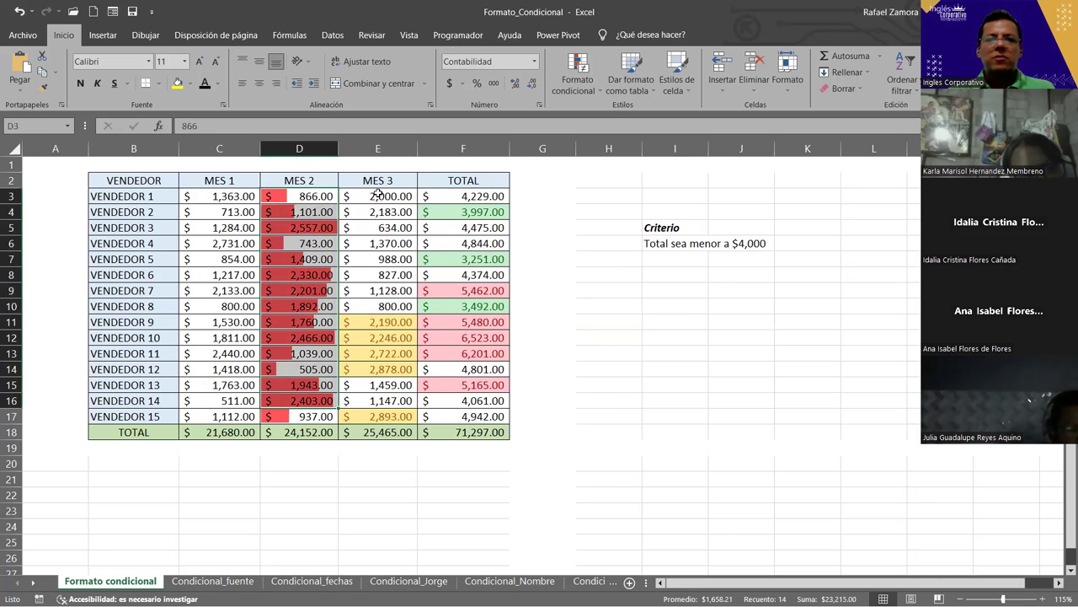
drag(377, 197, 385, 420)
drag(468, 213, 546, 431)
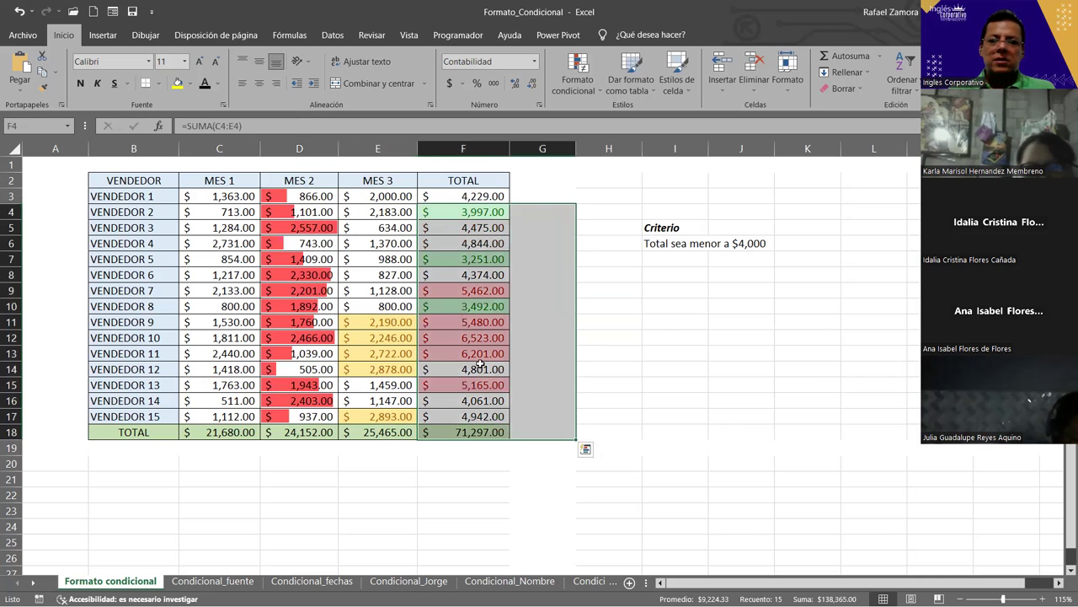
click(716, 349)
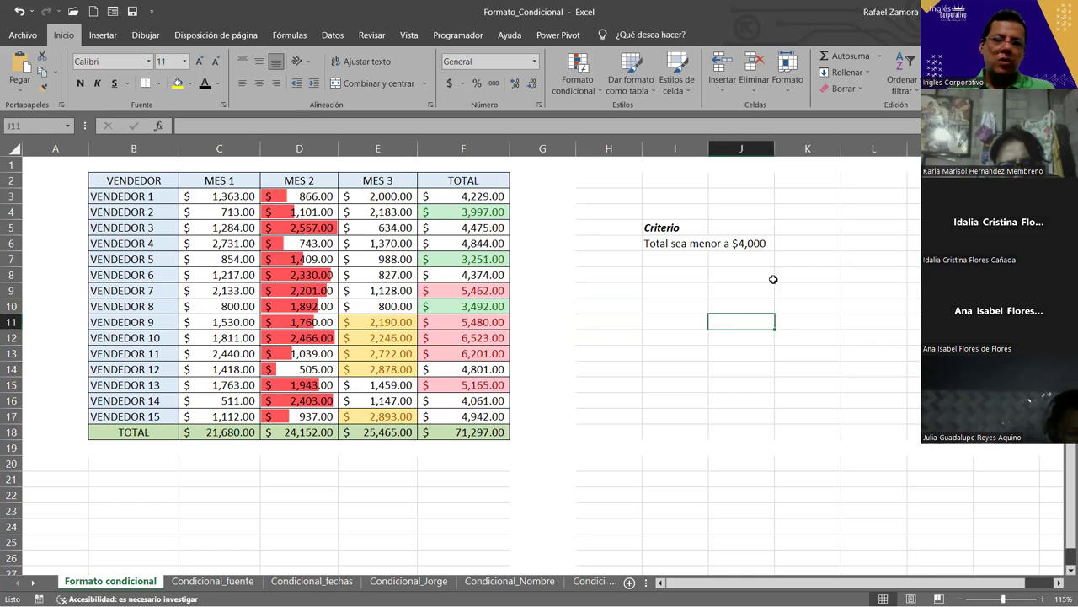
click(800, 269)
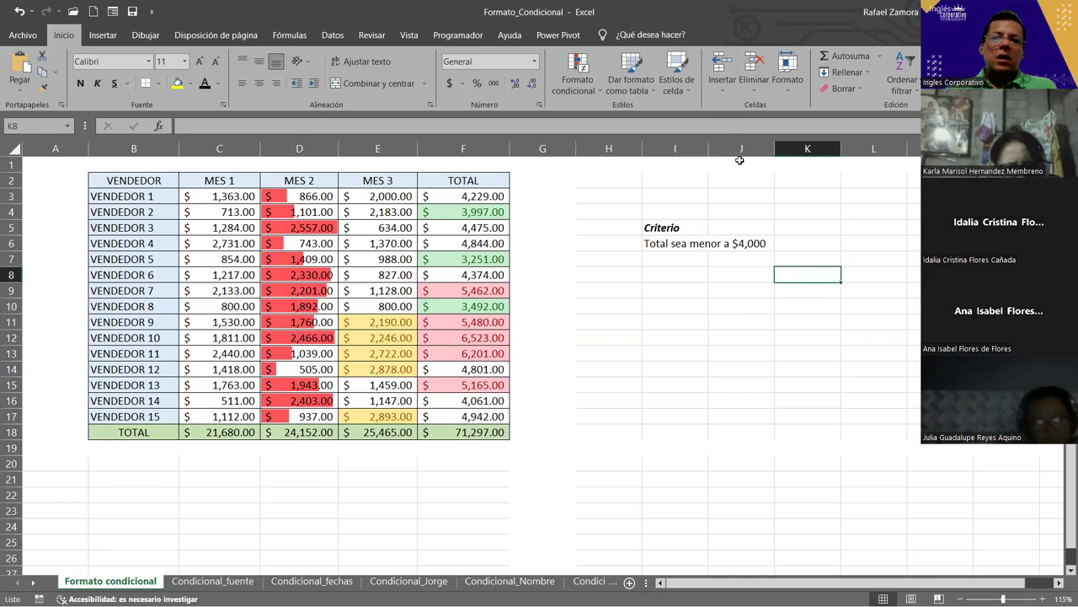
click(577, 97)
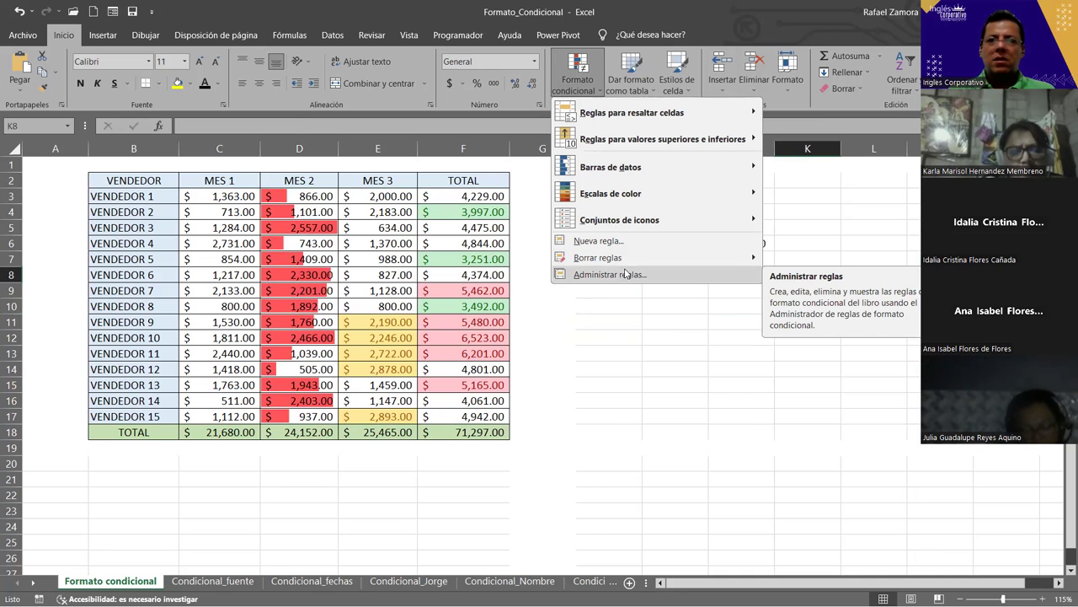
click(625, 271)
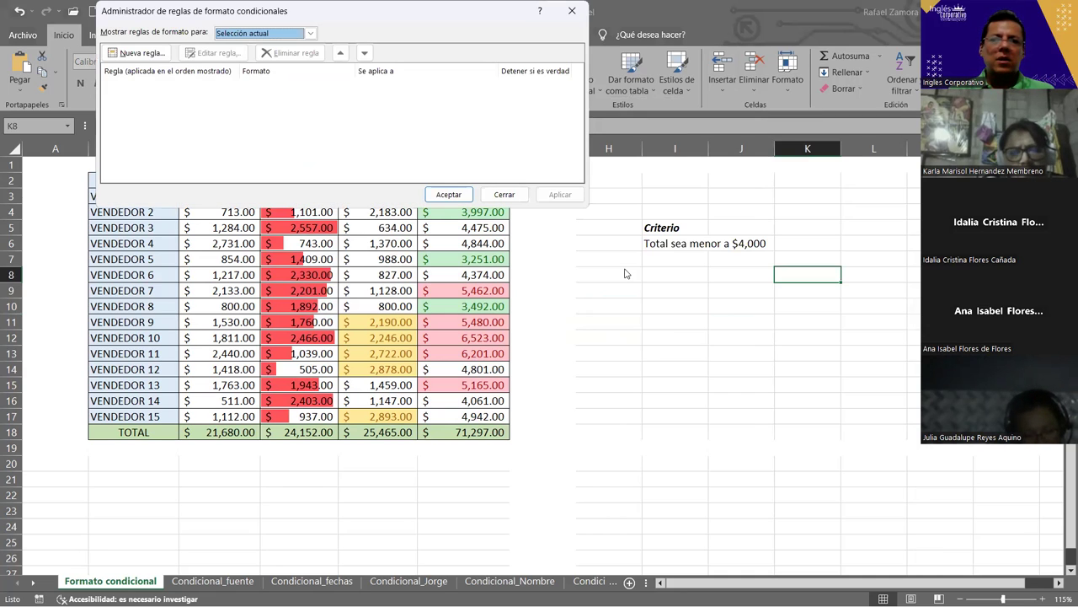
click(573, 12)
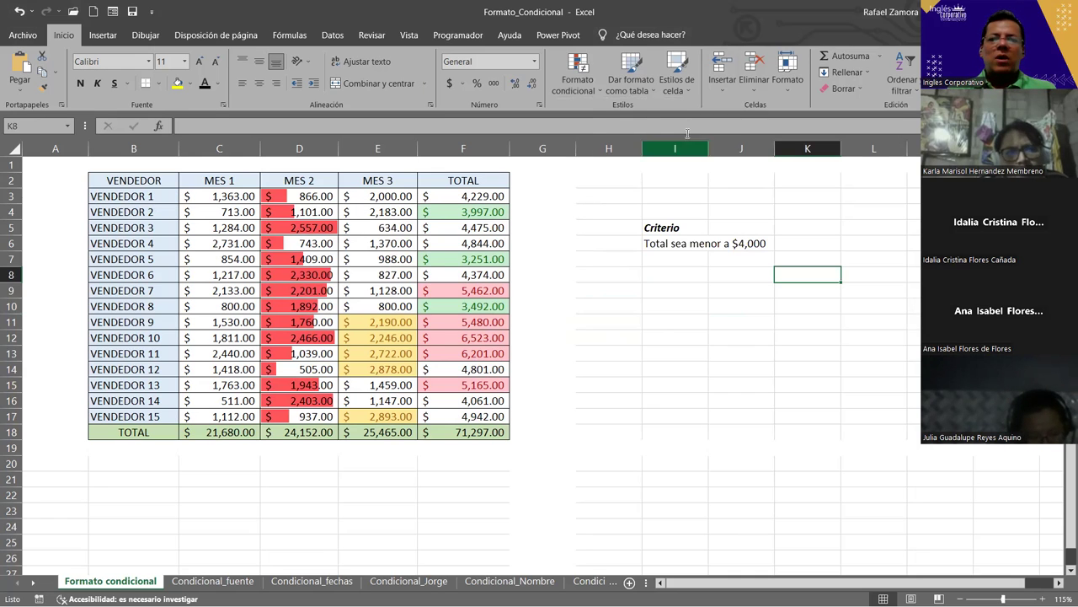
click(226, 246)
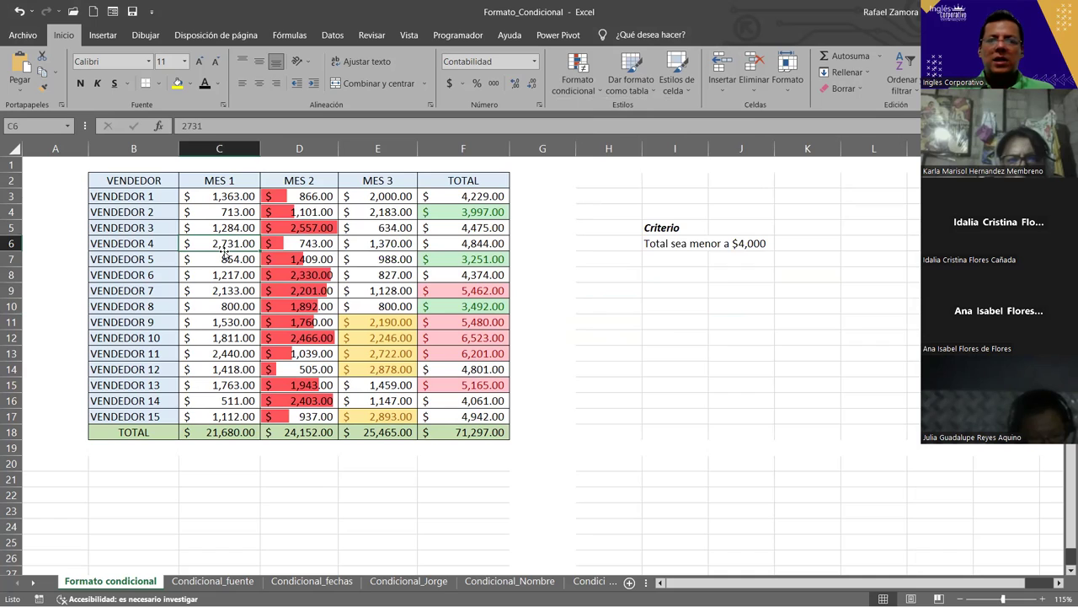
click(230, 317)
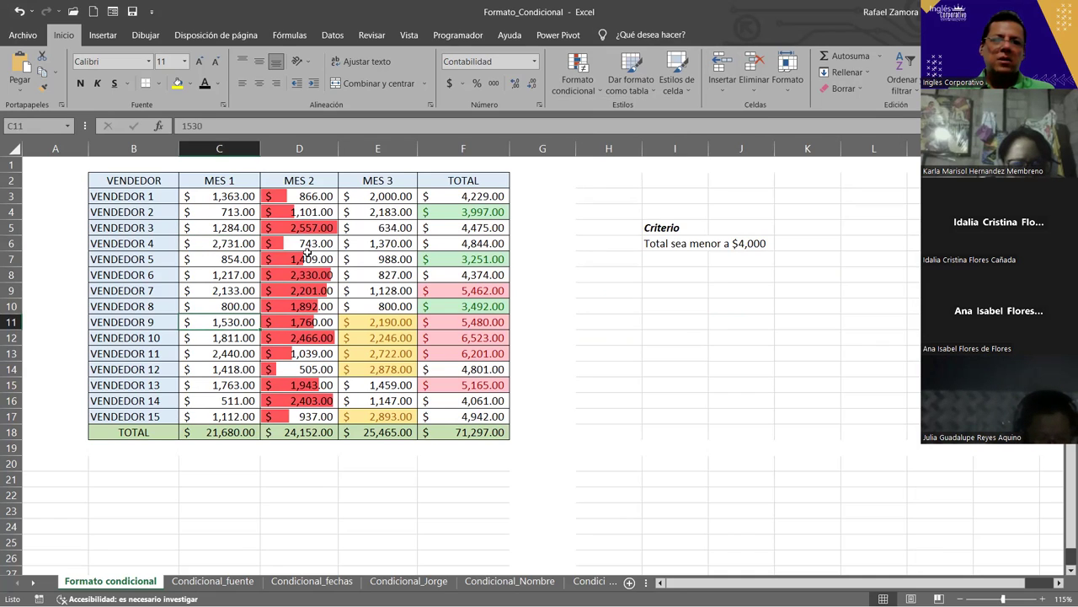
click(241, 241)
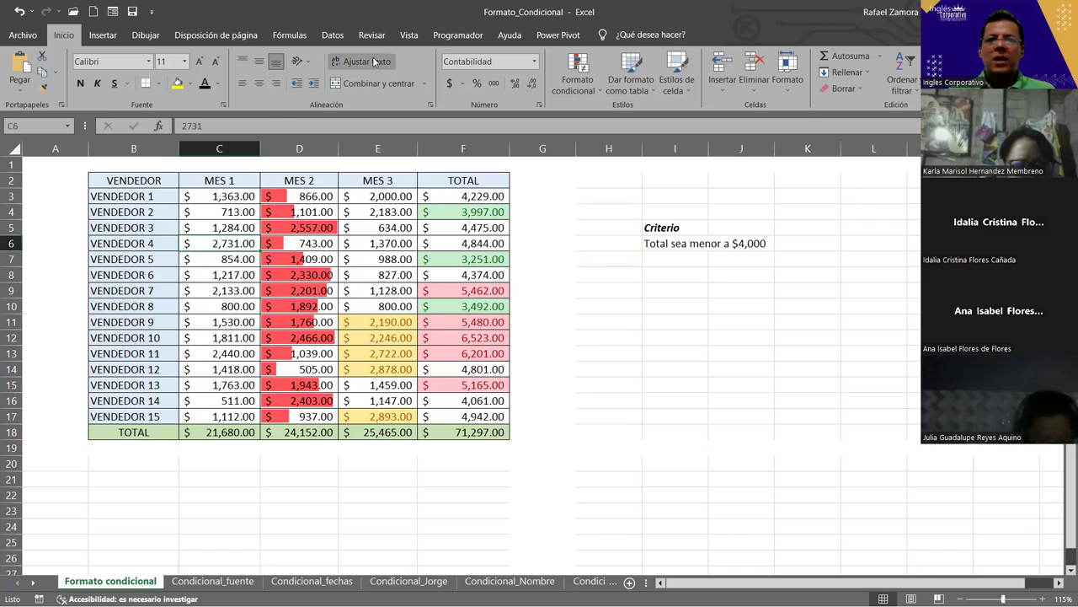
click(581, 88)
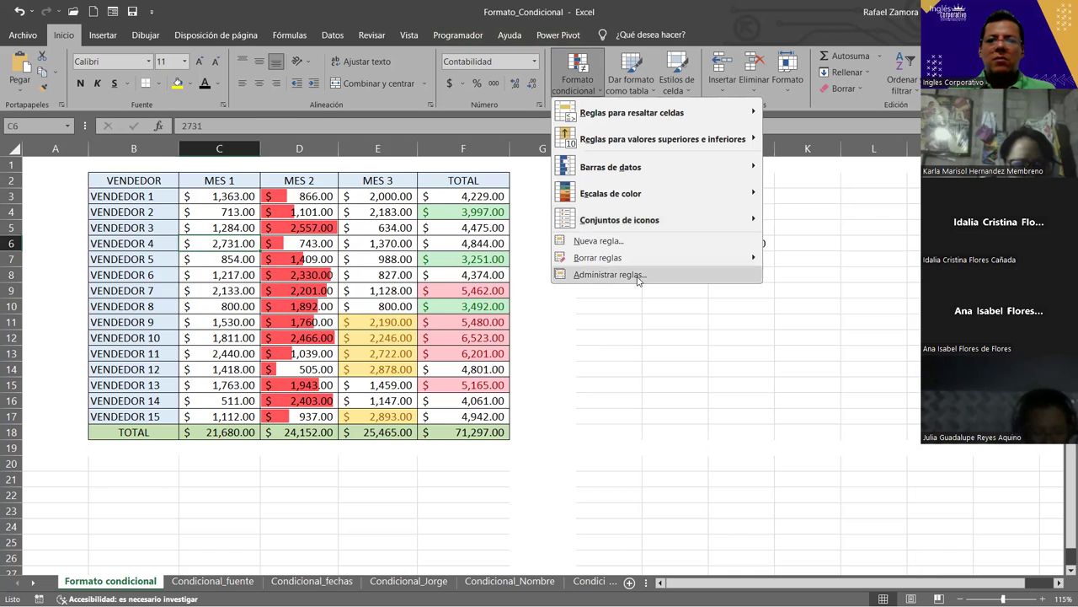
click(638, 275)
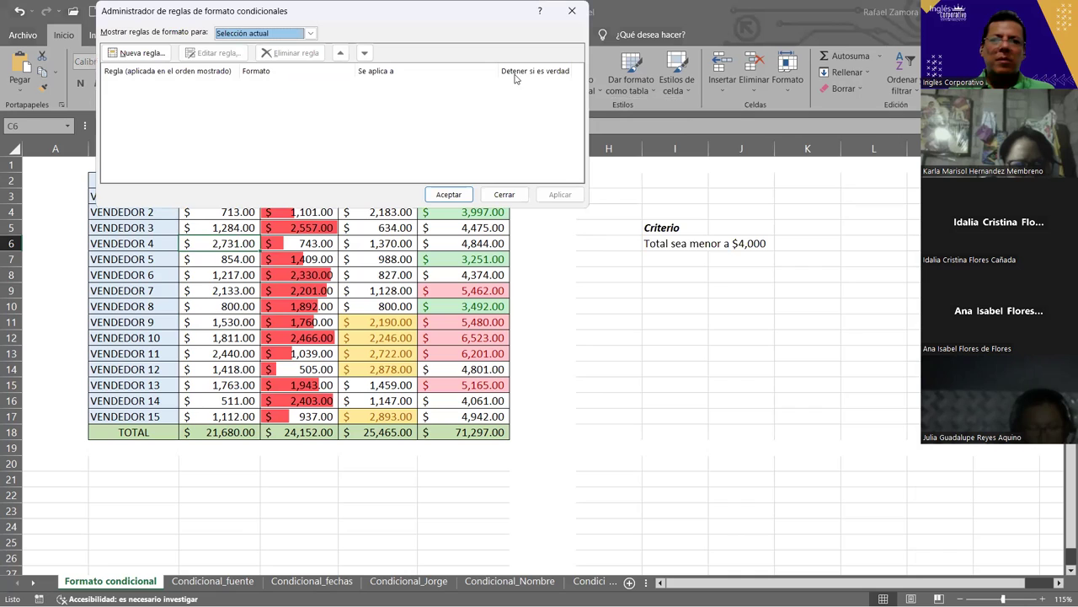
click(577, 20)
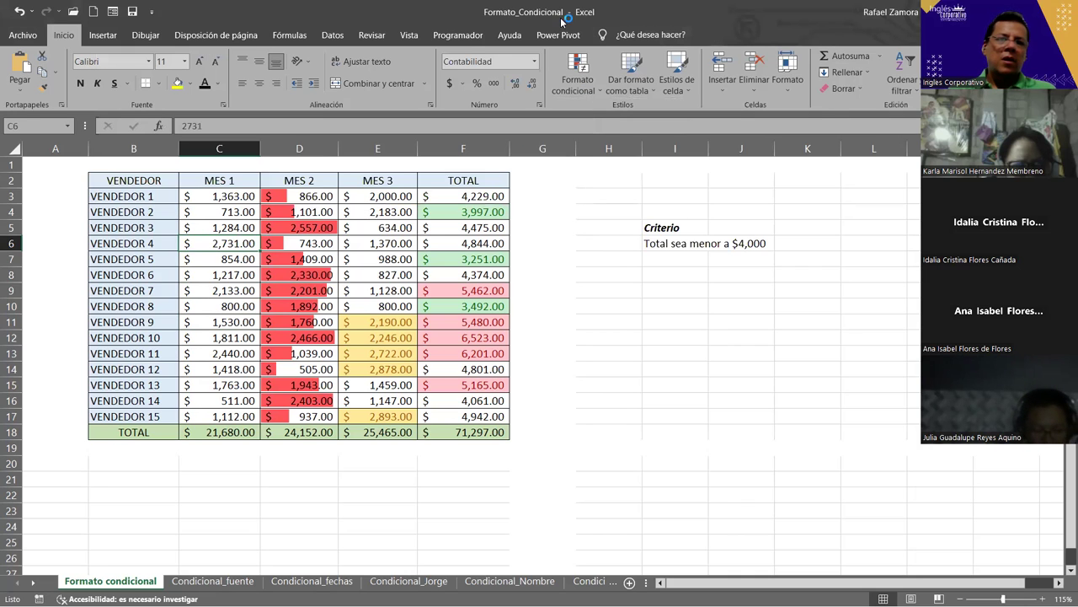
click(298, 226)
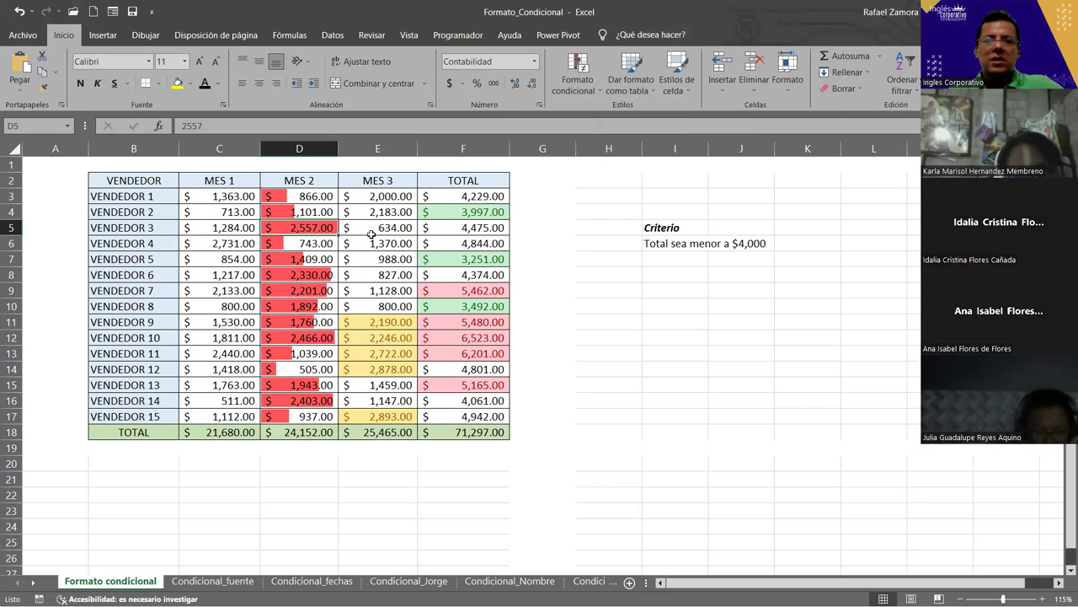
click(577, 80)
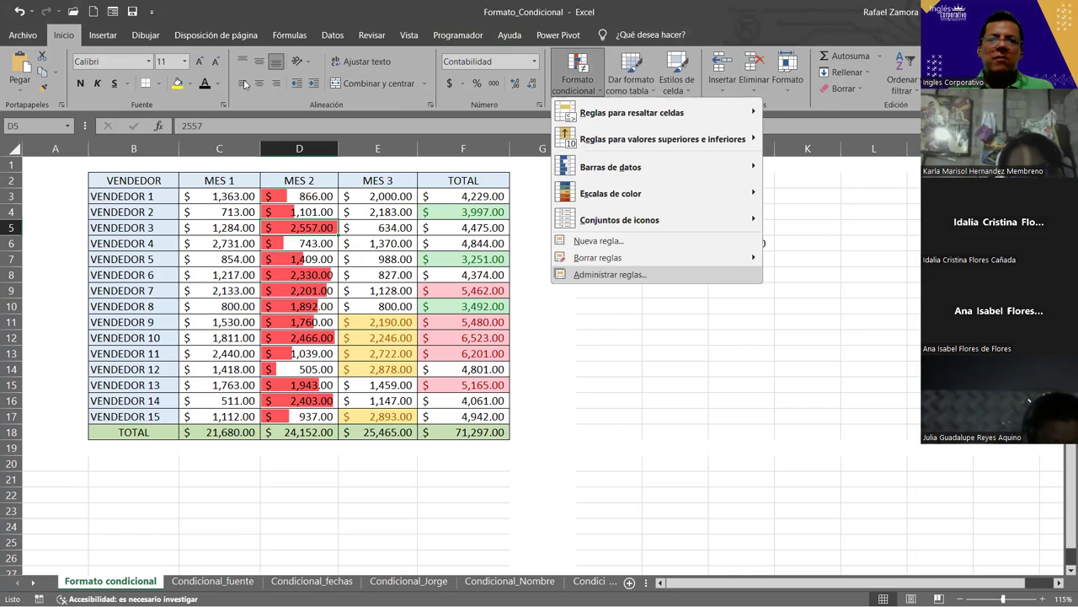
click(610, 274)
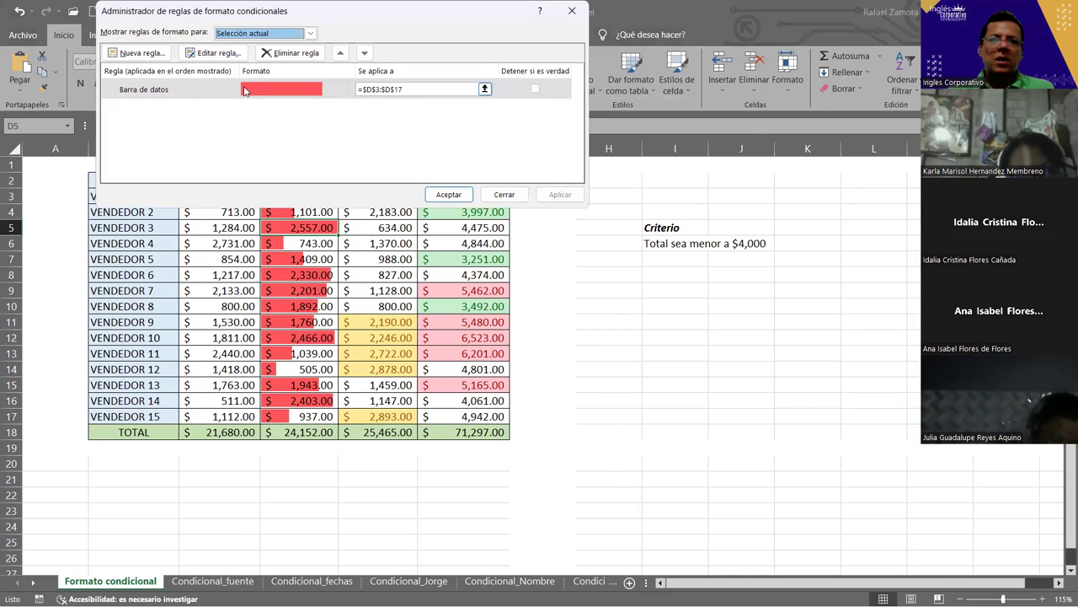
click(572, 11)
key(Right)
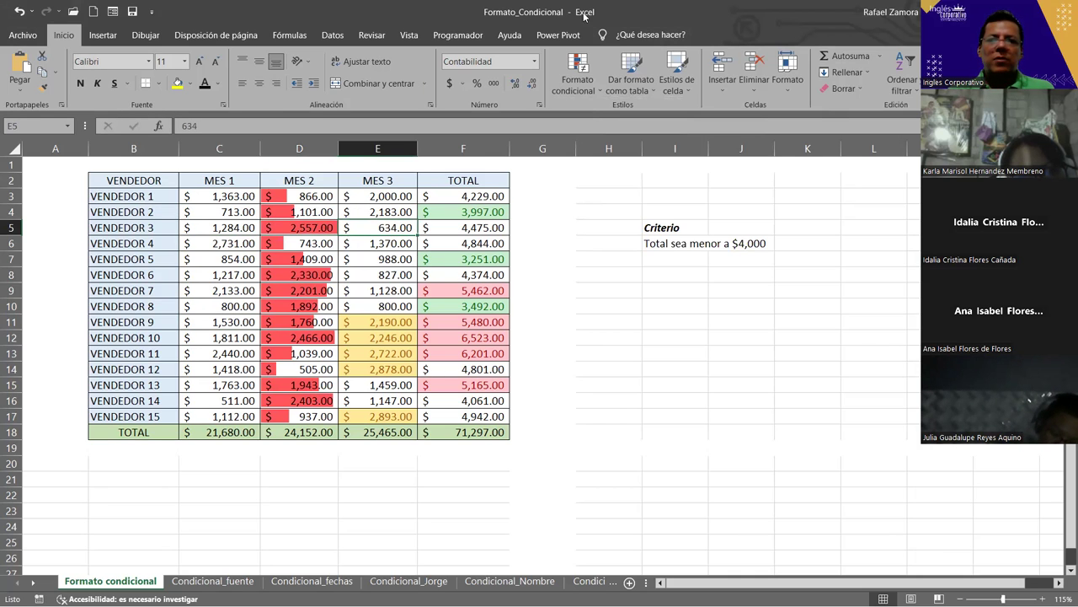
click(591, 83)
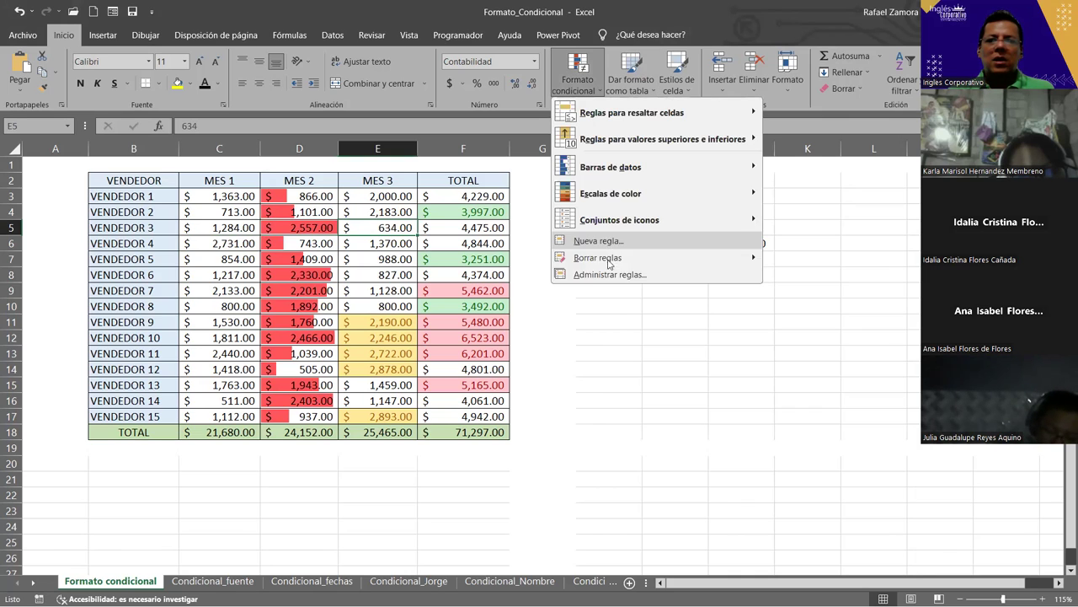
click(610, 274)
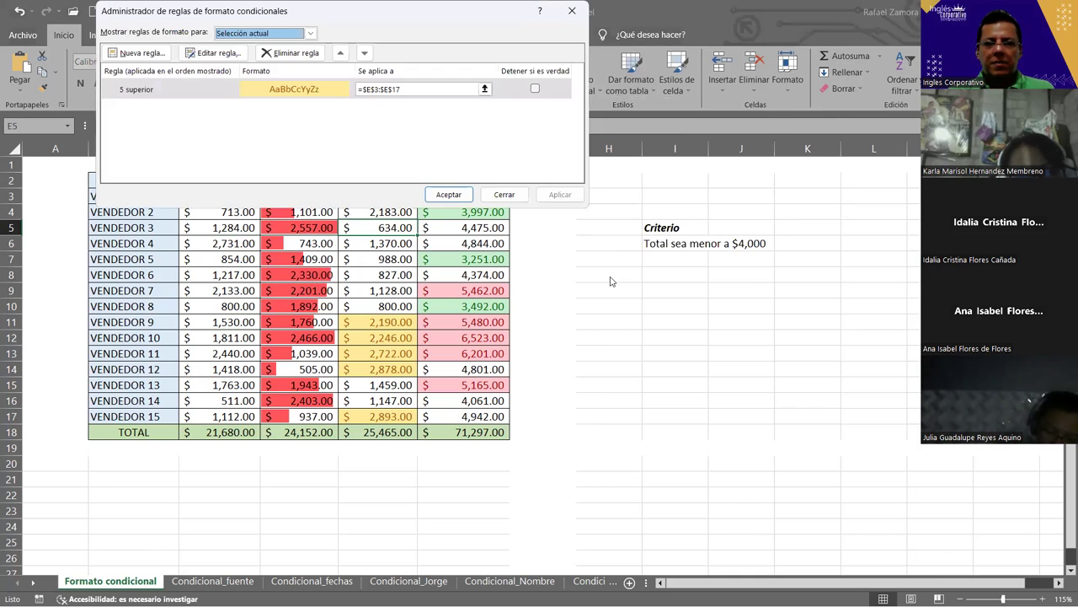
click(508, 195)
click(378, 212)
drag(374, 195, 389, 411)
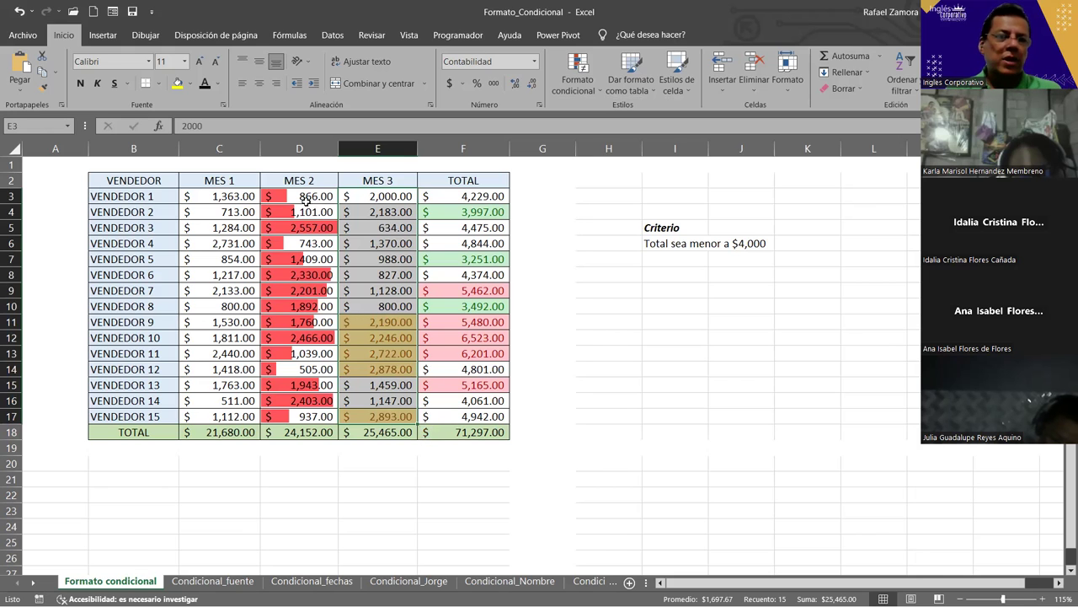
drag(307, 201, 304, 416)
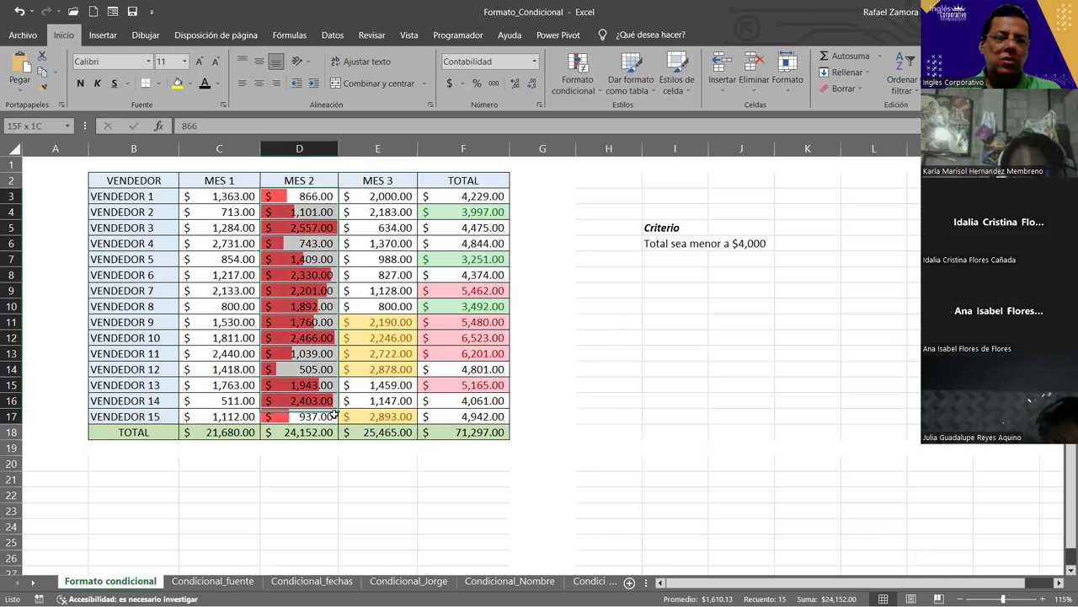
click(383, 196)
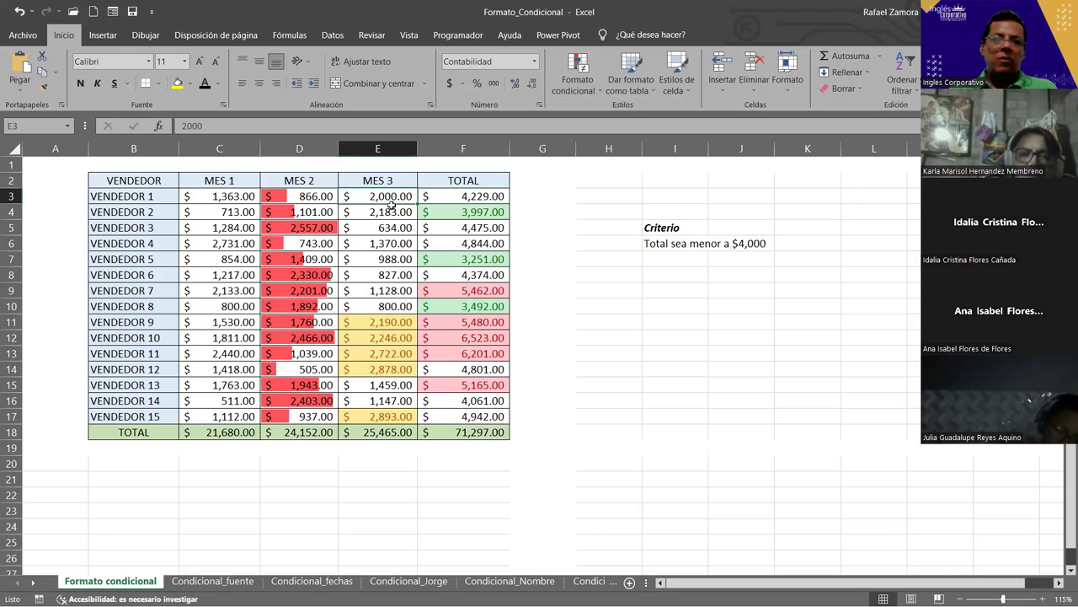
click(380, 216)
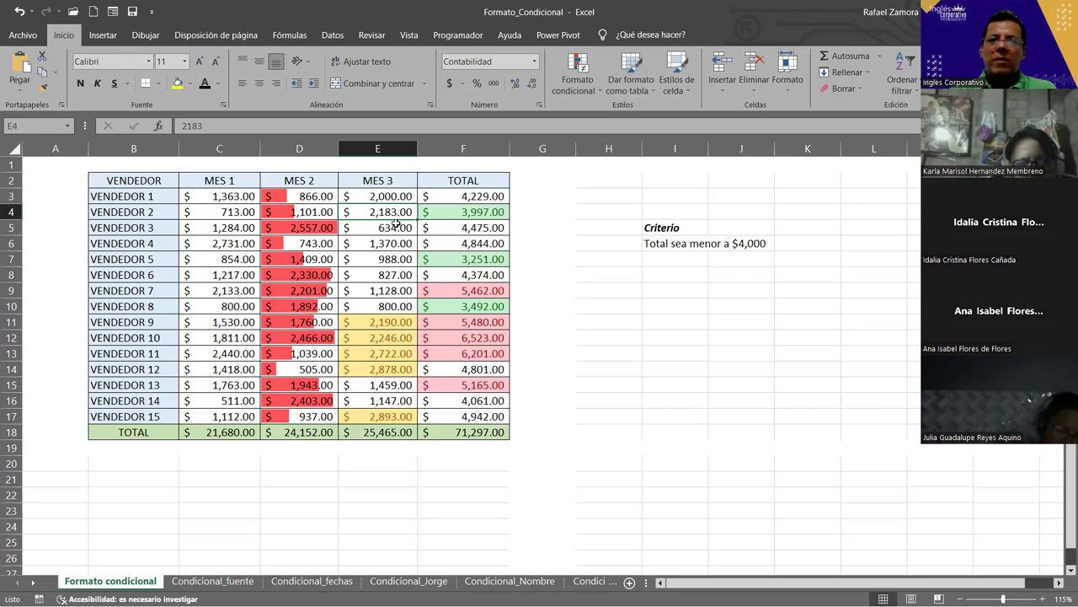
- Change vendor 3's MES 3 value in E5 to 3000 and check column E's yellow top-five highlights
click(373, 261)
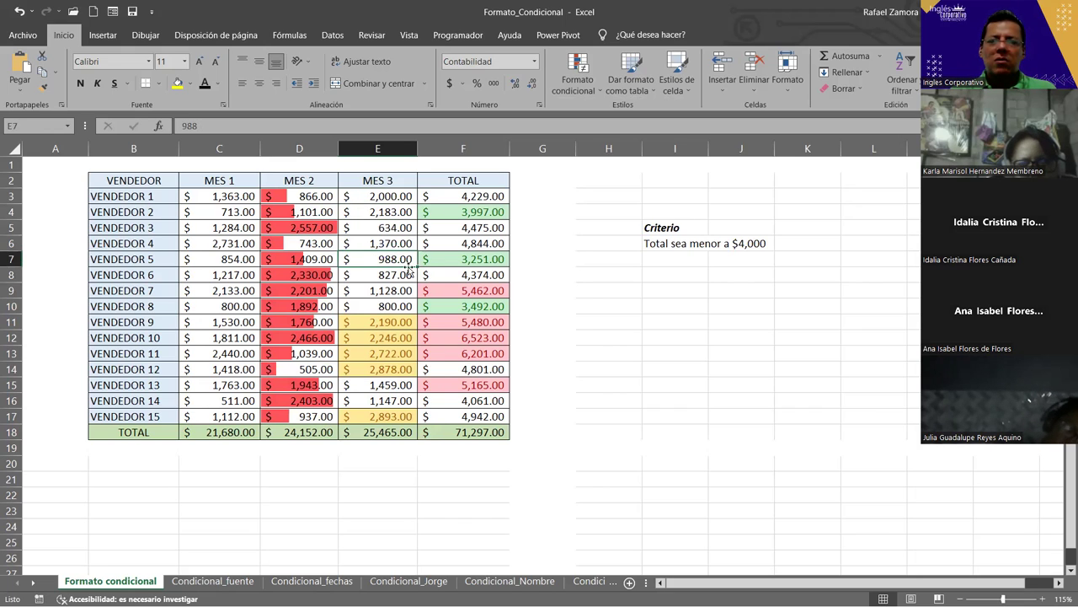
click(392, 243)
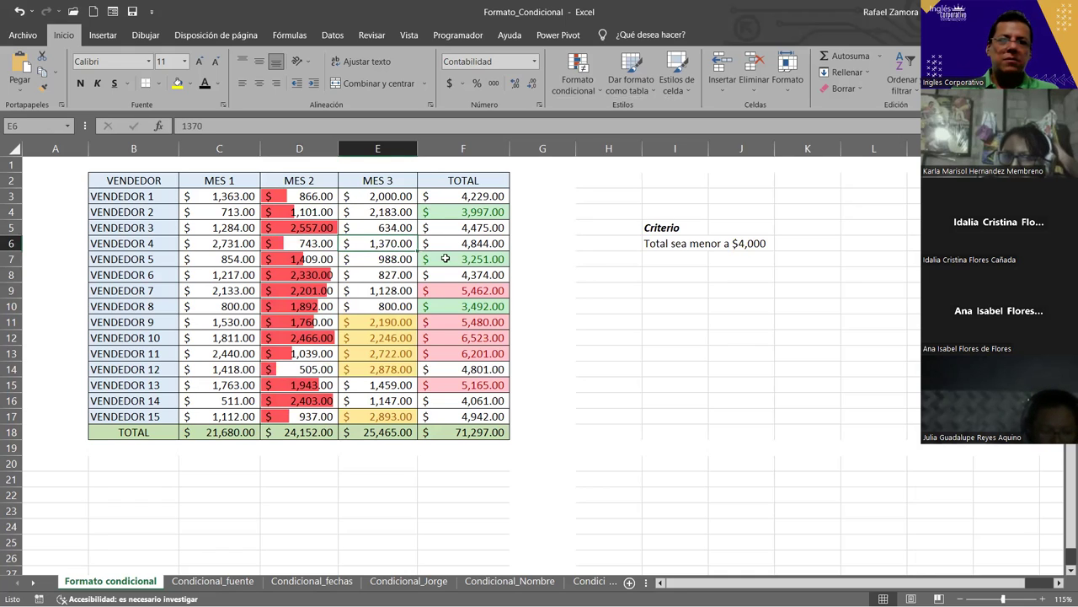
click(393, 226)
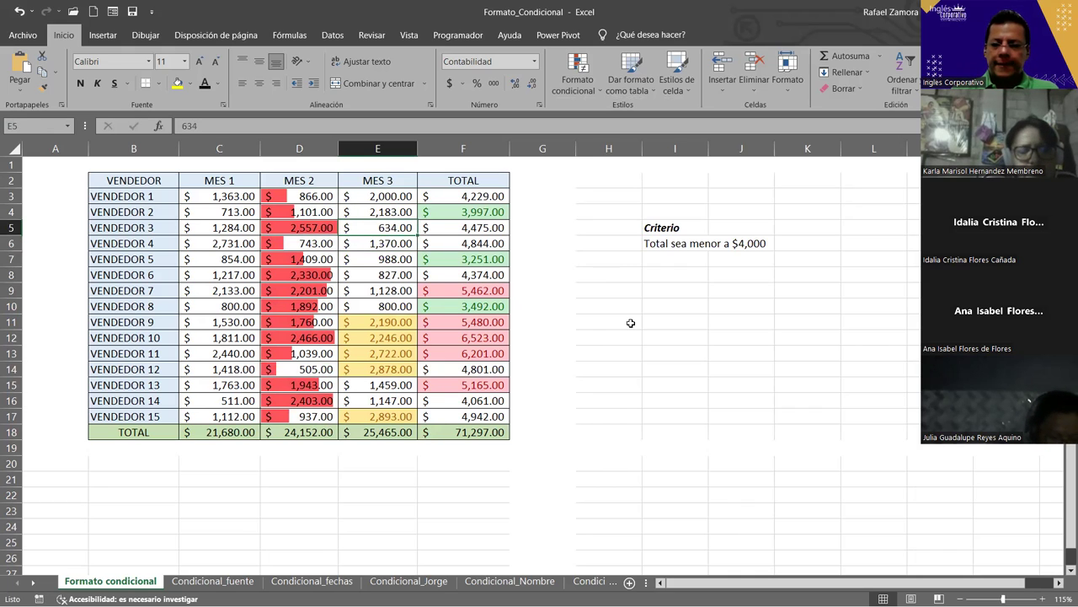
text(3000)
key(Return)
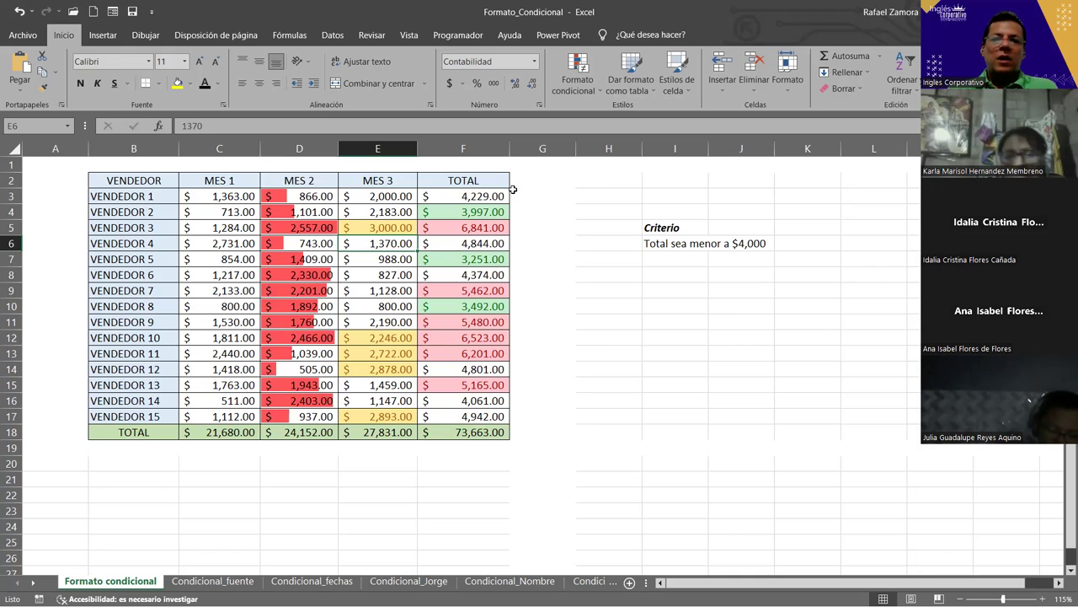
drag(387, 244, 393, 322)
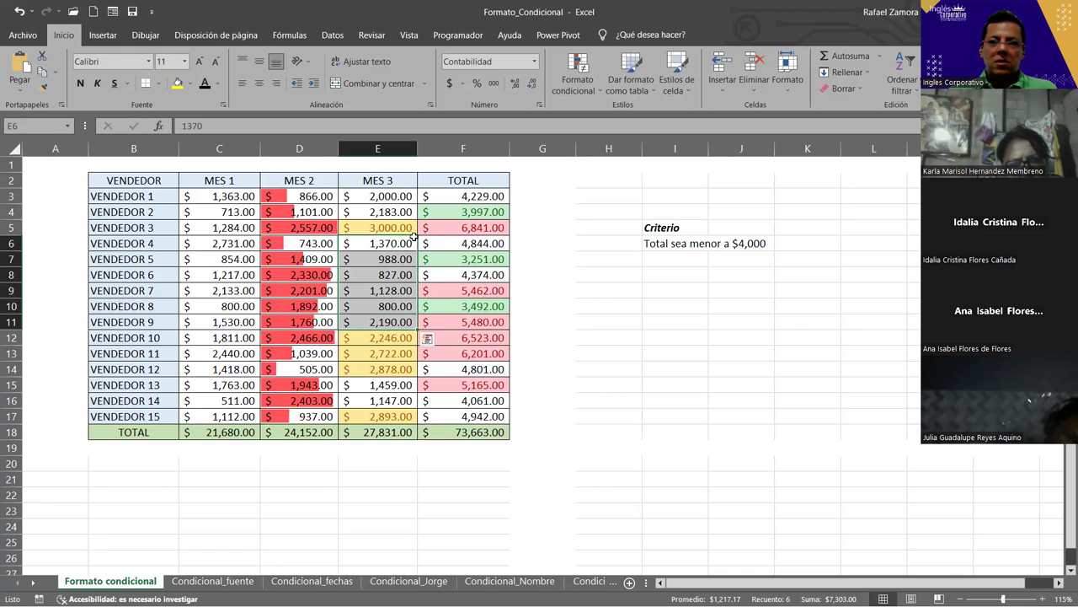
click(393, 229)
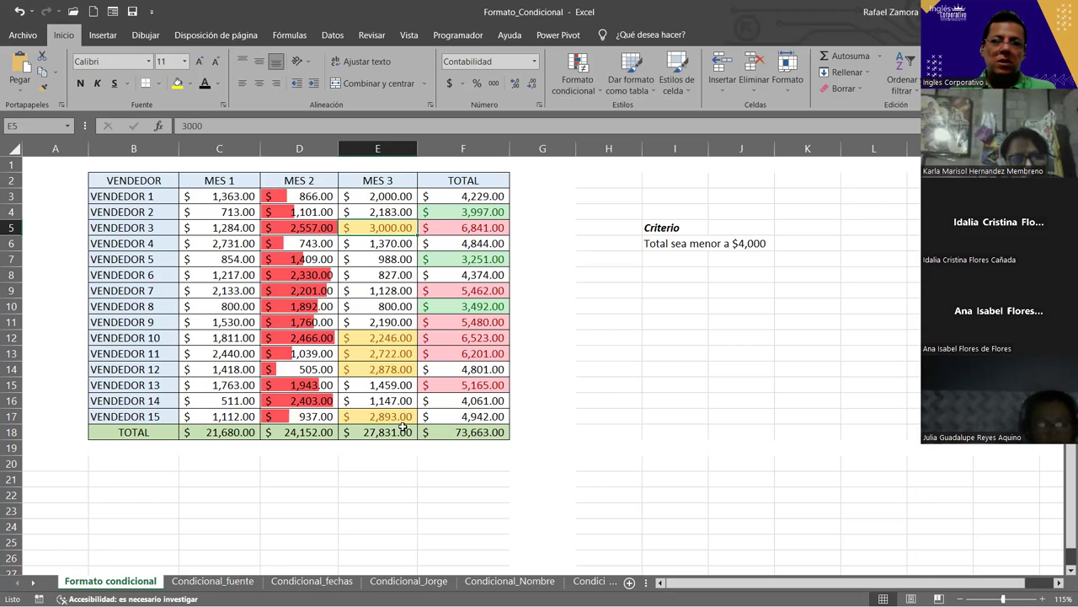
click(379, 338)
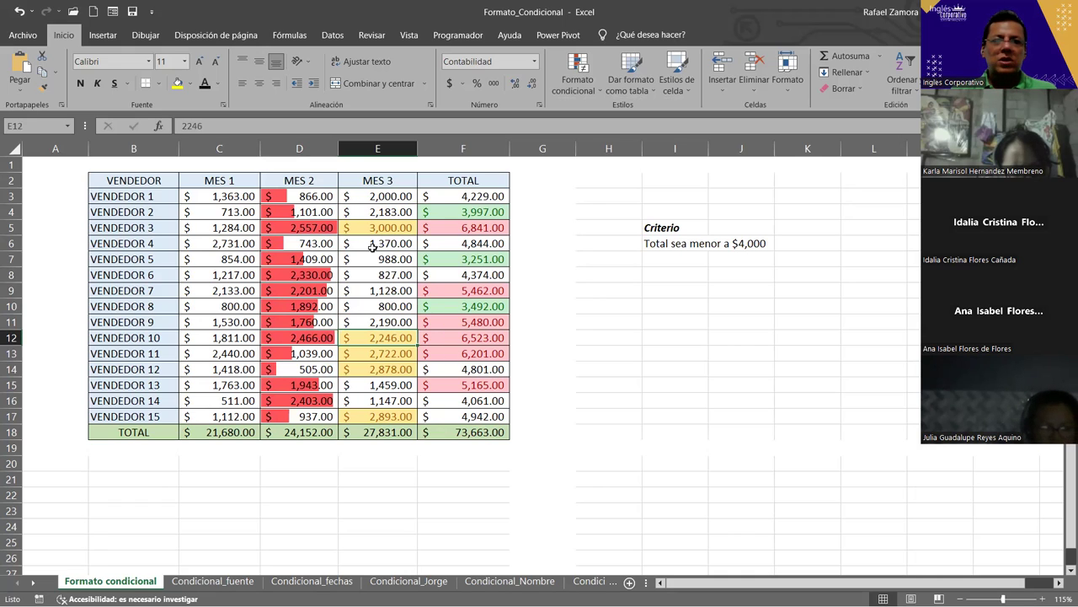
- Change vendor 5's MES 3 value in E7 to 3200 and review the recoloured totals in column F
click(394, 261)
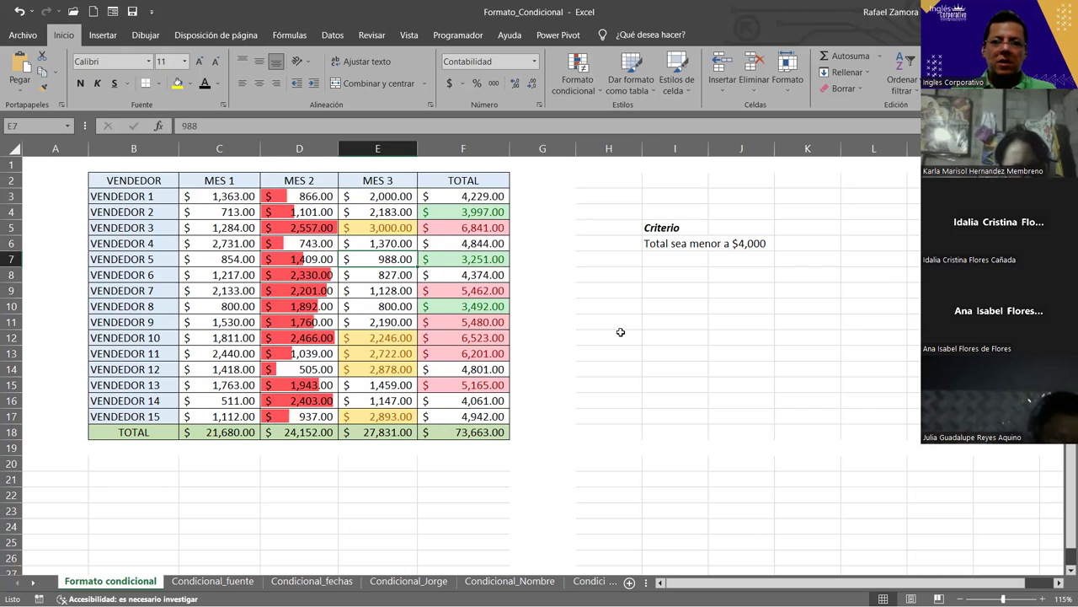
text(3200)
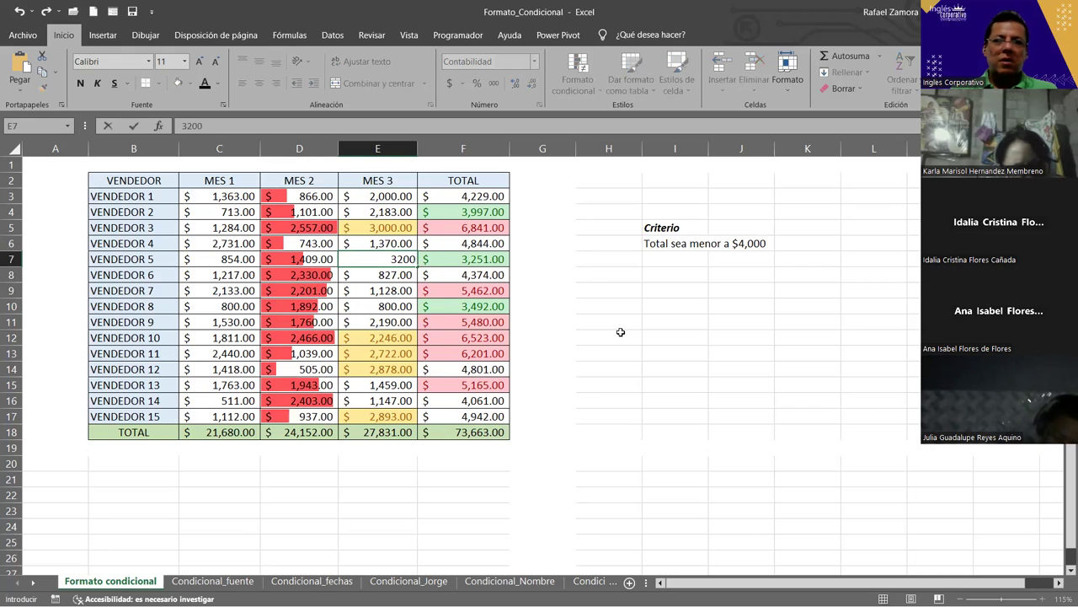
click(445, 330)
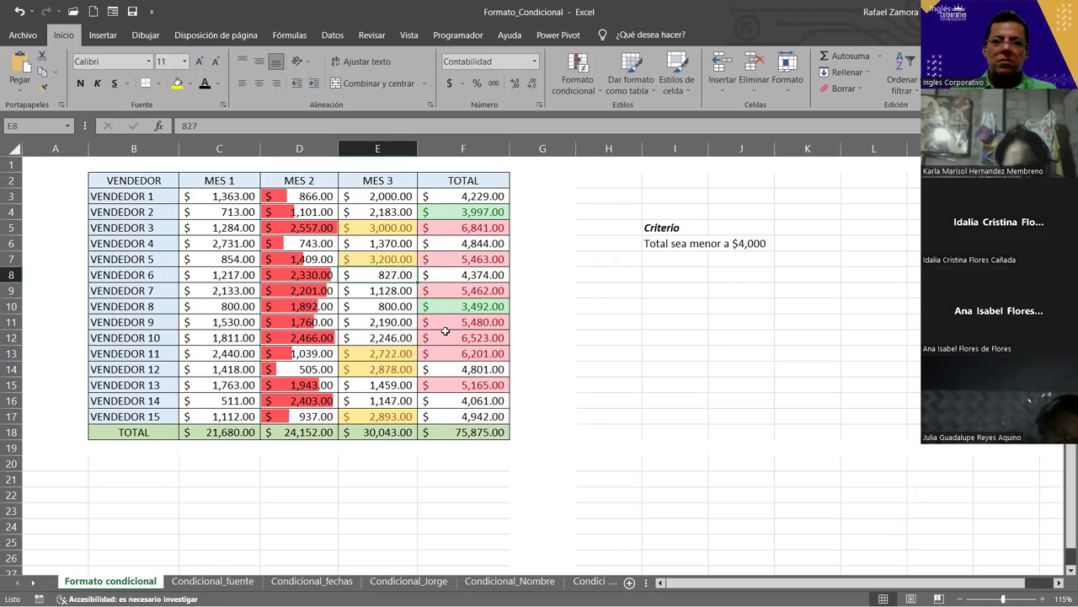
key(shift+F10)
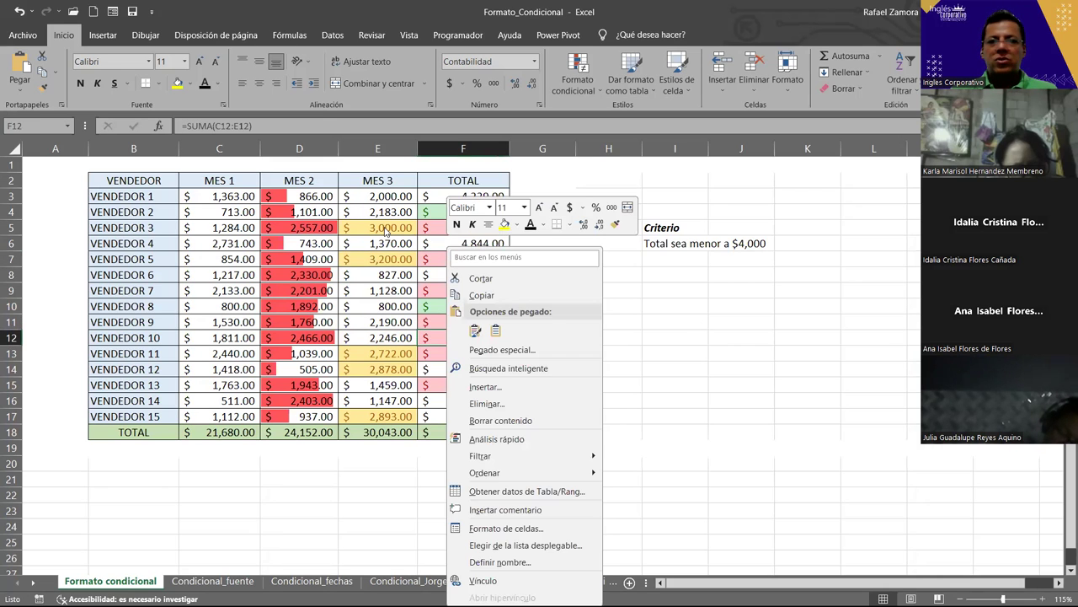
drag(386, 231, 384, 414)
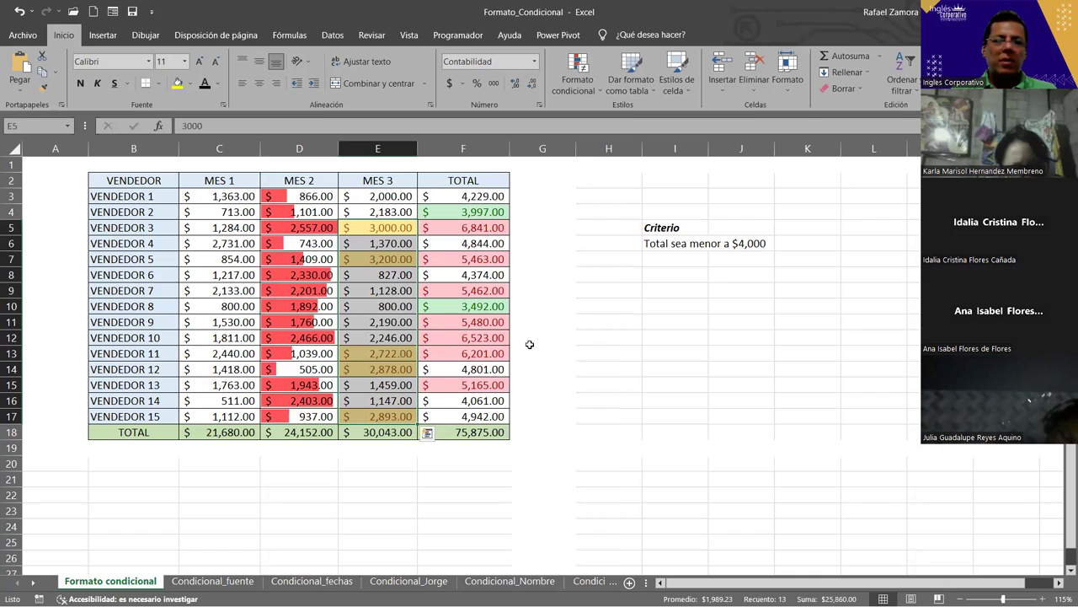
click(545, 316)
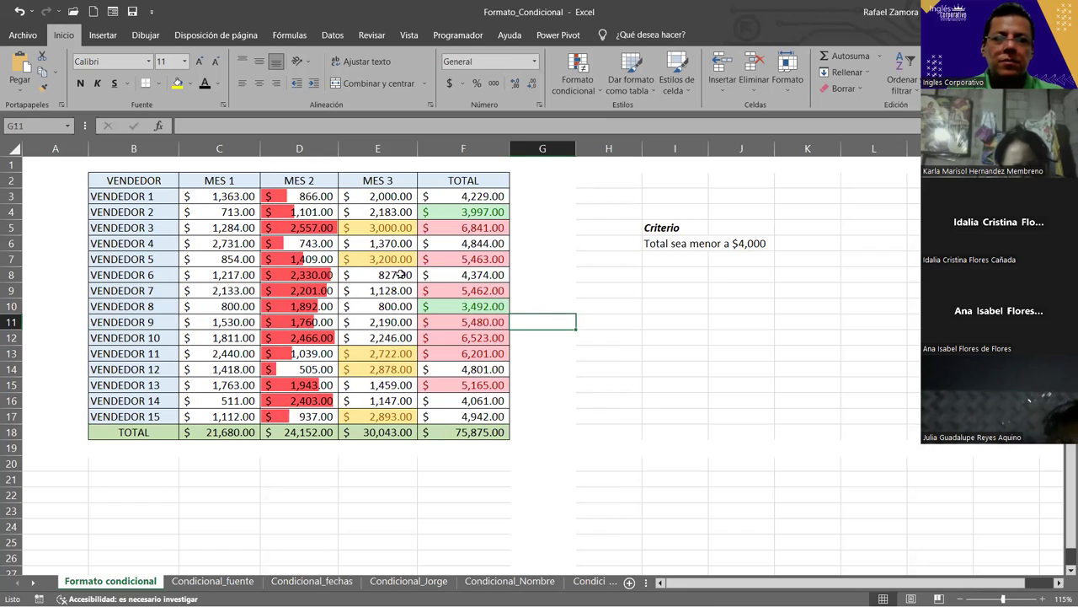
click(452, 304)
click(455, 289)
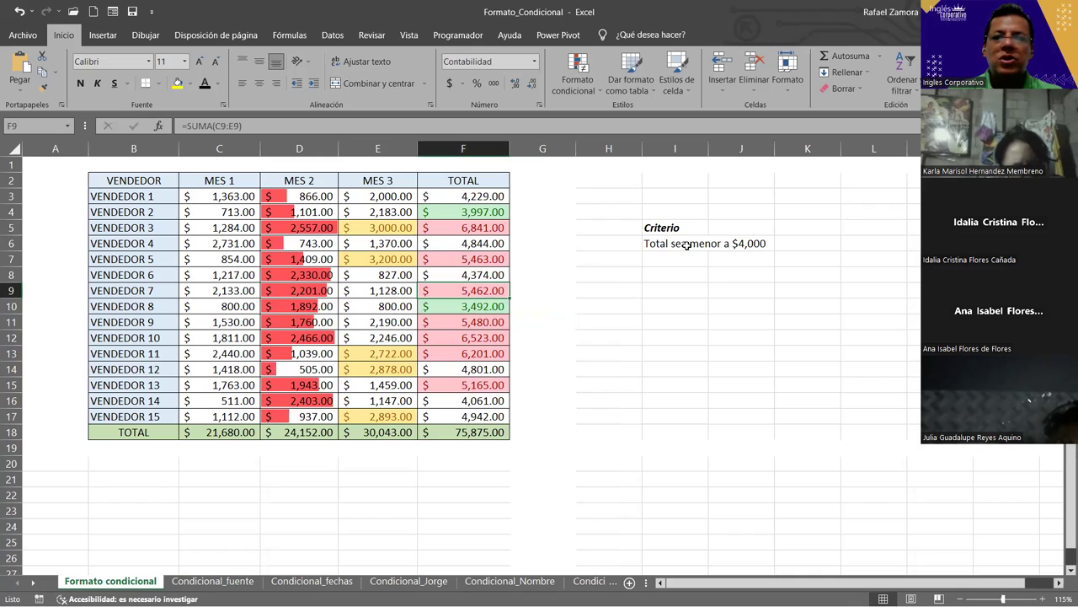
click(691, 292)
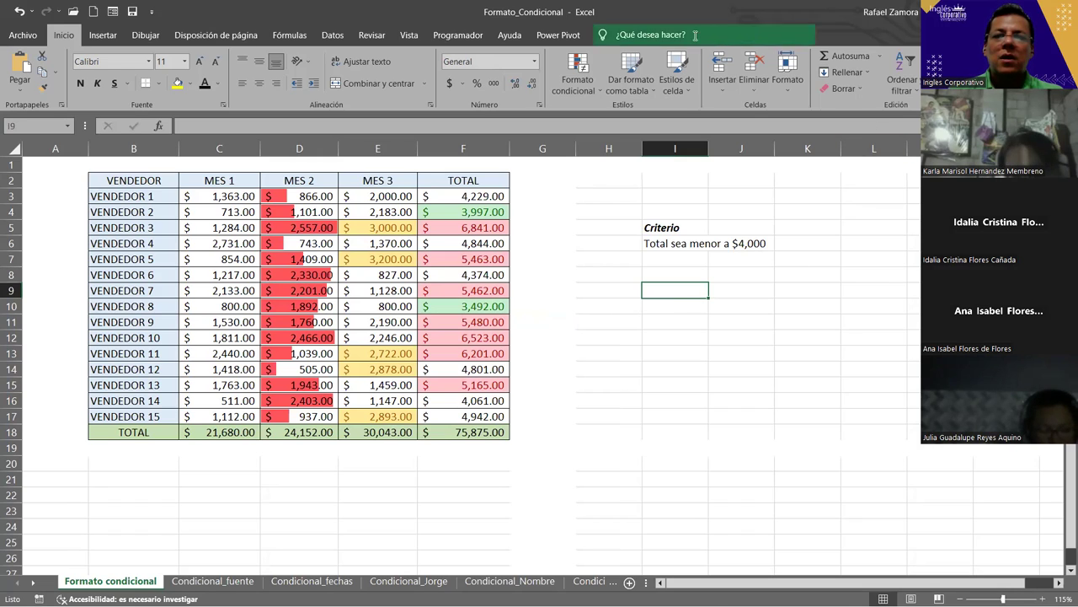
- Open Administrar reglas from Formato condicional and show the rules for Esta hoja
click(579, 91)
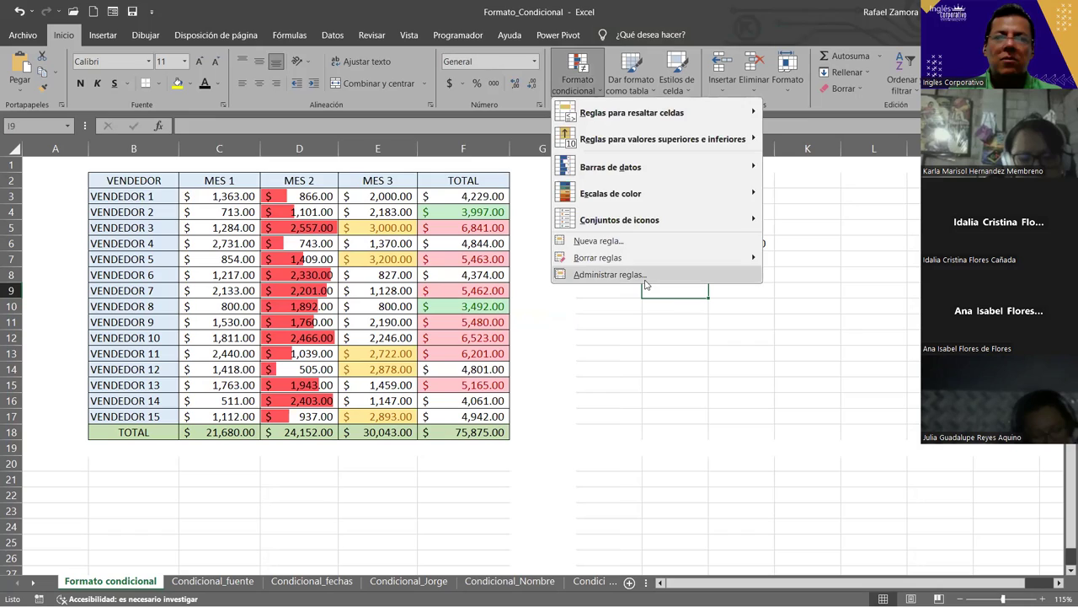
click(645, 284)
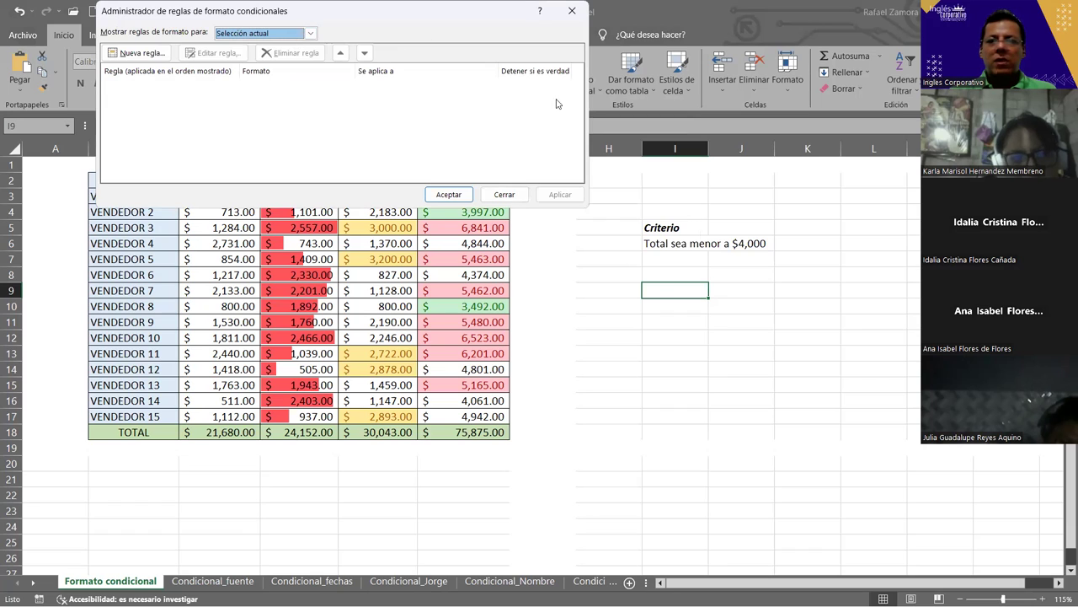
click(311, 34)
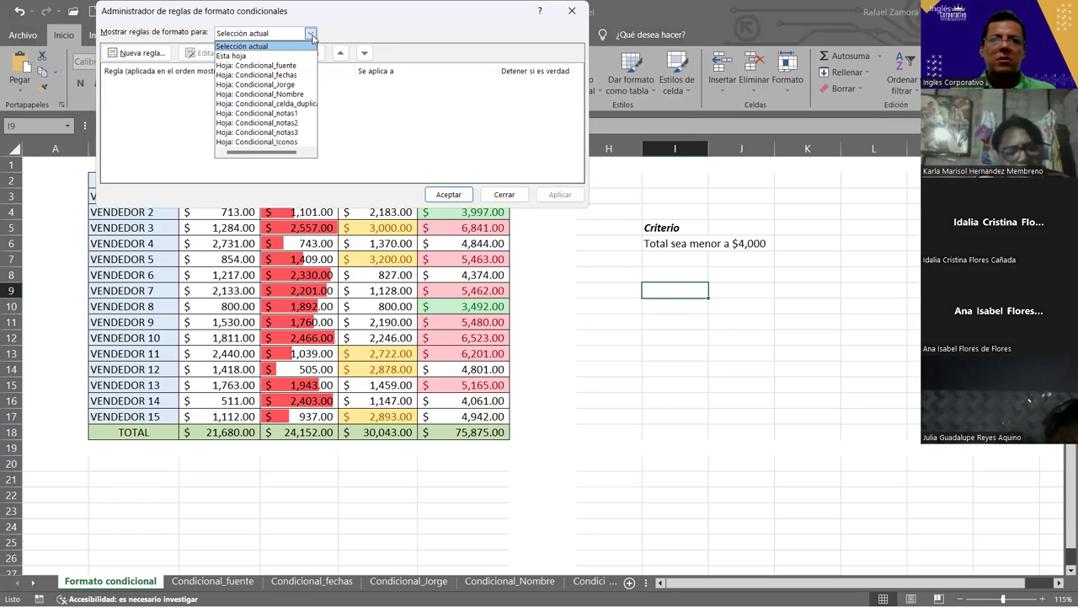
click(250, 57)
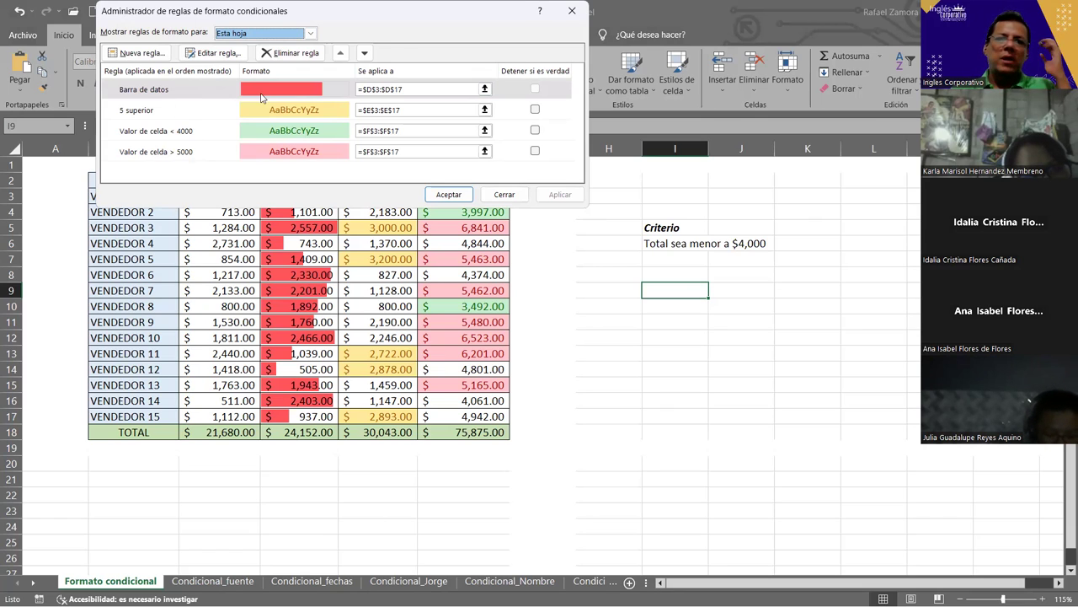
- Delete the Barra de datos rule in the rules manager, then apply and accept the change
click(190, 93)
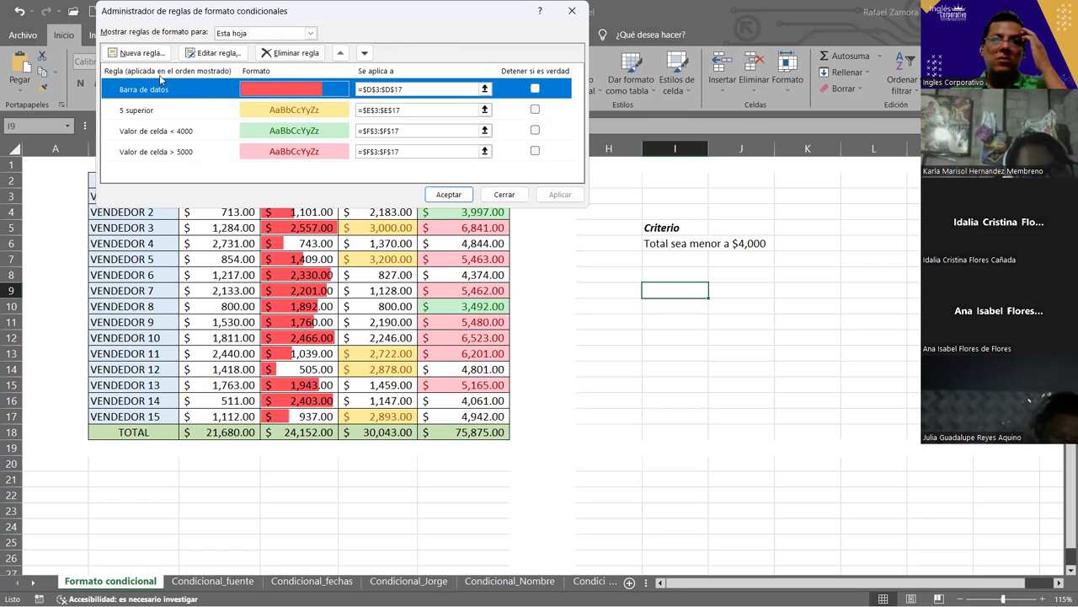
click(313, 53)
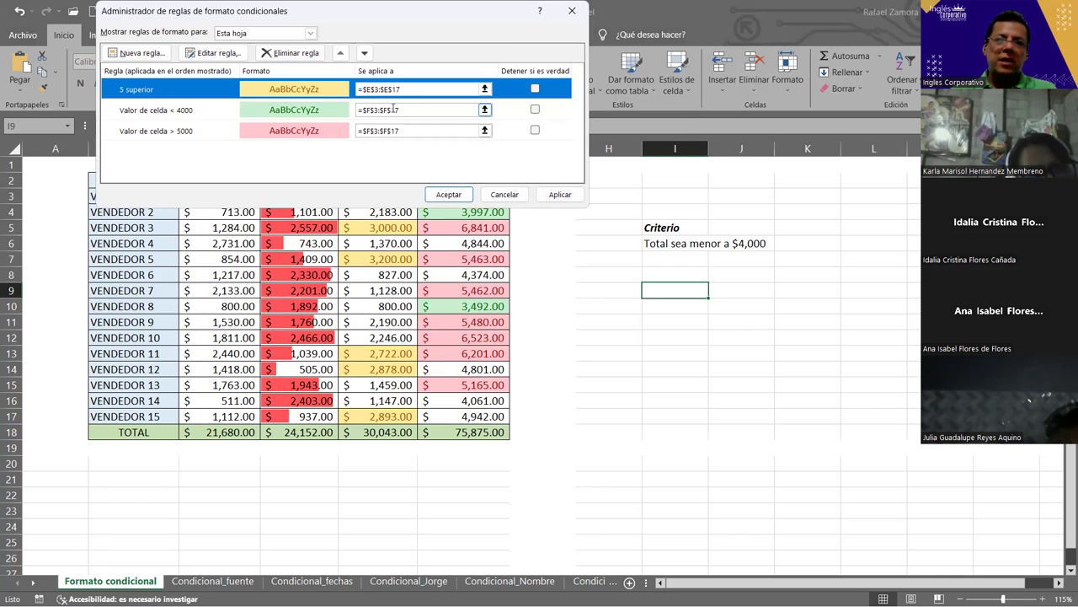
click(570, 196)
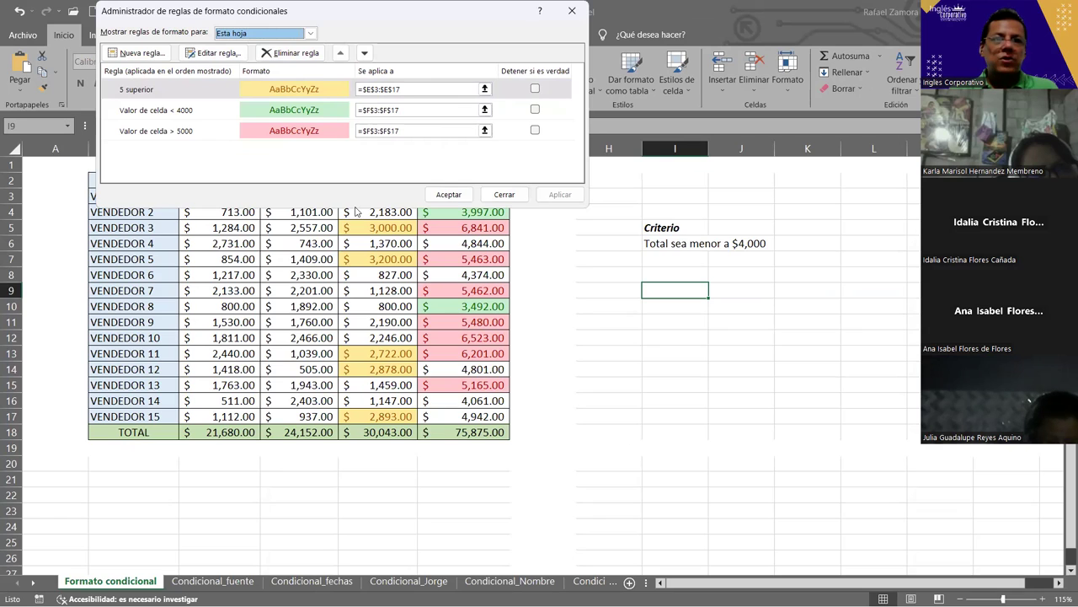
click(435, 194)
click(607, 301)
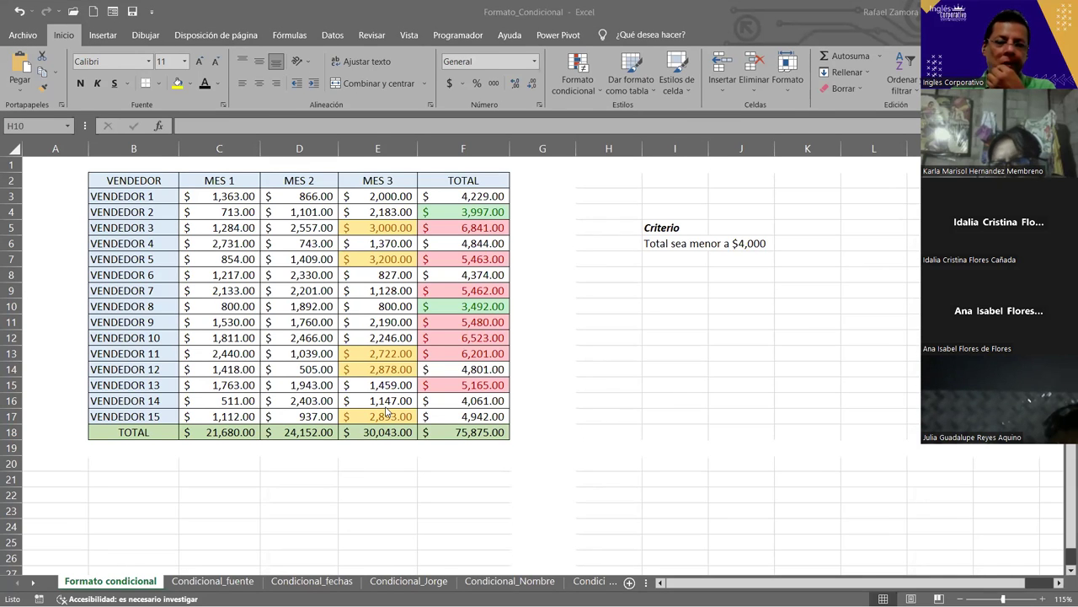
click(191, 582)
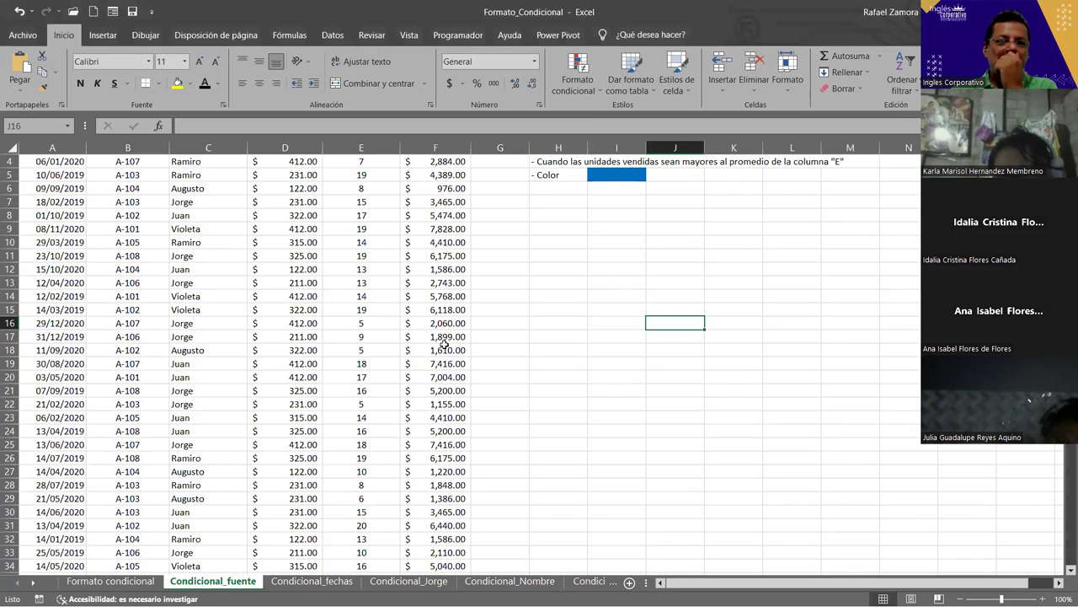
scroll(441, 344, up, 1)
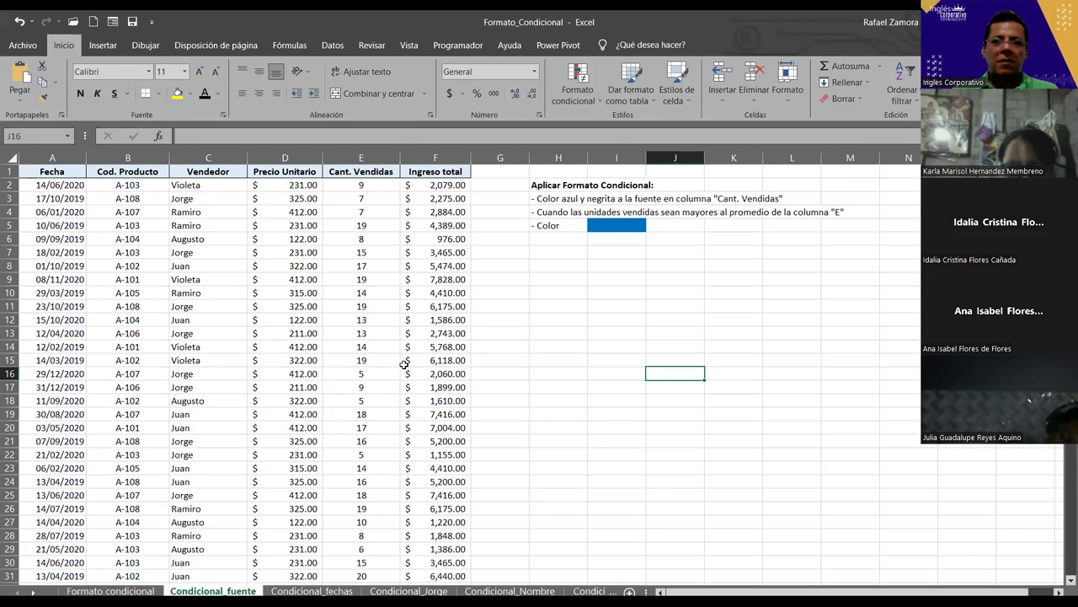
click(361, 336)
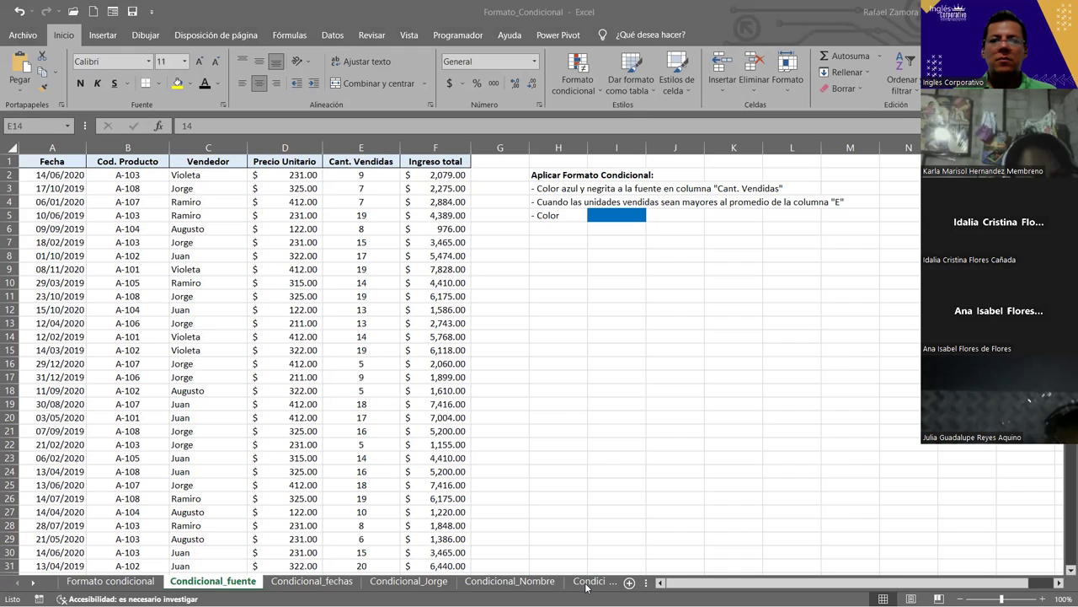
click(587, 587)
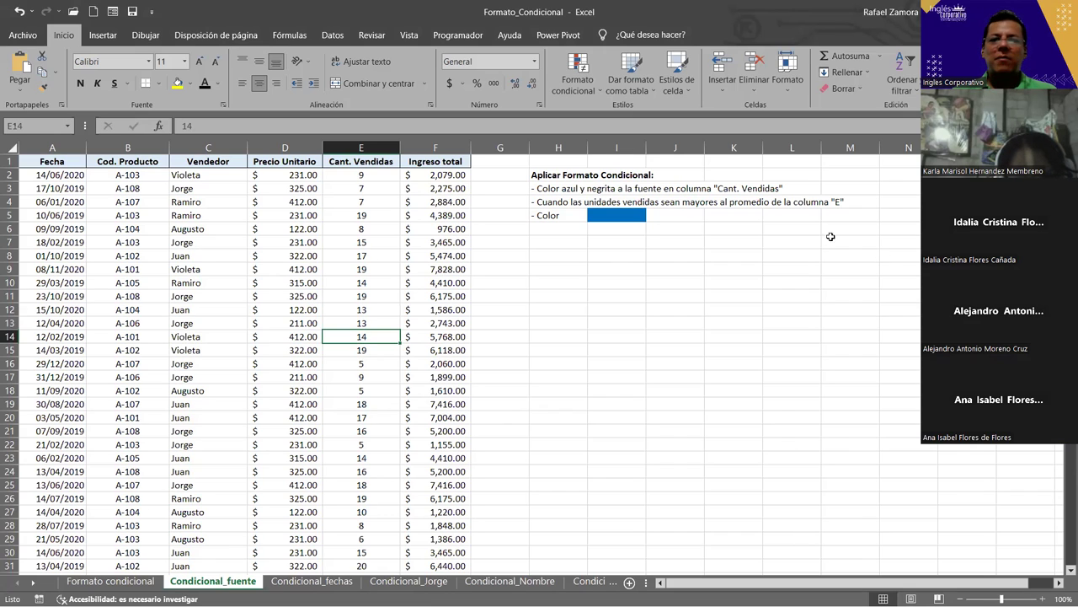
click(567, 175)
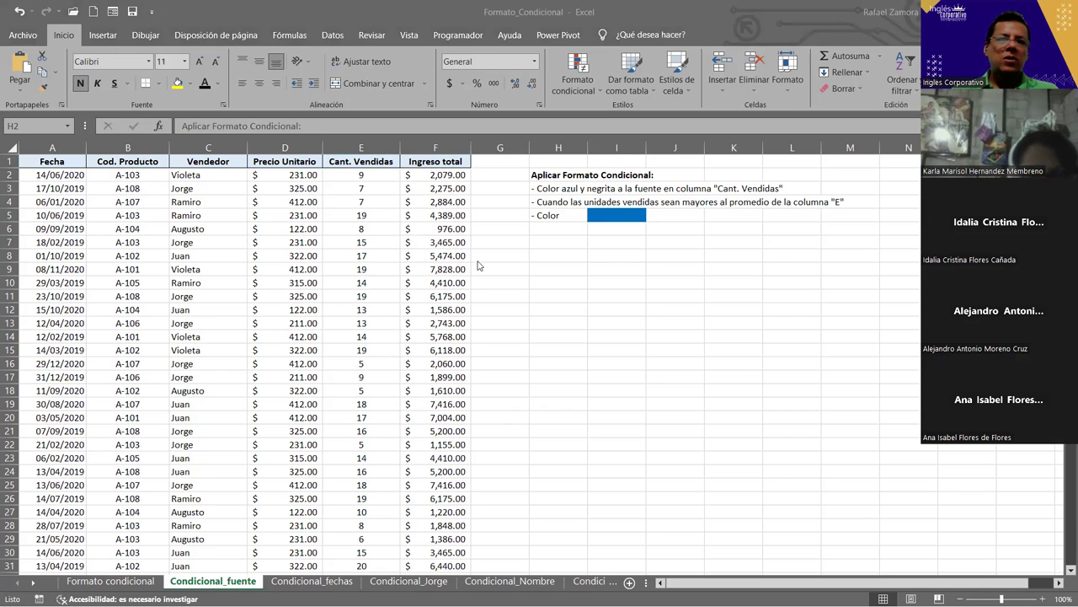
- Select the Cant. Vendidas values E2:E1726 and open the Conditional Formatting menu
click(361, 161)
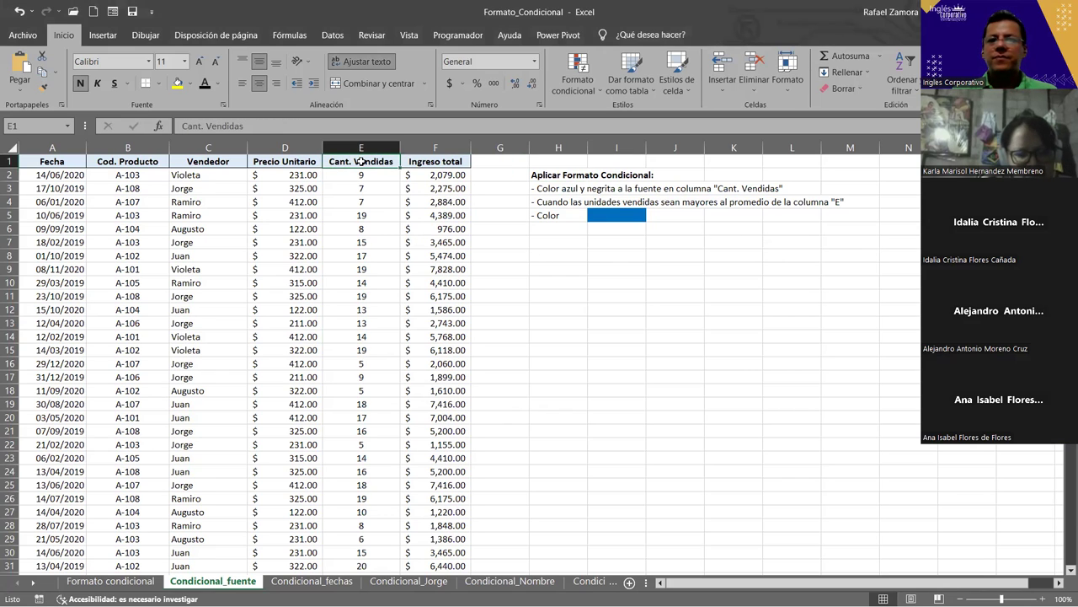
click(352, 145)
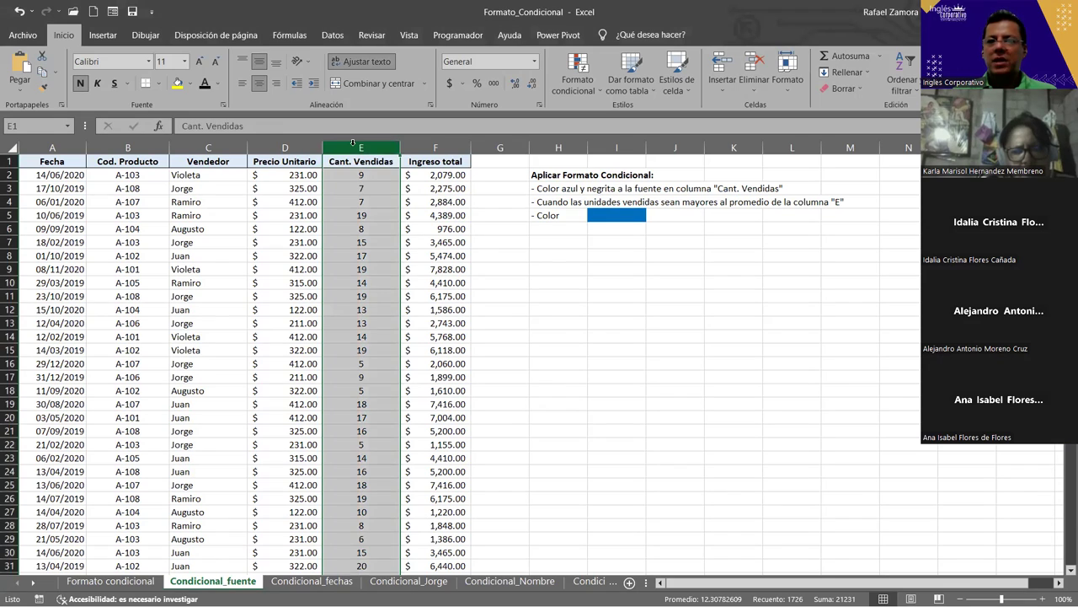
click(357, 174)
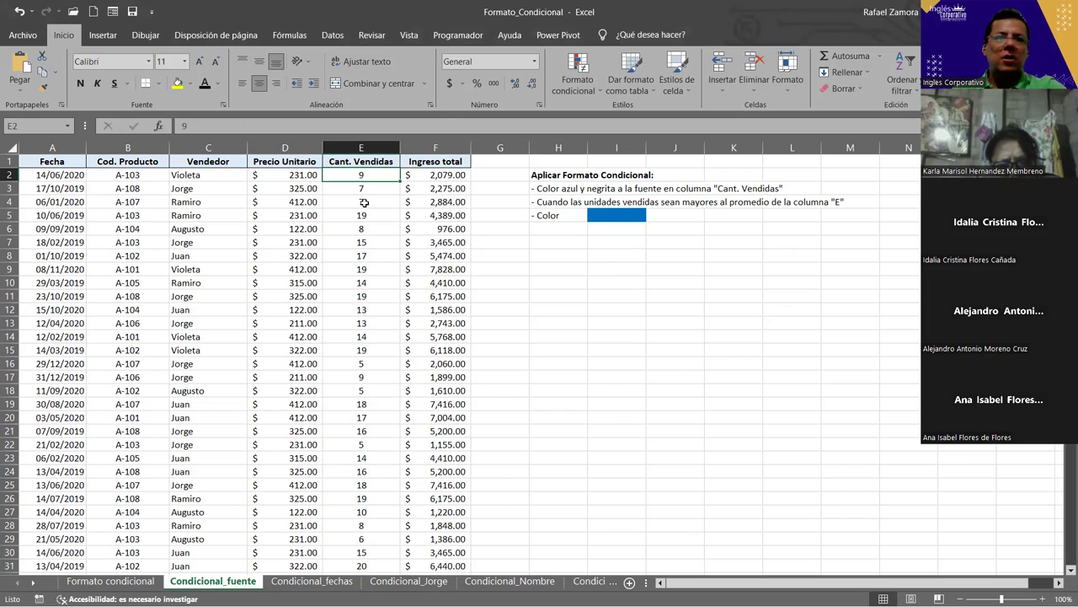
key(ctrl+Down)
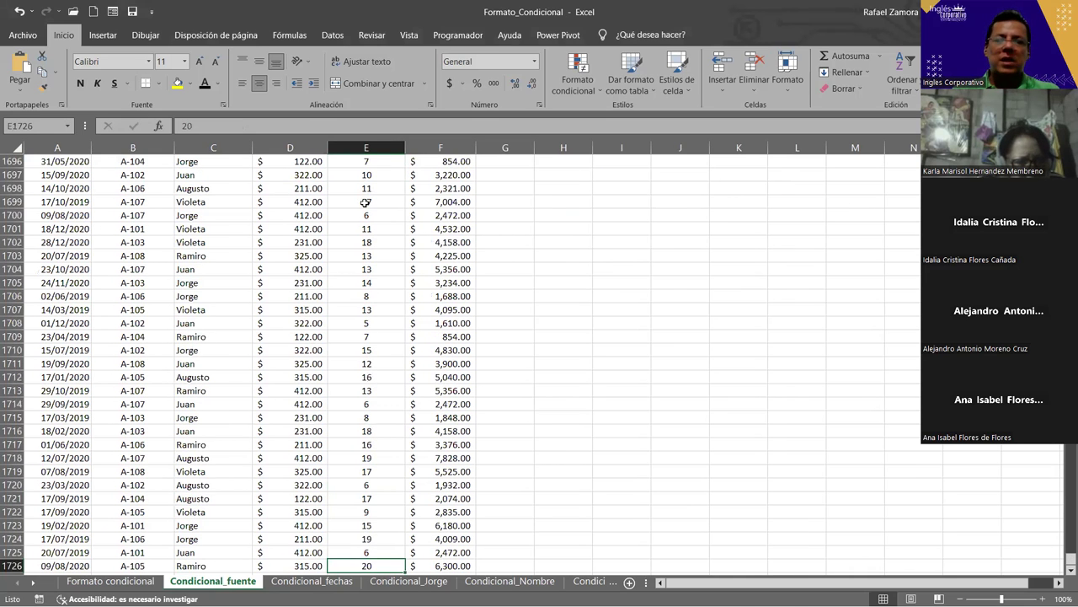
key(ctrl+shift+Up)
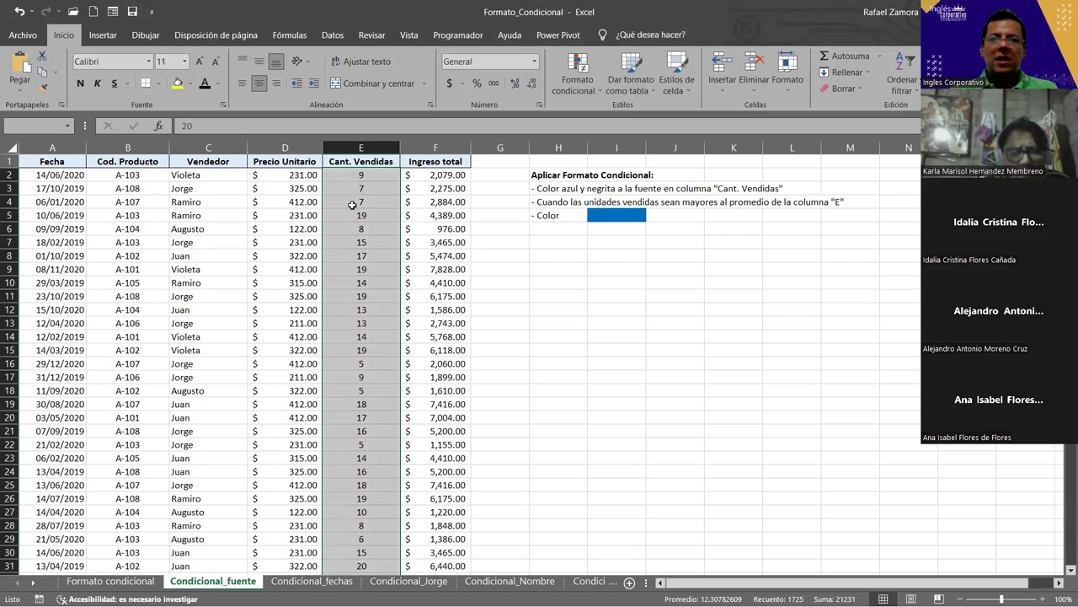
click(579, 94)
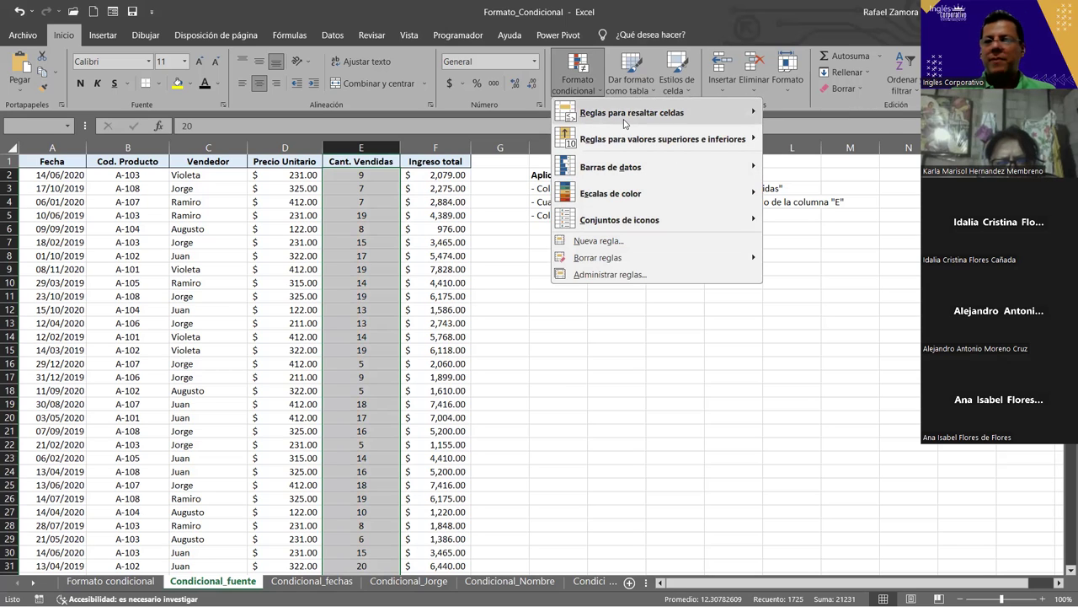
- Preview the Highlight Cells Rules and Icon Sets options, then dismiss the Conditional Formatting menu
mouse_move(624, 124)
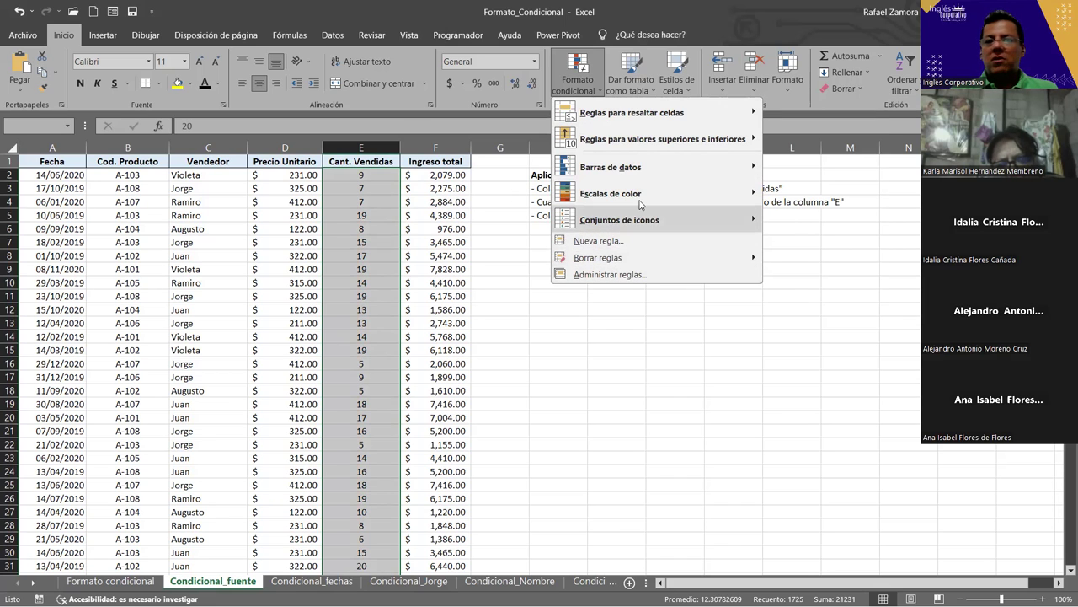
mouse_move(615, 221)
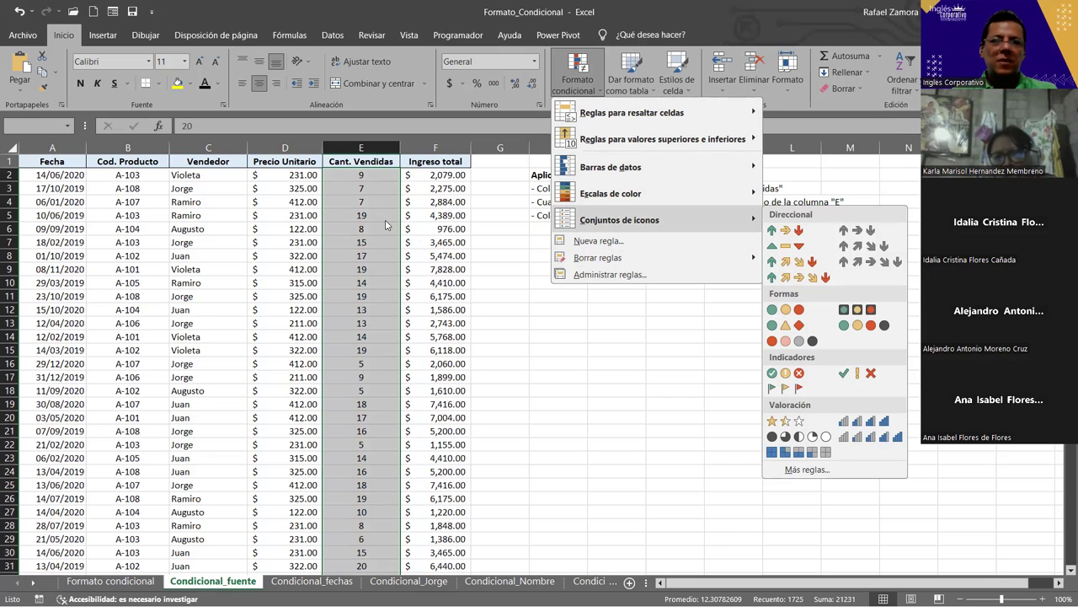
click(383, 179)
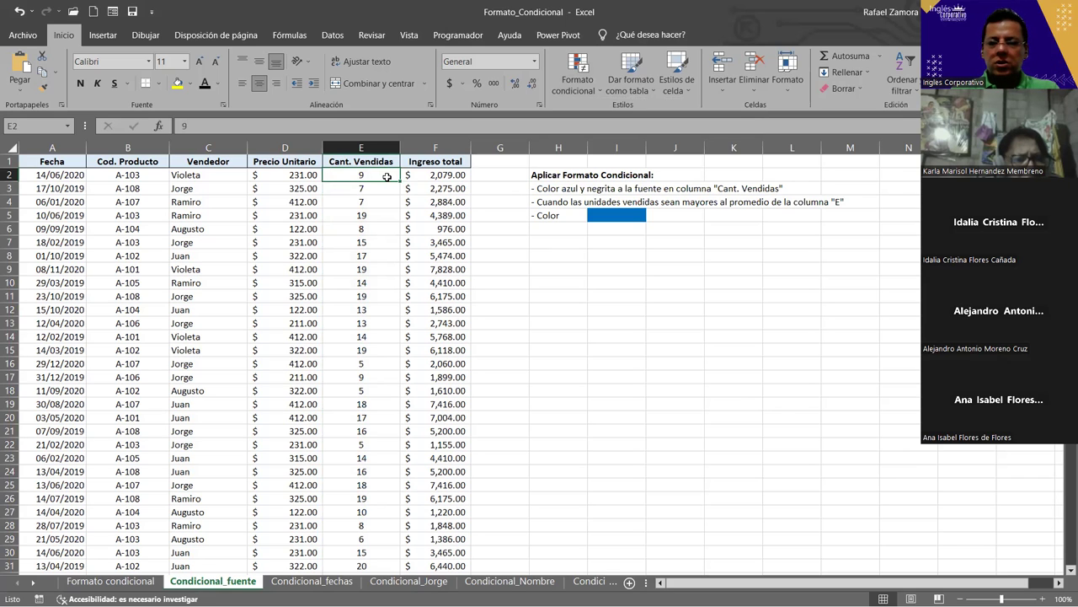
- Reselect the units-sold values E2:E1726 without the header and reopen Conditional Formatting
key(ctrl+Down)
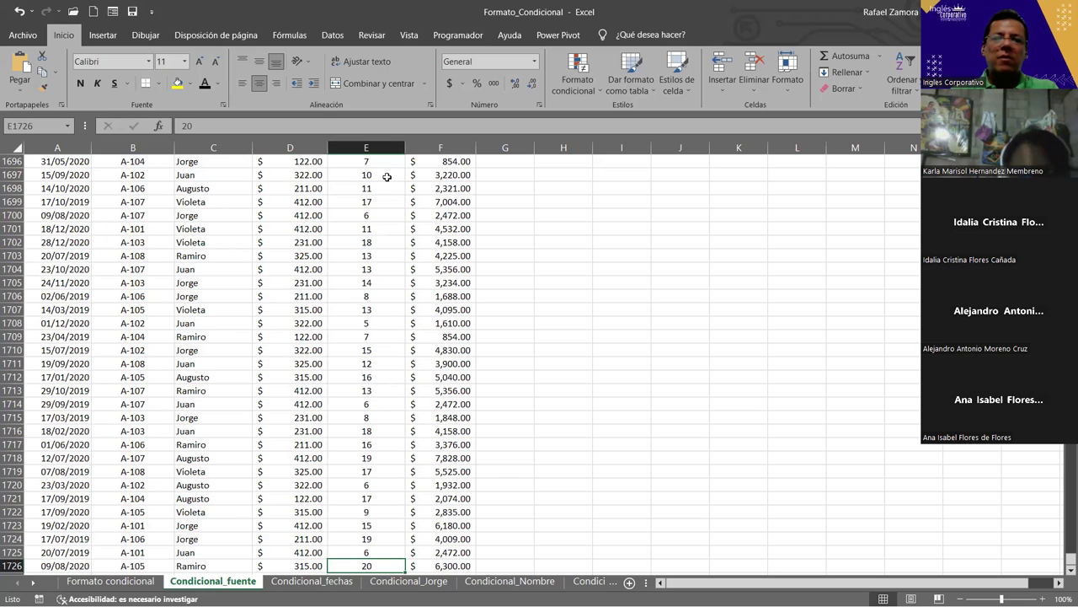
key(ctrl+shift+Up)
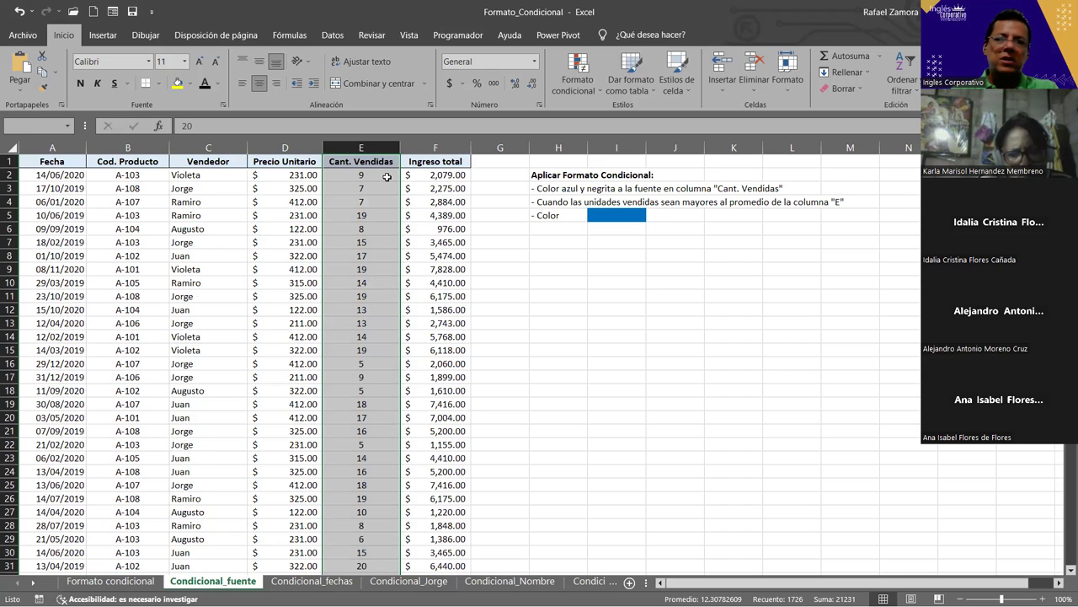
shift+click(387, 176)
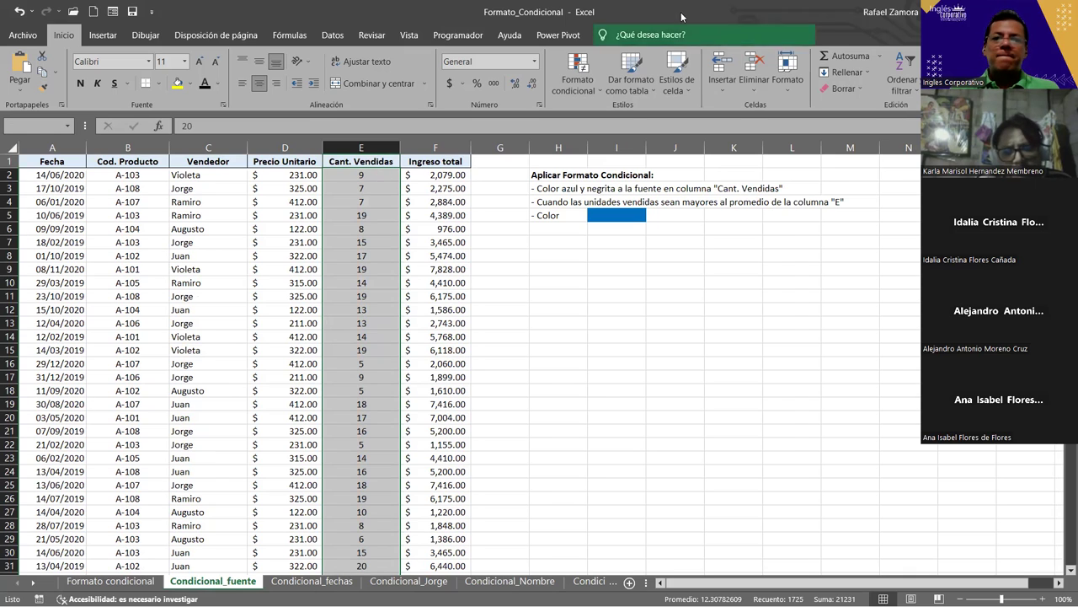
click(591, 91)
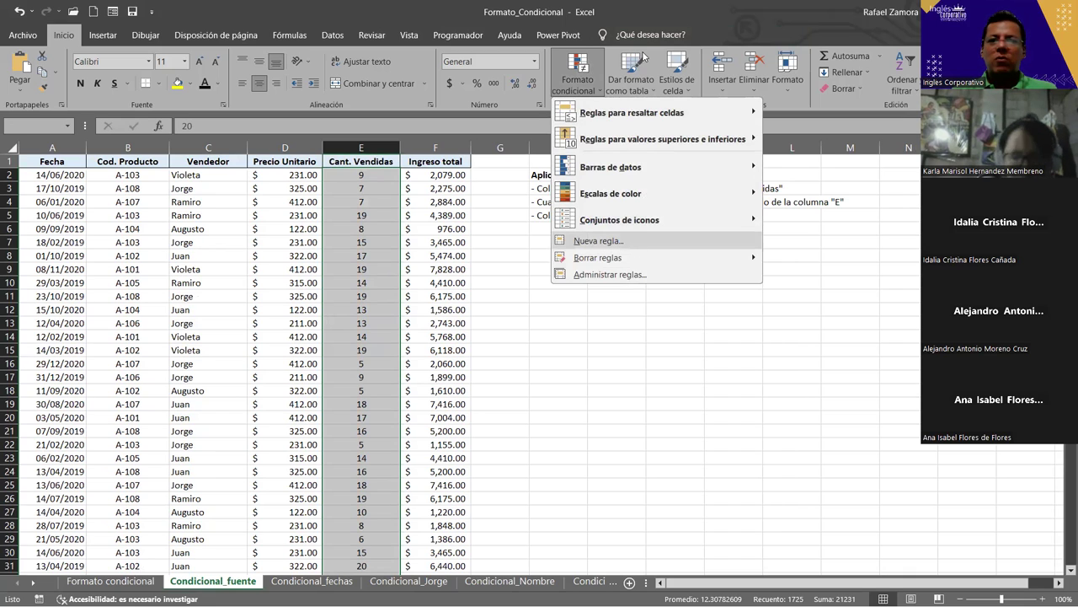
- Start a New Rule for the Cant. Vendidas values, compare rule types and settle on the 2-colour scale
key(Return)
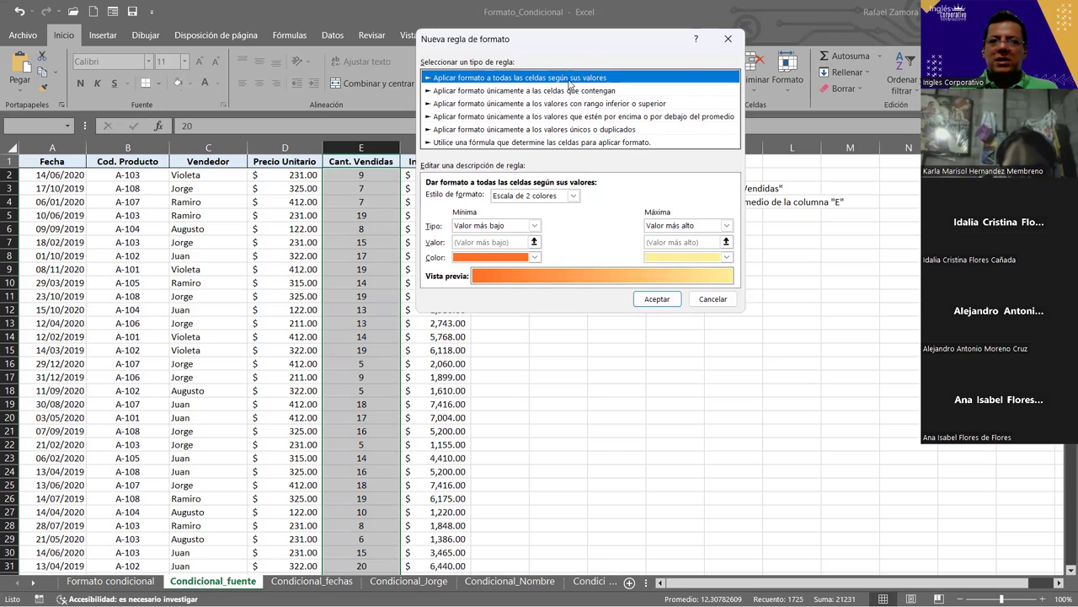
click(614, 116)
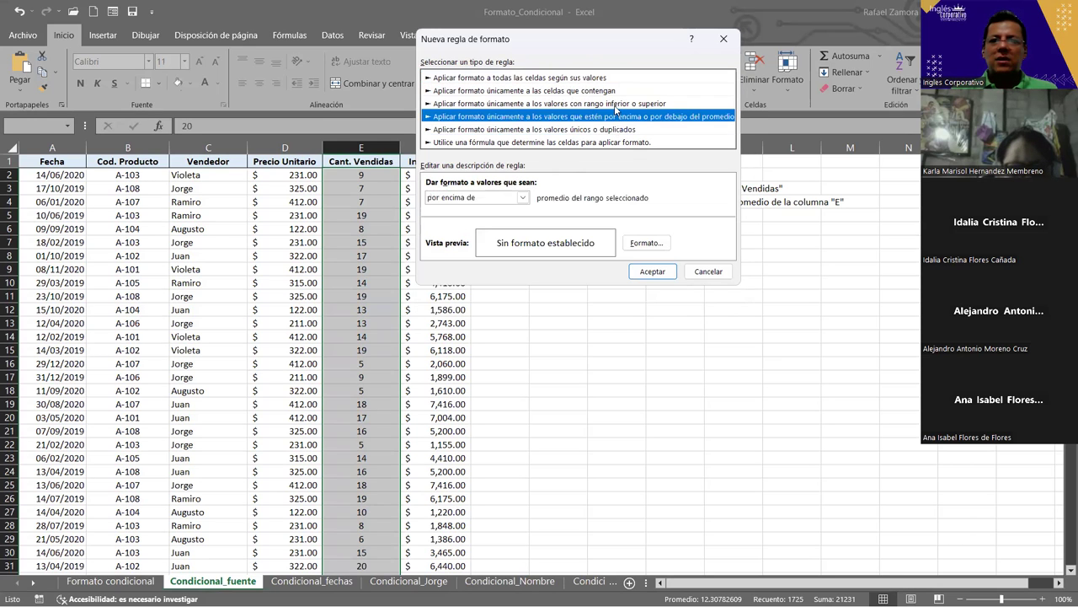
click(613, 103)
click(606, 78)
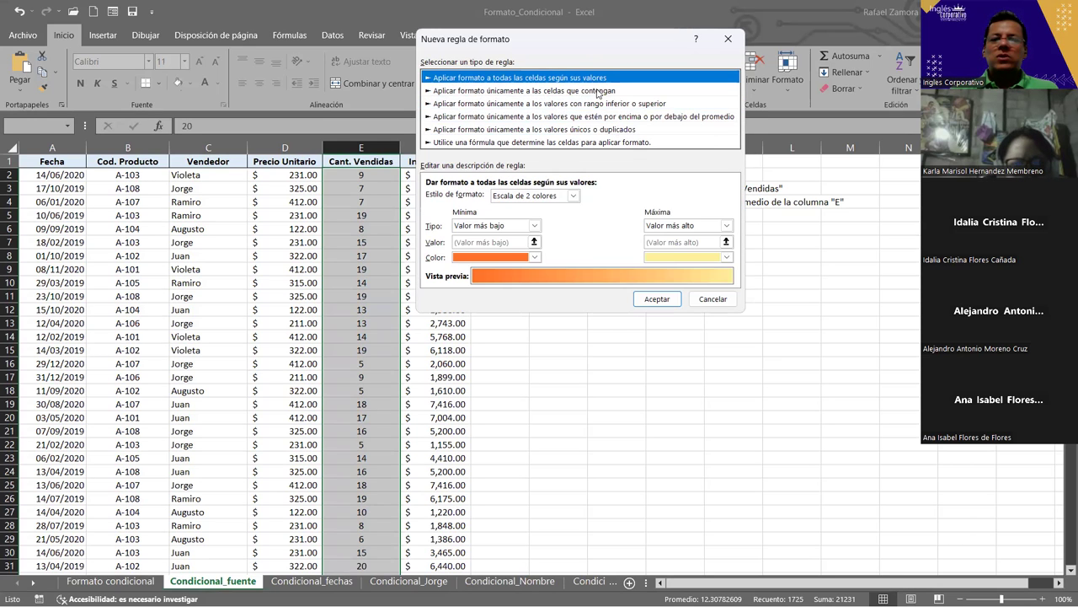
click(600, 117)
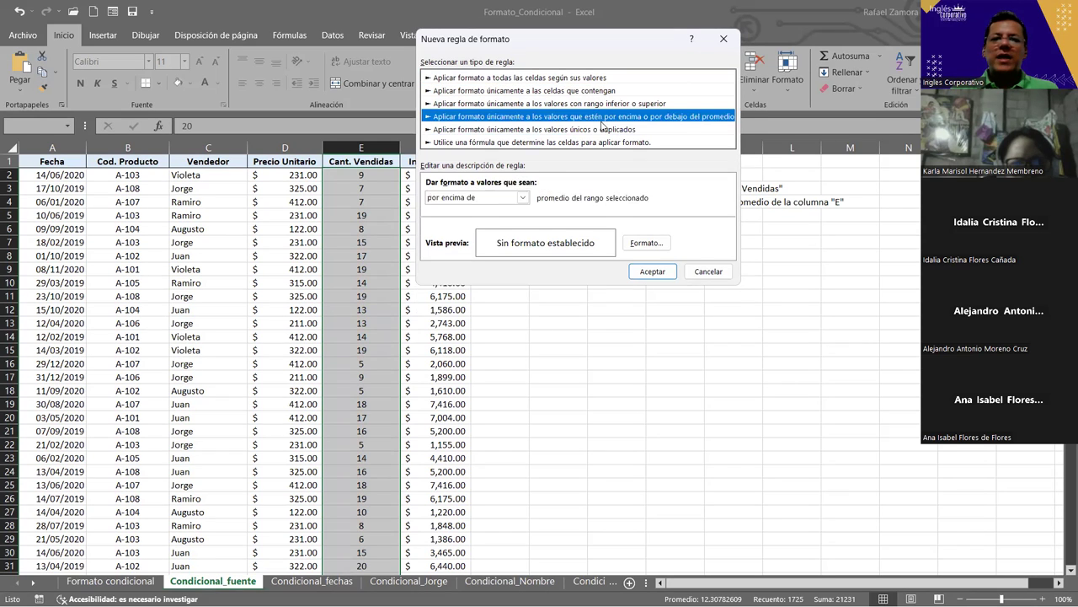
click(602, 128)
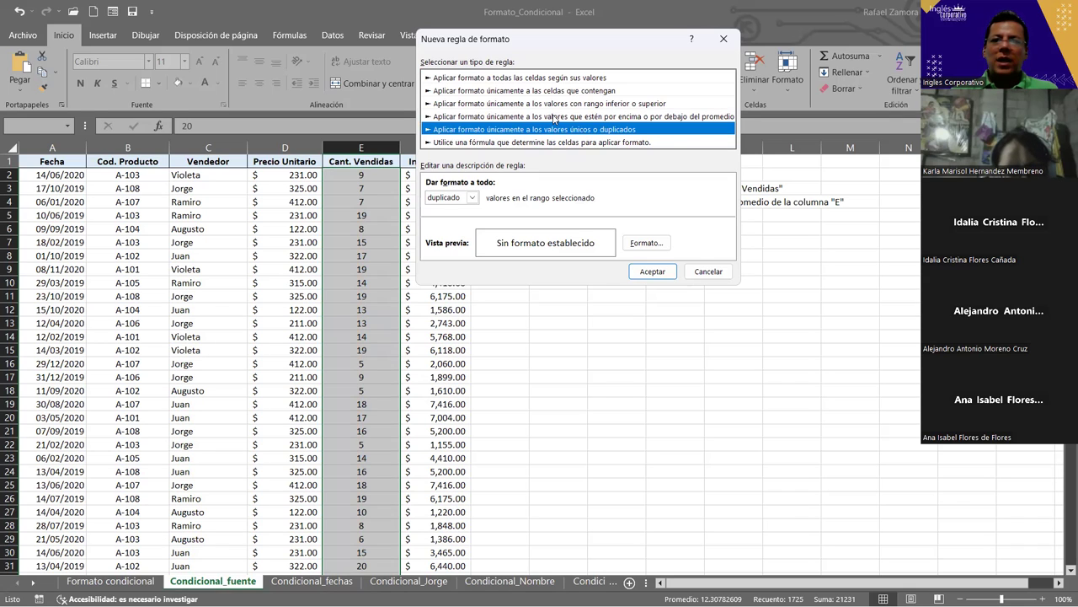
click(547, 142)
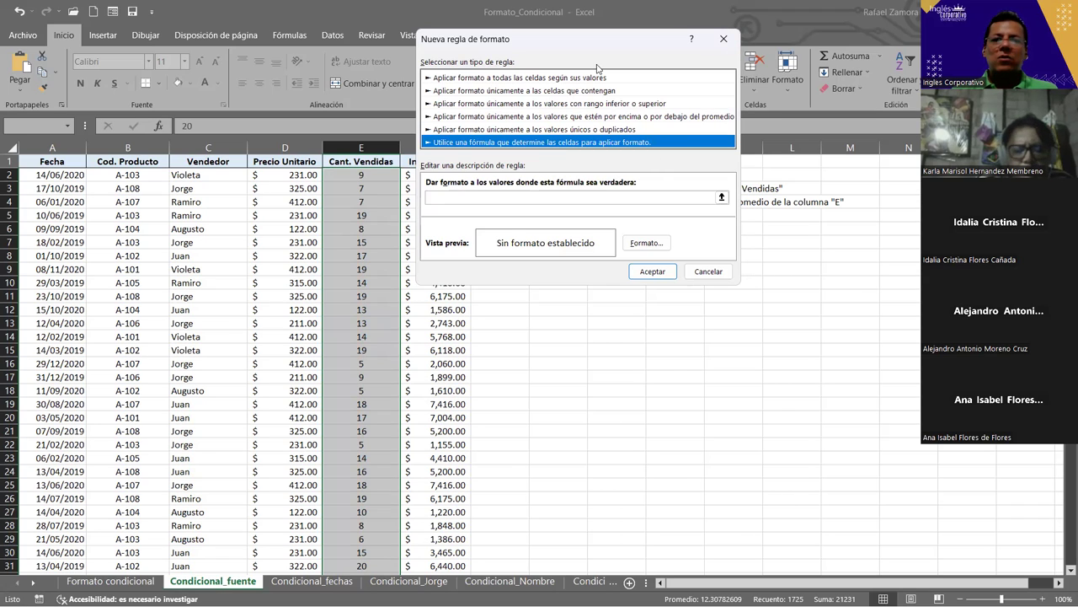
click(606, 200)
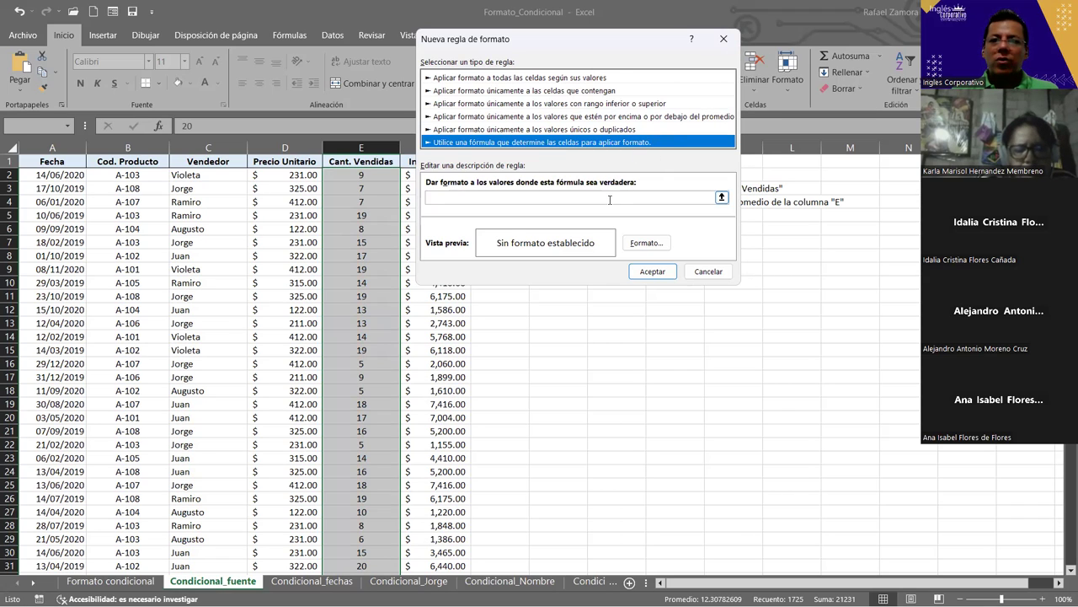
click(606, 200)
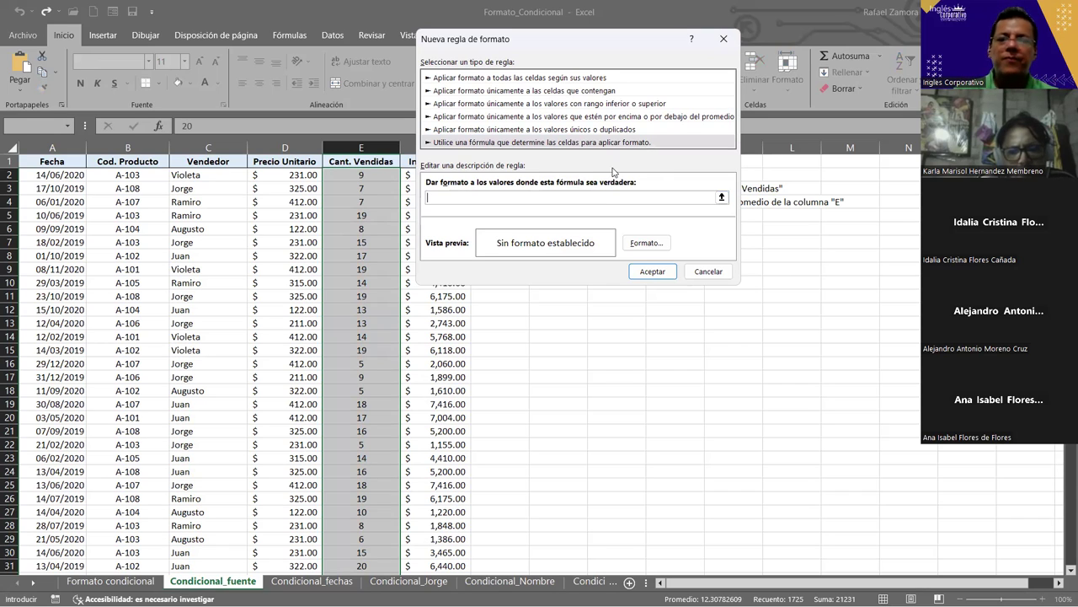
click(597, 78)
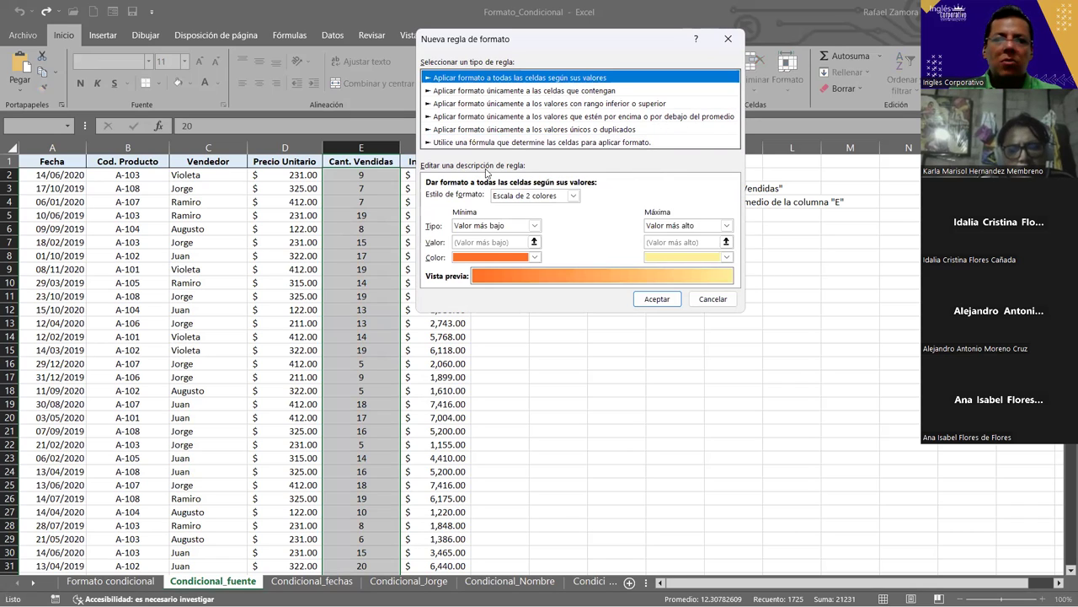
- Choose the above/below-average rule type set to 'por encima de' for the Cant. Vendidas values
click(647, 116)
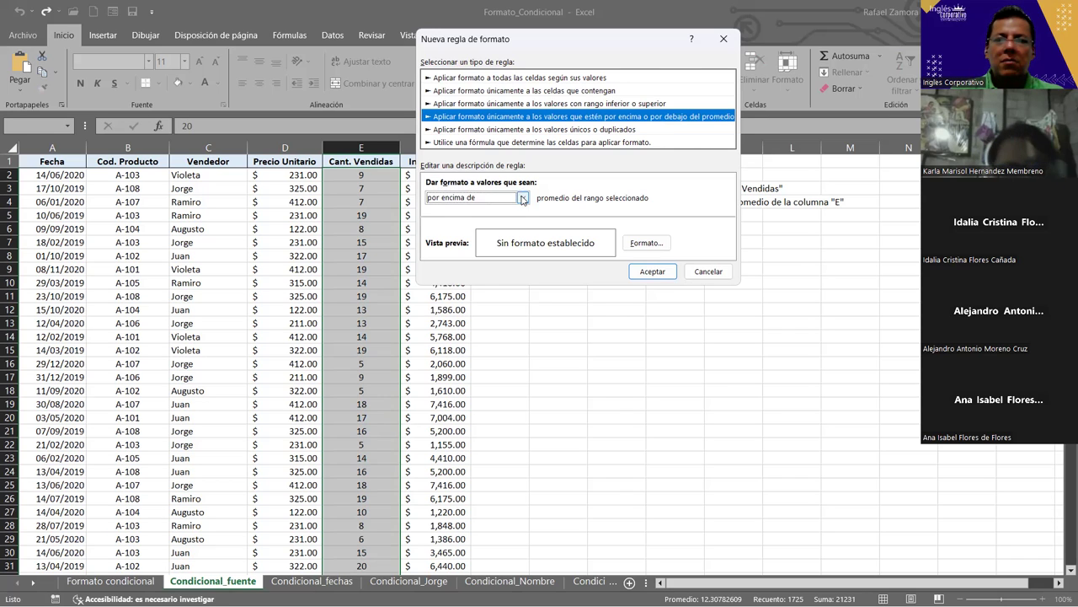
click(509, 200)
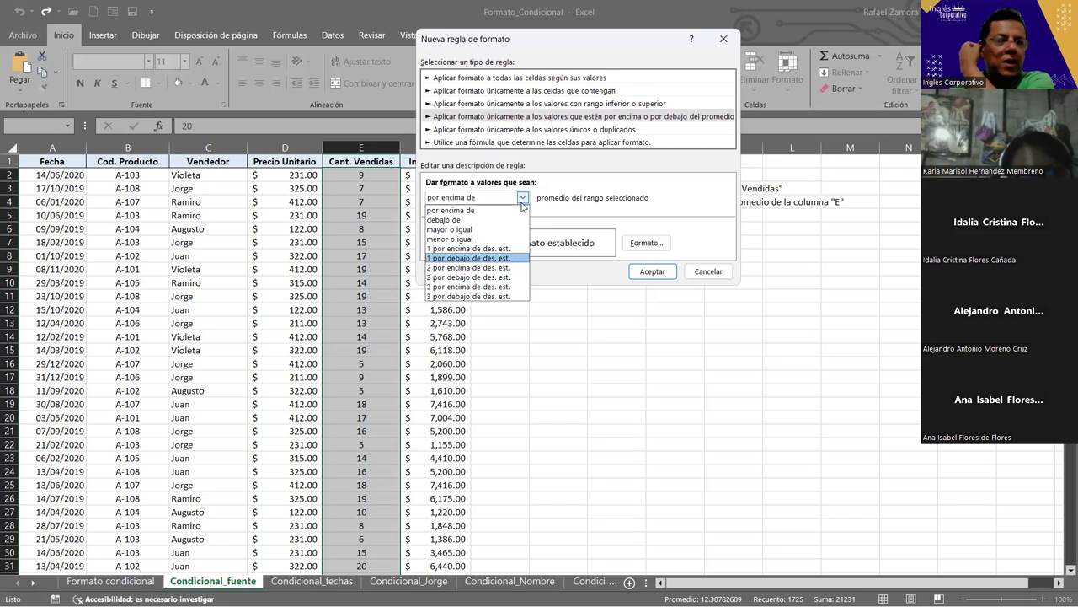
click(506, 210)
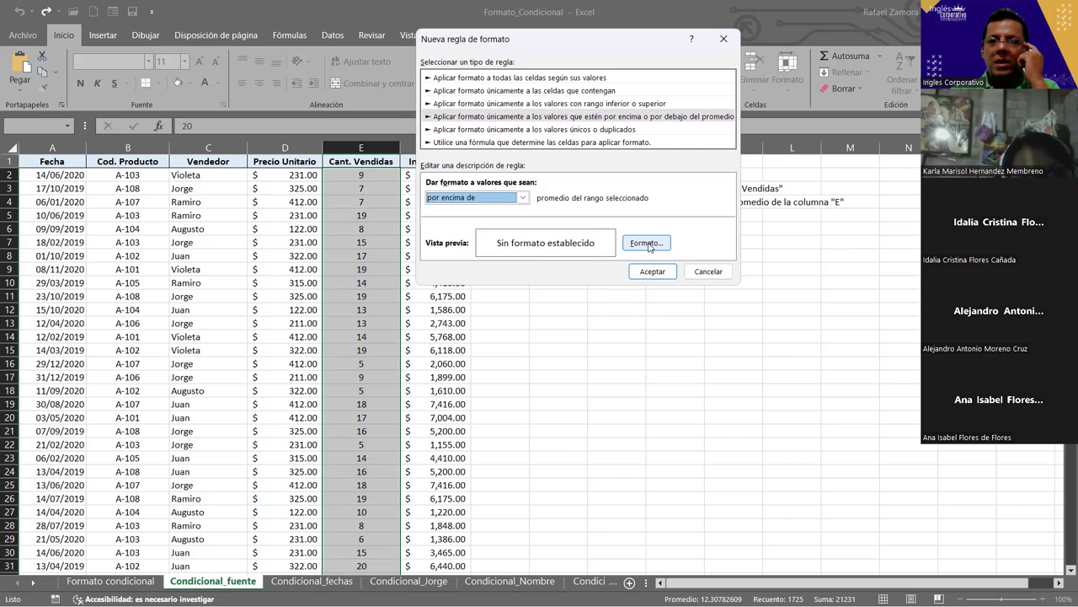
- Give the above-average rule a Negrita font in blue via Formato de celdas
click(647, 243)
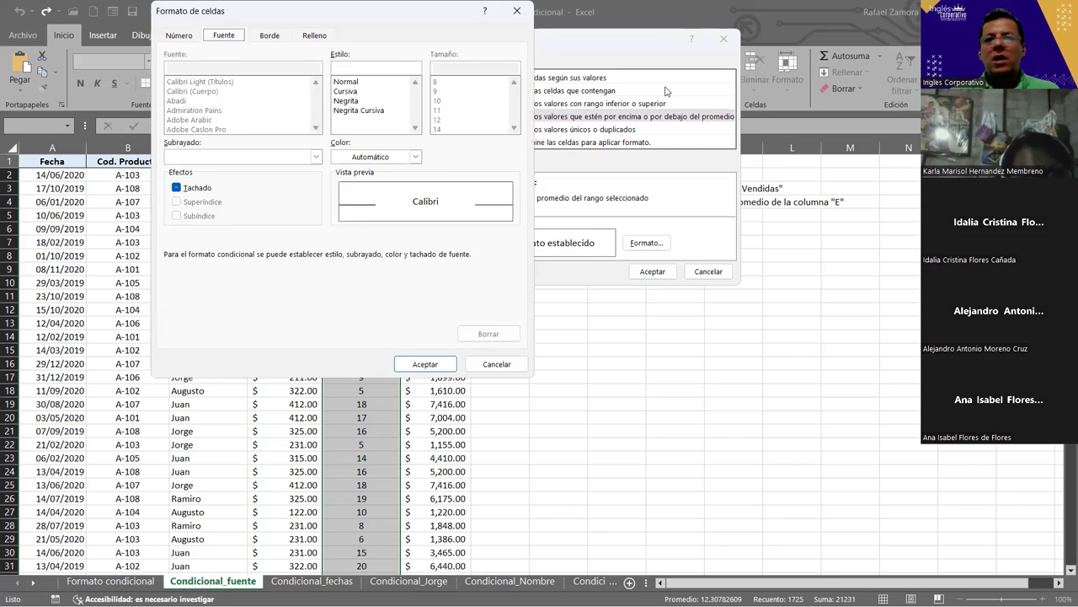
click(509, 362)
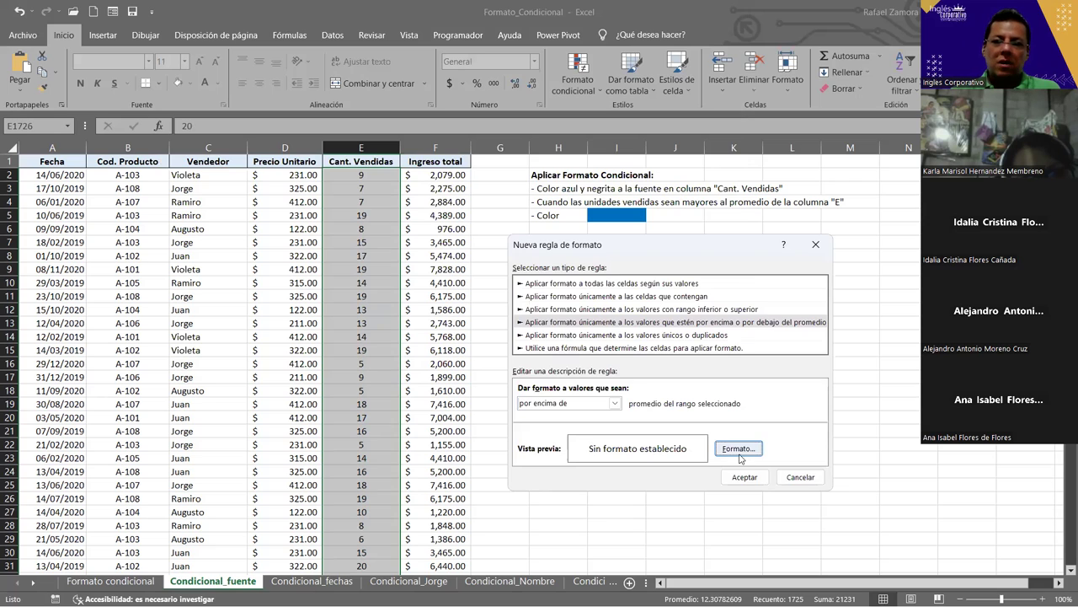
click(738, 449)
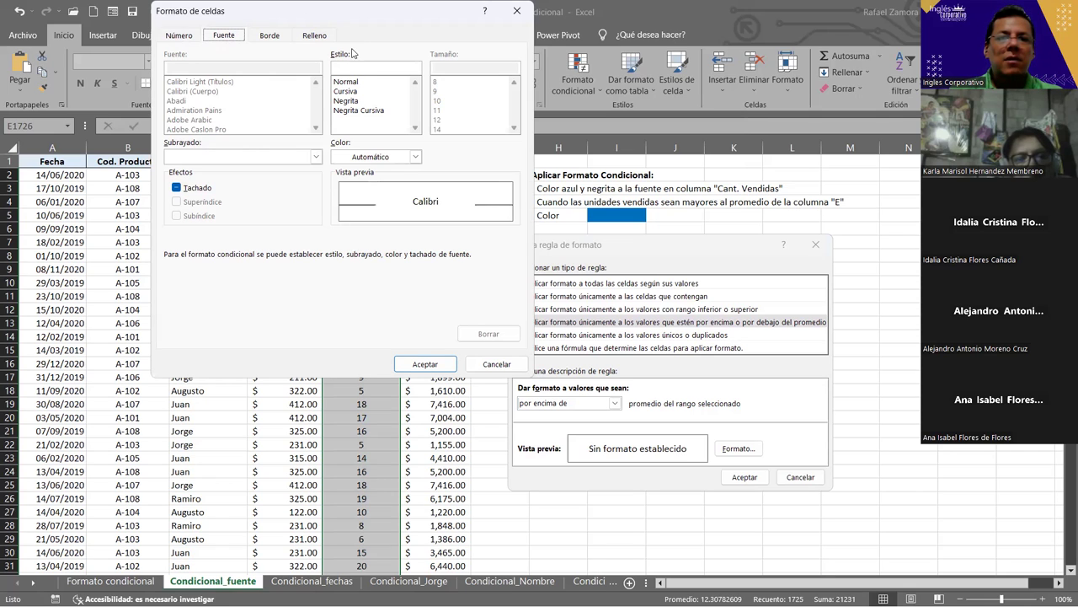
click(360, 102)
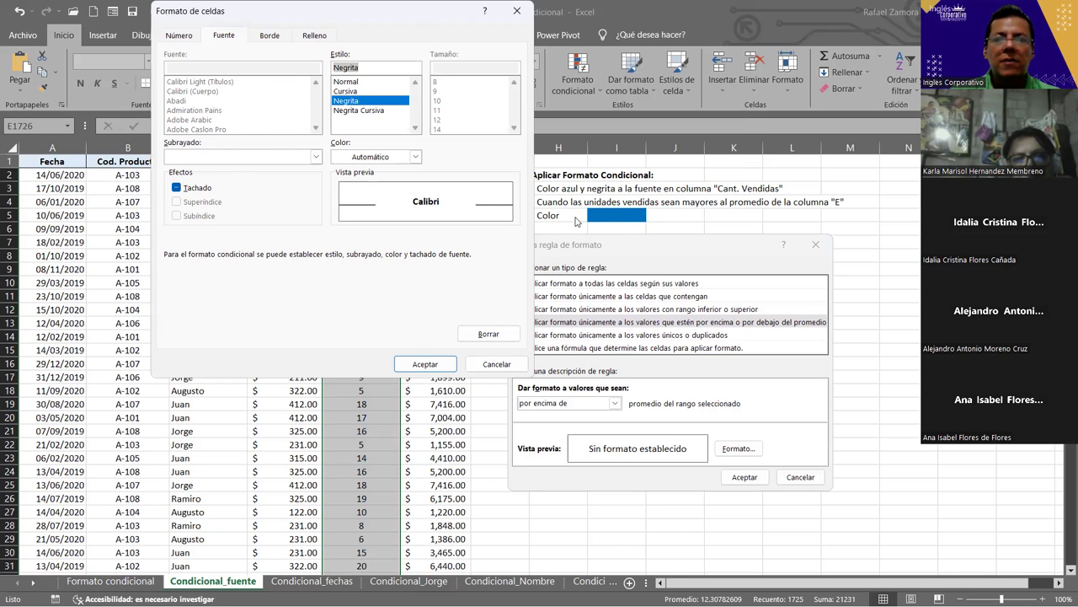
drag(576, 220, 436, 168)
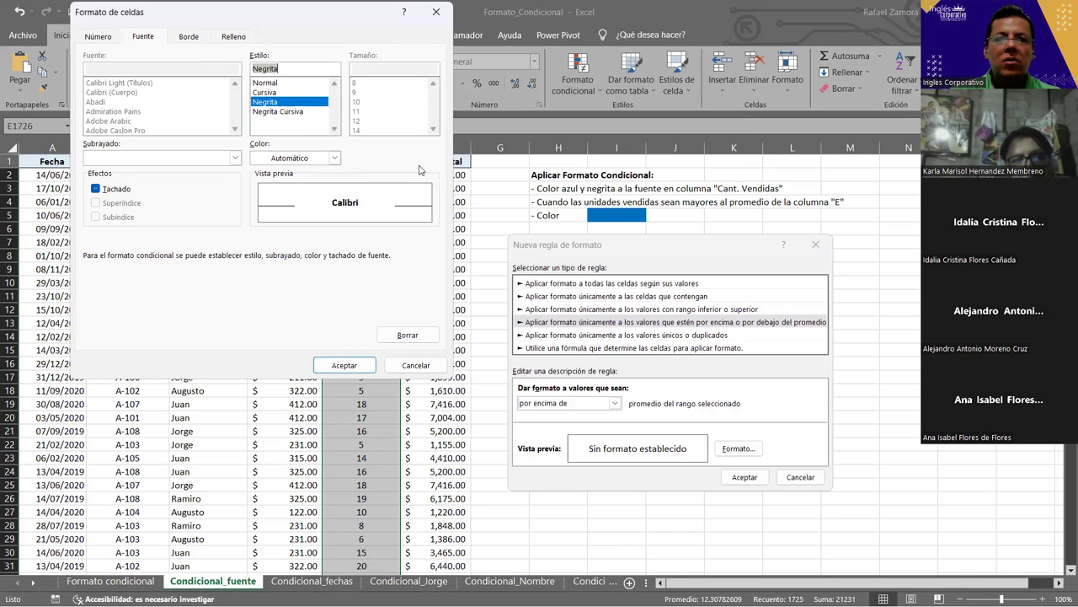
click(333, 157)
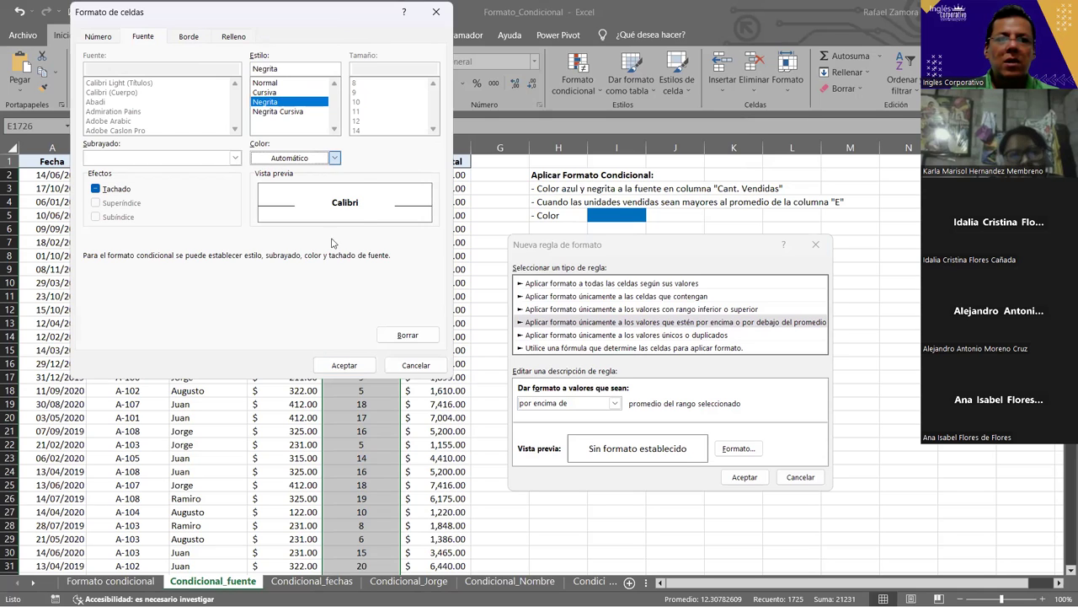
click(336, 287)
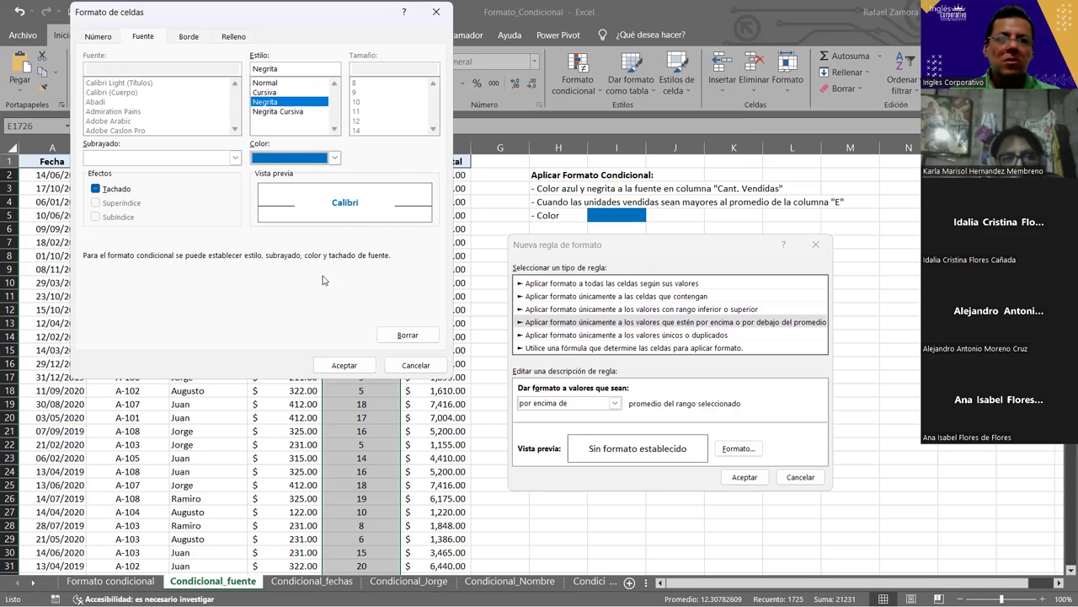
click(343, 367)
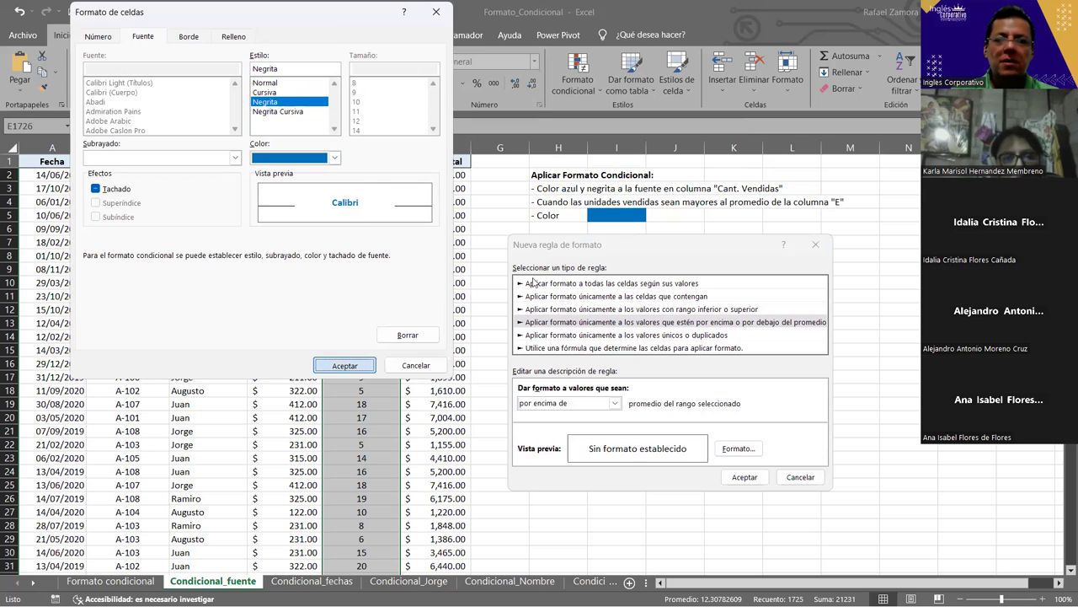
- Apply the rule and select E2 down to row 1726 to check the bold blue values
click(745, 477)
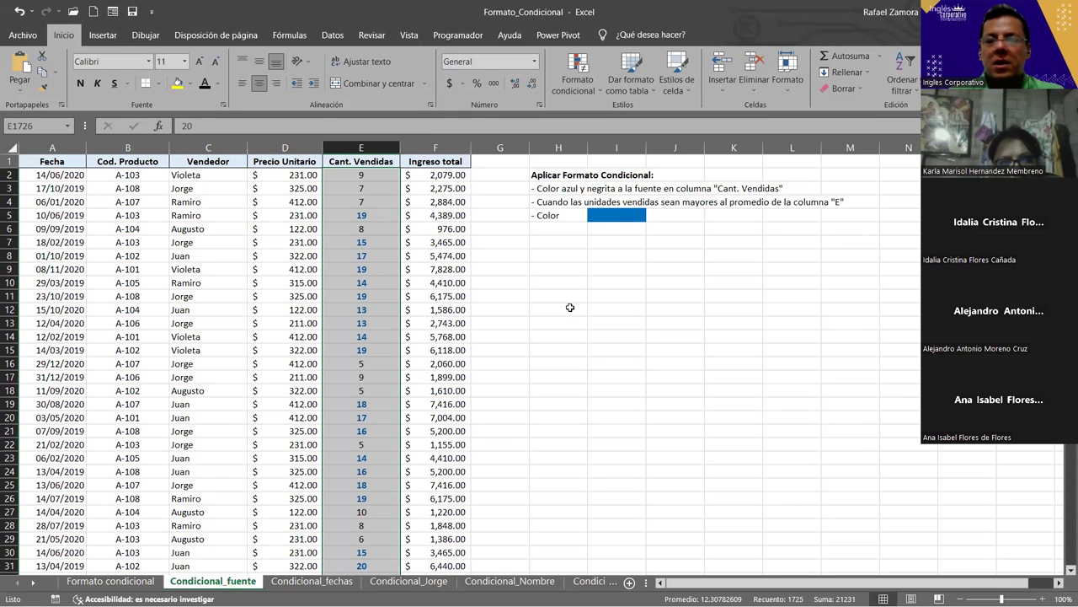
drag(570, 307, 562, 323)
ctrl+scroll(413, 307, up, 1)
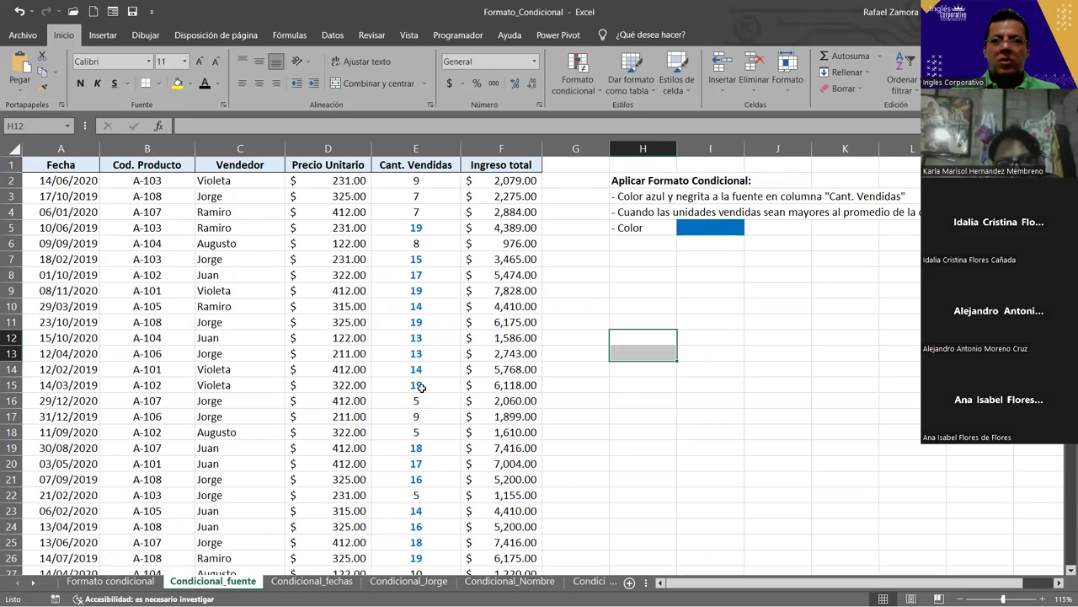
click(433, 182)
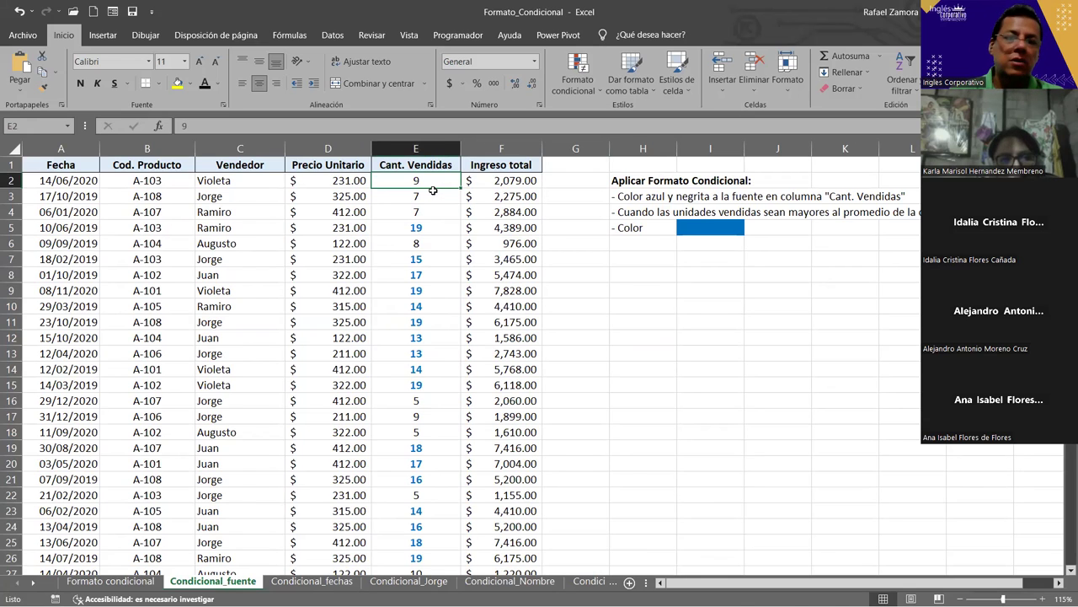
key(ctrl+shift+Down)
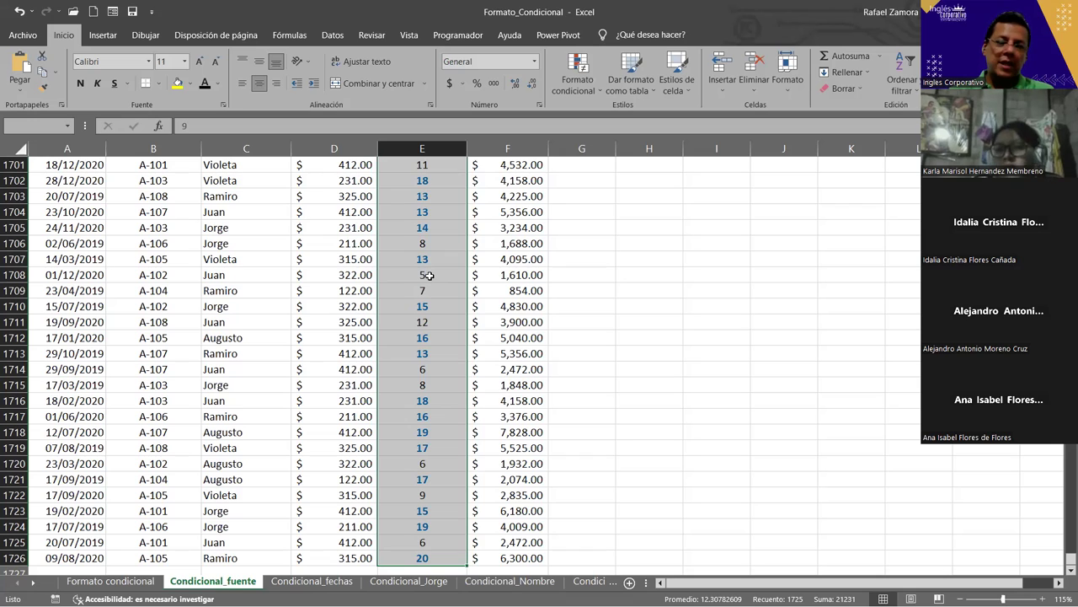
- Clear the column selection and jump back to the top of the table
click(428, 199)
key(ctrl+Up)
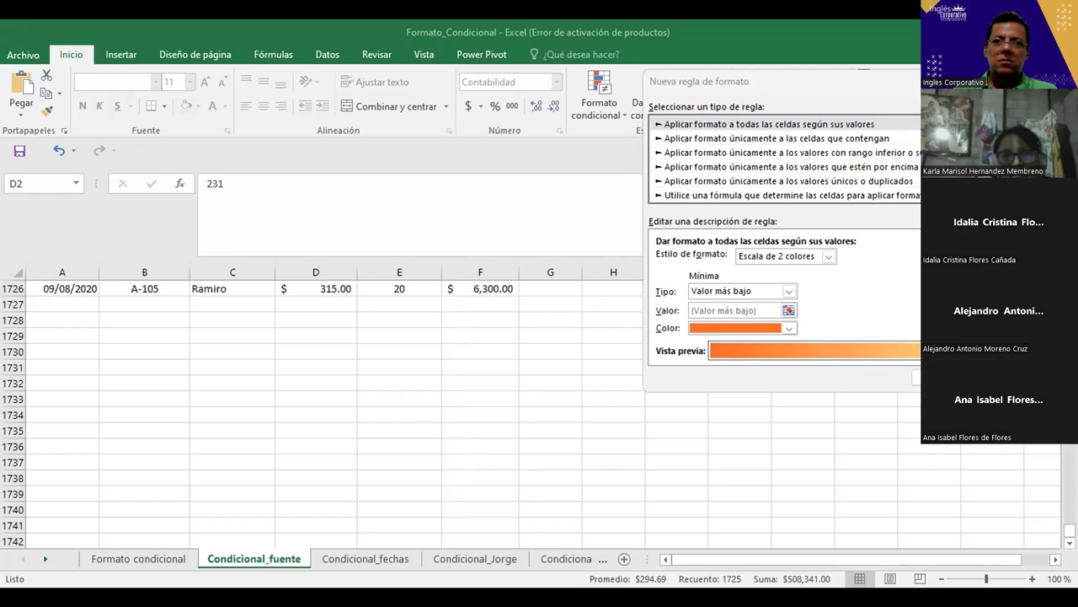
- Set the Precio Unitario rule to format values above the average
click(619, 196)
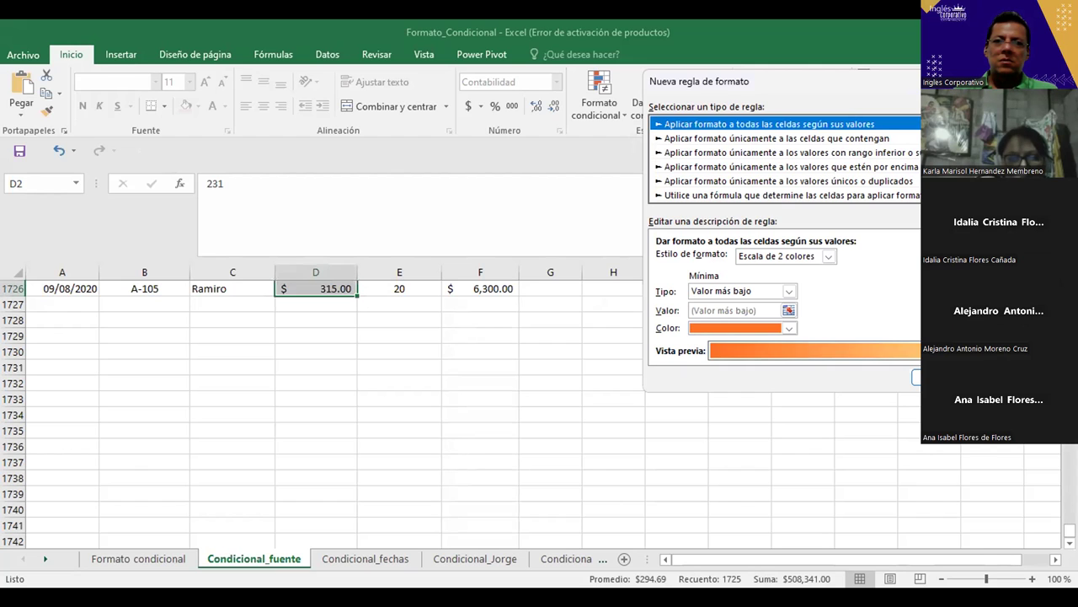
mouse_move(930, 86)
mouse_down()
mouse_move(876, 88)
mouse_move(850, 38)
mouse_up()
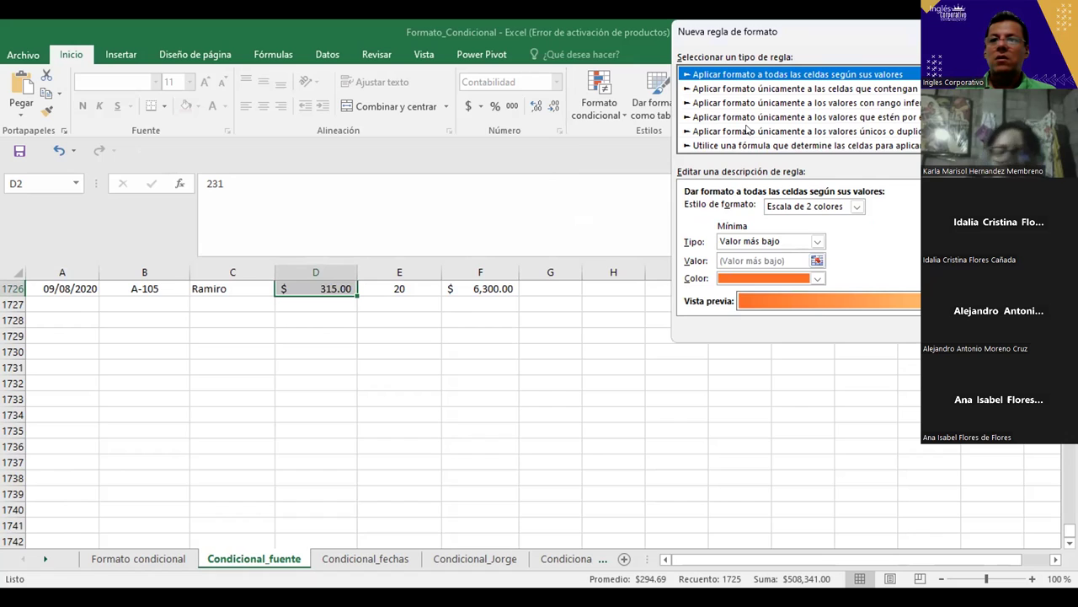
click(812, 117)
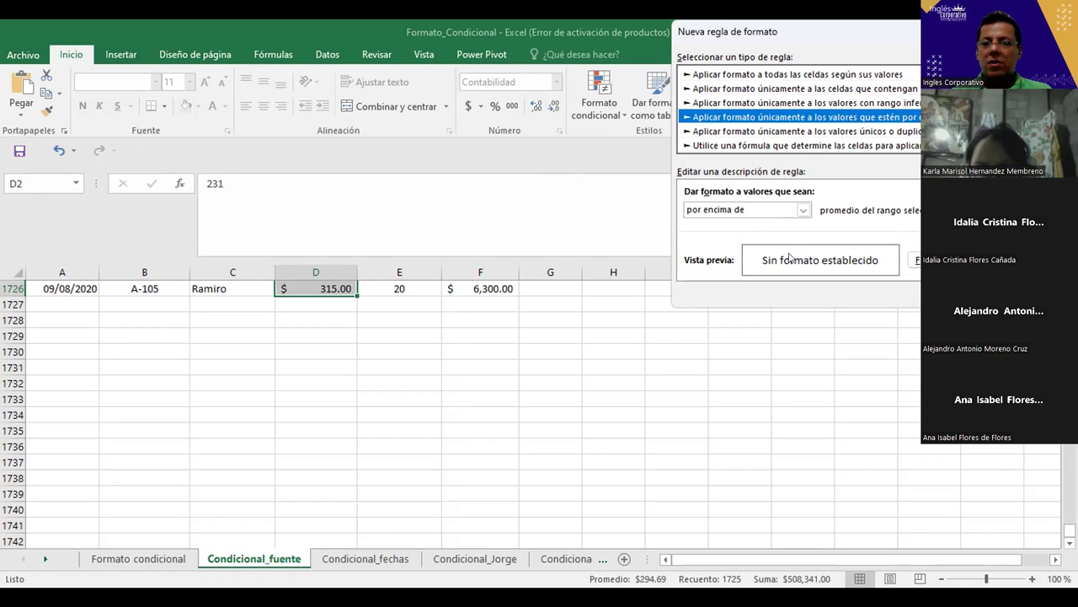
click(914, 260)
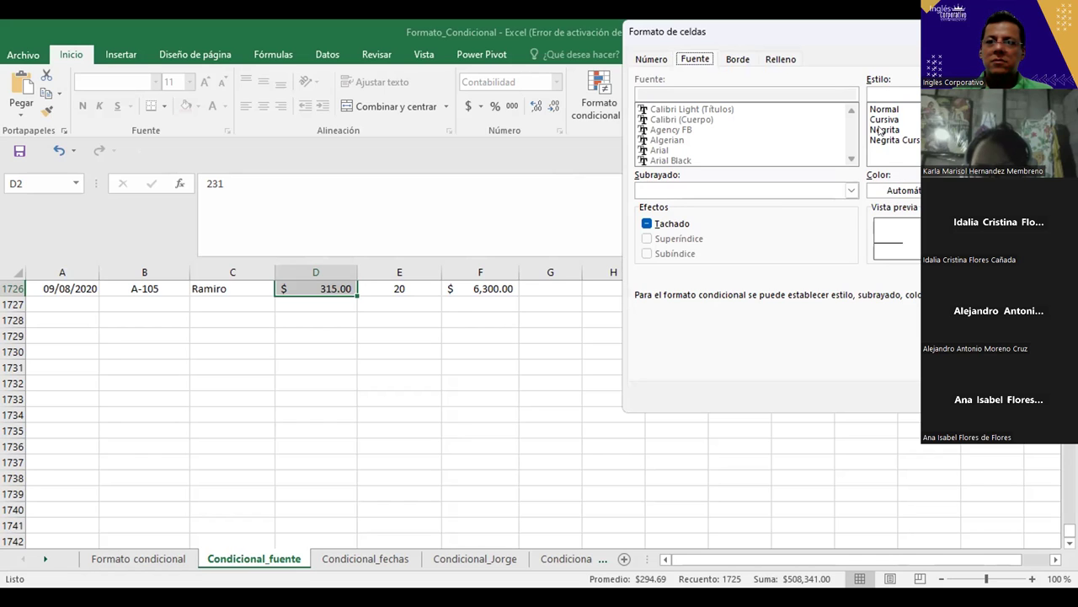
- Give above-average Precio Unitario values a bold dark blue font and apply the rule
click(879, 130)
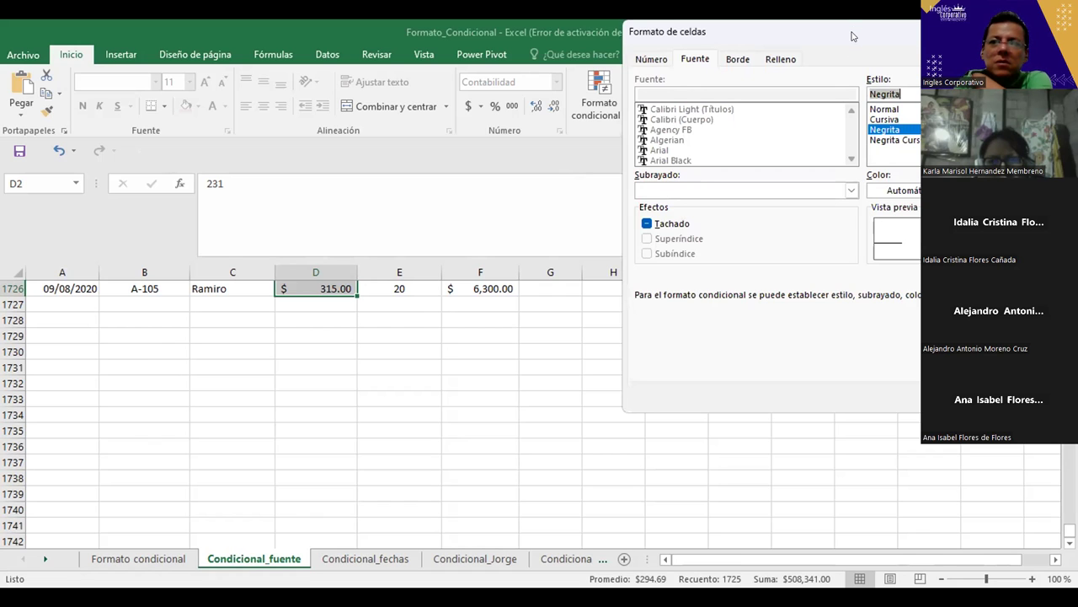
drag(735, 42, 649, 57)
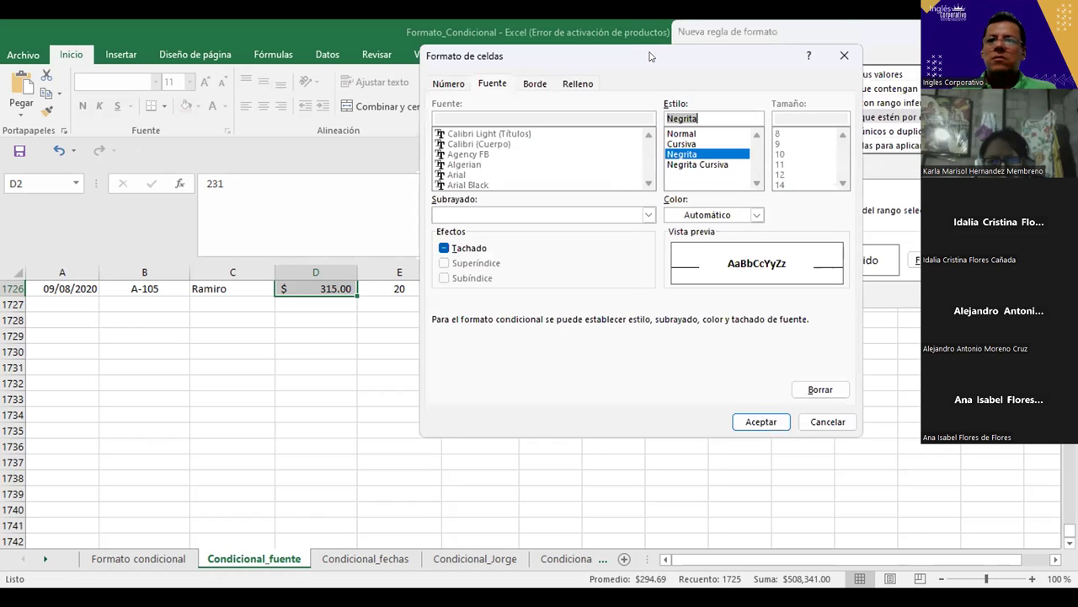
click(756, 215)
click(756, 216)
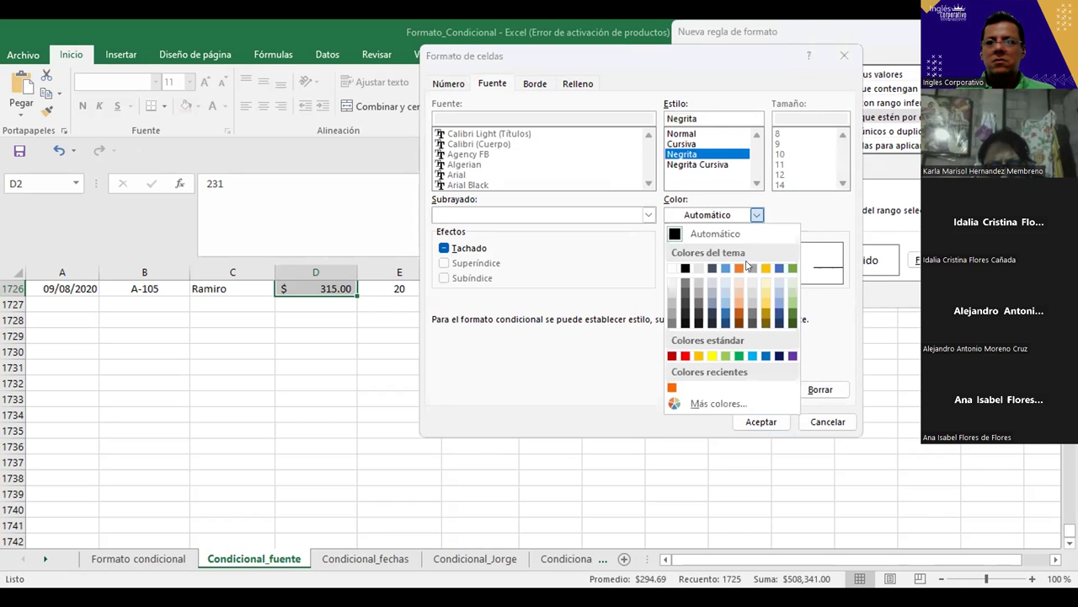
click(723, 316)
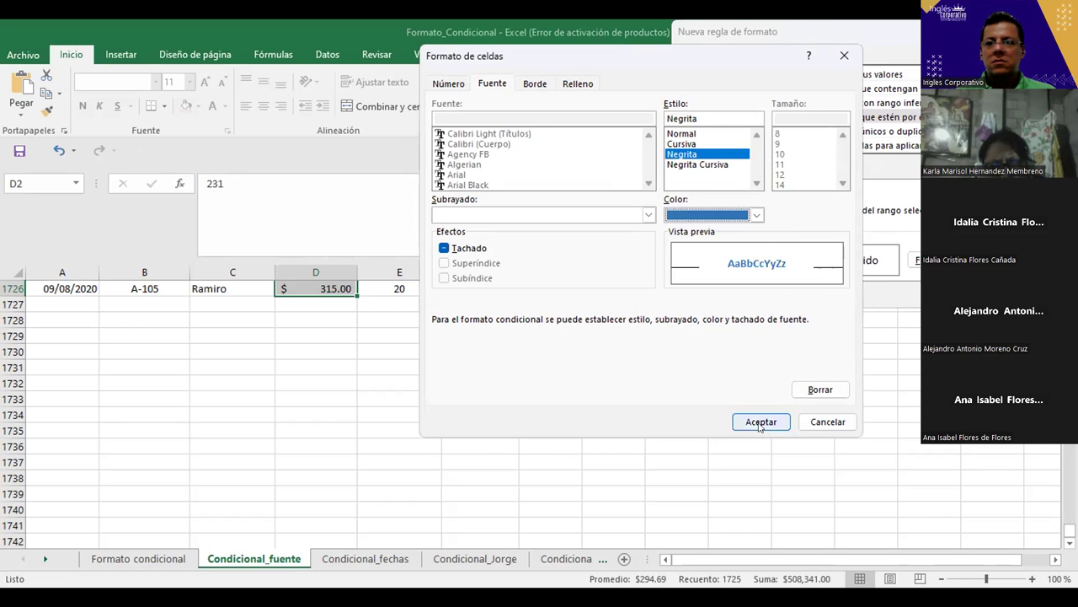
click(758, 421)
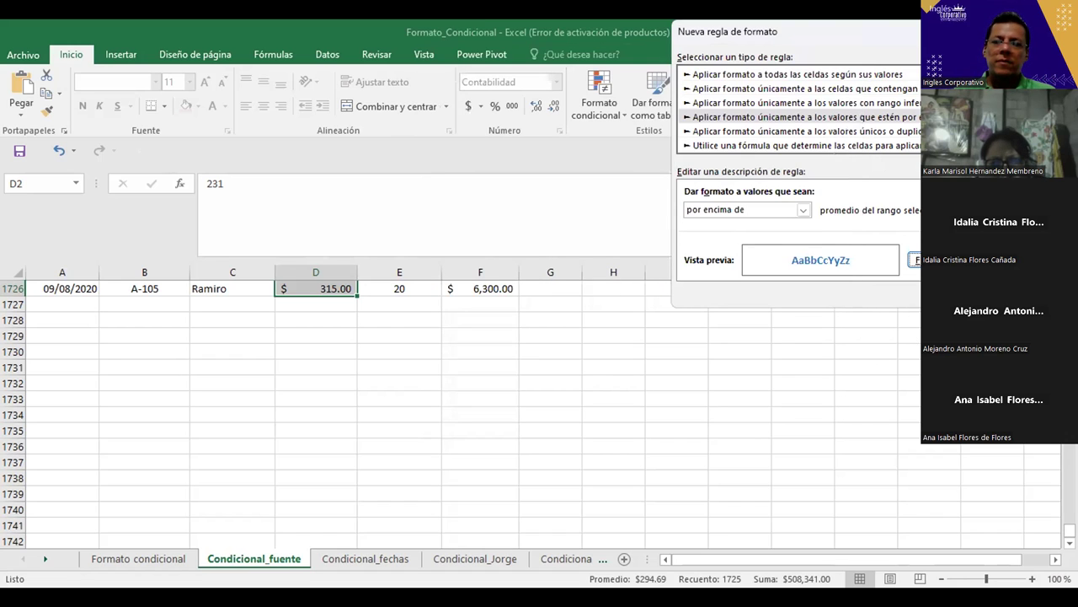
key(Return)
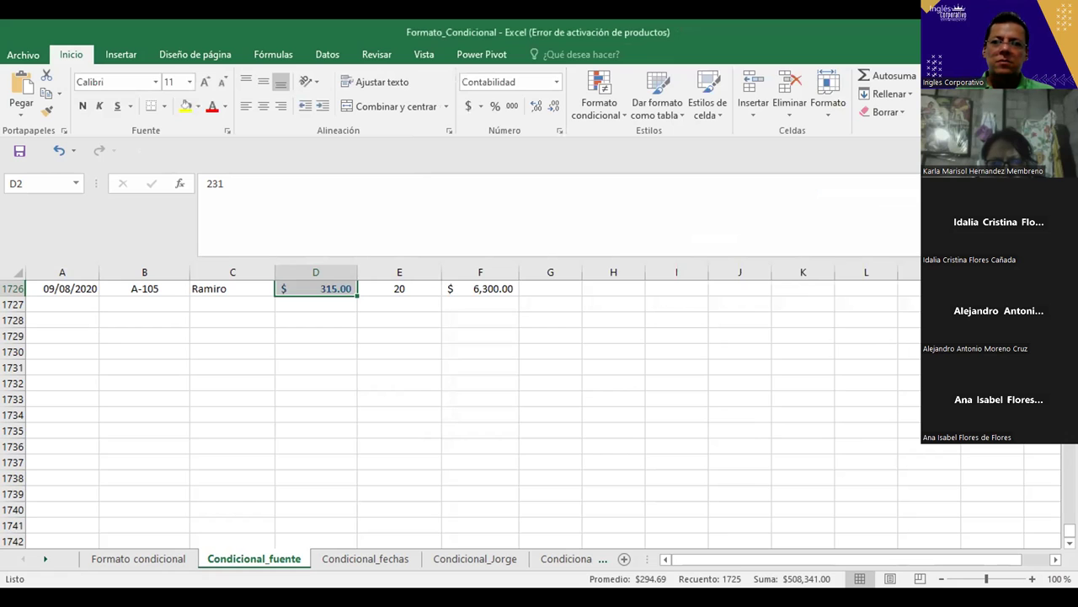
click(753, 313)
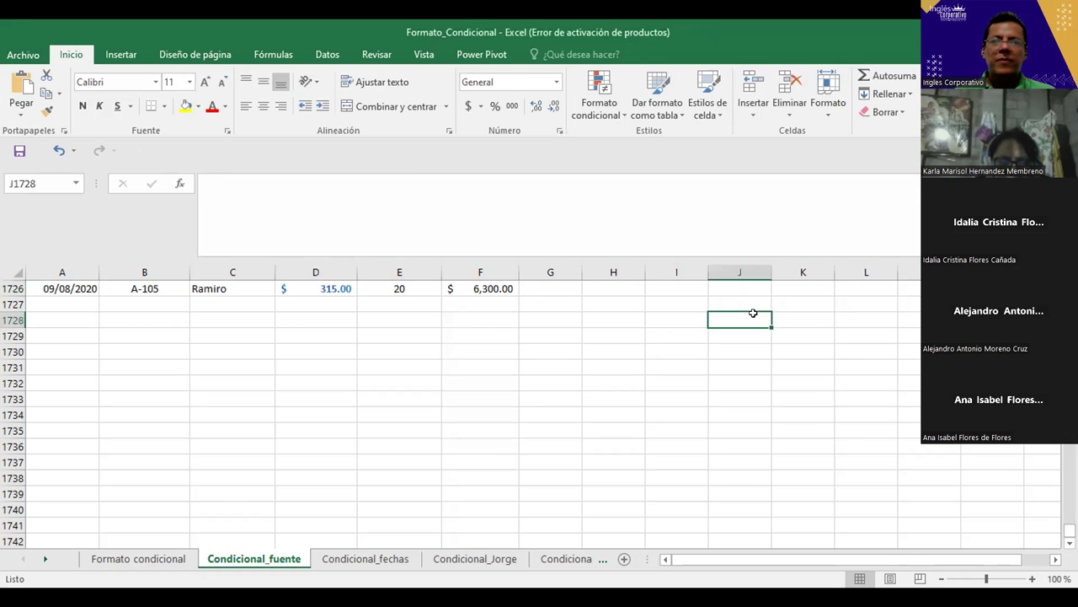
key(ctrl+Up)
key(Left)
key(Left)
key(Left)
key(Left)
key(Left)
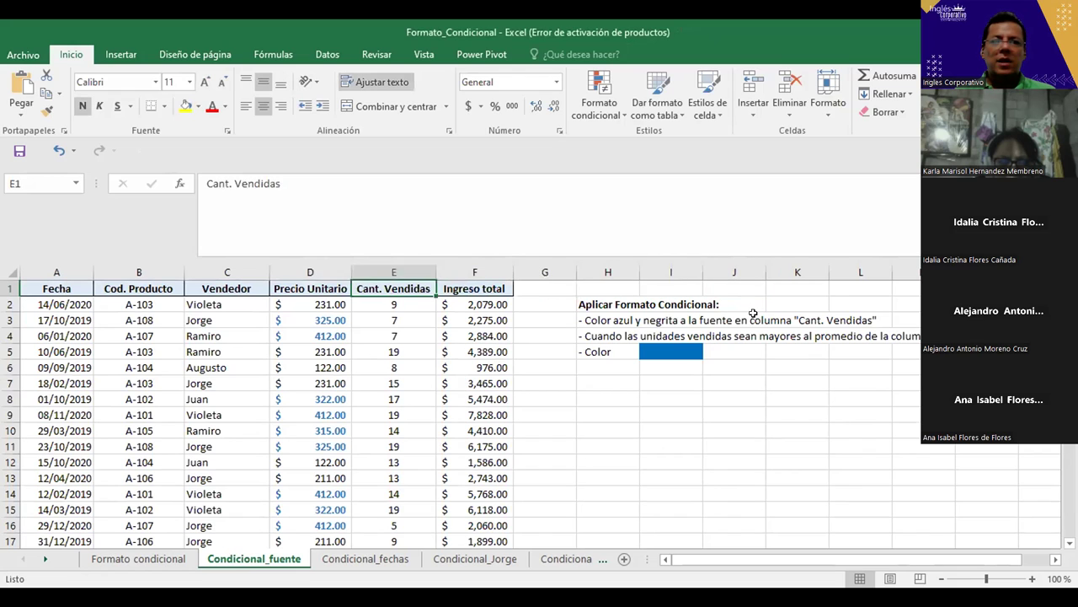
key(Left)
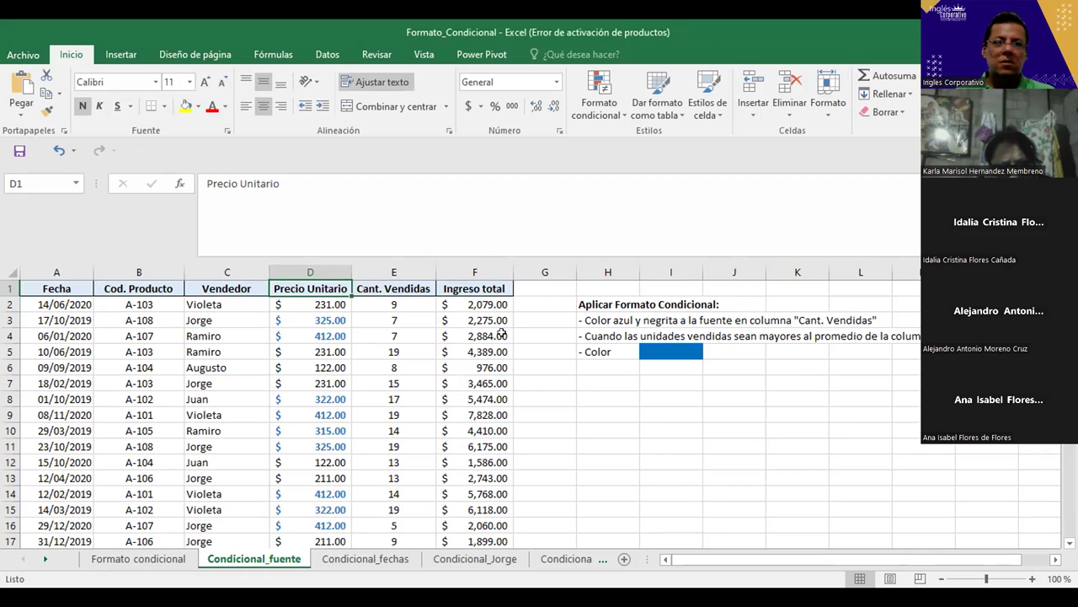
ctrl+scroll(501, 335, down, 2)
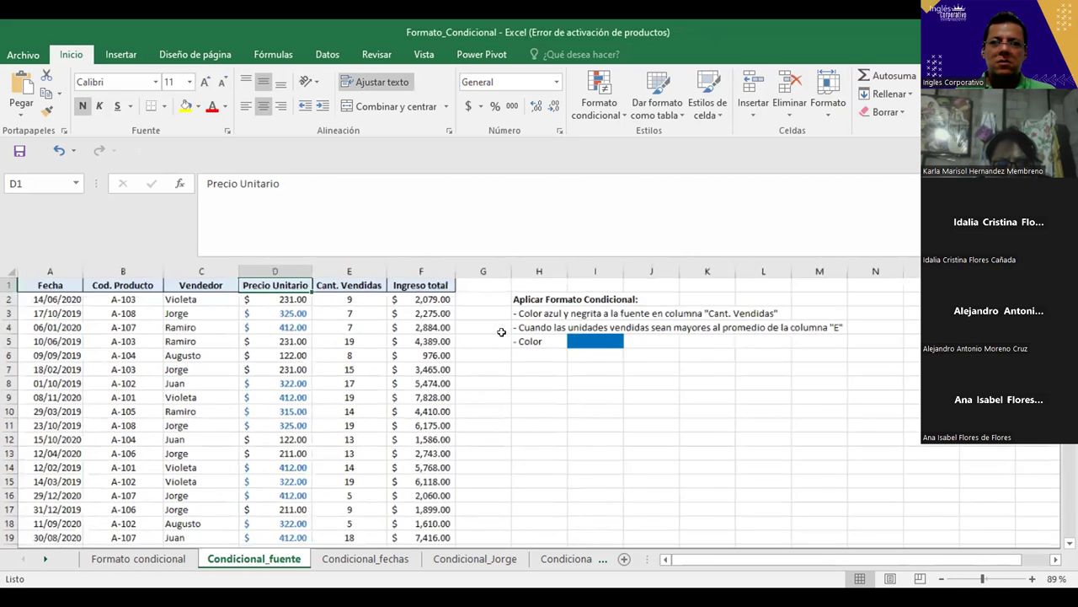
ctrl+scroll(501, 332, down, 2)
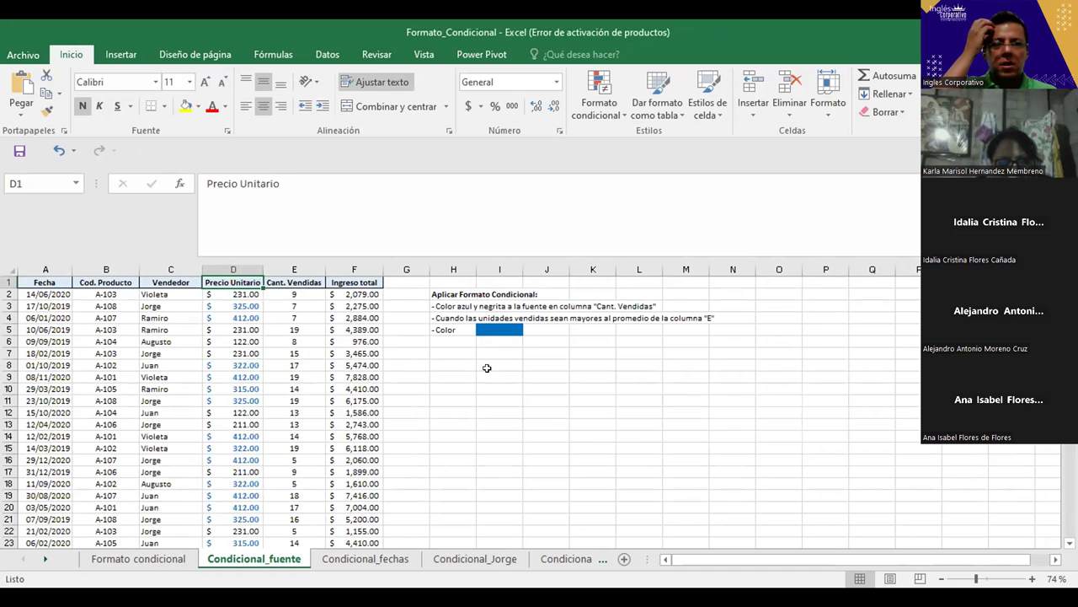
click(499, 400)
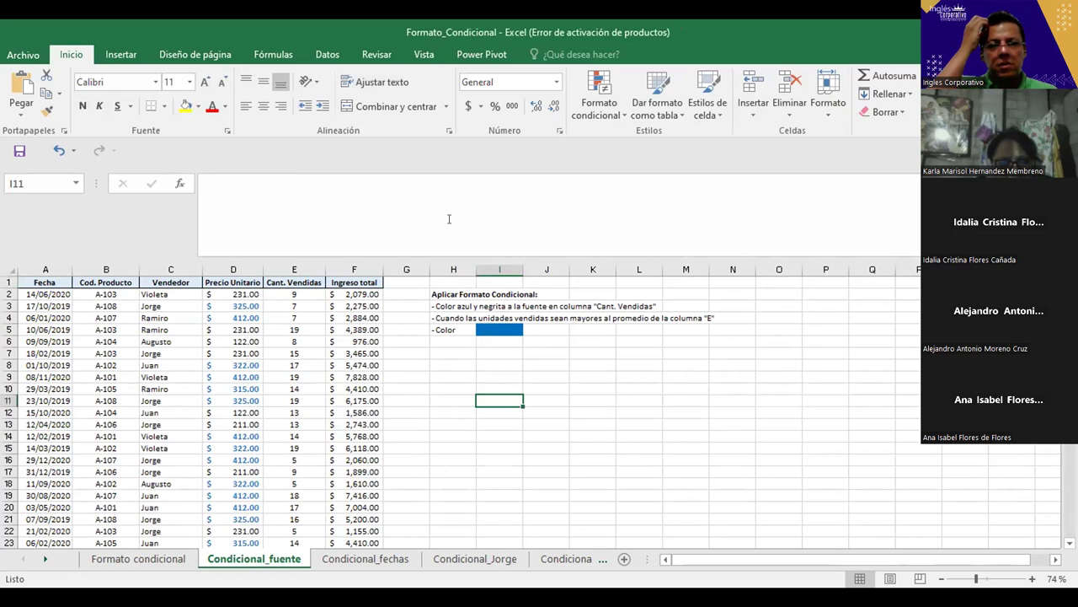
click(643, 375)
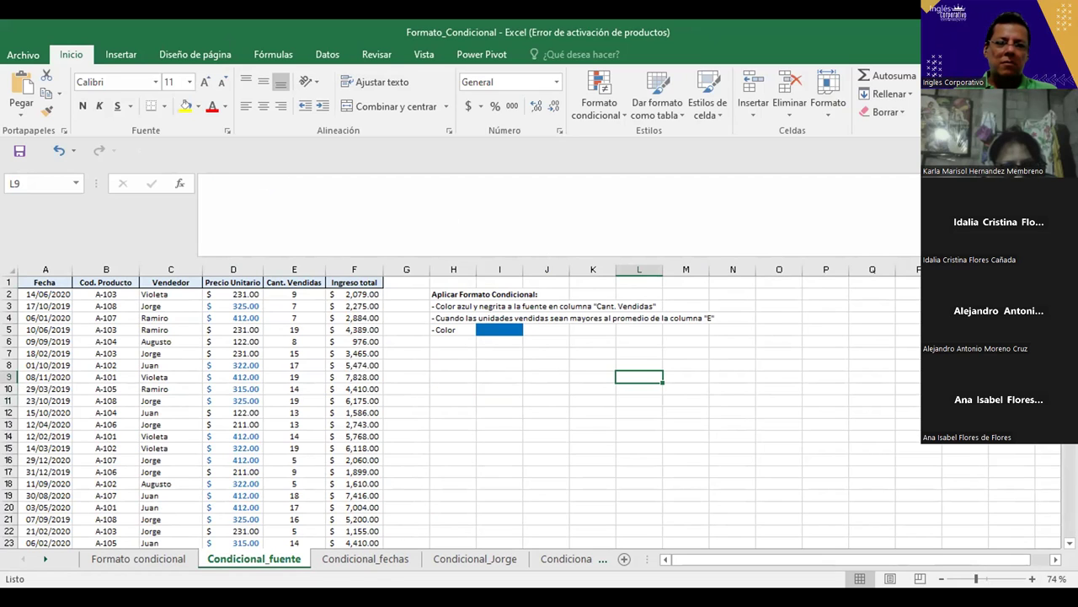
click(523, 388)
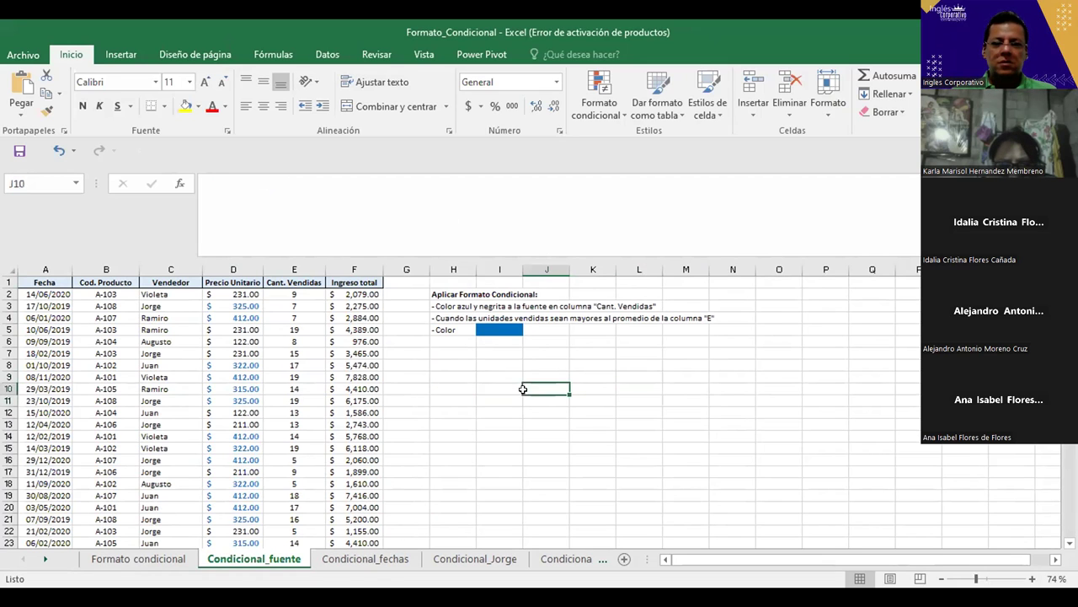
click(665, 327)
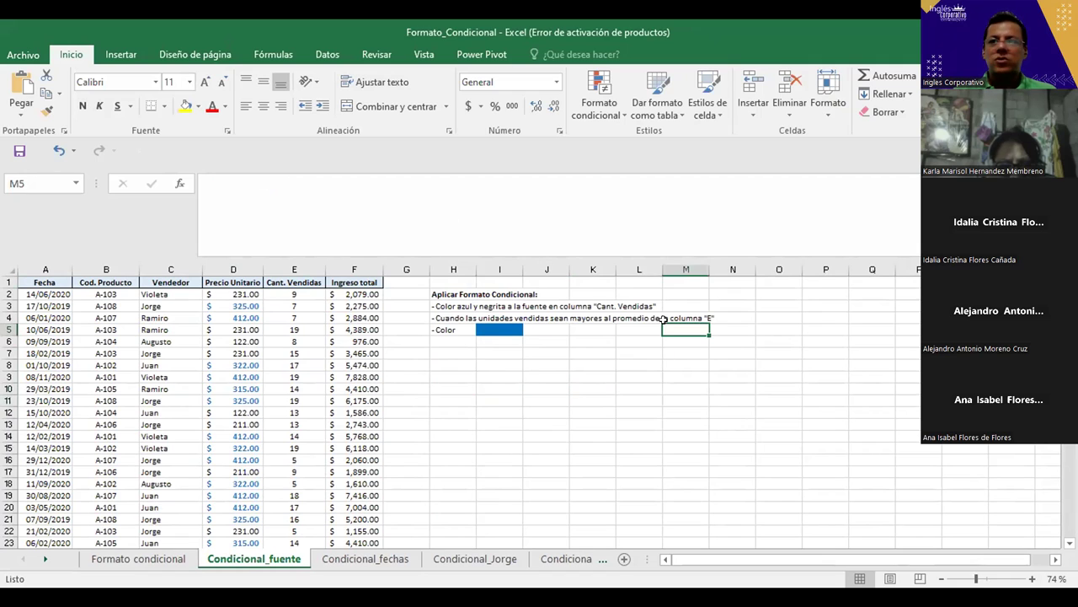
click(652, 466)
double_click(652, 468)
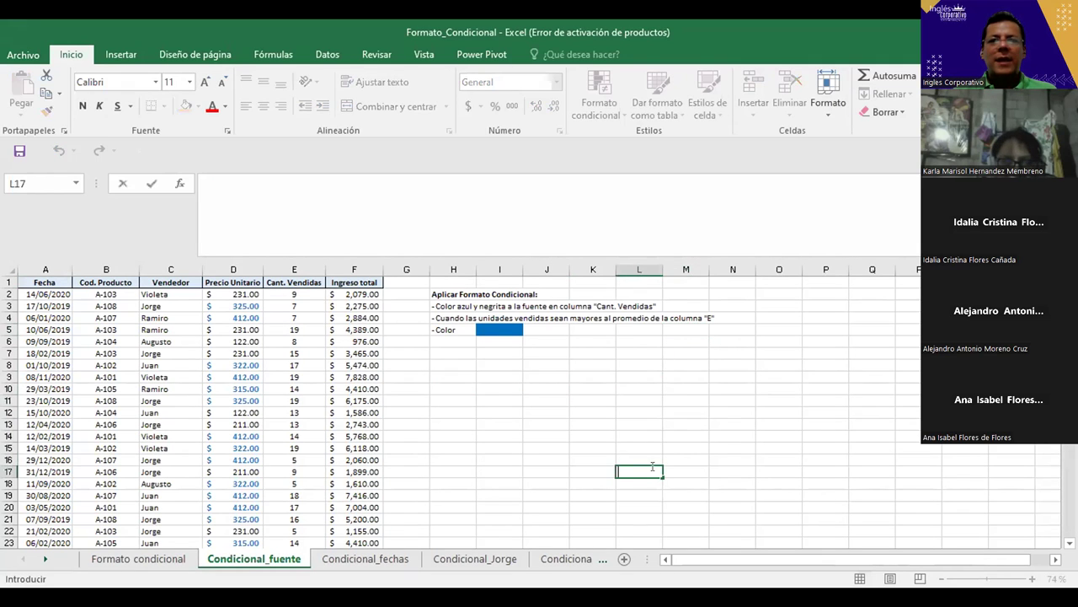
click(739, 421)
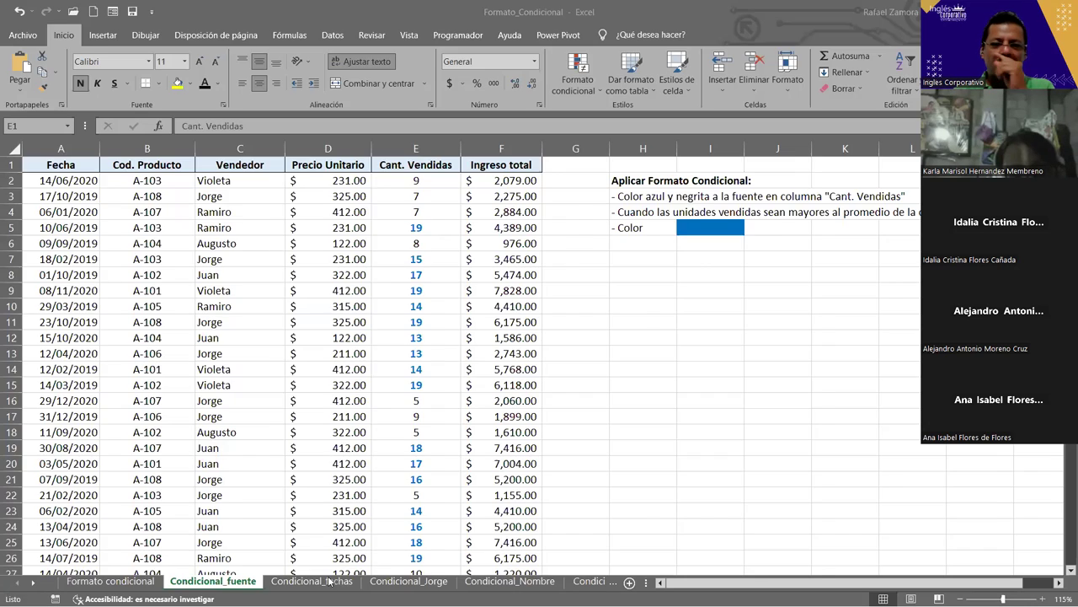
- Switch to the Condicional_fechas sheet
click(327, 581)
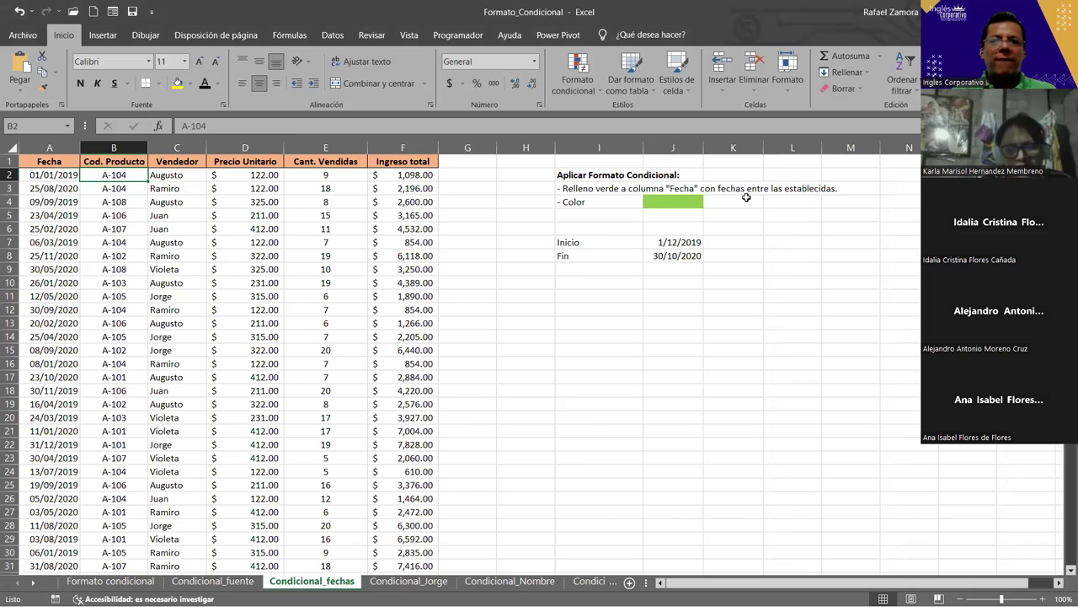
- Select the Fecha dates A2:A1726, leaving out the header
click(50, 147)
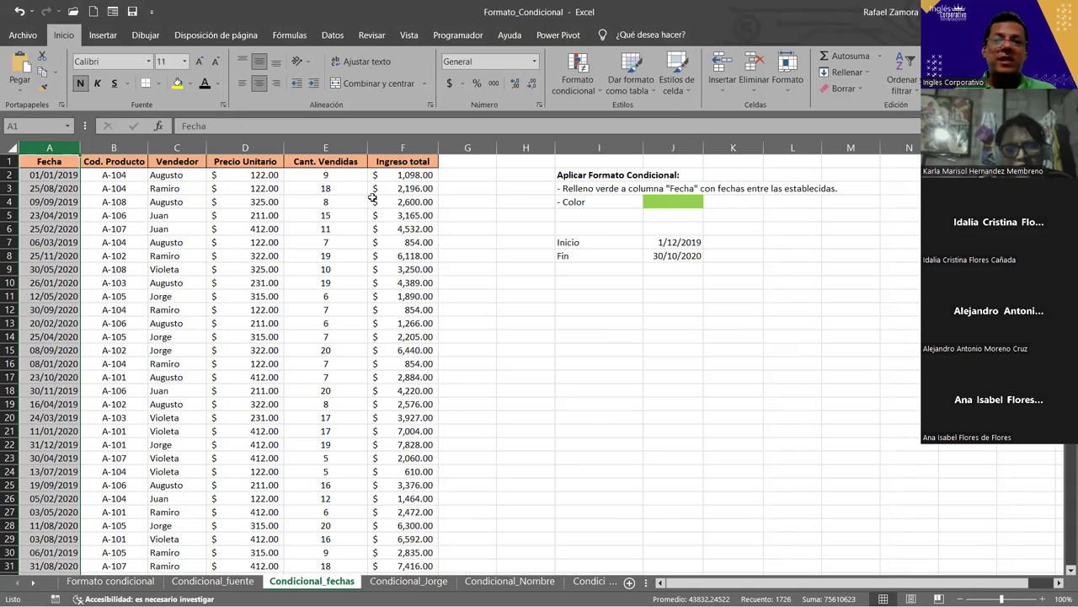
drag(699, 243, 688, 255)
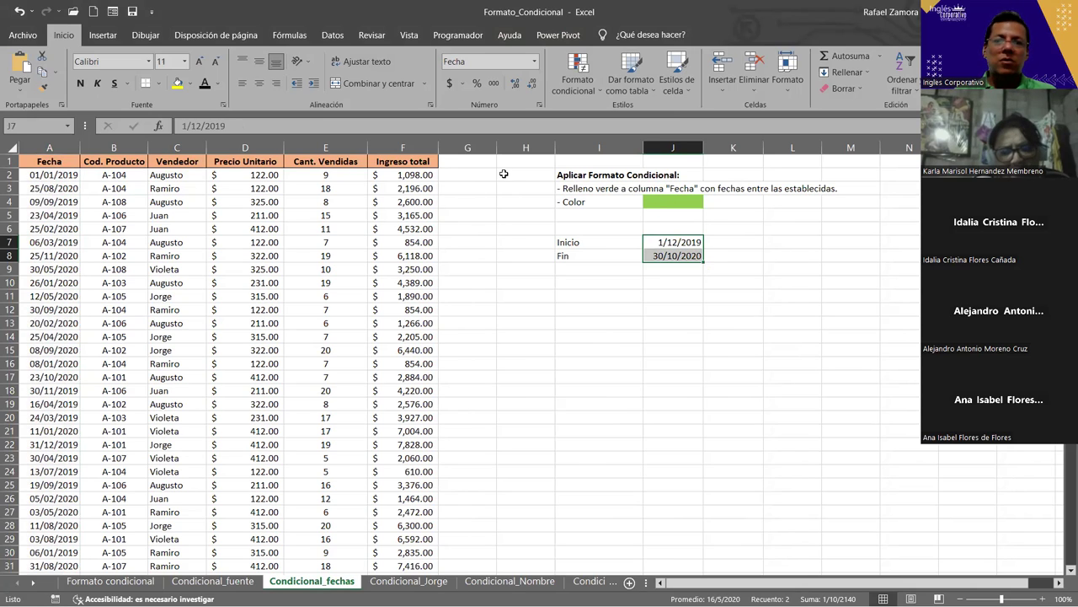
click(59, 175)
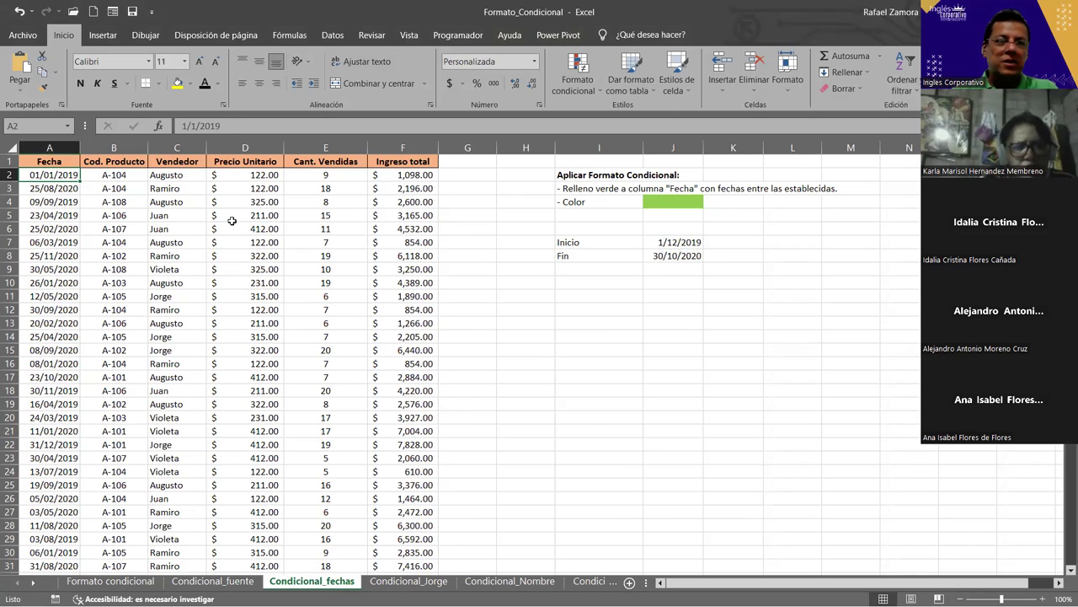
key(ctrl+Down)
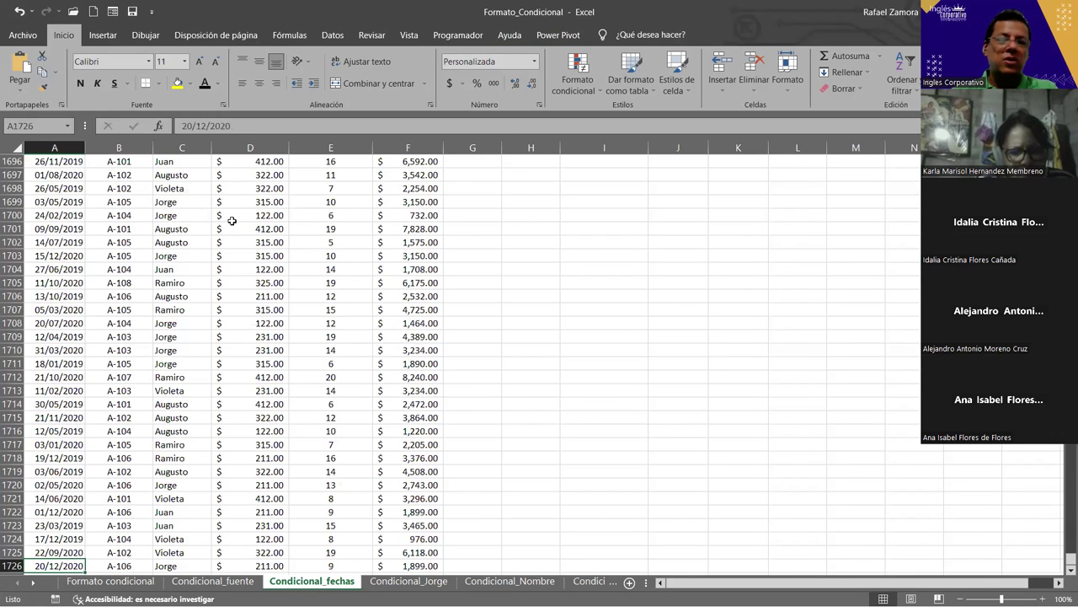
key(ctrl+shift+Up)
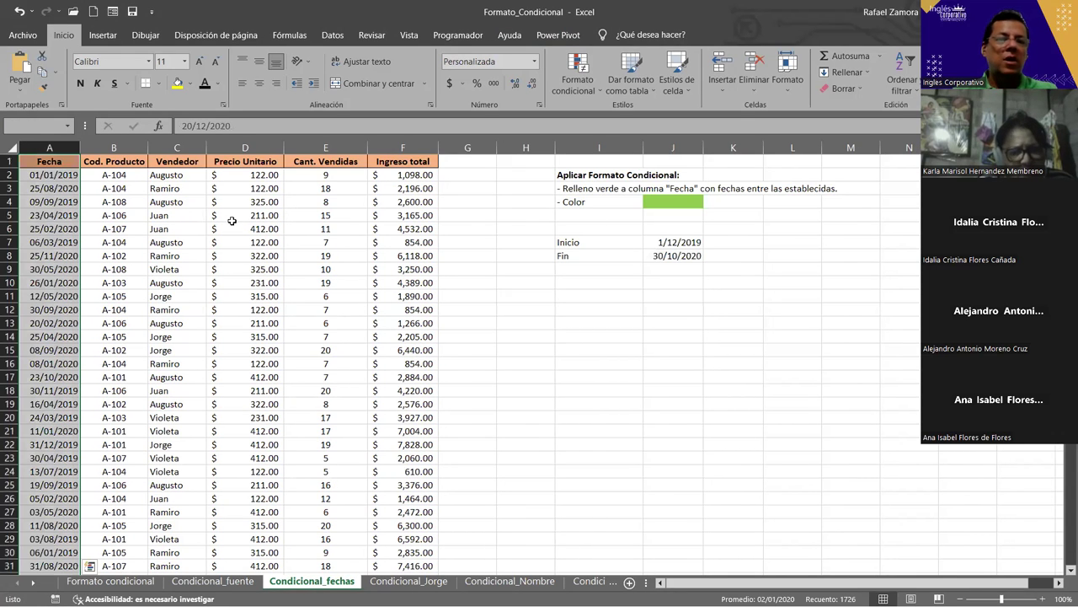
key(shift+Down)
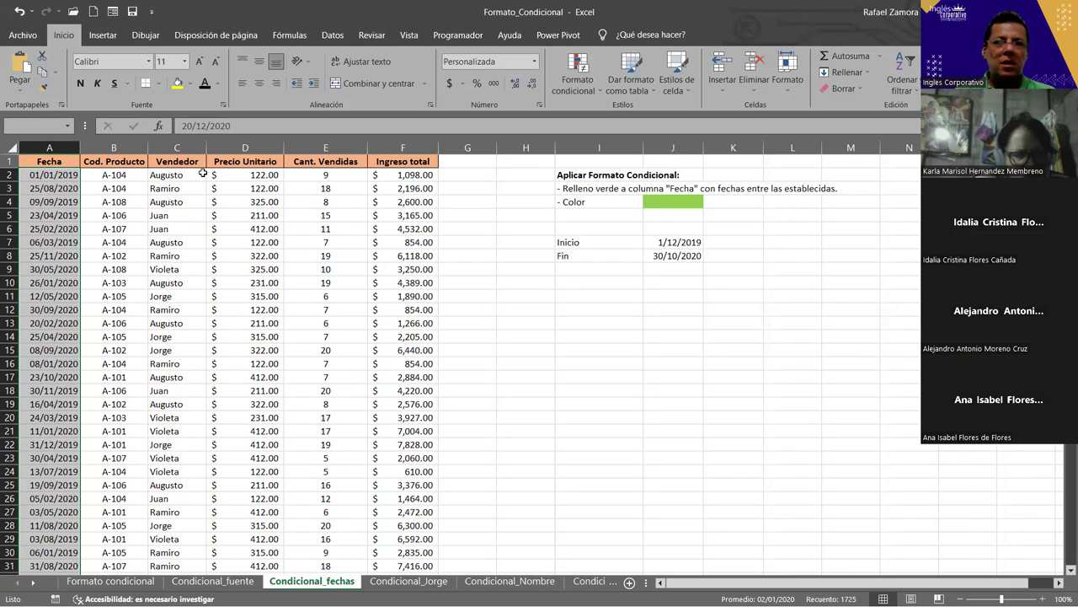
- Start a new conditional formatting rule using the 'celdas que contengan' rule type
click(589, 95)
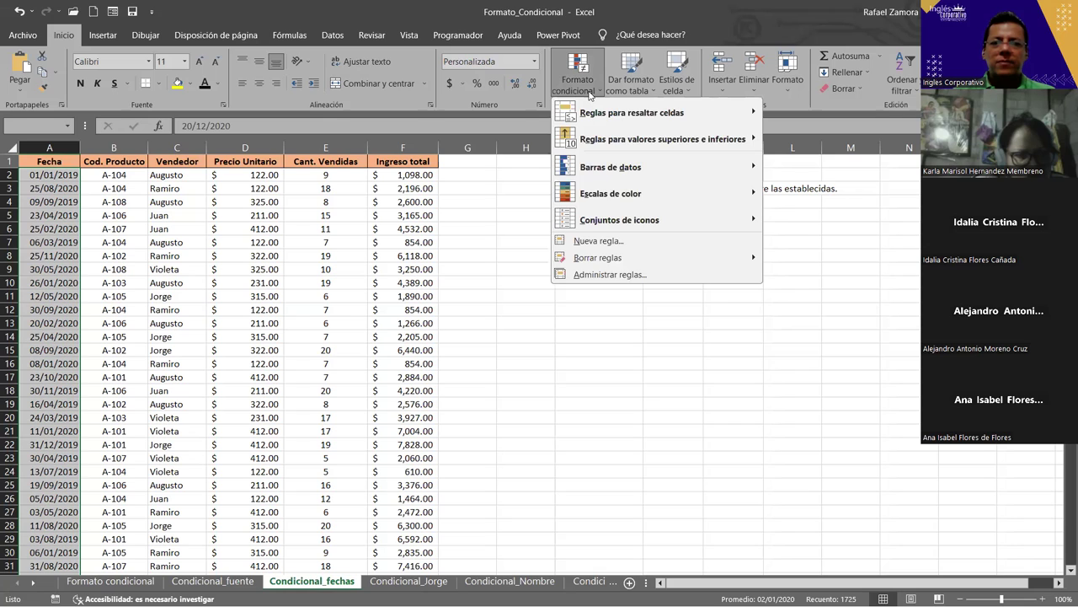
click(627, 240)
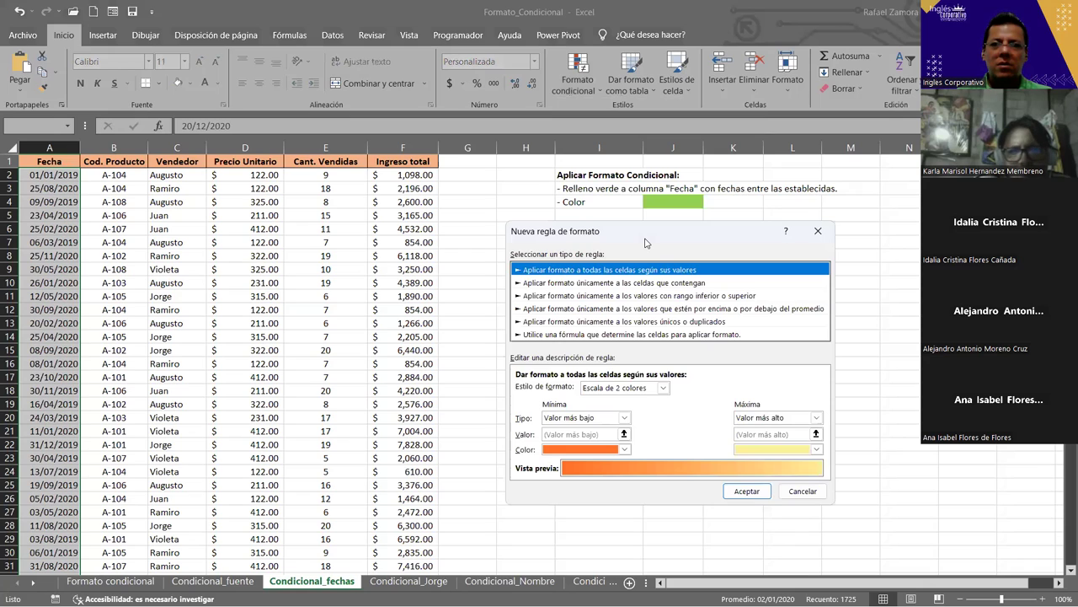
drag(646, 242, 580, 176)
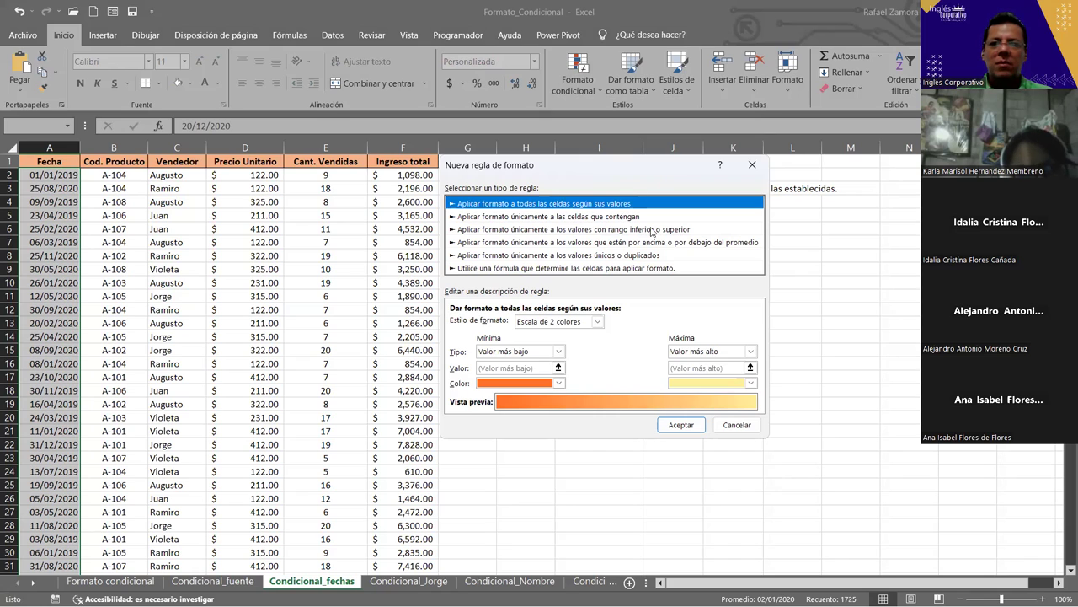
click(487, 217)
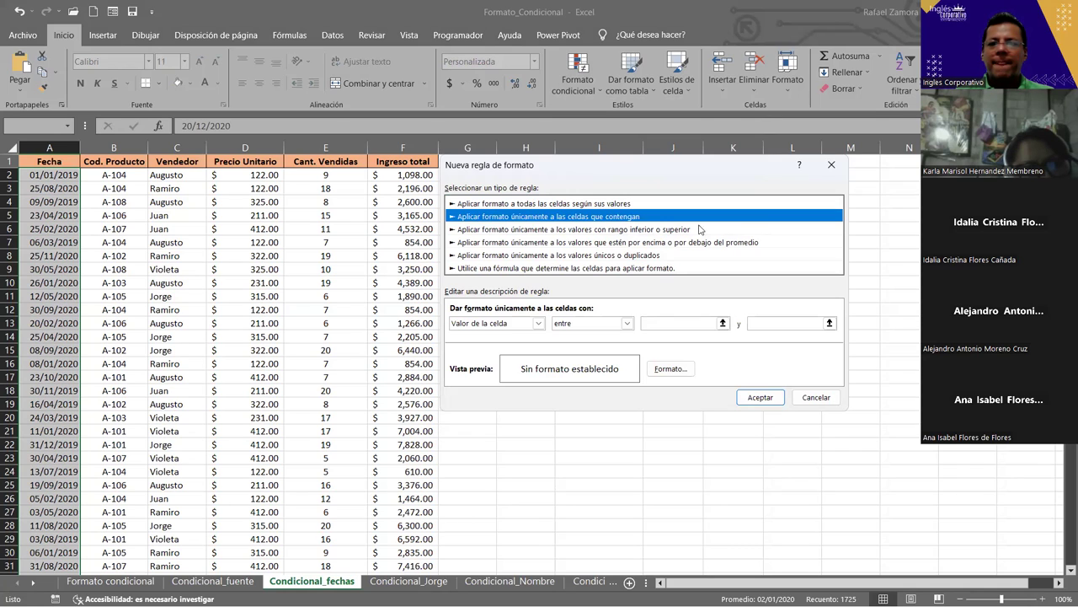
click(637, 246)
click(637, 255)
click(637, 241)
click(638, 231)
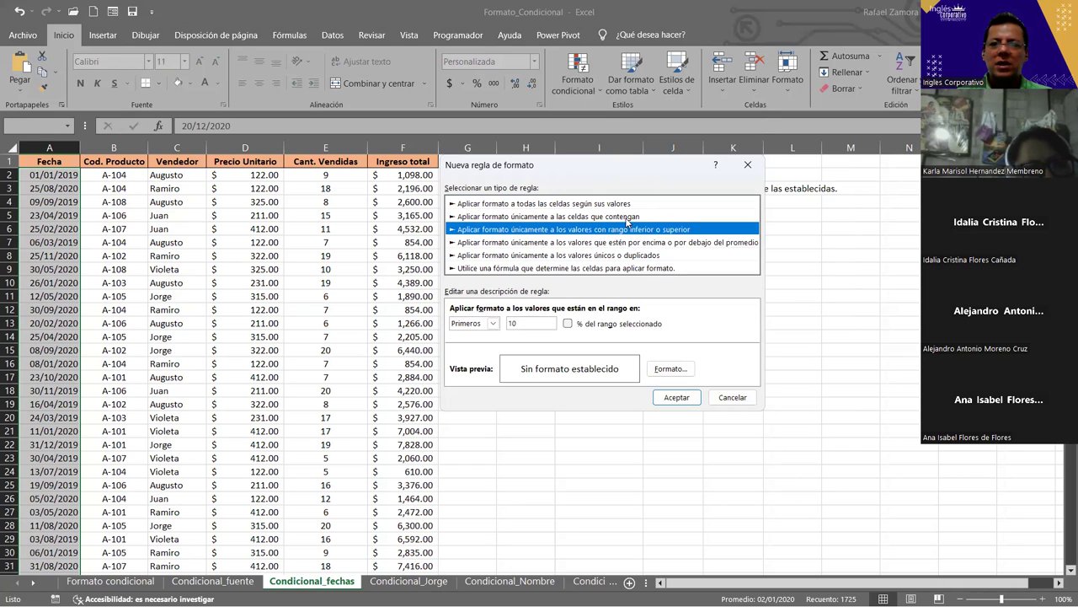
click(628, 218)
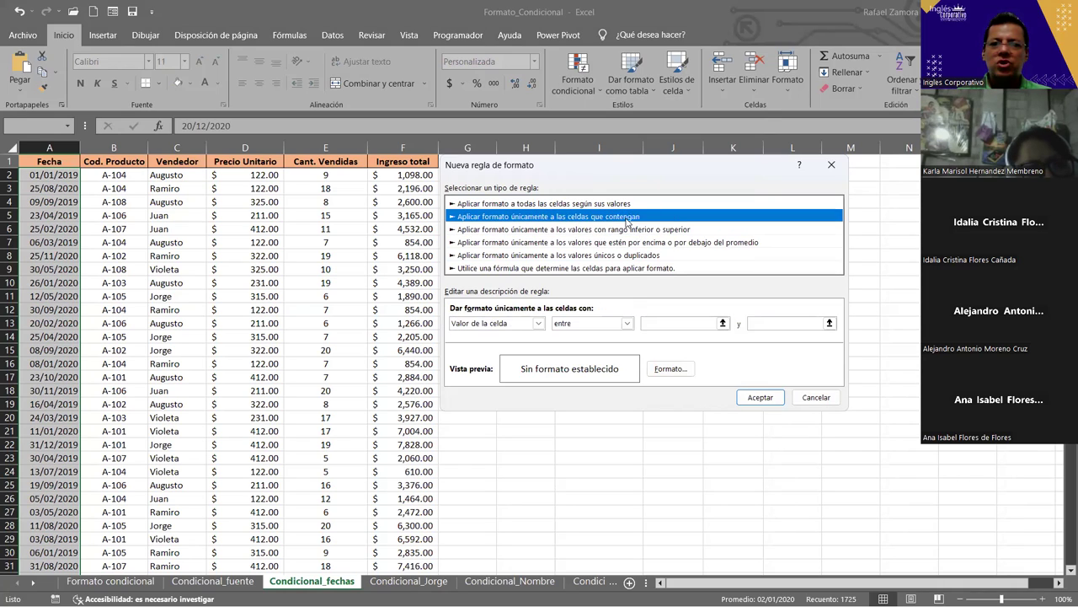
- Set the rule's condition to Valor de la celda 'entre' two bounds
click(537, 325)
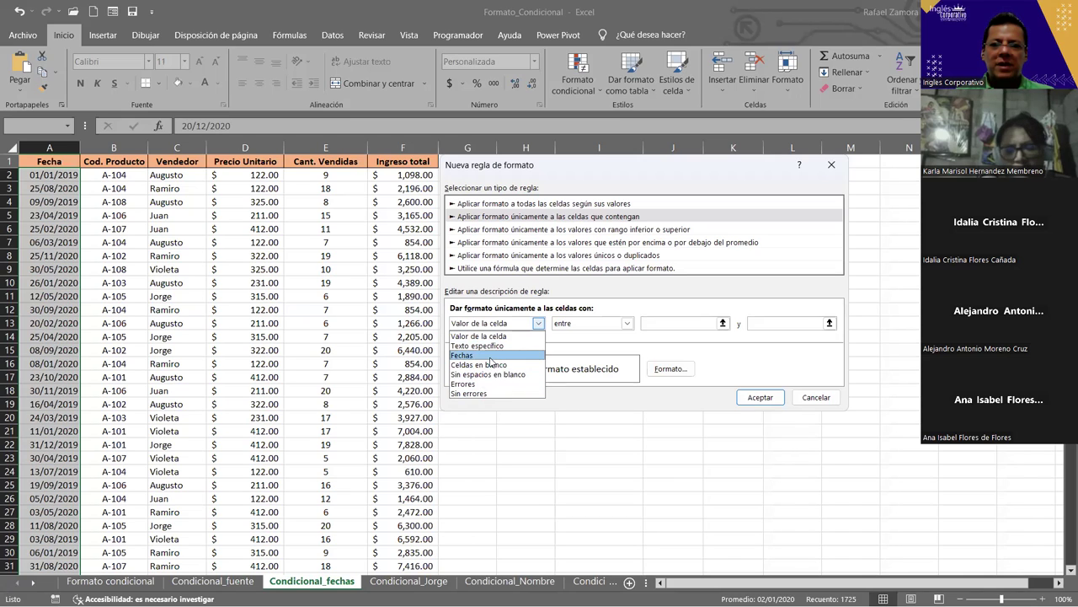
click(491, 358)
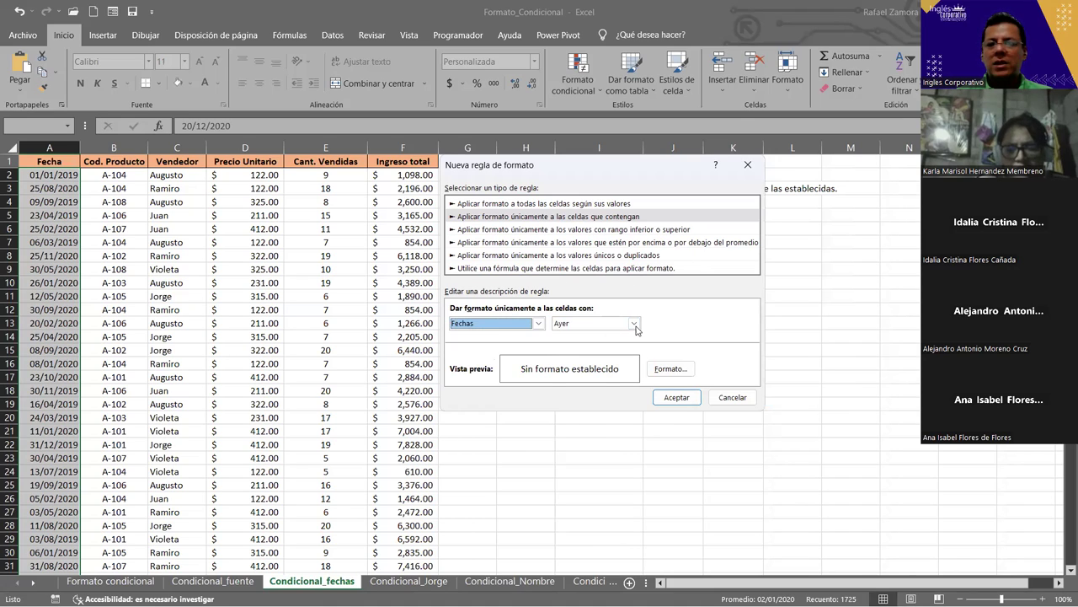
click(634, 323)
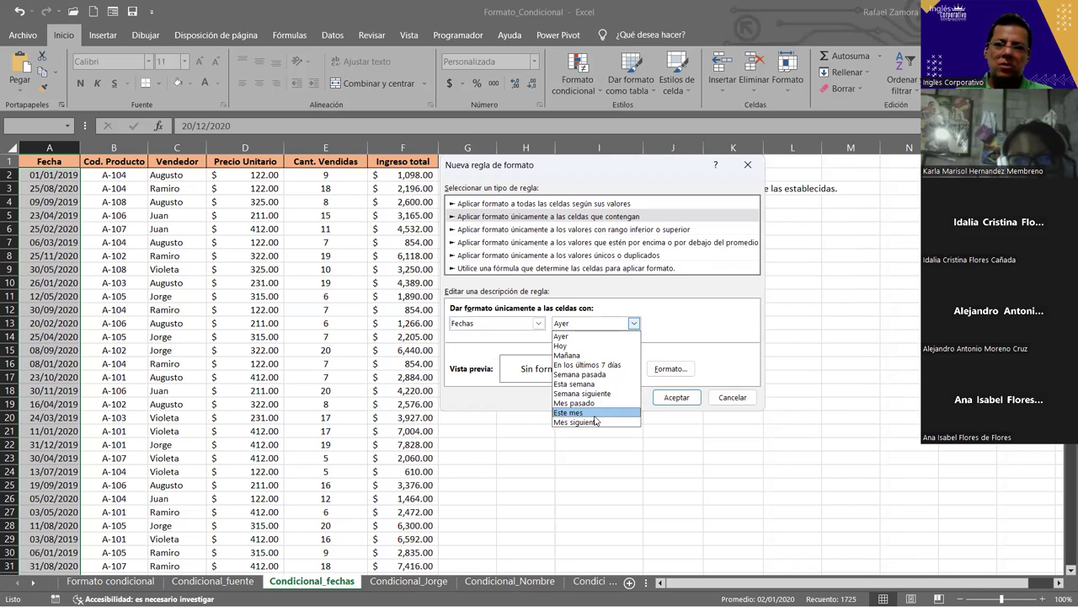
click(539, 326)
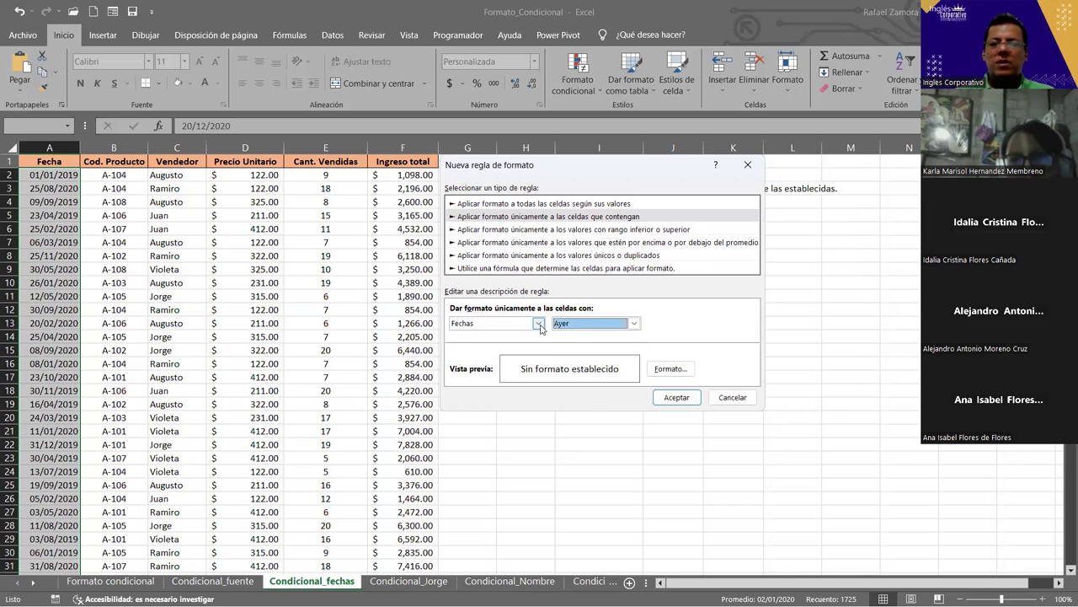
click(538, 324)
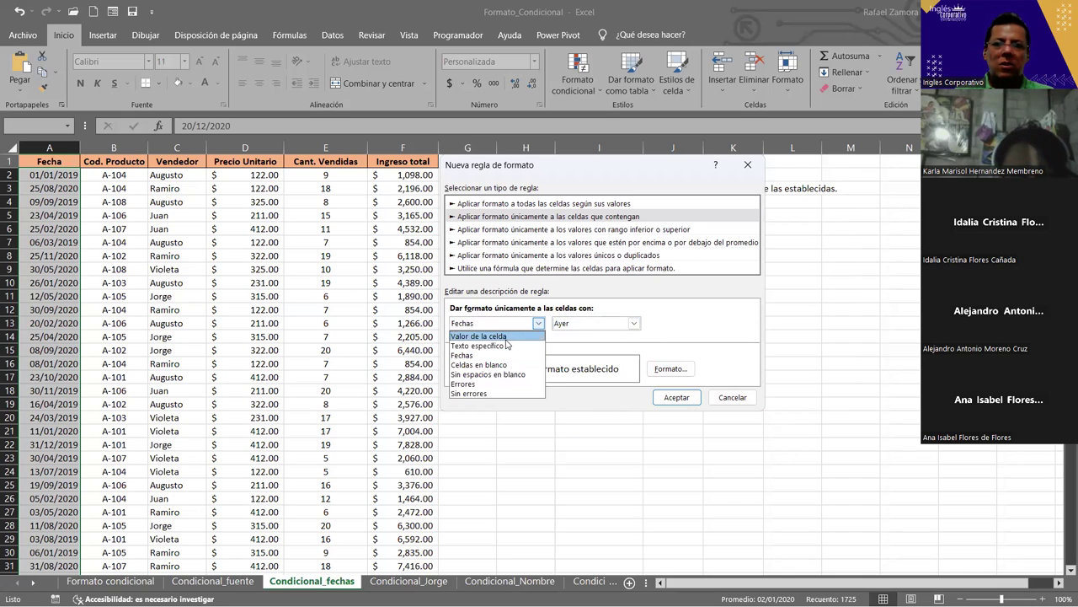
click(506, 337)
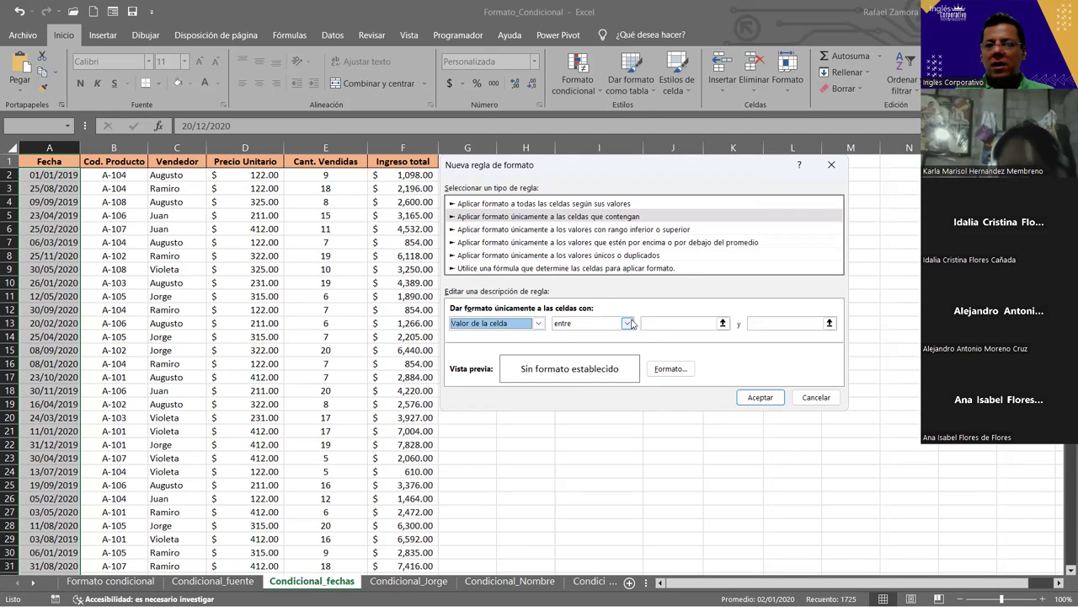
click(627, 324)
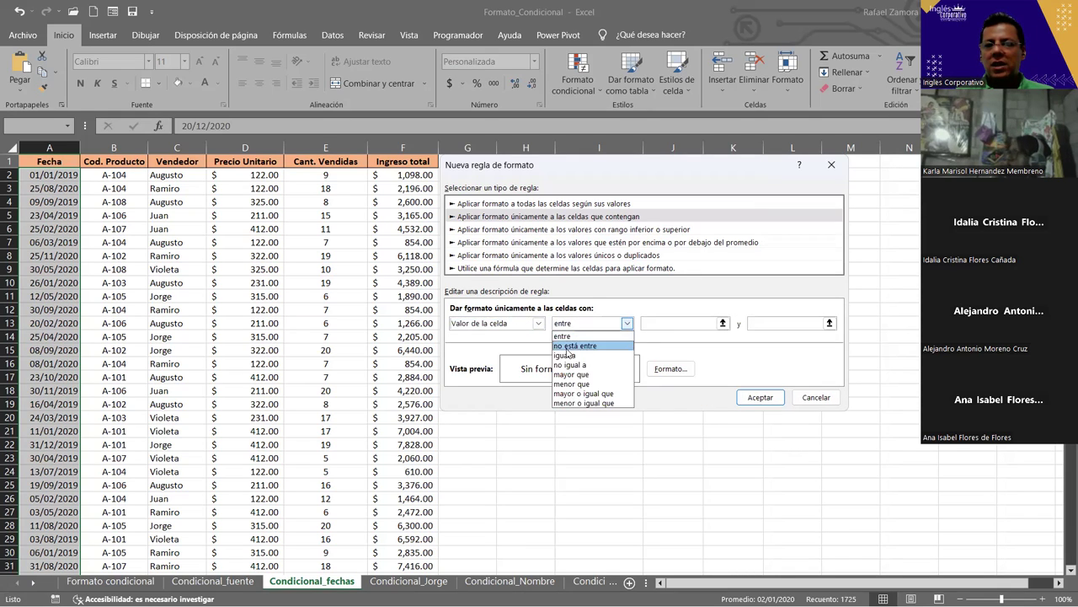
click(653, 304)
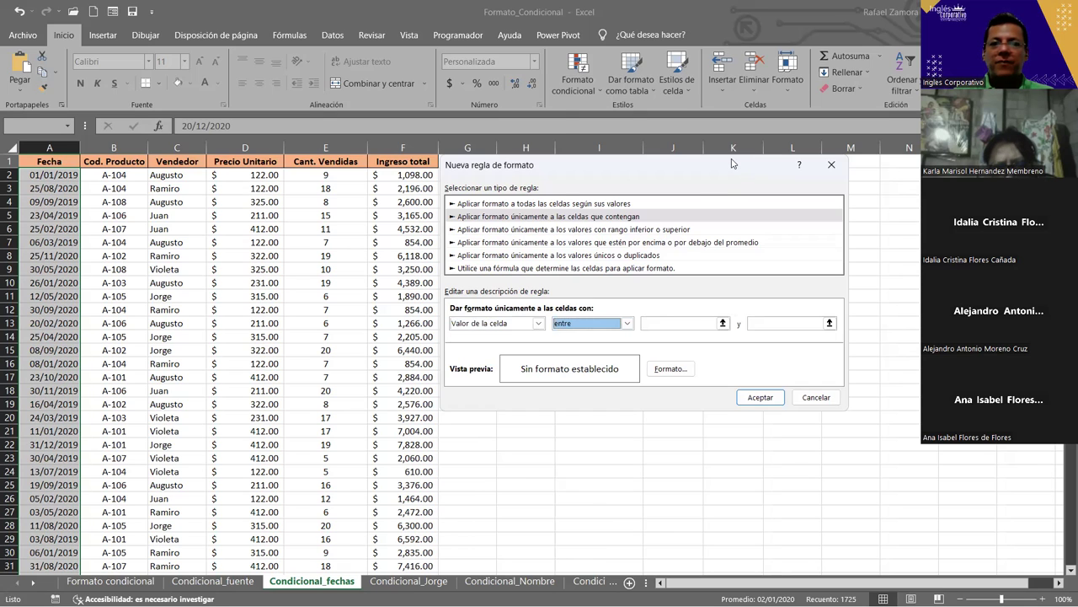
drag(732, 163, 448, 59)
- Enter 1/12/2019 and 30/10/2020 as the 'entre' bounds of the cell-value rule
click(232, 114)
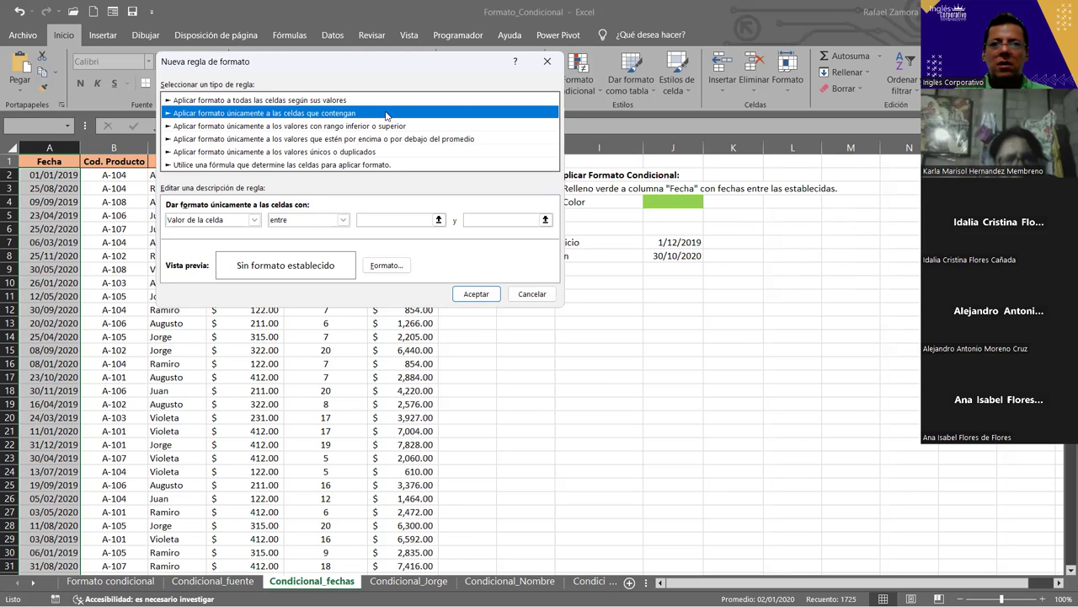
click(253, 220)
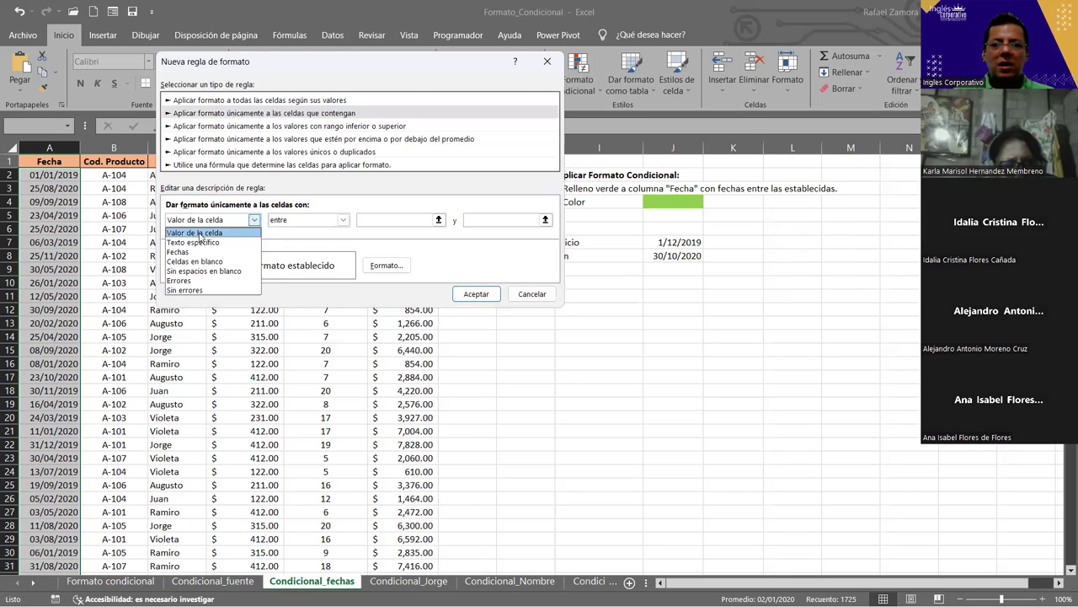
click(200, 233)
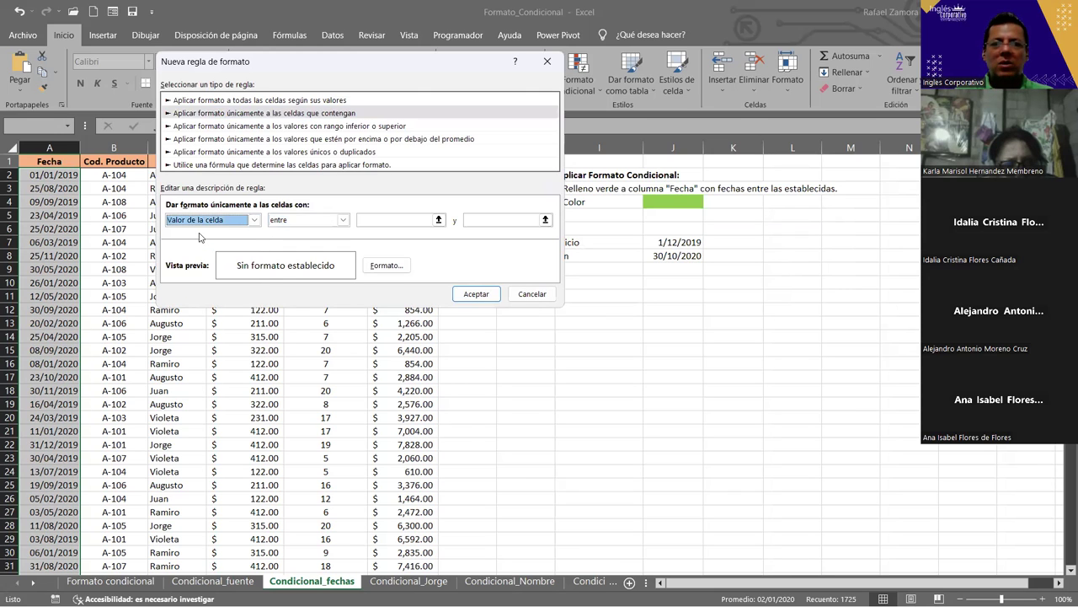
click(341, 220)
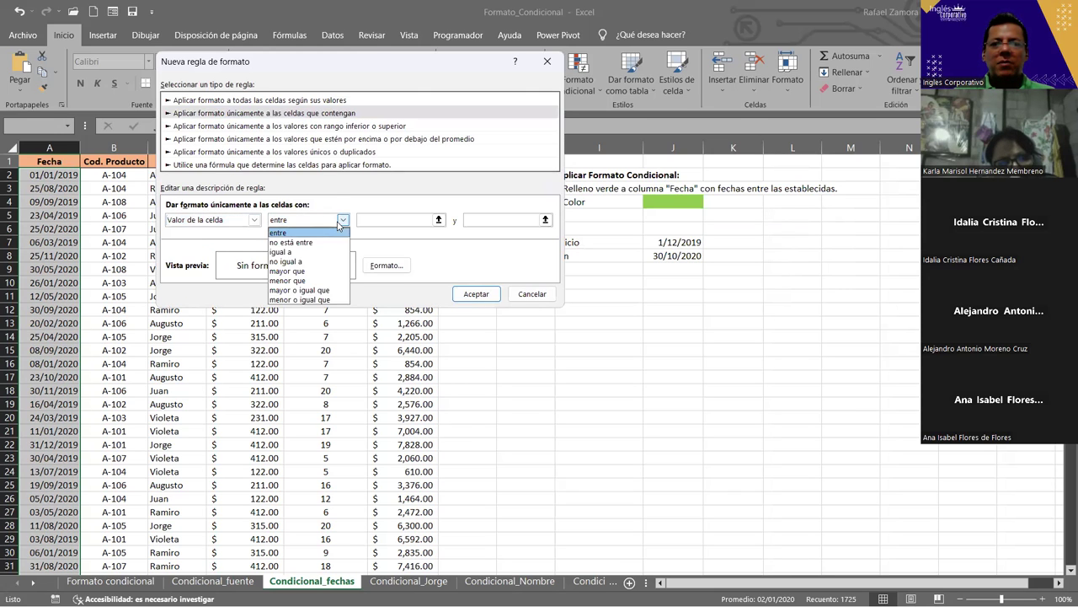
click(294, 233)
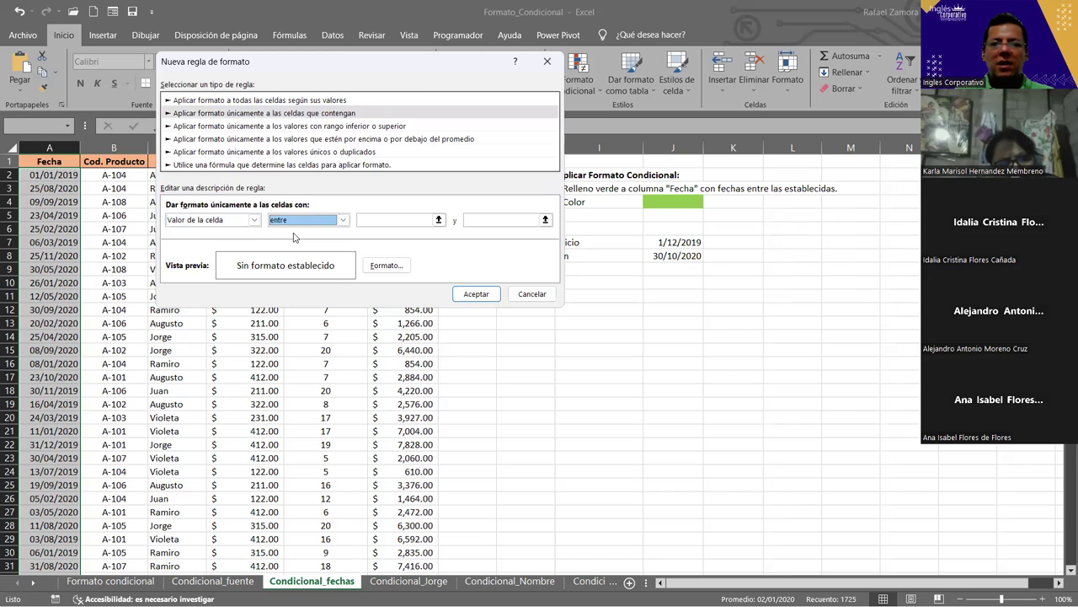
click(413, 220)
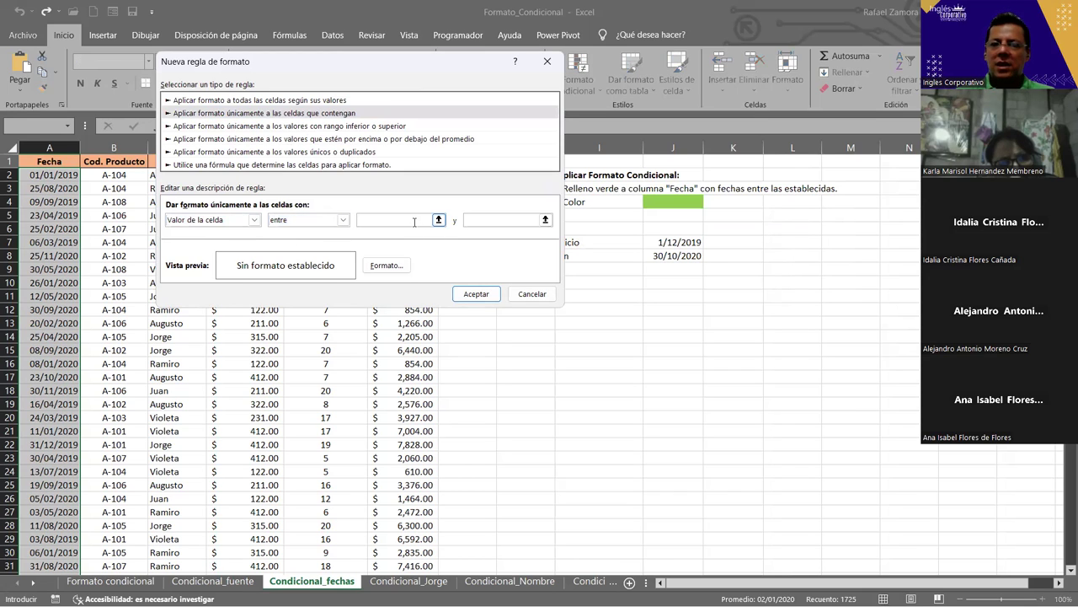
text(1/12/1)
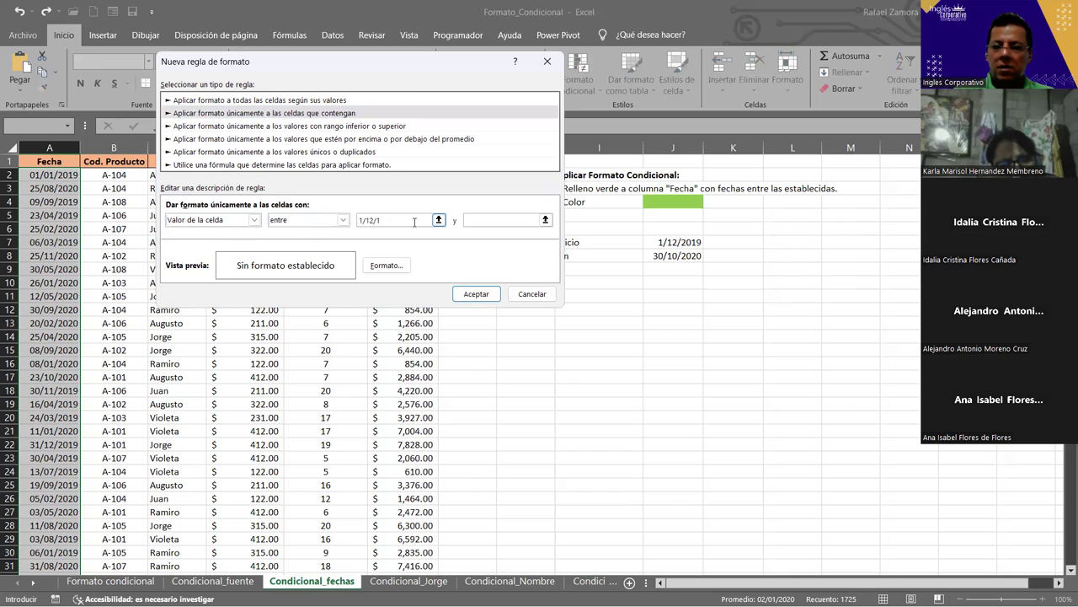
key(BackSpace)
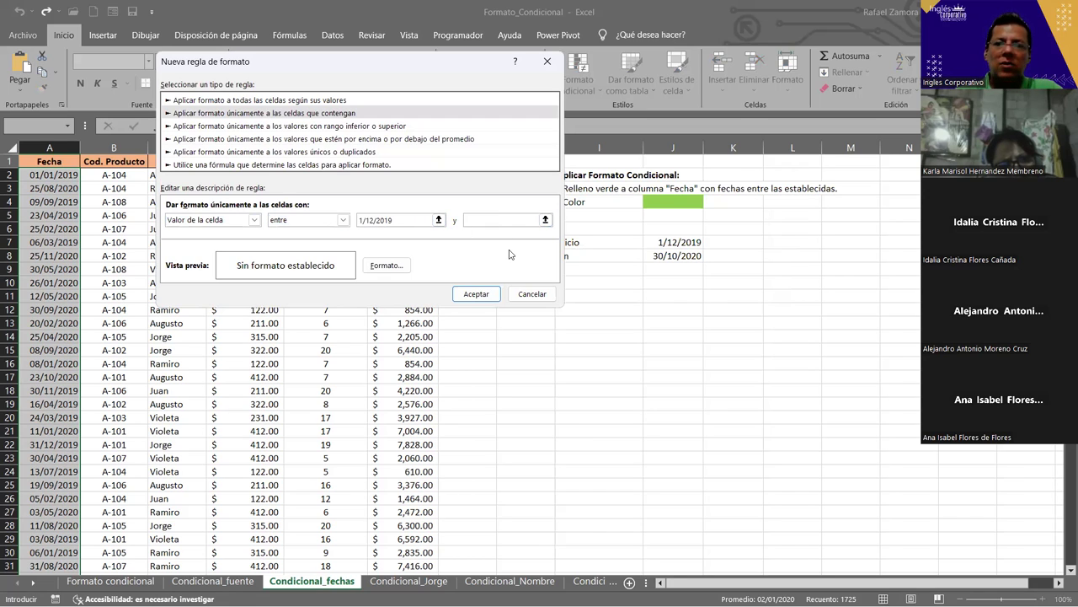
text(30/1)
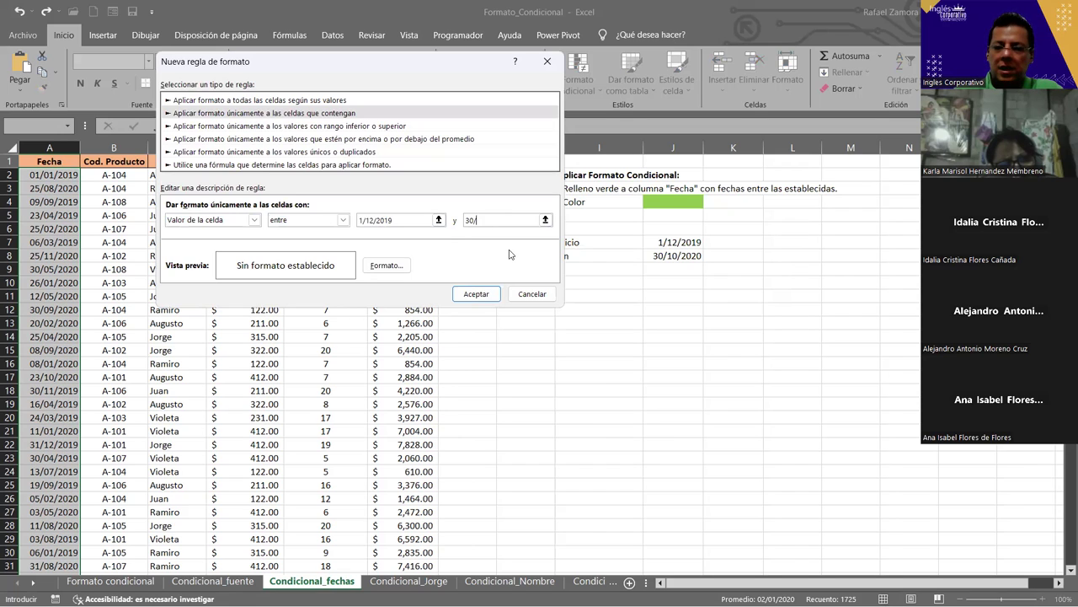
text(0/2020)
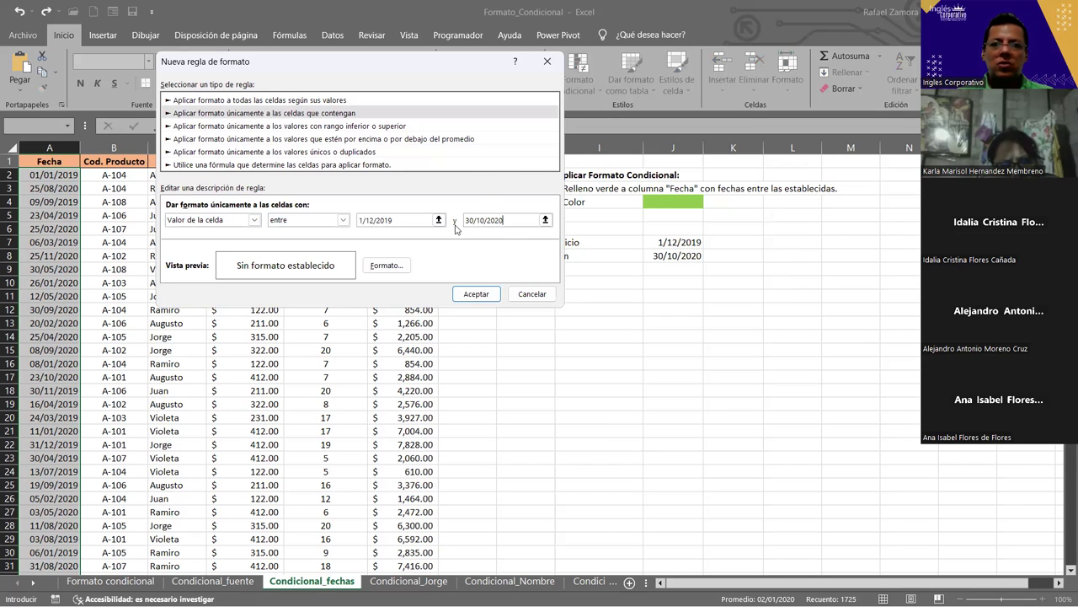
click(390, 268)
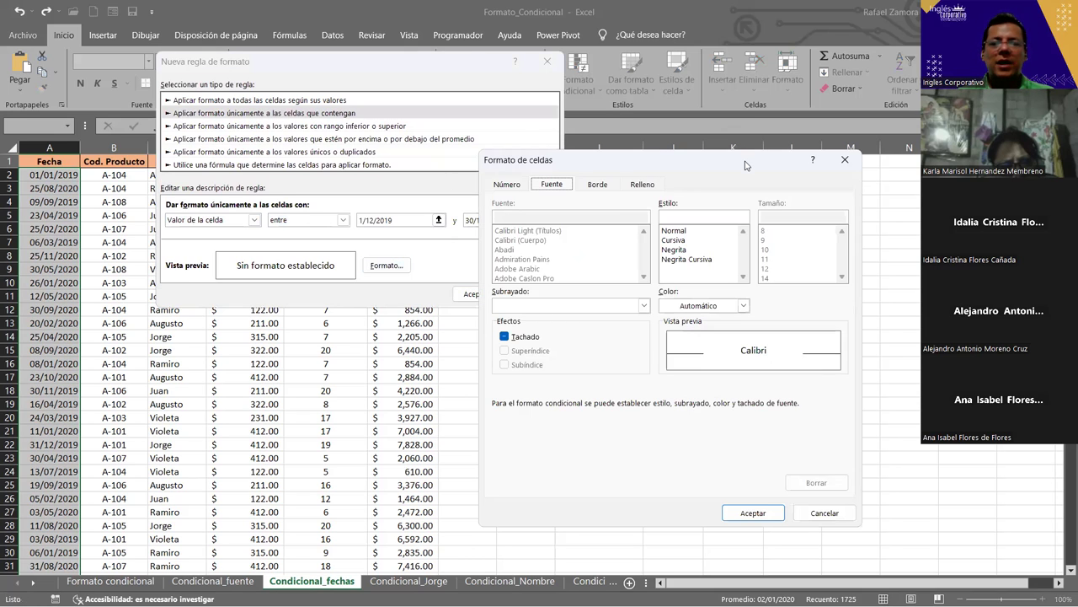
- Give the date-range rule a bright green fill from More Colors and apply it to column A
drag(745, 165, 727, 68)
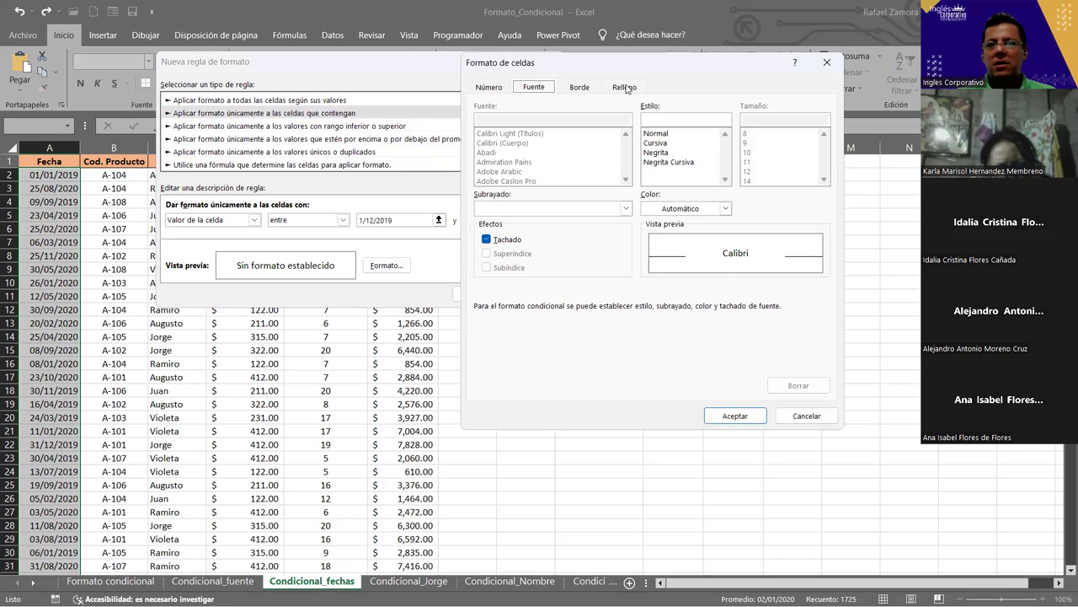
click(626, 88)
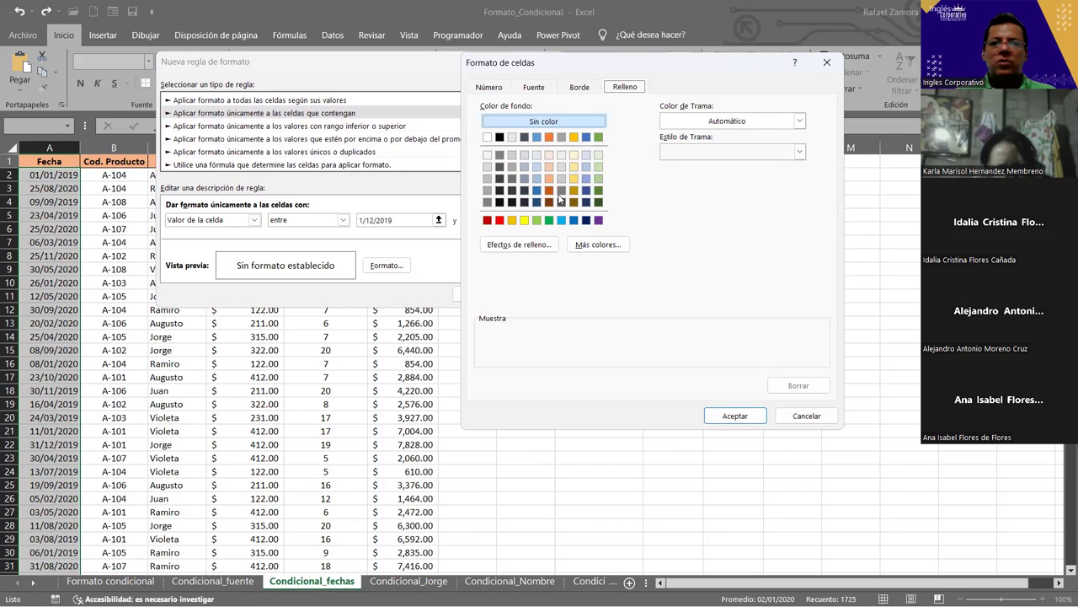
click(599, 249)
click(594, 327)
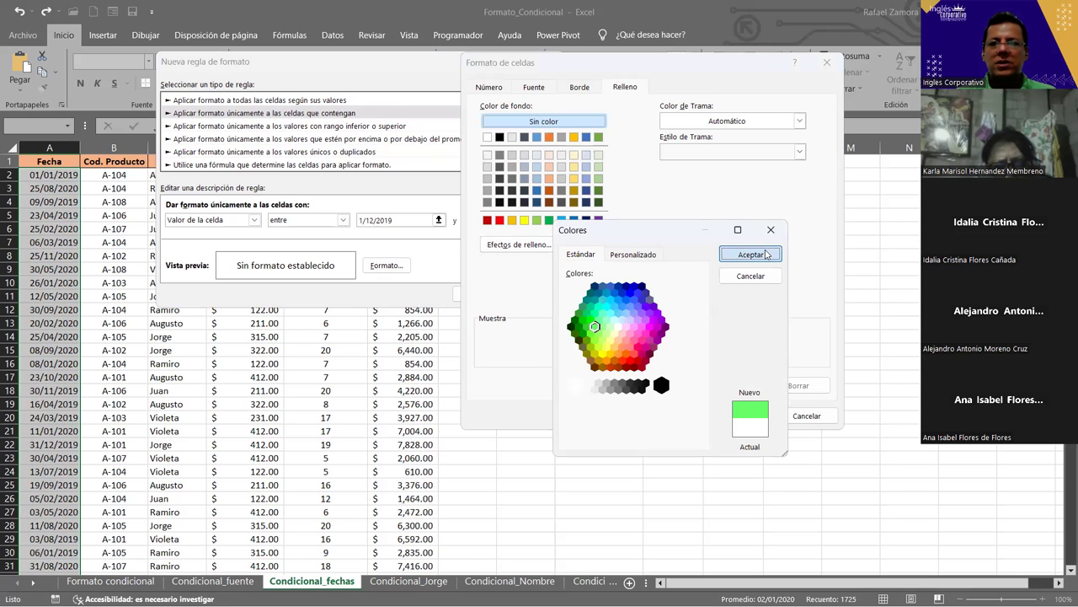
key(Return)
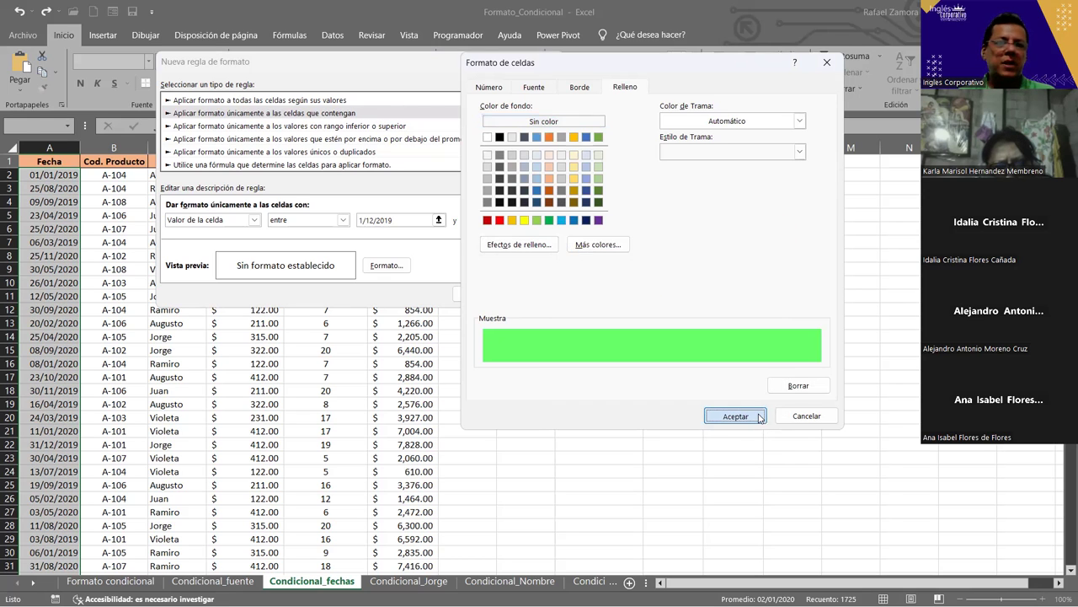
click(759, 418)
click(476, 294)
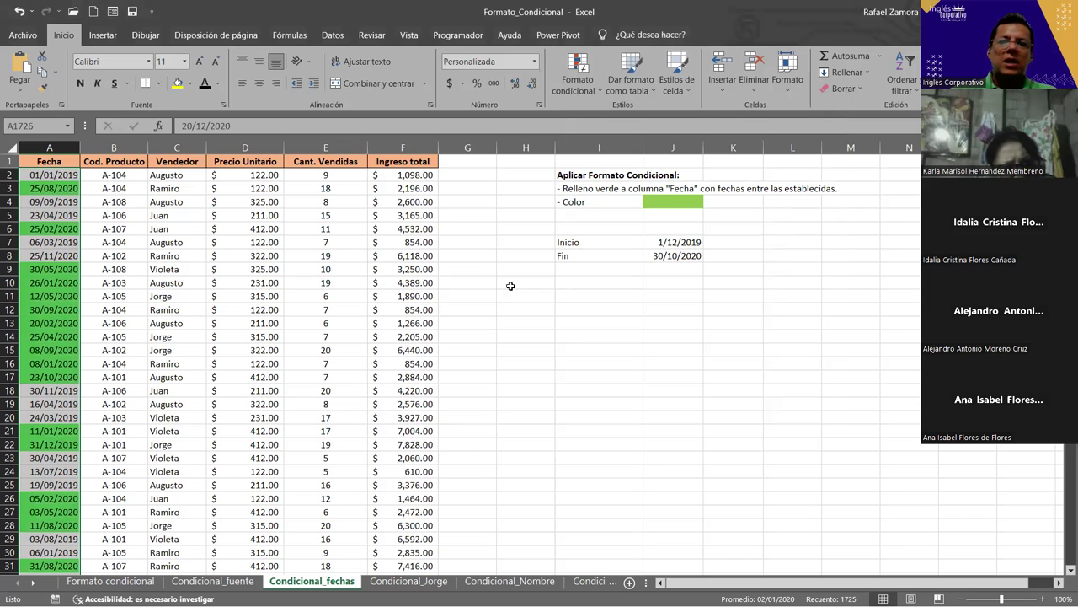
click(687, 243)
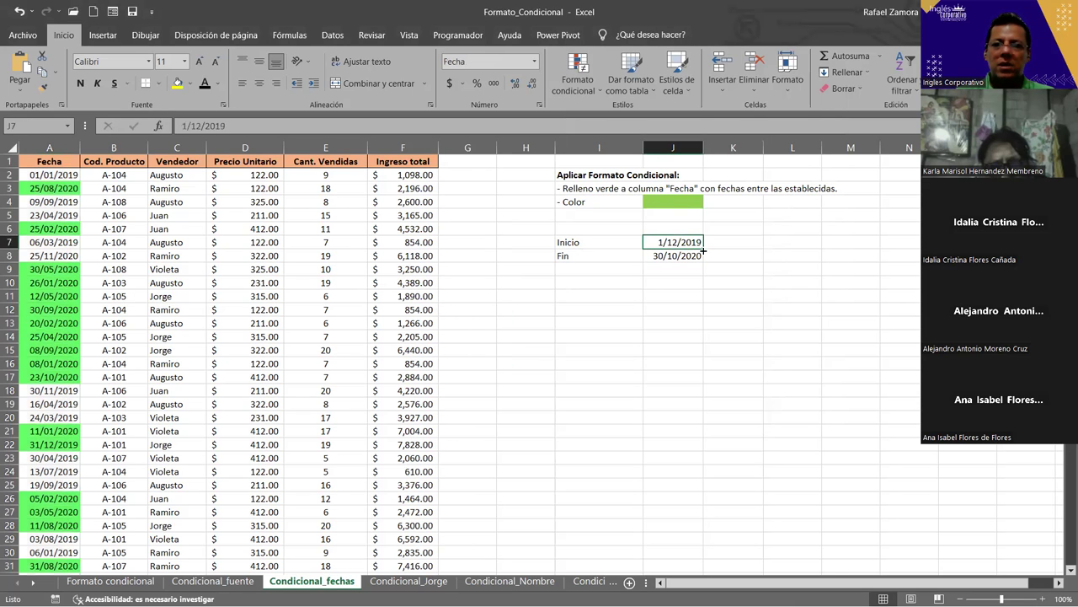
click(693, 256)
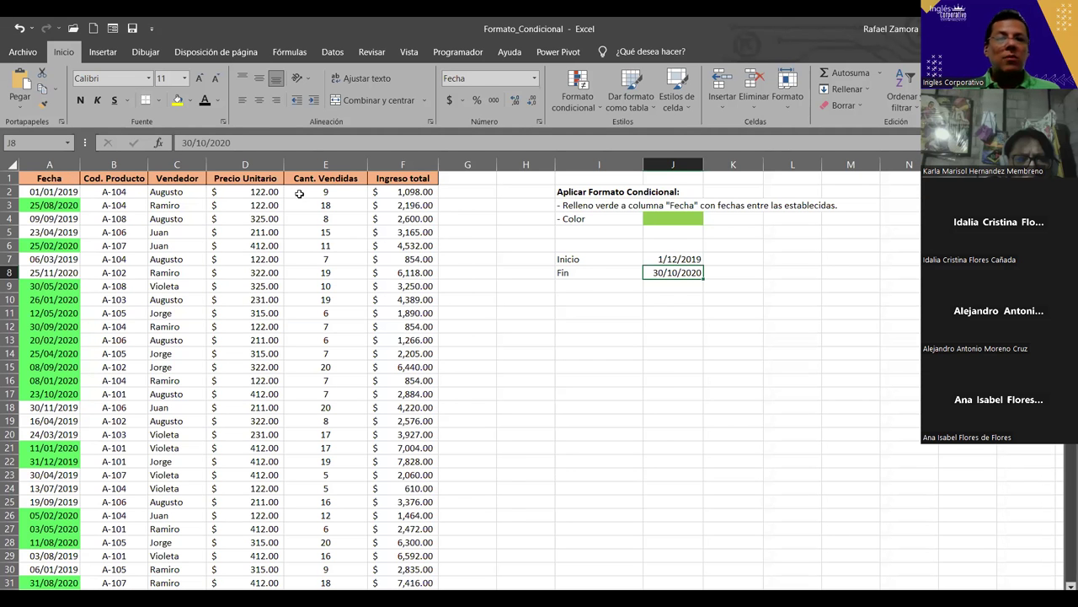
click(165, 193)
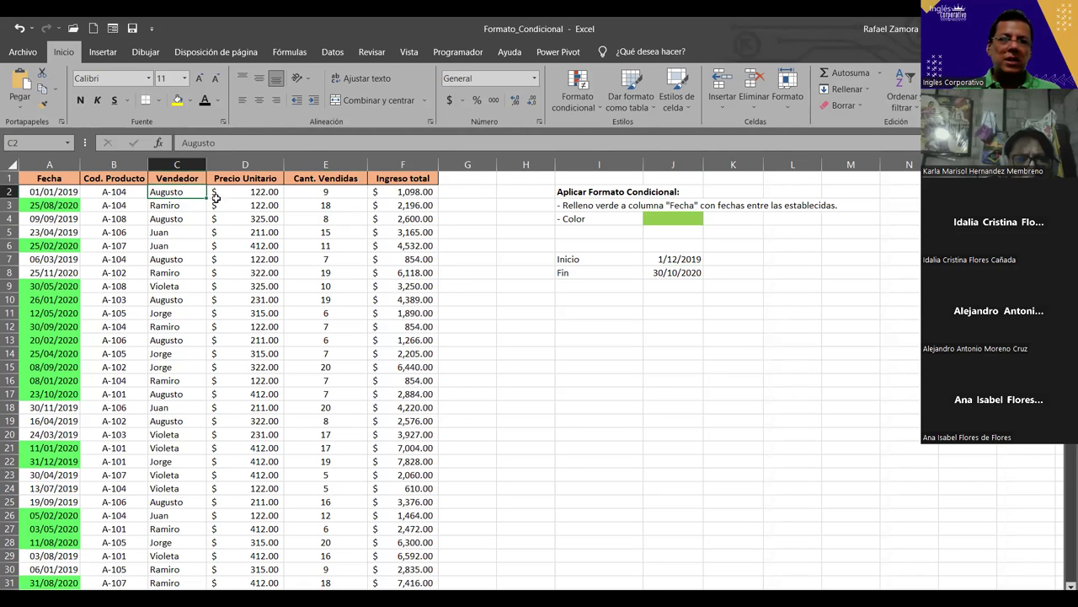
click(187, 204)
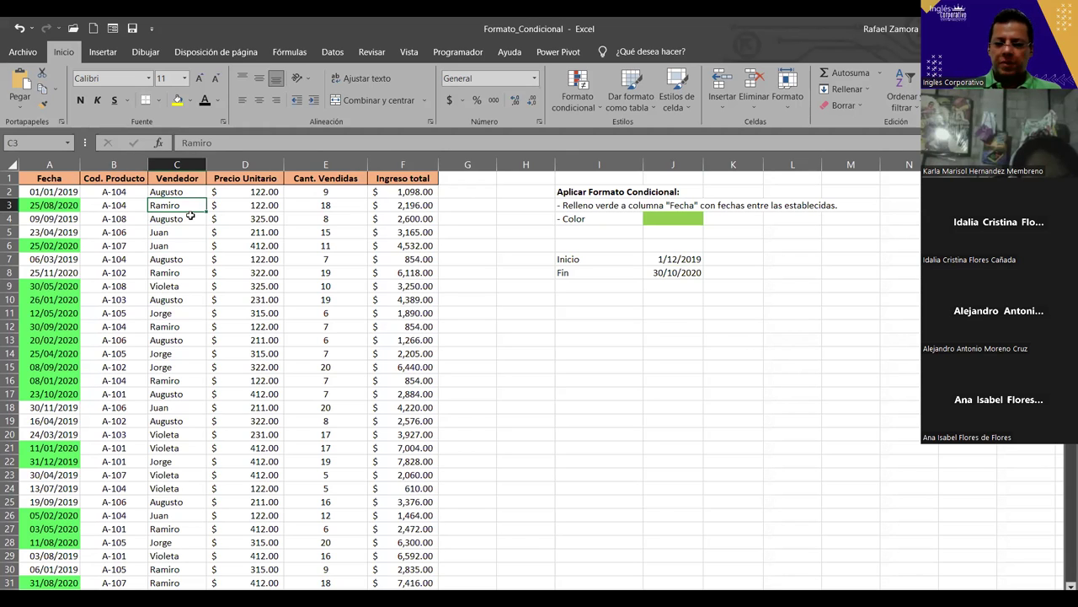
key(ctrl+Down)
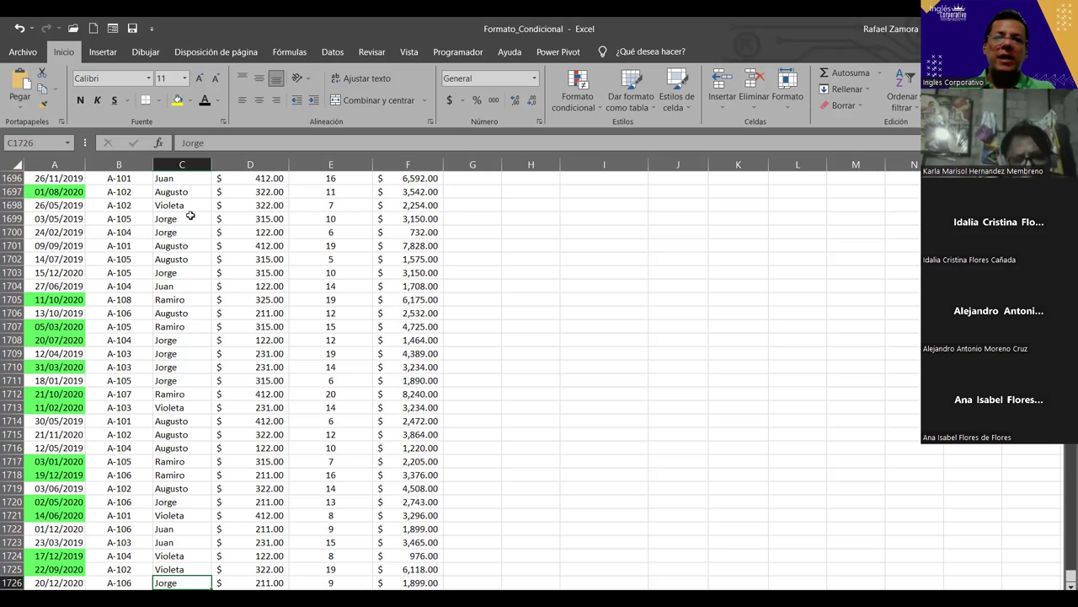
key(ctrl+shift+Up)
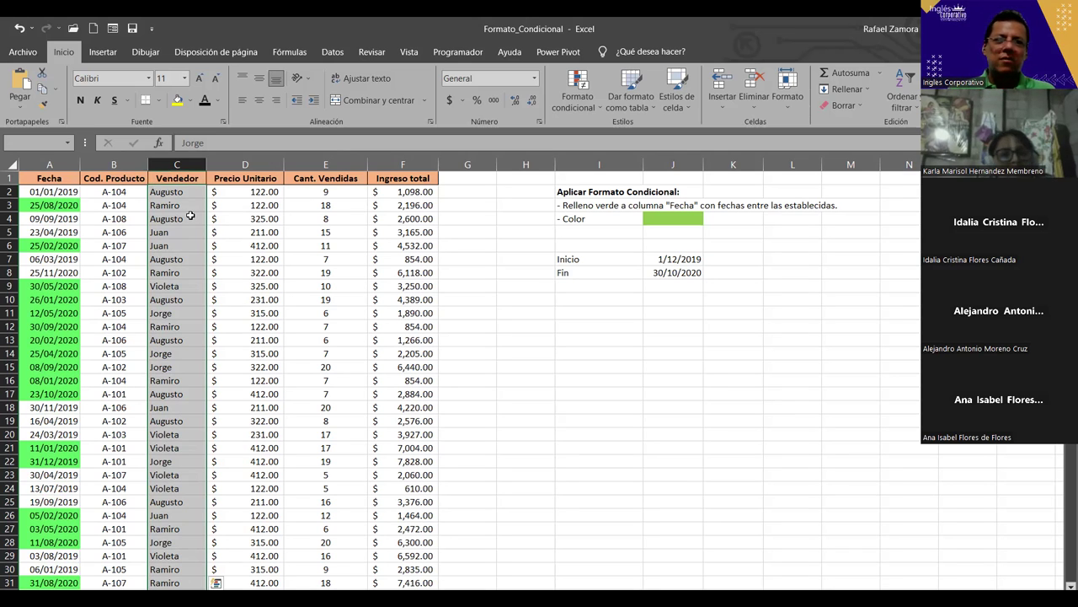
scroll(199, 245, down, 1)
scroll(199, 244, up, 1)
click(387, 268)
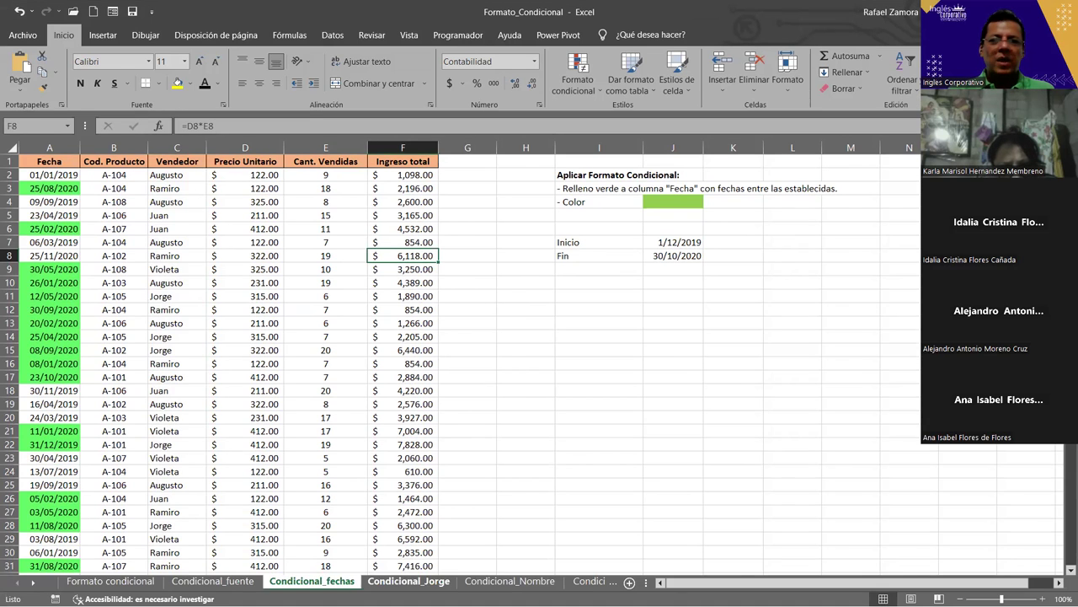
- Switch to the next worksheet and select the Vendedor column C, then cell C2
key(ctrl+Page_Down)
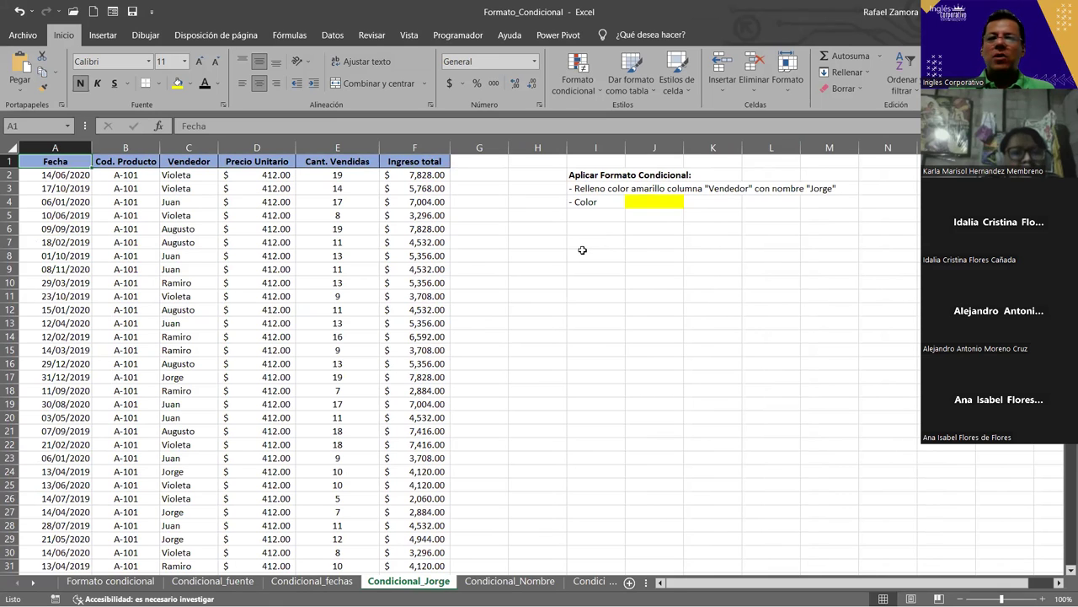
click(185, 149)
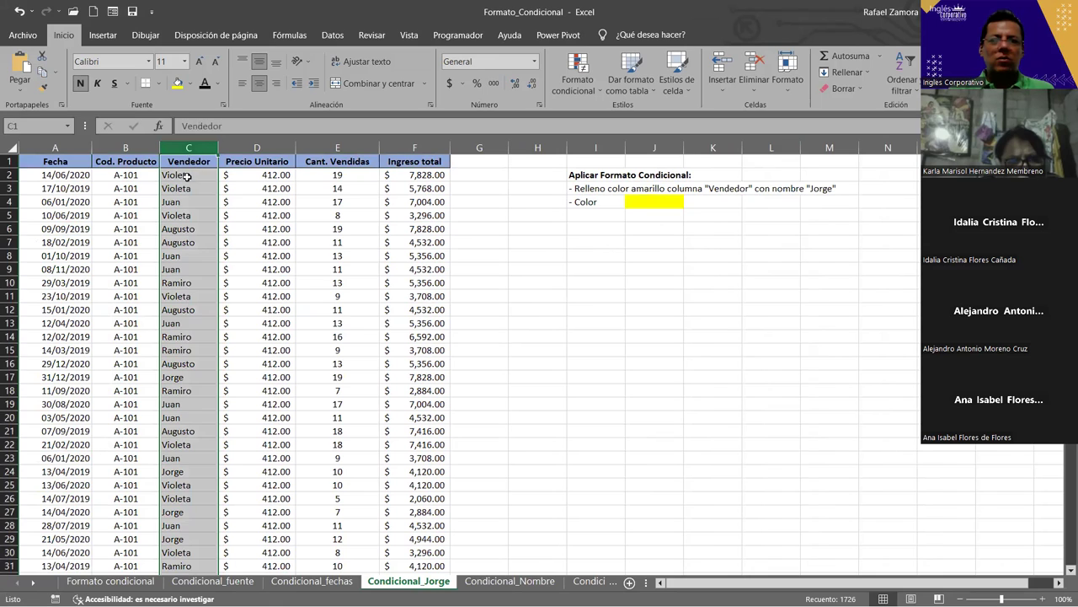
click(191, 176)
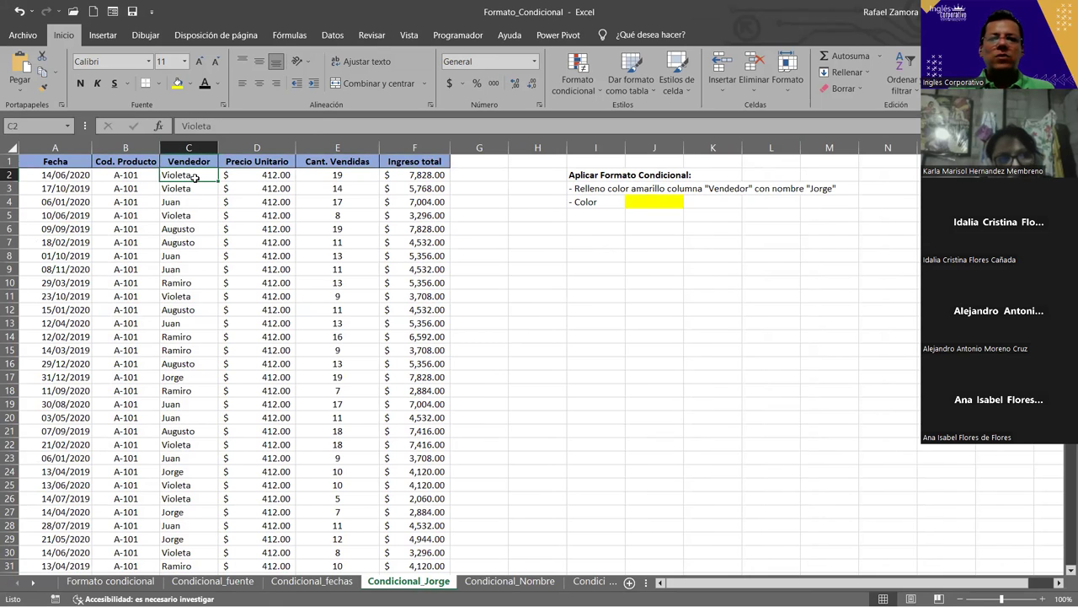
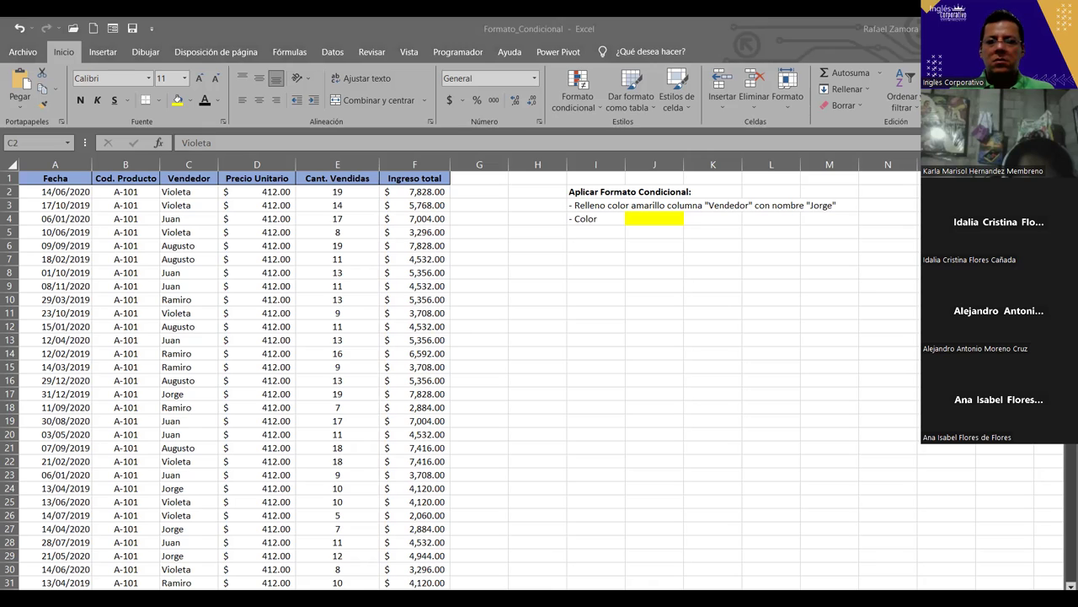
- Return to the Condicional_Jorge sheet and select empty cell H18 beside the sales table
key(alt+Tab)
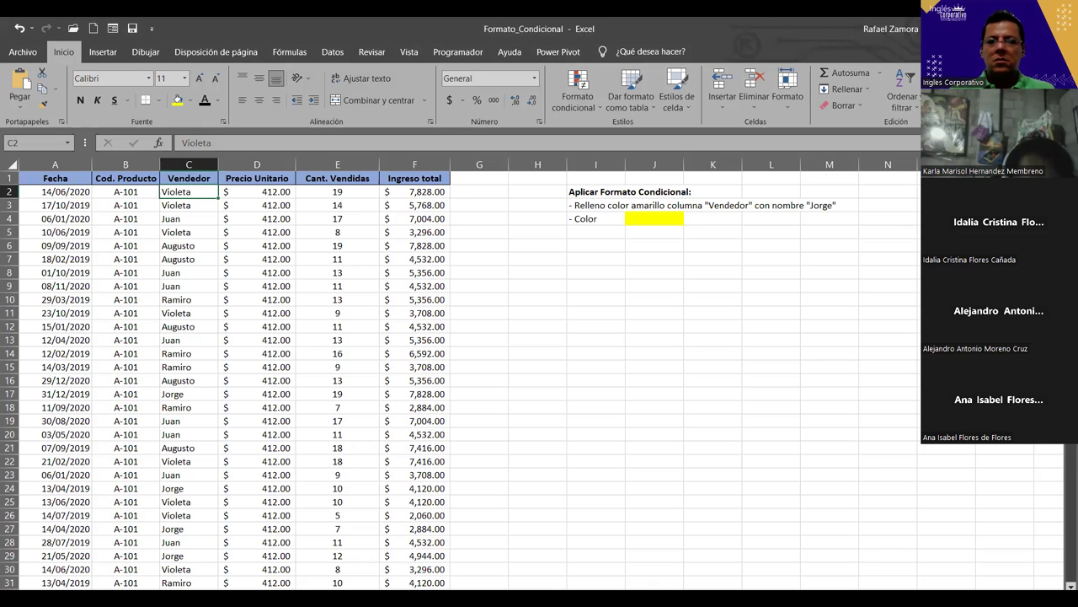
key(alt+Tab)
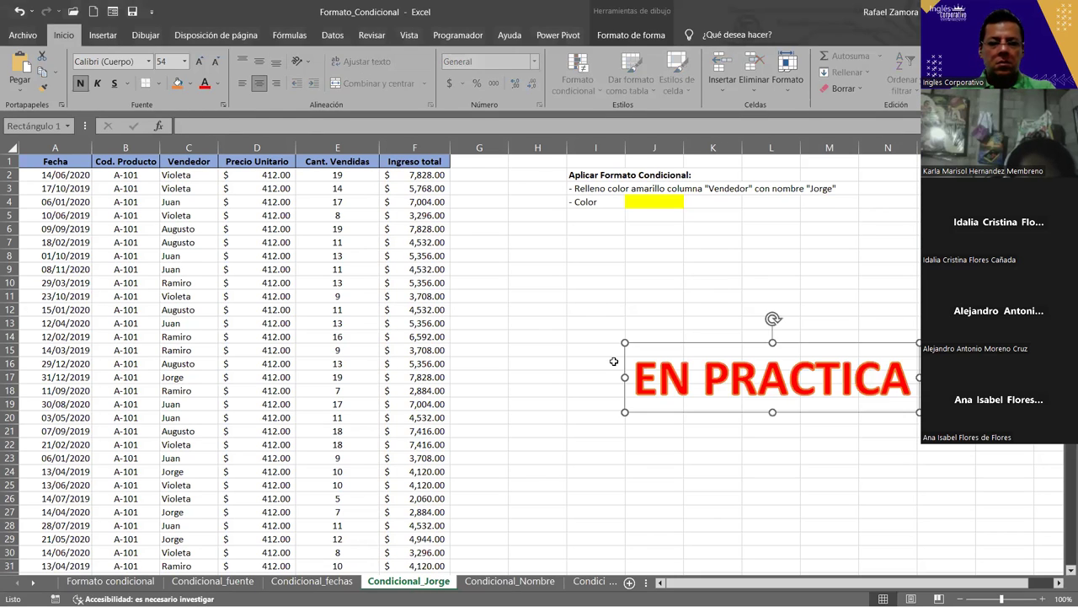
click(590, 308)
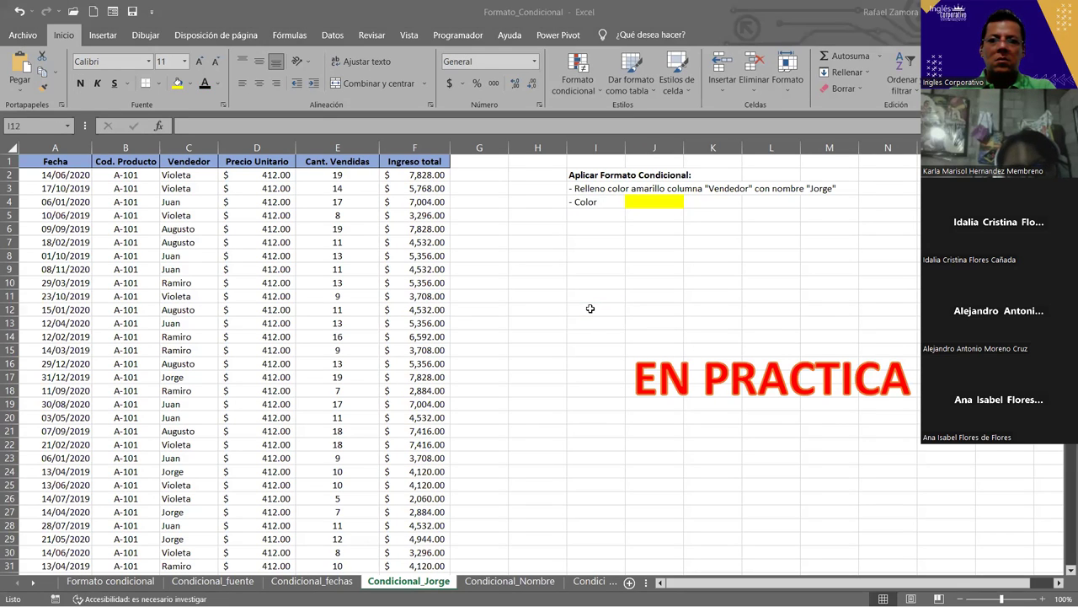
click(591, 308)
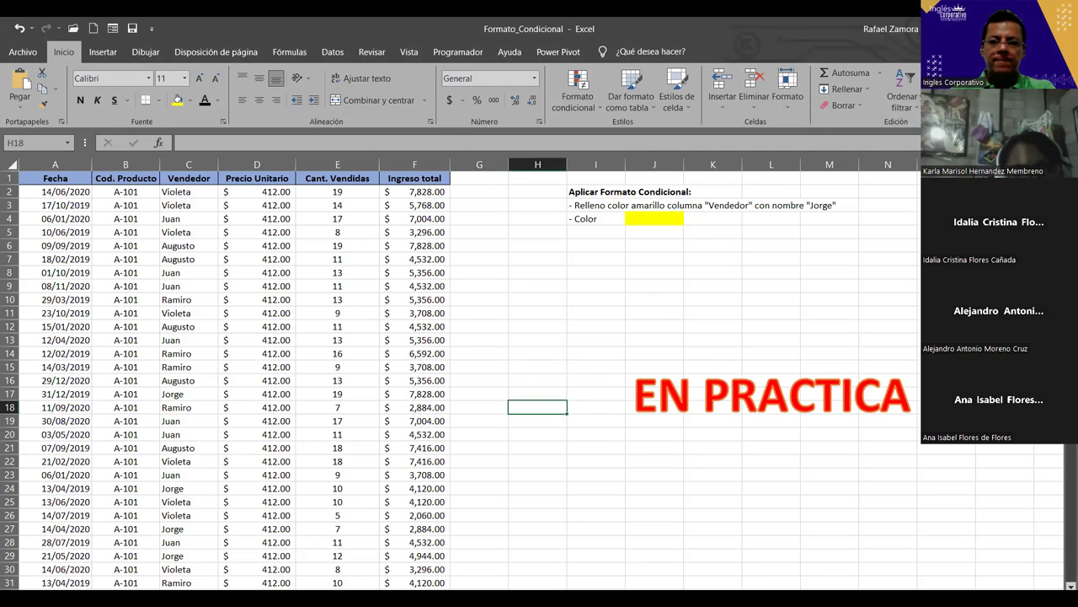
click(538, 406)
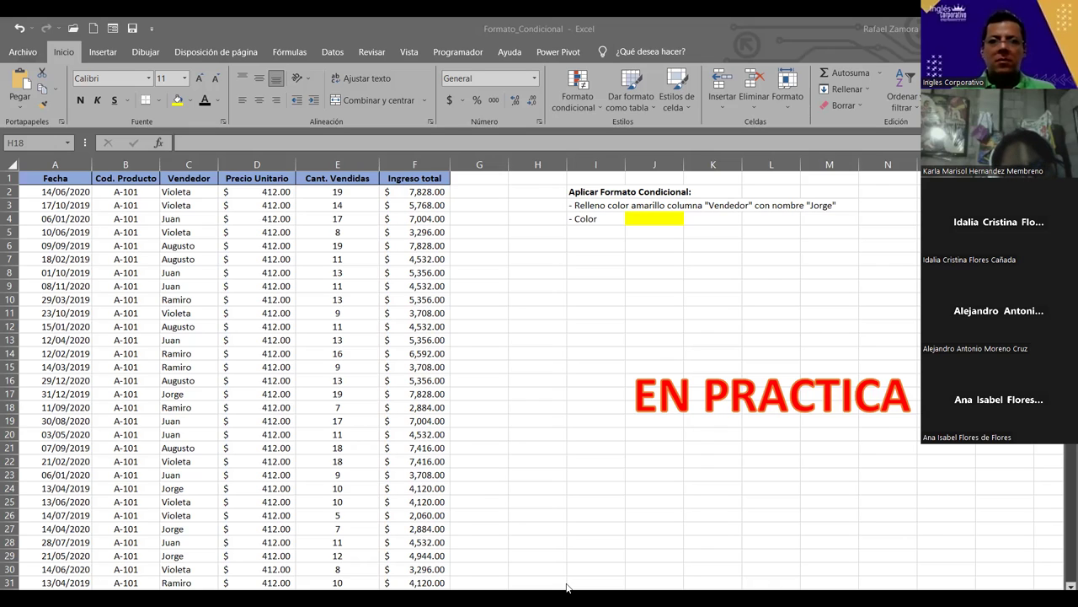
key(alt+Tab)
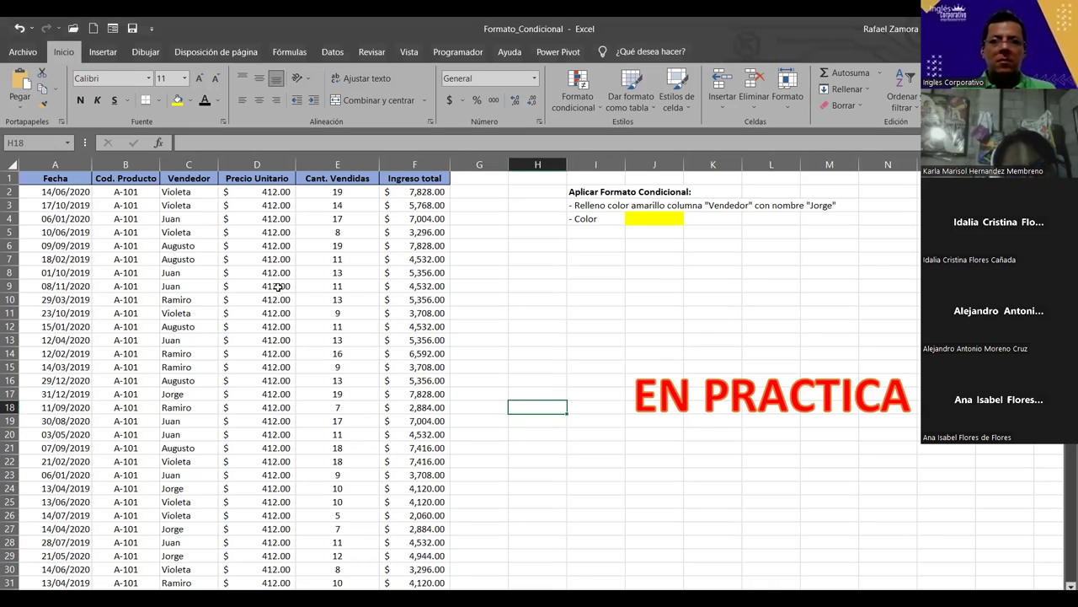
key(alt+Tab)
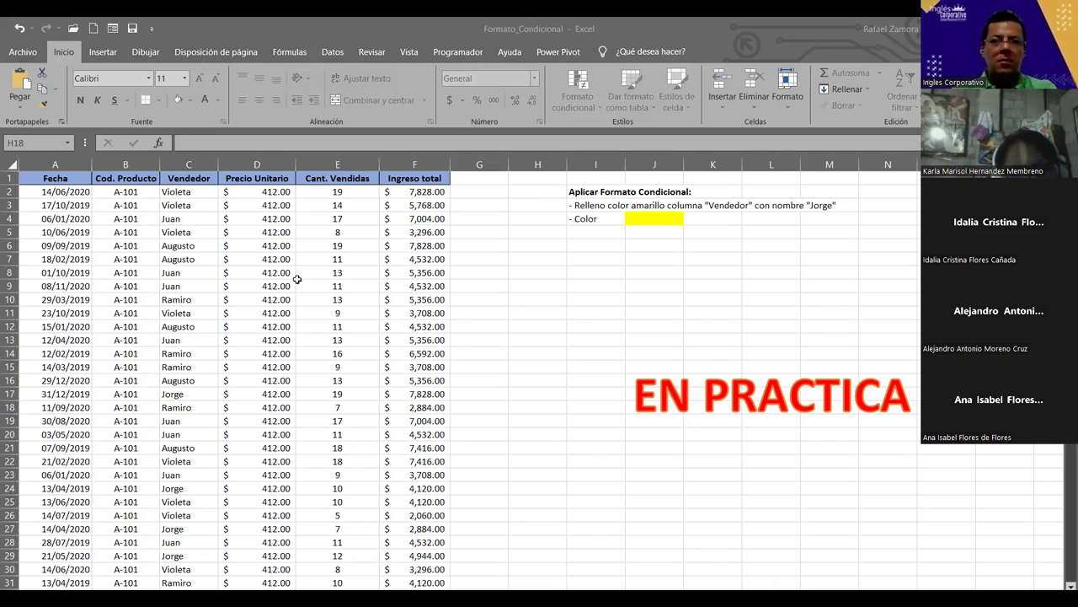
key(alt+Tab)
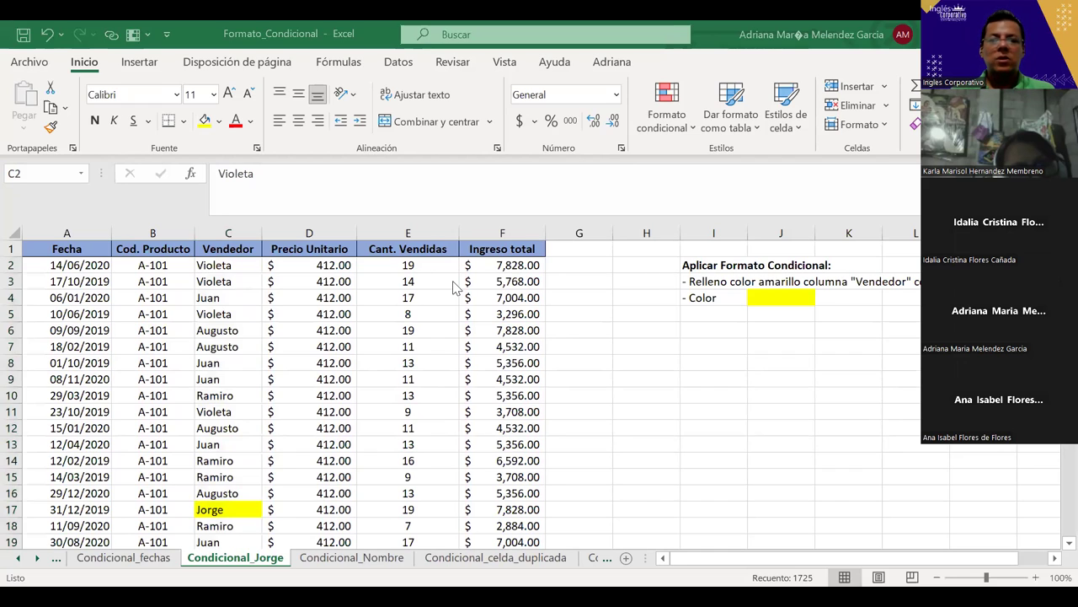
- Open the rules manager to show the yellow =C2="Jorge" rule on $C$2:$C$1726
click(684, 125)
mouse_move(735, 225)
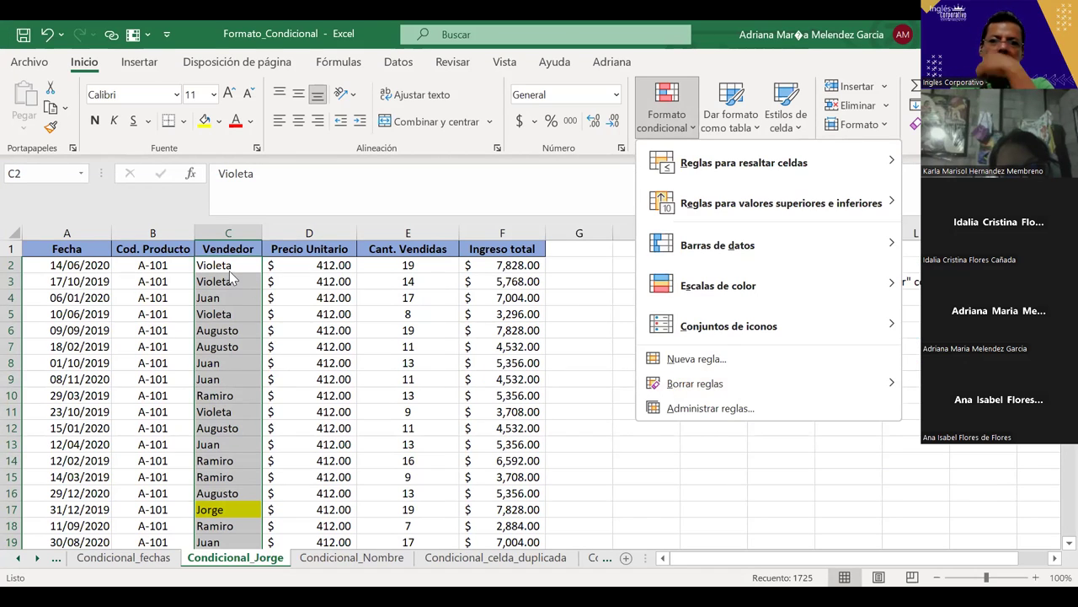
key(Escape)
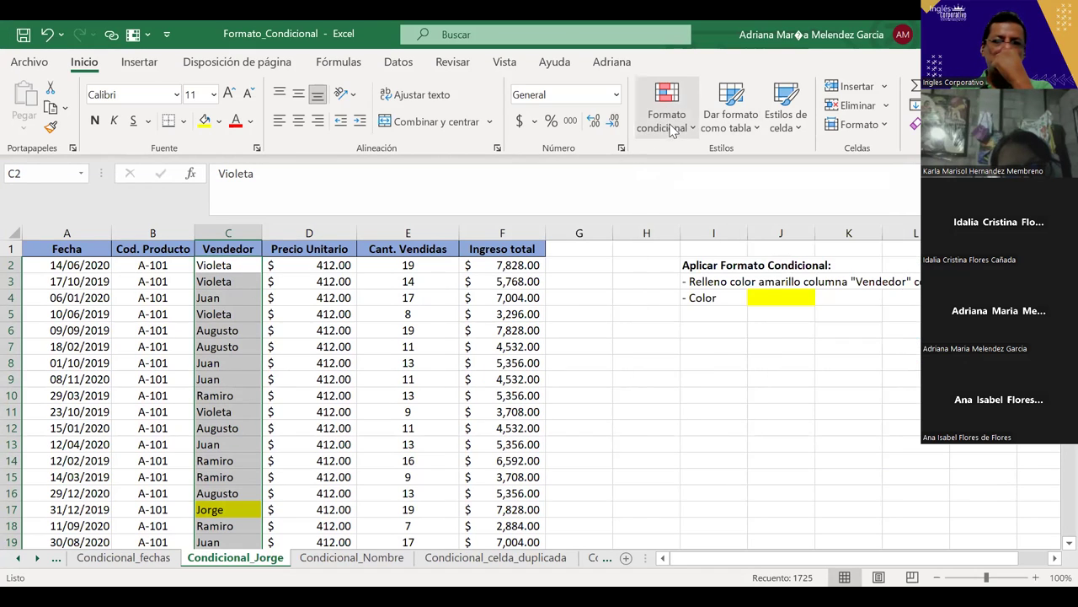
click(672, 127)
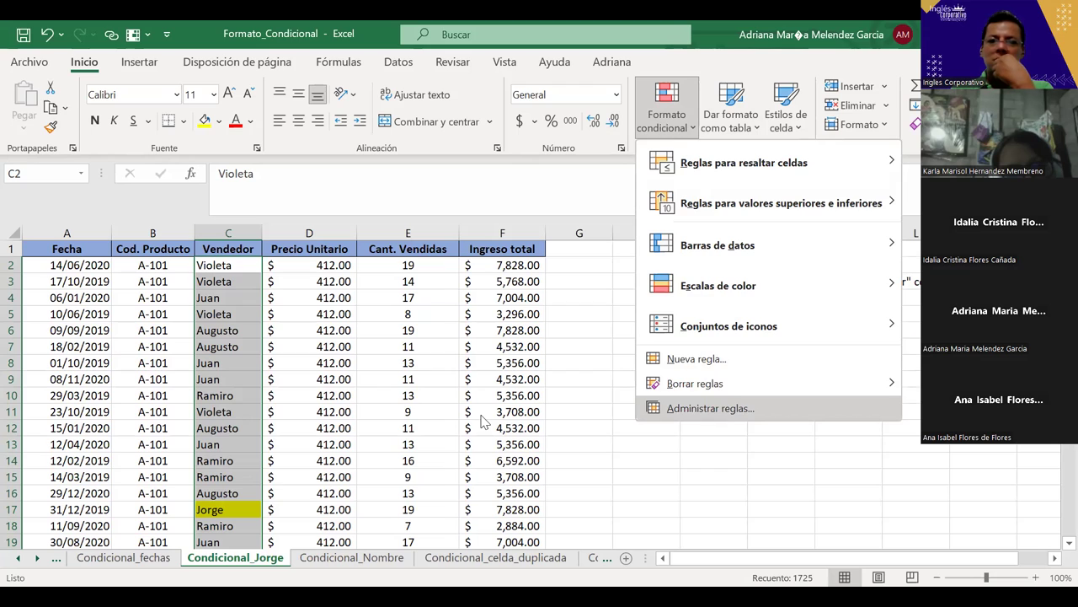
key(Return)
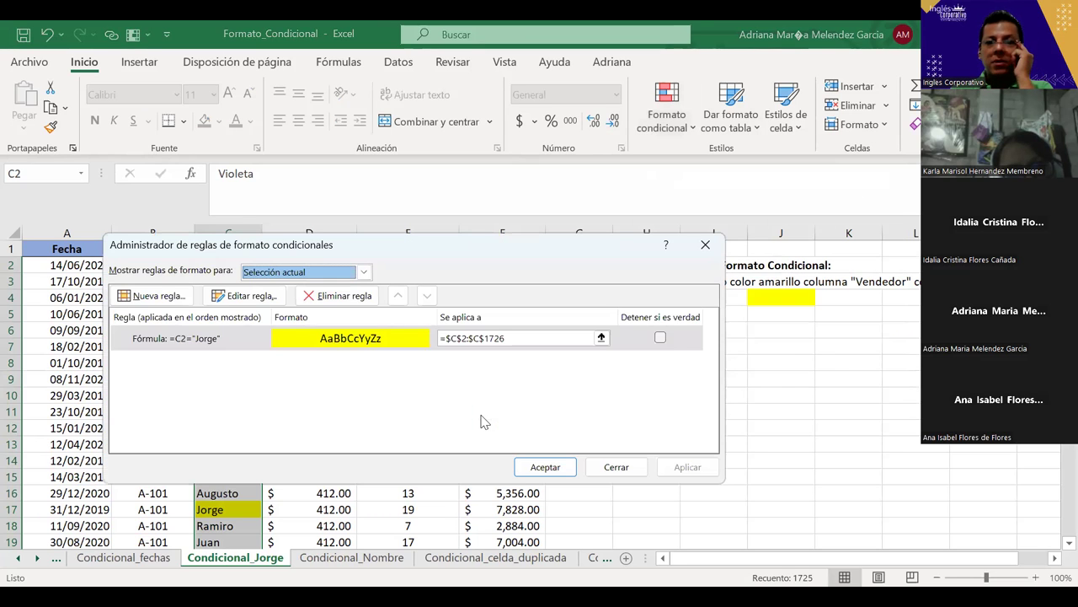
- Reconfirm the =C2="Jorge" rule's yellow fill unchanged, then close the Rules Manager
double_click(166, 338)
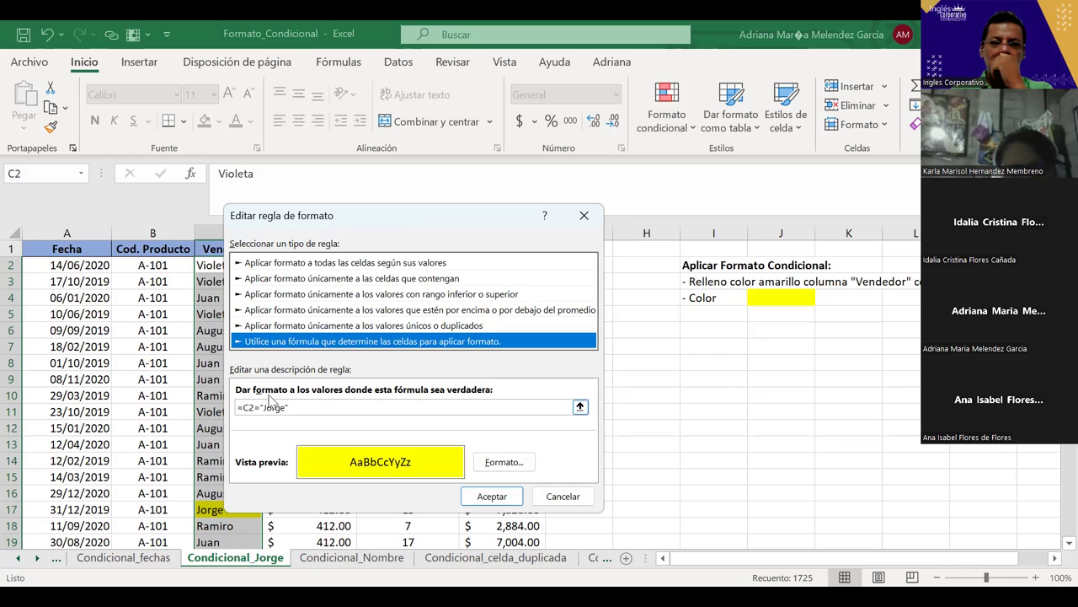
click(488, 465)
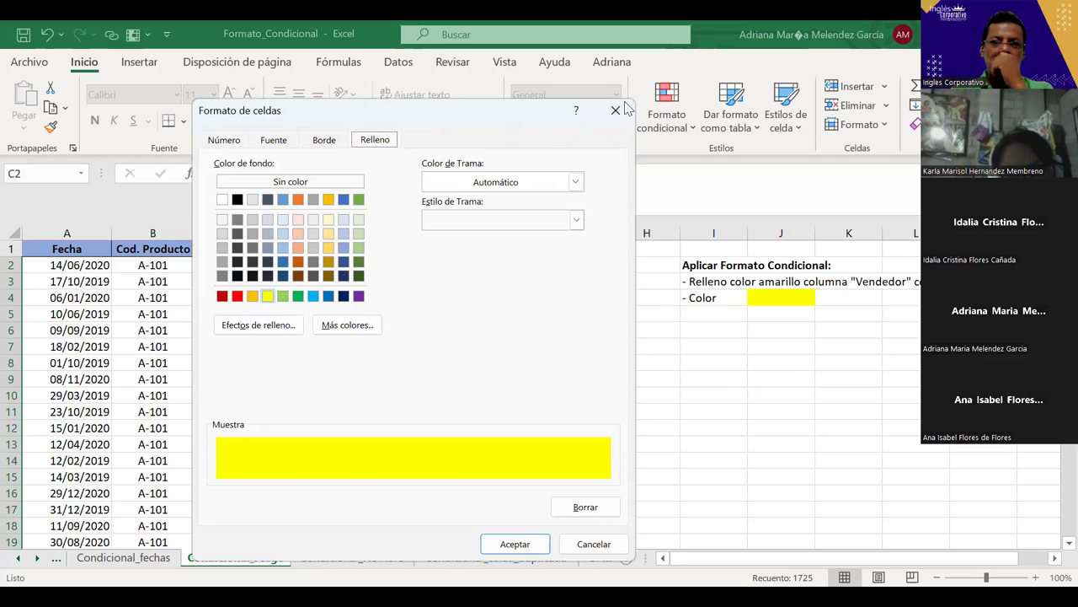
click(514, 543)
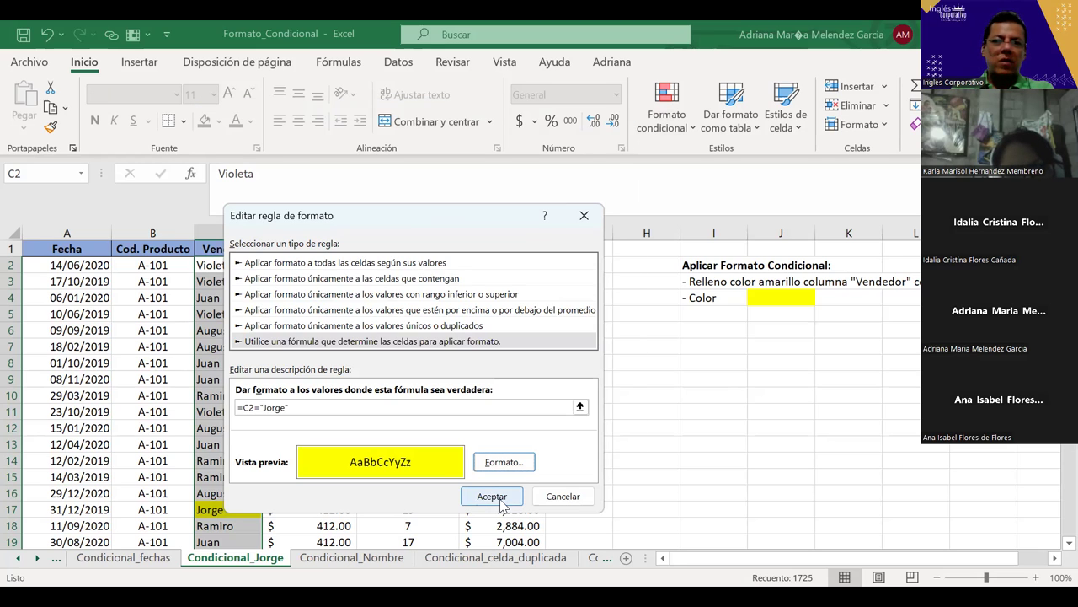
click(492, 496)
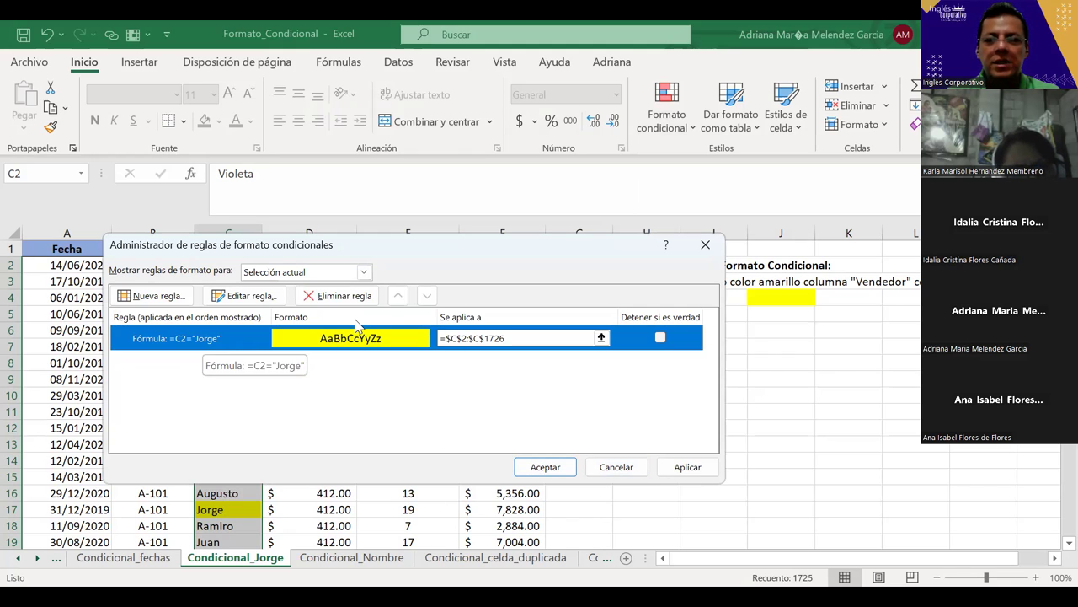
click(612, 468)
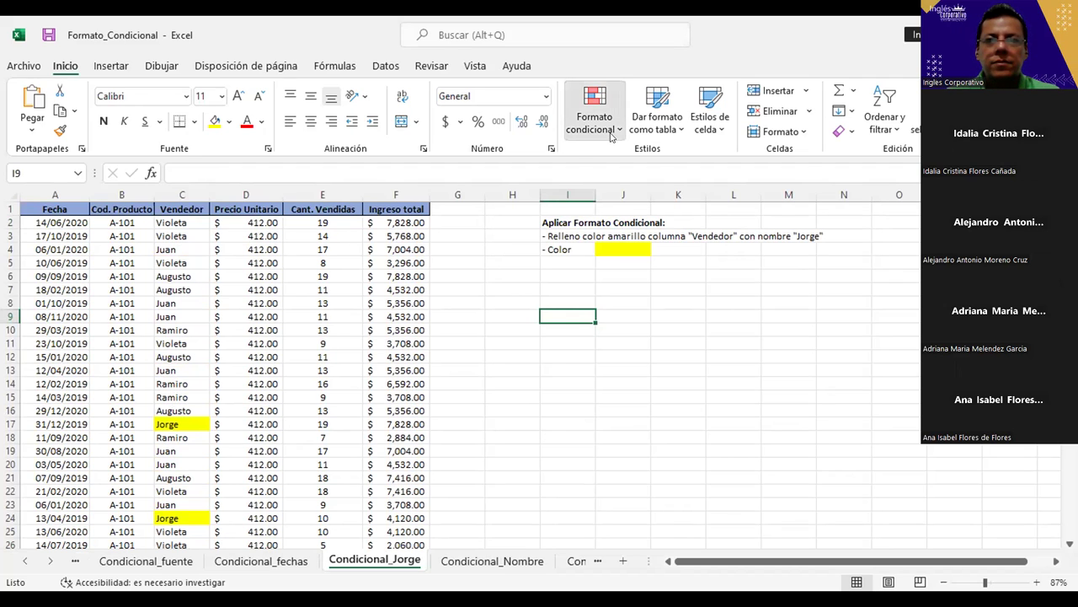
- Draft a new rule for cells with Texto específico 'que contiene' and open its Formato settings
click(657, 353)
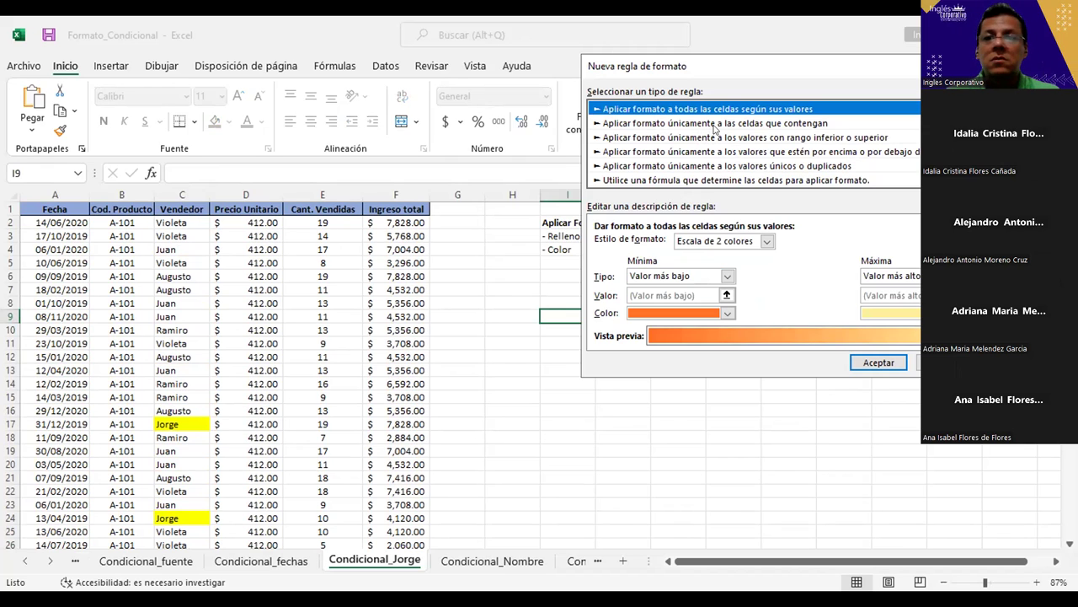
click(714, 125)
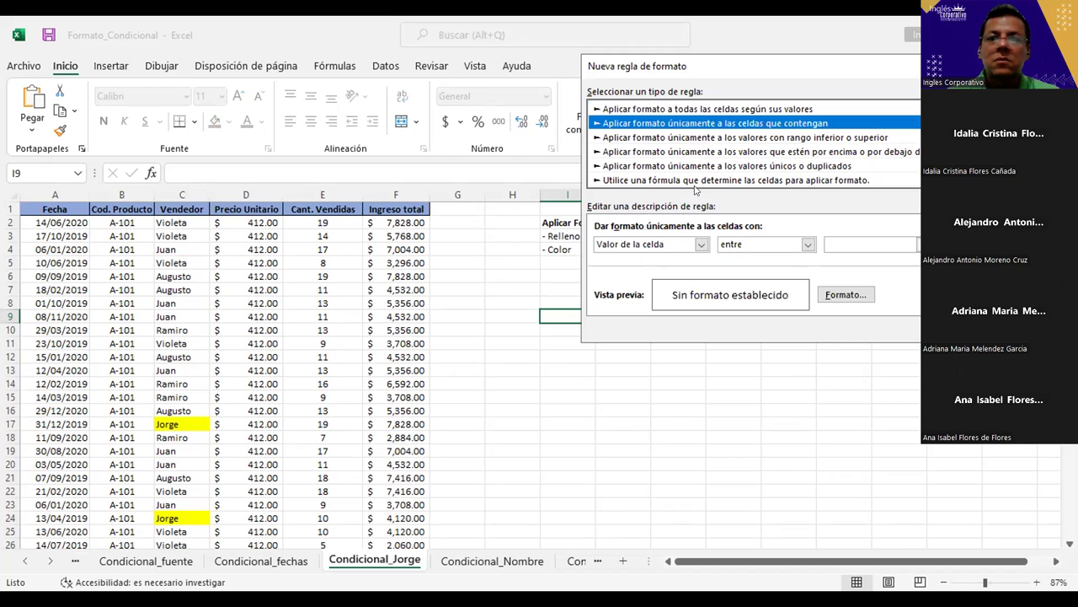
click(701, 244)
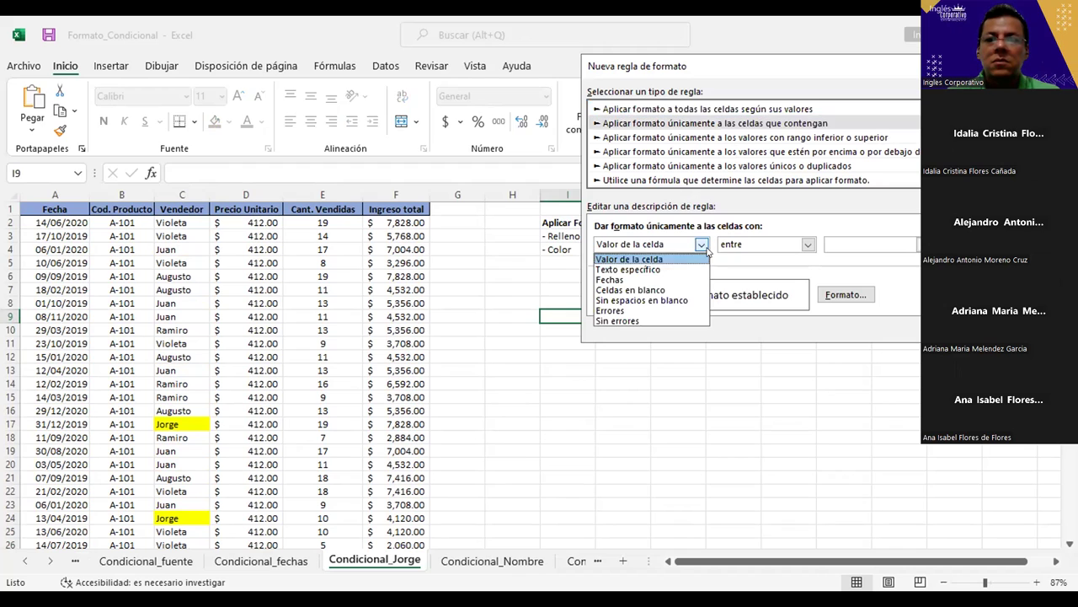
click(659, 271)
click(833, 243)
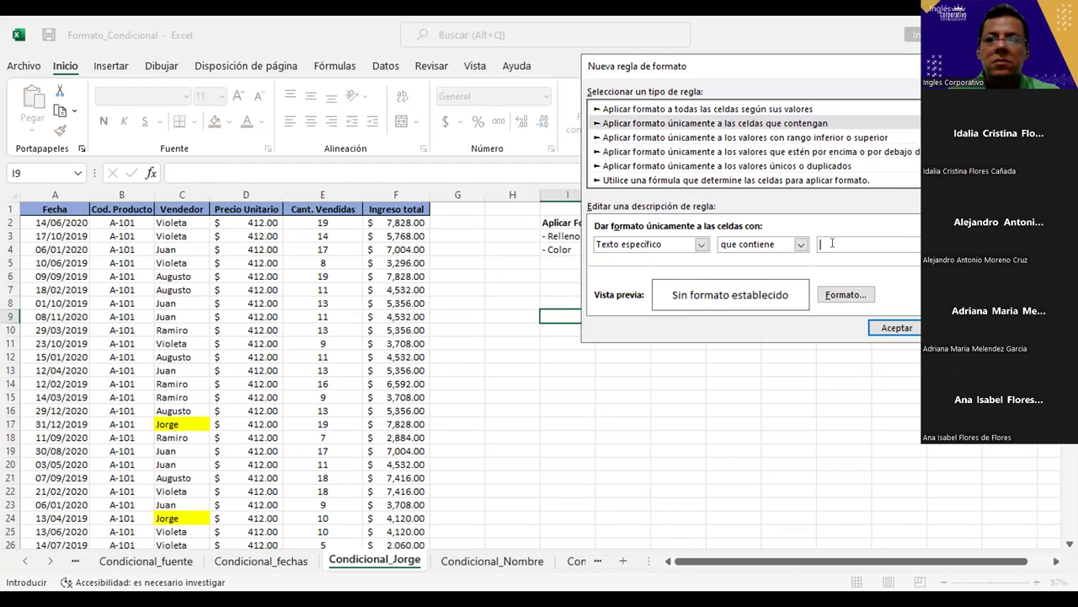
click(826, 293)
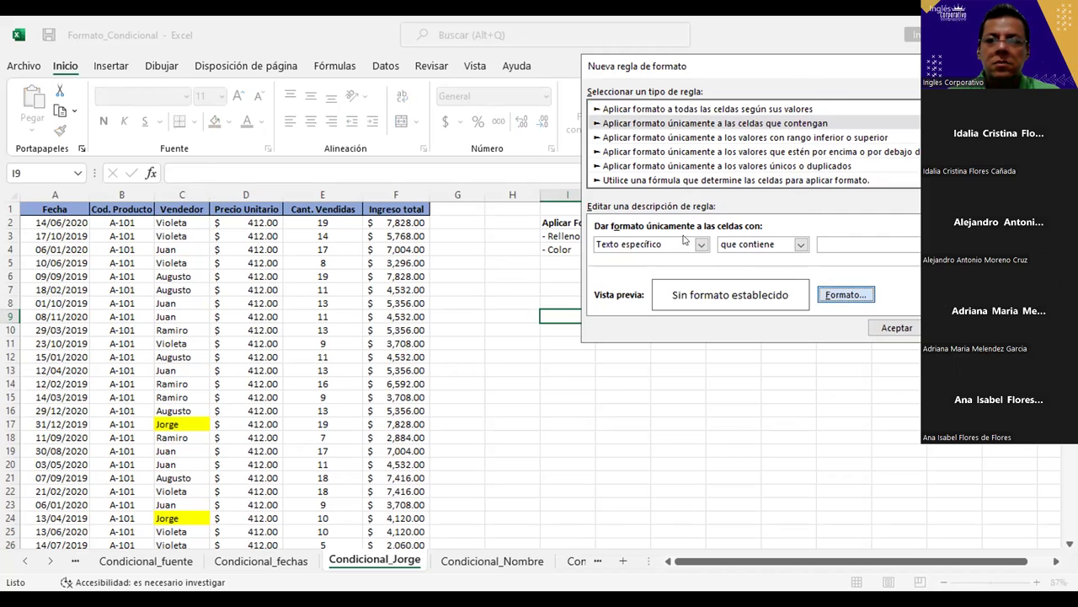